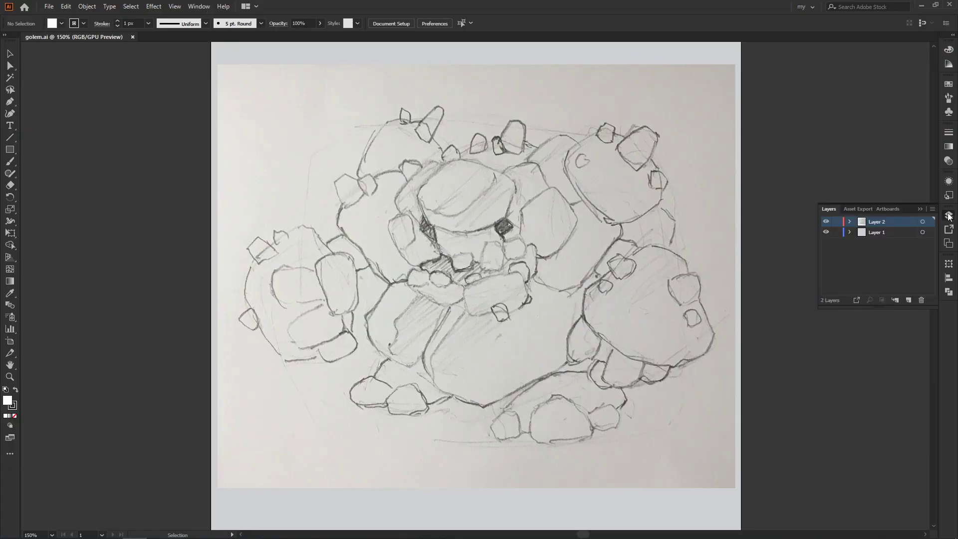
# Fade the pencil sketch layer to 38% opacity for tracing.
pyautogui.moveTo(376, 24); pyautogui.dragTo(353, 38)
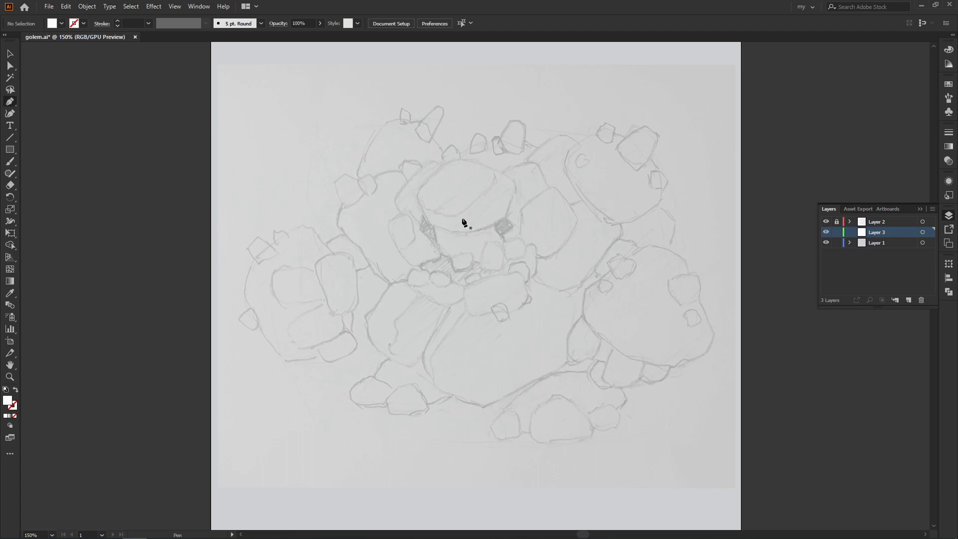
pyautogui.hotkey('ctrl', '=')
pyautogui.scroll(1, 382, 364)
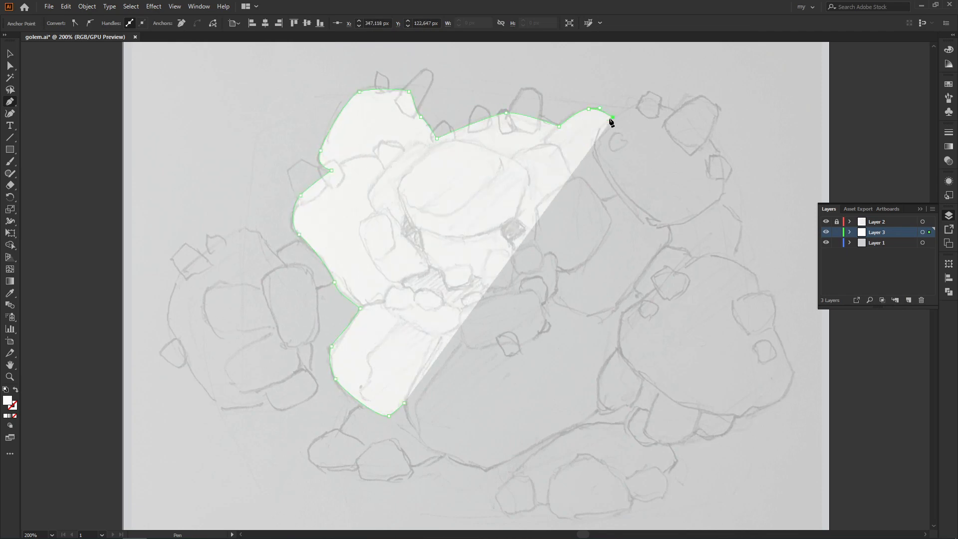
# Trace the golem's body silhouette on Layer 3 and fill it greyish-brown #776963.
pyautogui.moveTo(719, 197); pyautogui.dragTo(709, 207)
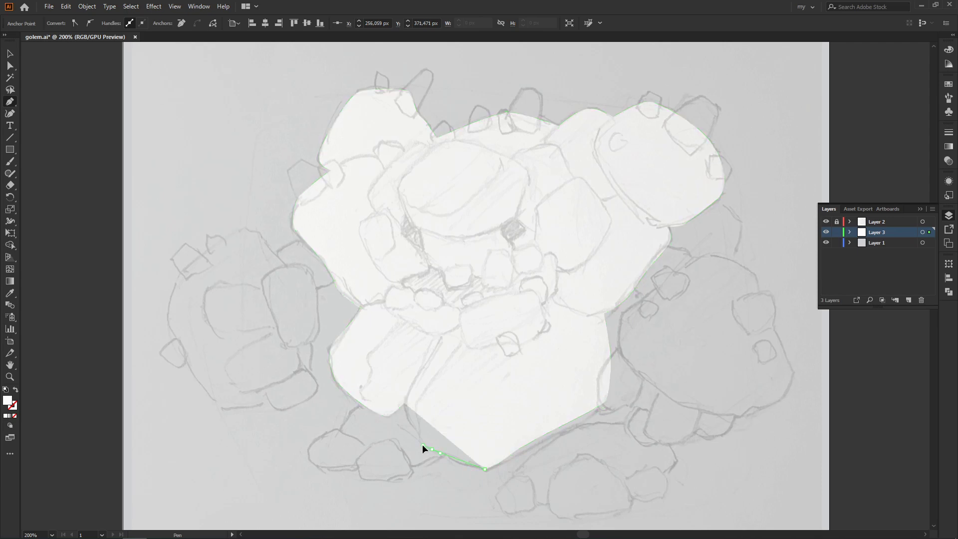
pyautogui.click(826, 222)
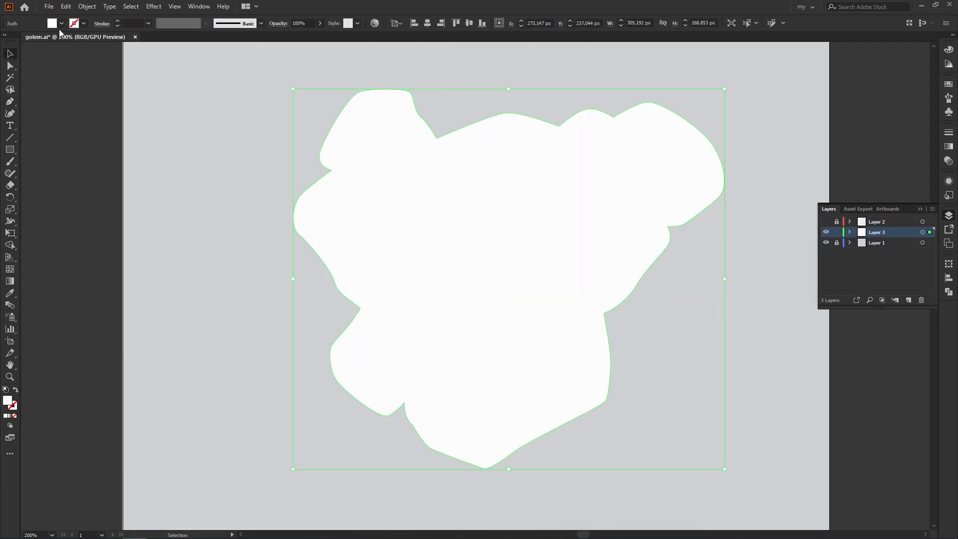
pyautogui.click(42, 54)
pyautogui.doubleClick(10, 402)
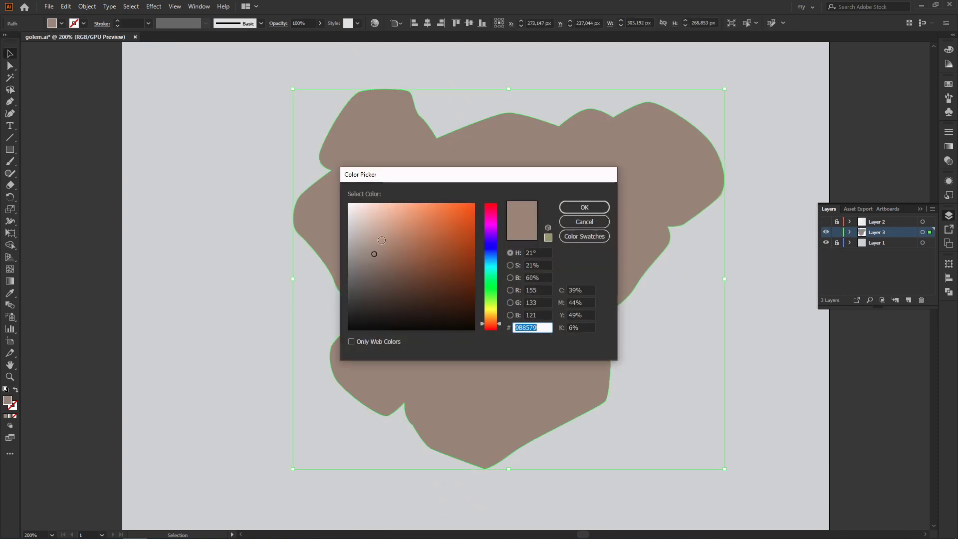
pyautogui.press('Return')
pyautogui.click(681, 283)
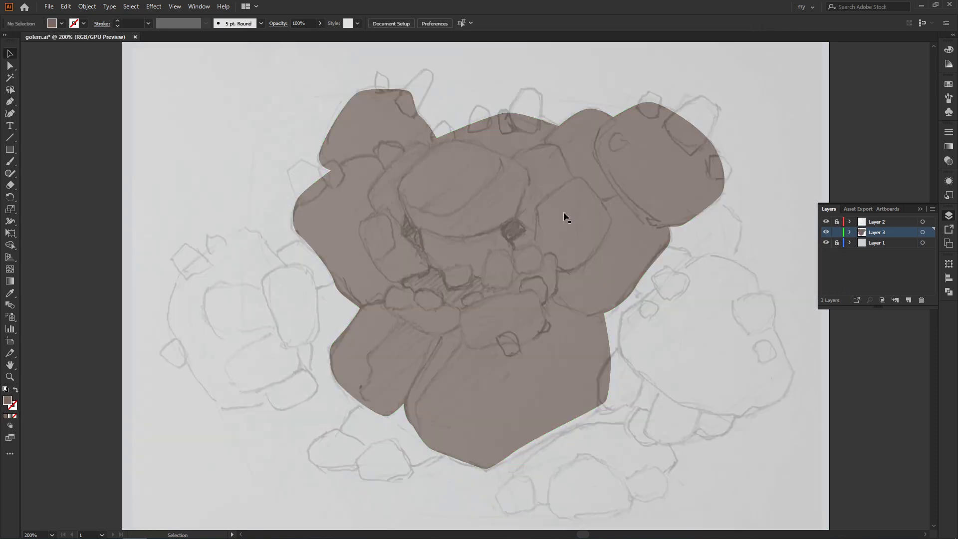
# Trace the top of the face outline from the left side across to the top right.
pyautogui.press('p')
pyautogui.click(379, 213)
pyautogui.click(375, 183)
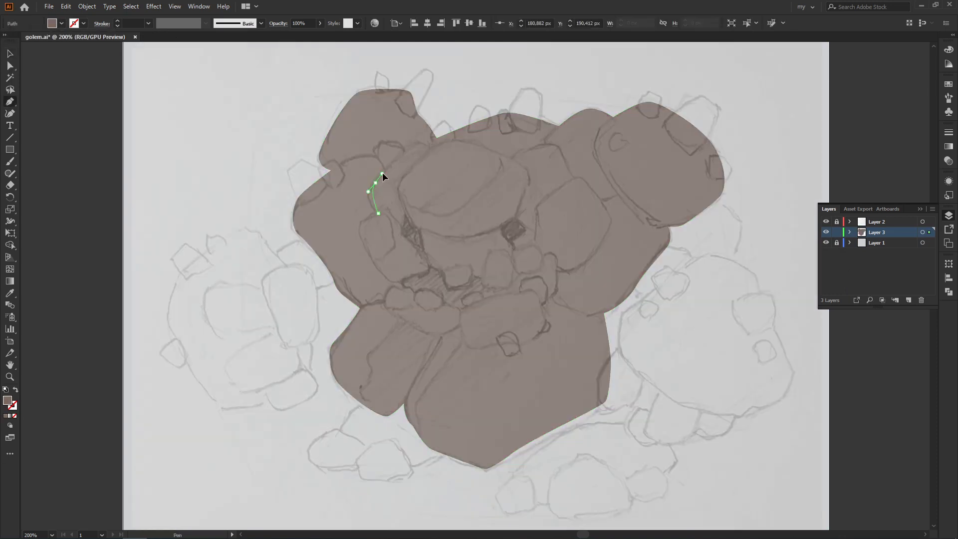
pyautogui.click(391, 165)
pyautogui.moveTo(420, 143); pyautogui.dragTo(428, 144)
pyautogui.click(512, 159)
pyautogui.click(527, 148)
pyautogui.click(561, 149)
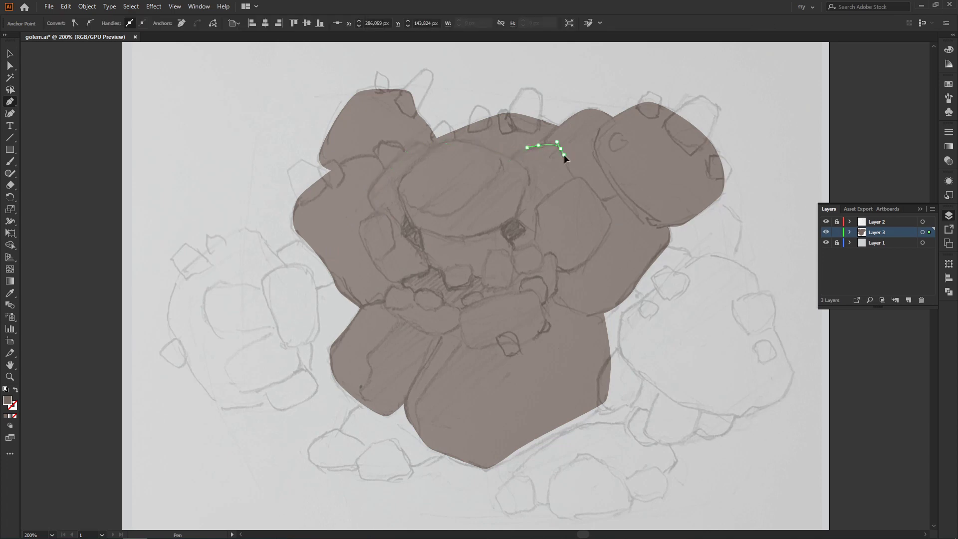
pyautogui.click(574, 180)
pyautogui.moveTo(588, 184); pyautogui.dragTo(596, 193)
# Continue the face outline down the right side, along the jaw and back up to close it.
pyautogui.click(556, 268)
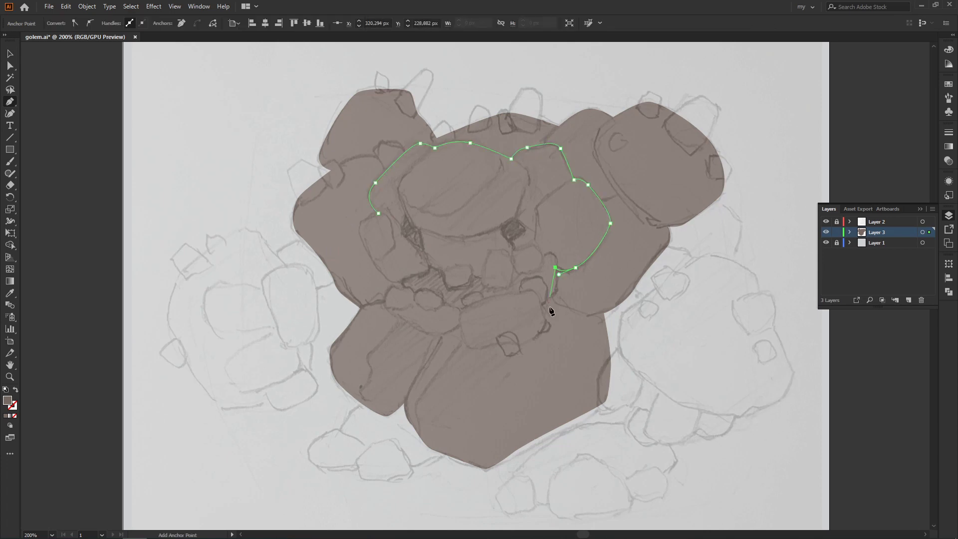
pyautogui.moveTo(540, 305); pyautogui.dragTo(517, 315)
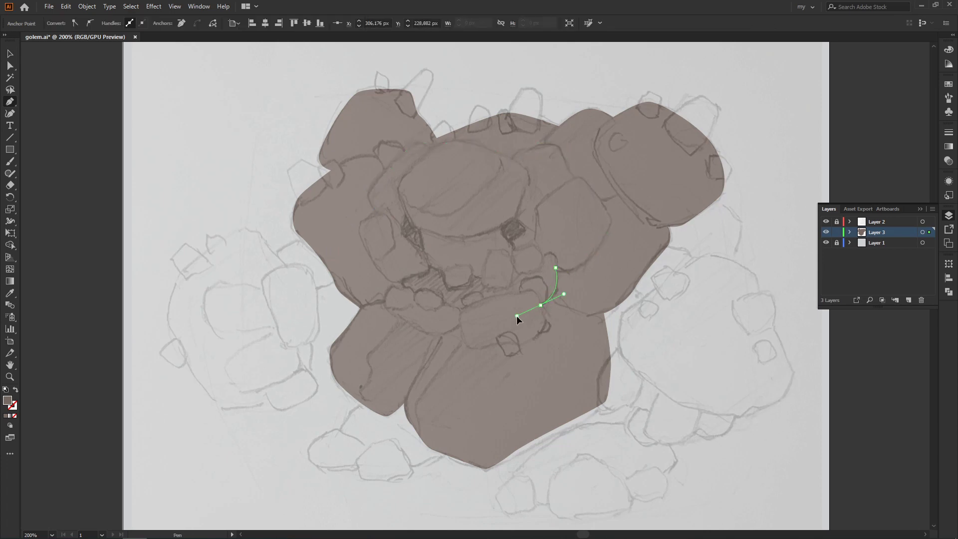
pyautogui.click(514, 345)
pyautogui.click(468, 350)
pyautogui.click(460, 327)
pyautogui.click(424, 332)
pyautogui.click(389, 307)
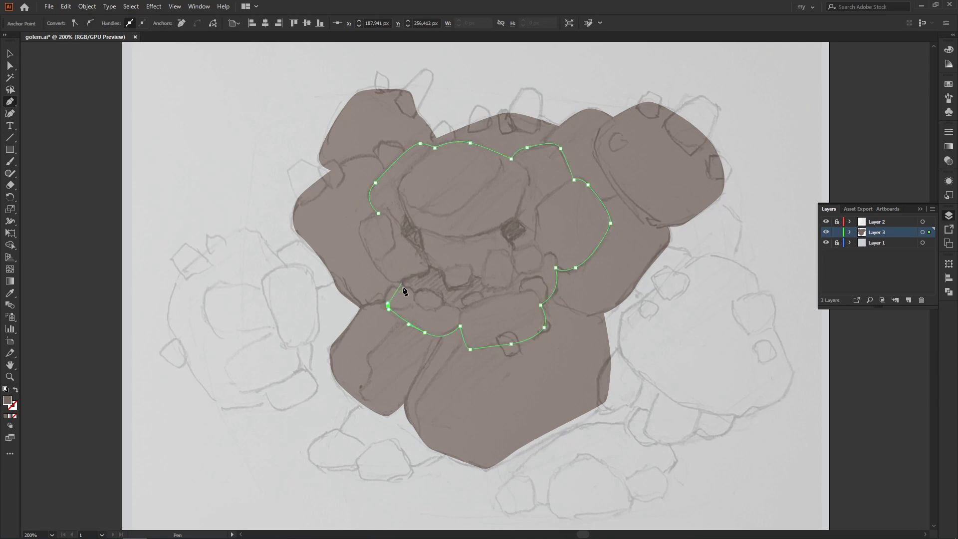
pyautogui.click(408, 291)
pyautogui.click(389, 286)
pyautogui.click(378, 270)
pyautogui.click(369, 256)
# Fill the closed face shape with a dark brown.
pyautogui.press('v')
pyautogui.click(826, 222)
pyautogui.doubleClick(7, 401)
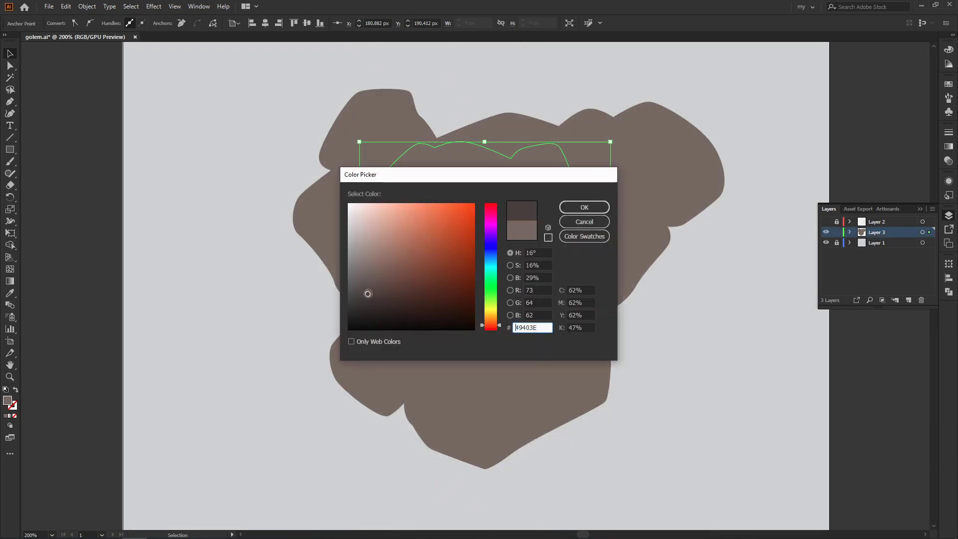
pyautogui.press('Return')
pyautogui.click(640, 256)
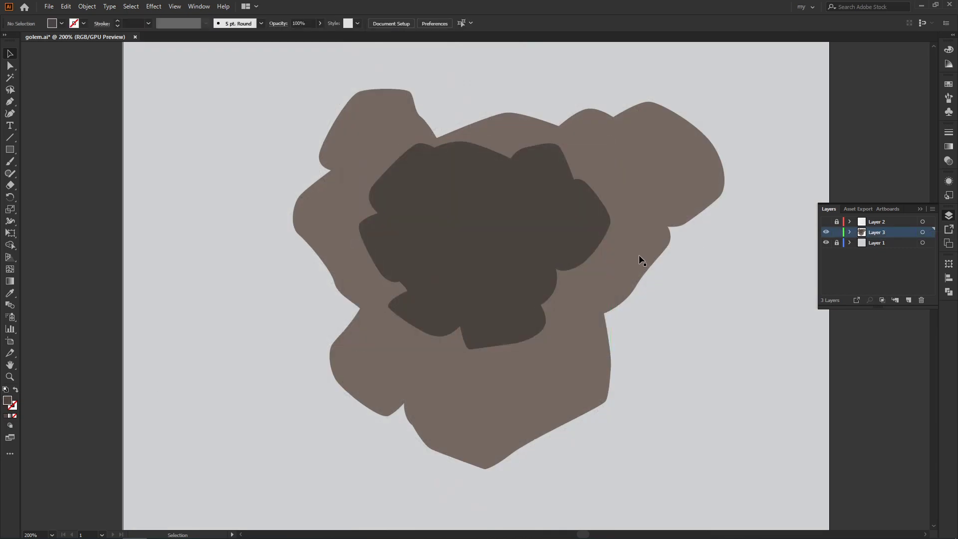
# Recolour the face a lighter brown and the body silhouette a darker brown.
pyautogui.click(495, 260)
pyautogui.doubleClick(8, 401)
pyautogui.click(367, 267)
pyautogui.press('Return')
pyautogui.click(657, 224)
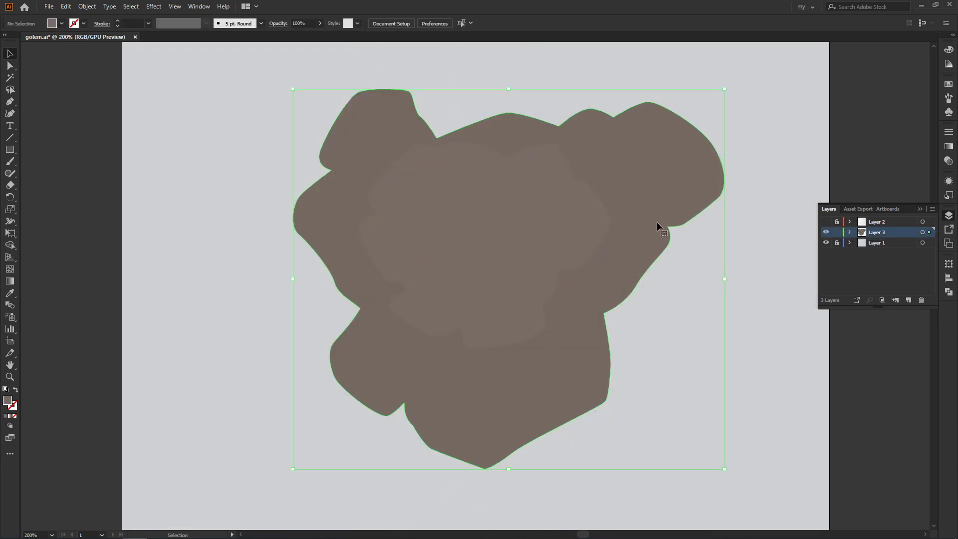
pyautogui.doubleClick(7, 400)
pyautogui.click(368, 284)
pyautogui.click(584, 208)
pyautogui.click(678, 307)
# Trace the left fist rock outline over the visible sketch.
pyautogui.click(826, 222)
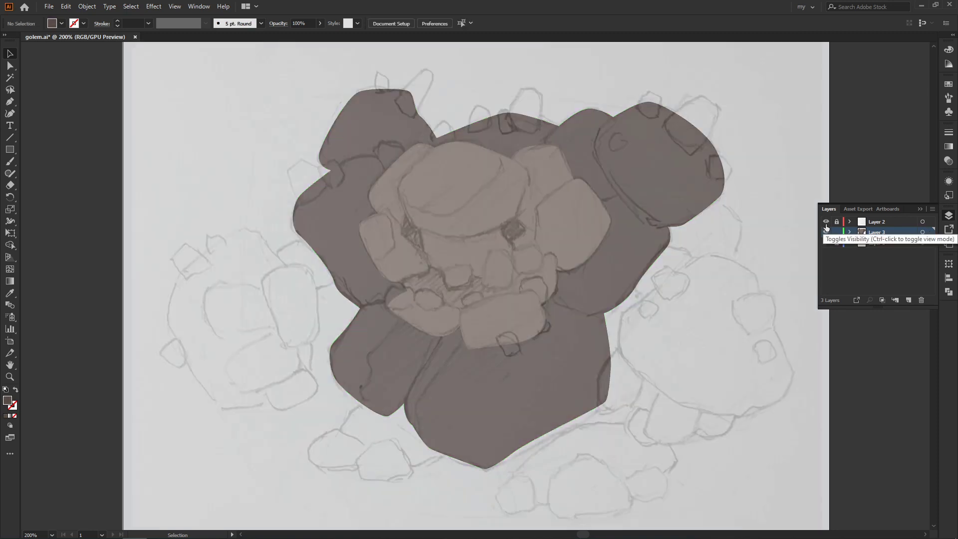
pyautogui.press('p')
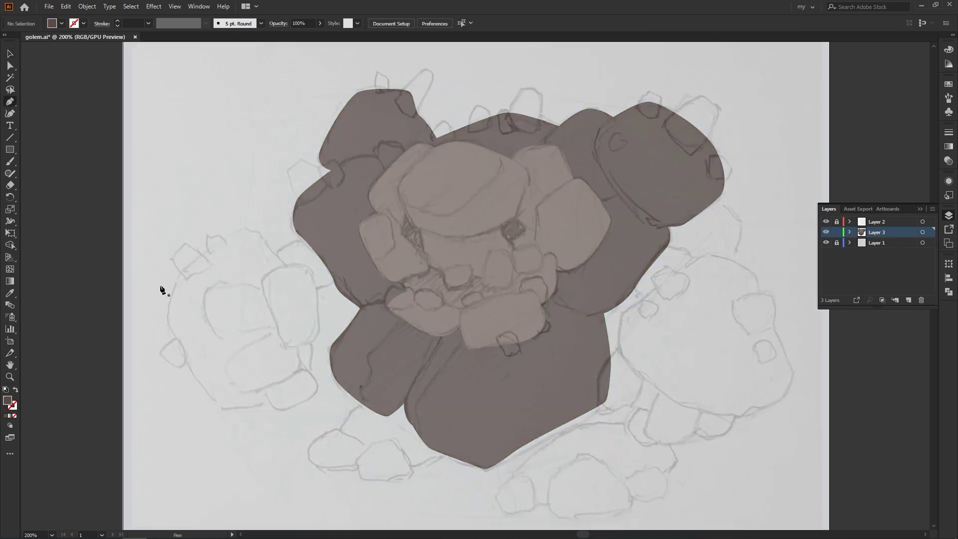
pyautogui.click(177, 286)
pyautogui.click(247, 231)
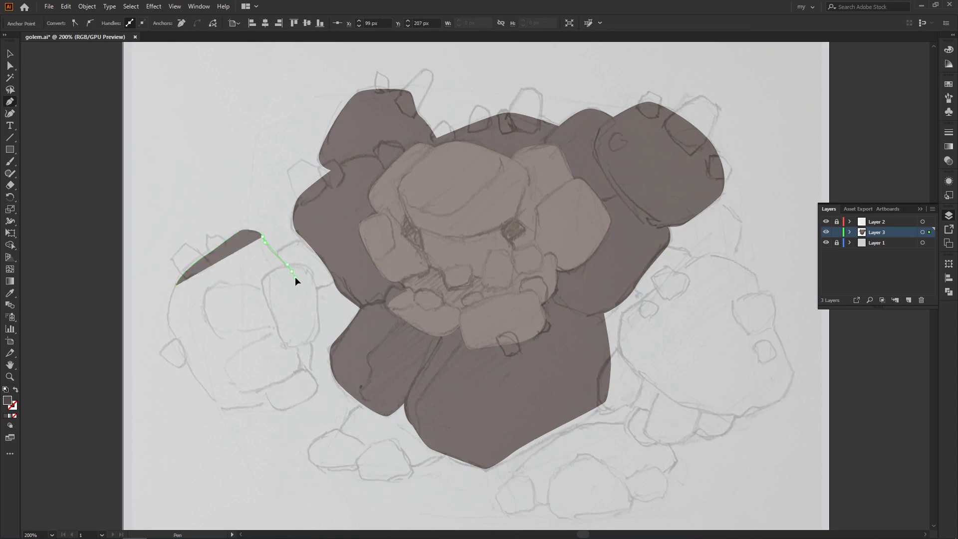
pyautogui.click(314, 333)
pyautogui.click(250, 405)
pyautogui.click(208, 394)
pyautogui.click(177, 340)
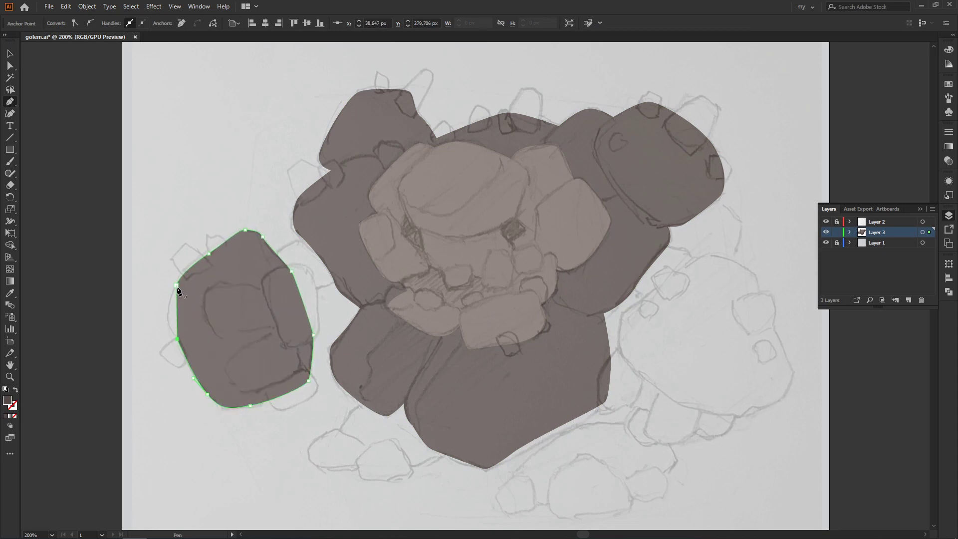
pyautogui.click(176, 286)
# Trace the right fist outline with a curved left edge.
pyautogui.click(624, 313)
pyautogui.click(755, 277)
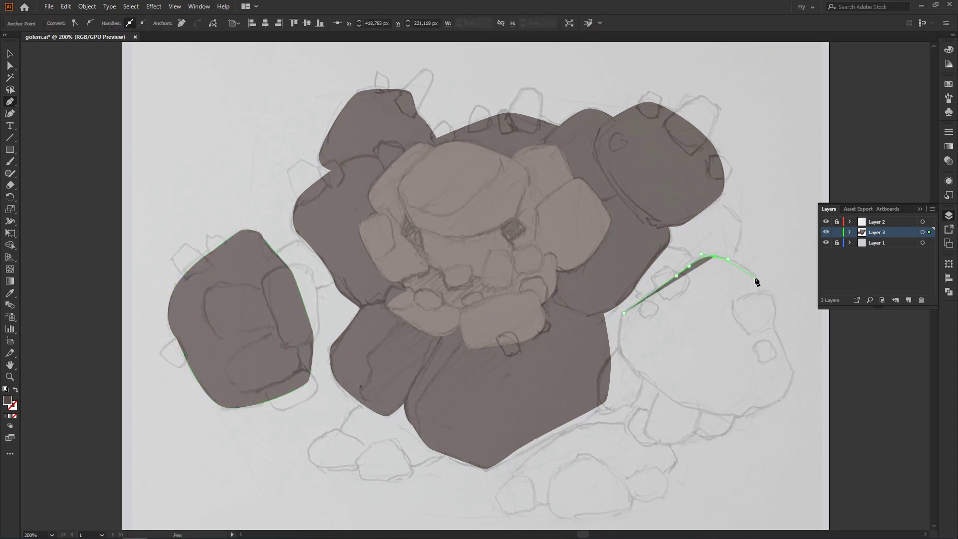
pyautogui.click(767, 312)
pyautogui.click(778, 337)
pyautogui.click(788, 361)
pyautogui.click(785, 394)
pyautogui.click(752, 408)
pyautogui.click(715, 413)
pyautogui.click(686, 407)
pyautogui.click(652, 384)
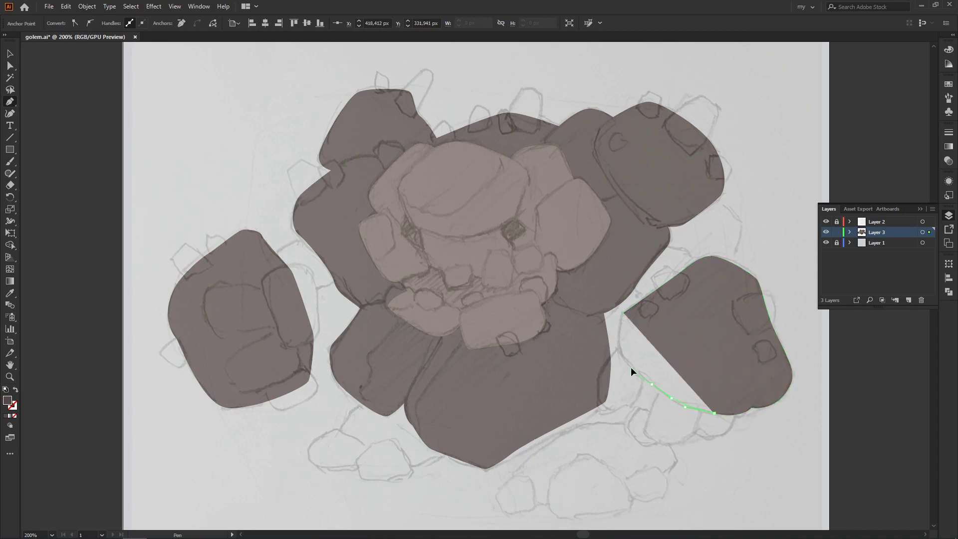
pyautogui.click(624, 312)
pyautogui.hotkey('ctrl', 'z')
pyautogui.moveTo(620, 352); pyautogui.dragTo(614, 340)
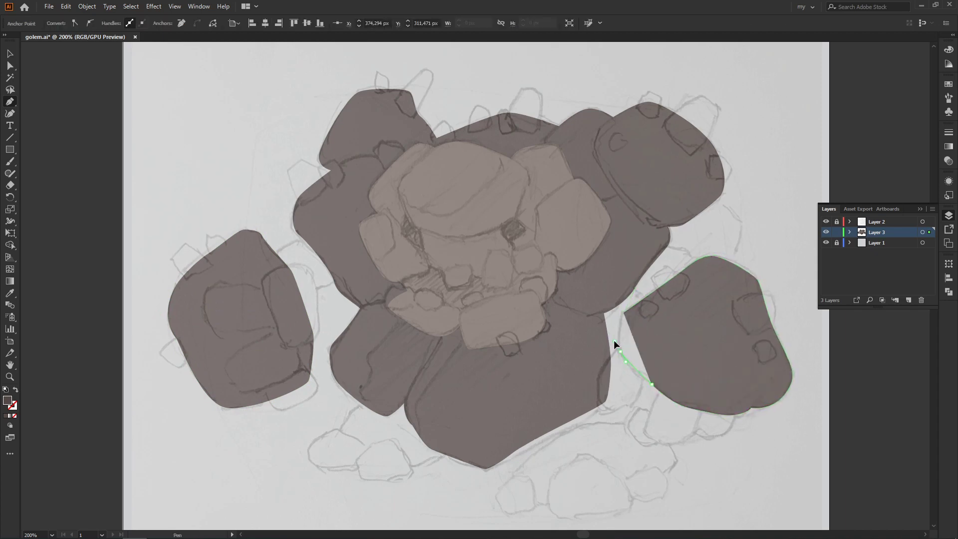
pyautogui.click(624, 312)
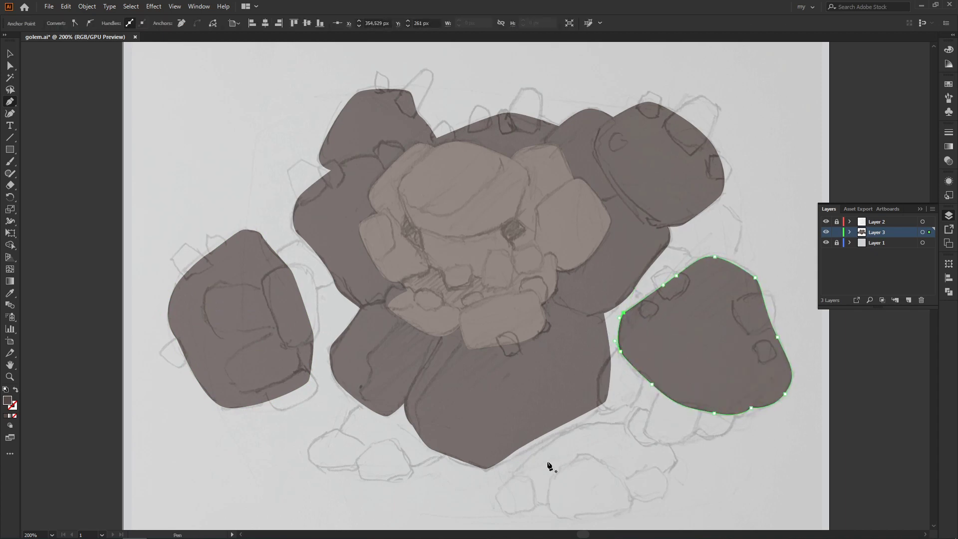
# Trace the rock beneath the golem's body with a curved closing edge.
pyautogui.click(514, 483)
pyautogui.click(523, 464)
pyautogui.click(577, 426)
pyautogui.click(642, 427)
pyautogui.click(678, 461)
pyautogui.click(583, 499)
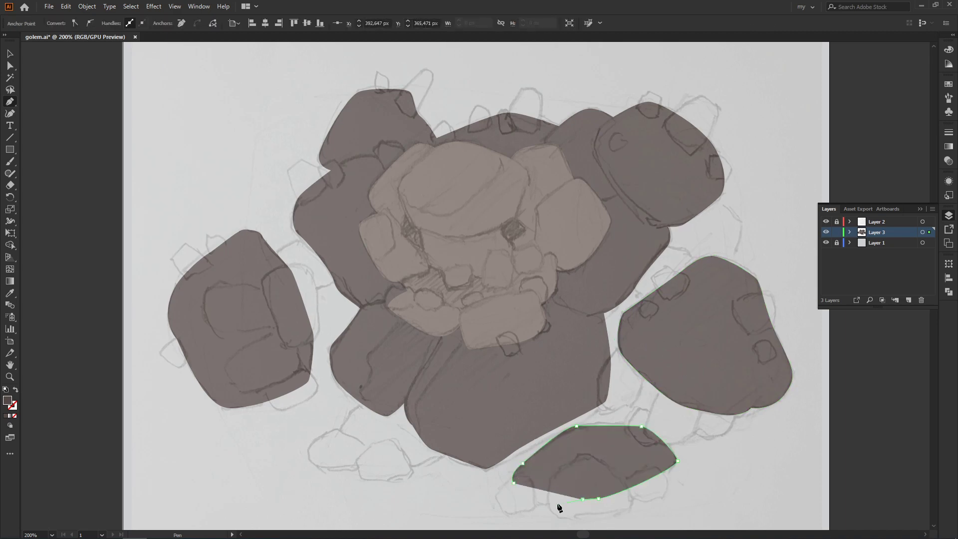
pyautogui.click(530, 502)
pyautogui.moveTo(514, 483); pyautogui.dragTo(507, 475)
# Trace the lower-left rock with one curved edge.
pyautogui.click(334, 441)
pyautogui.click(353, 412)
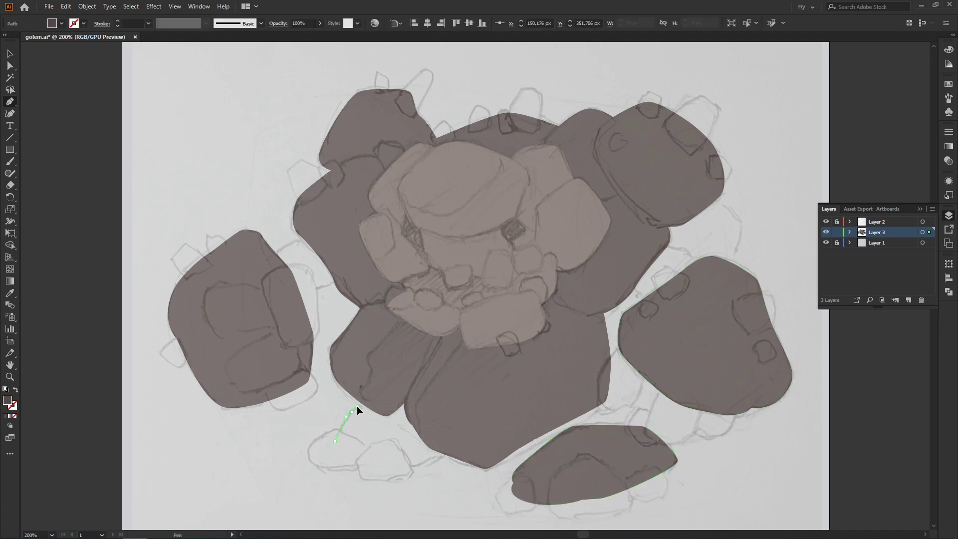
pyautogui.click(413, 393)
pyautogui.click(453, 450)
pyautogui.moveTo(405, 465); pyautogui.dragTo(375, 464)
pyautogui.click(334, 441)
# Fill the four new rocks with a darker brown.
pyautogui.press('v')
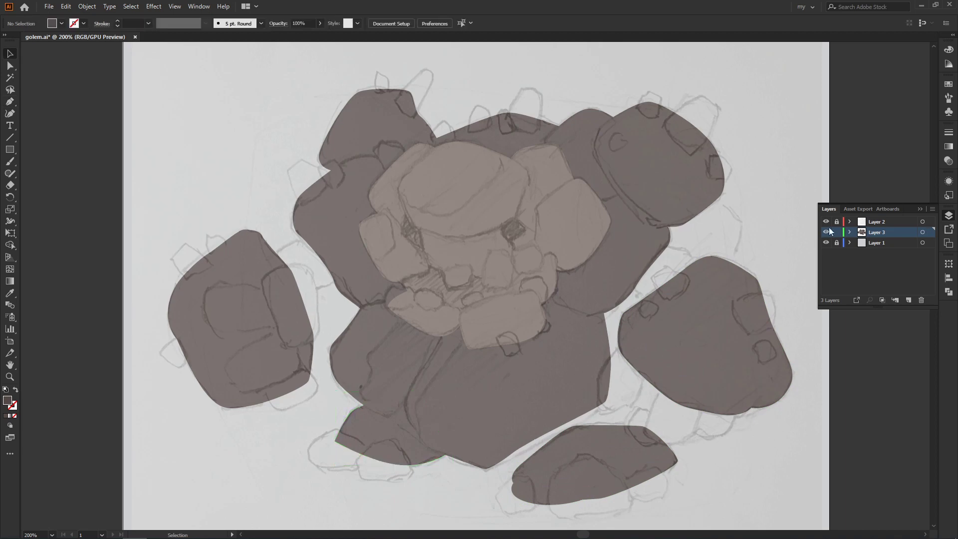
pyautogui.click(826, 222)
pyautogui.click(381, 439)
pyautogui.keyDown('shift'); pyautogui.click(594, 464); pyautogui.keyUp('shift')
pyautogui.keyDown('shift'); pyautogui.click(676, 359); pyautogui.keyUp('shift')
pyautogui.keyDown('shift'); pyautogui.click(240, 319); pyautogui.keyUp('shift')
pyautogui.doubleClick(7, 401)
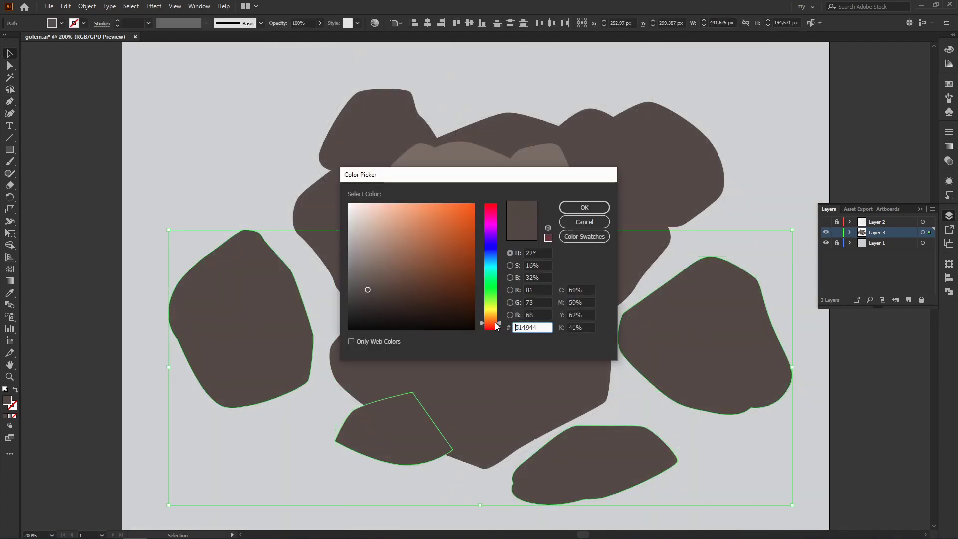
pyautogui.click(380, 306)
pyautogui.click(584, 208)
# Send the lower-left rock behind the body.
pyautogui.click(404, 423)
pyautogui.hotkey('ctrl', 'shift', '[')
pyautogui.click(826, 177)
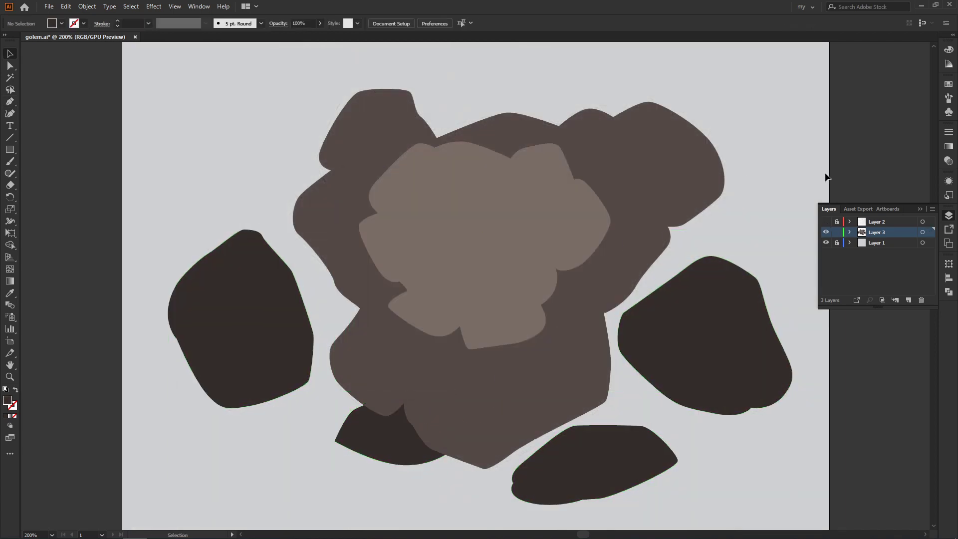
pyautogui.click(826, 221)
# Draw upper-arm shapes beside the right shoulder and the left fist.
pyautogui.click(689, 265)
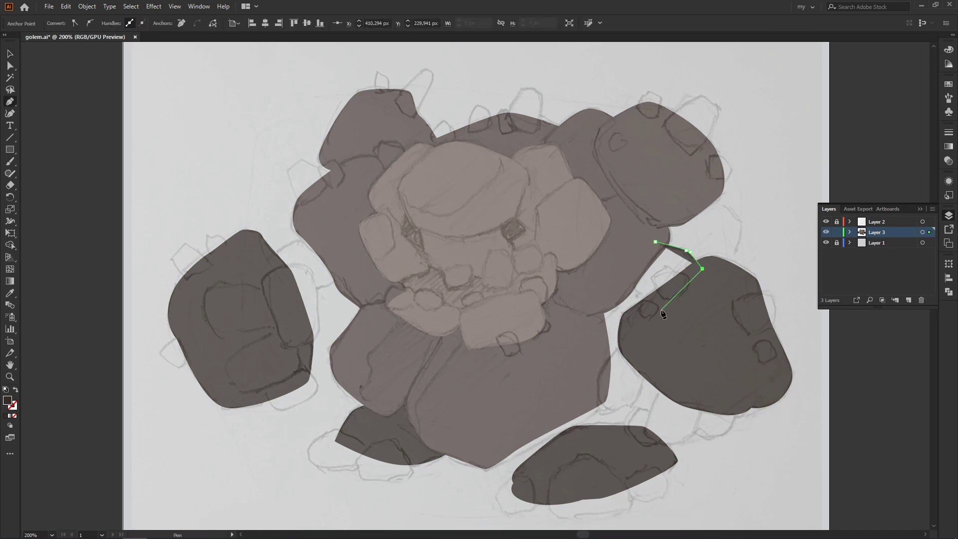
pyautogui.click(664, 310)
pyautogui.click(655, 241)
pyautogui.click(268, 258)
pyautogui.click(315, 239)
pyautogui.click(335, 237)
pyautogui.click(348, 276)
pyautogui.moveTo(283, 300); pyautogui.dragTo(266, 299)
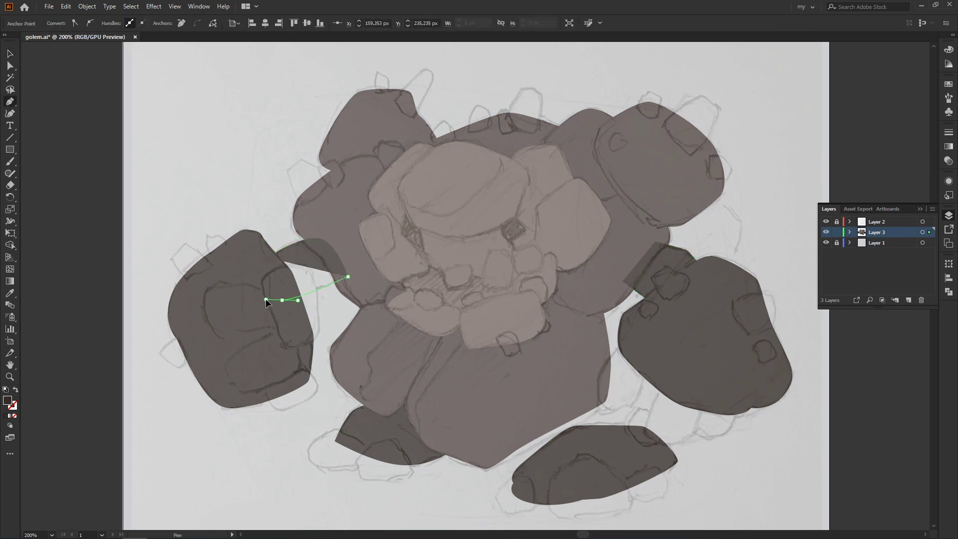
pyautogui.click(269, 257)
# Fill both arm shapes dark and send them behind the other rocks.
pyautogui.press('v')
pyautogui.keyDown('shift'); pyautogui.click(663, 277); pyautogui.keyUp('shift')
pyautogui.doubleClick(7, 401)
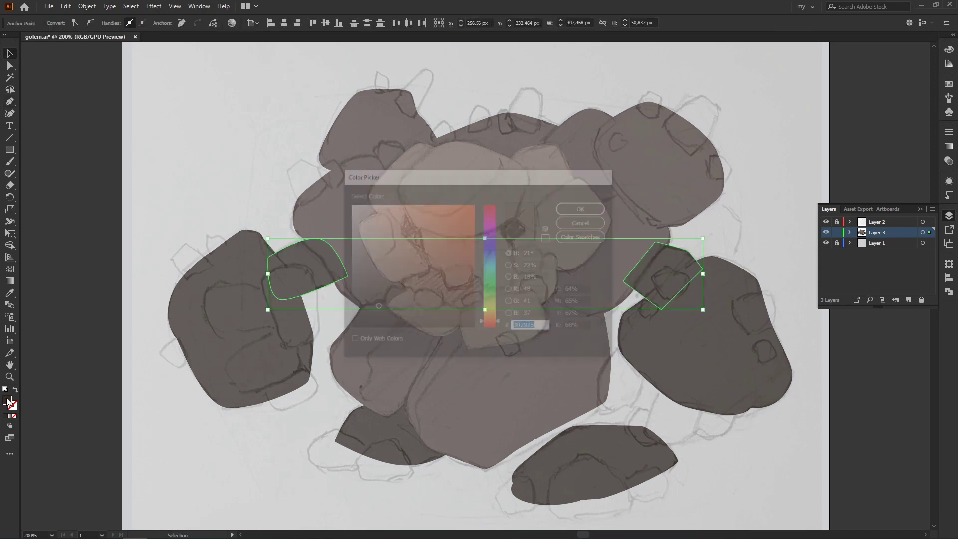
pyautogui.write('2D2523')
pyautogui.press('Return')
pyautogui.hotkey('ctrl', 'shift', '[')
pyautogui.click(769, 201)
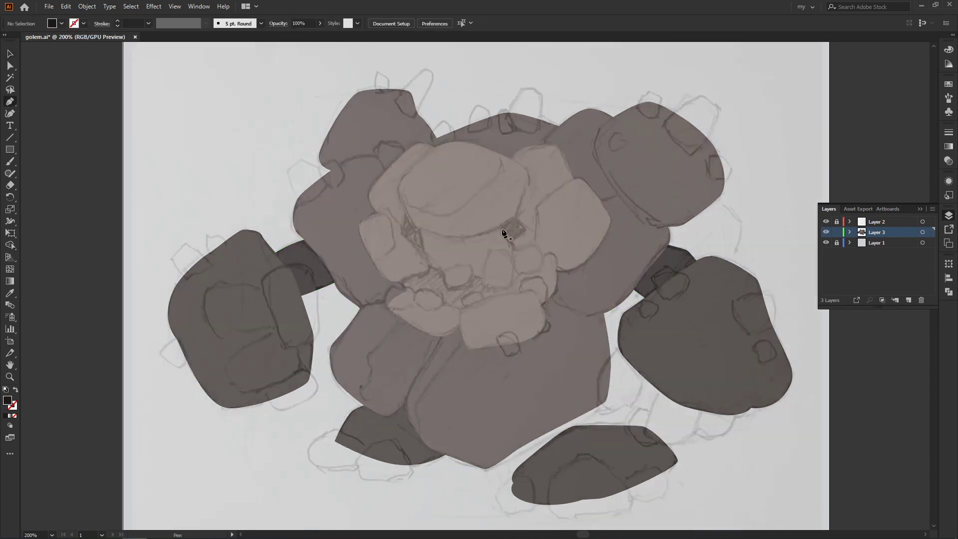
pyautogui.click(502, 228)
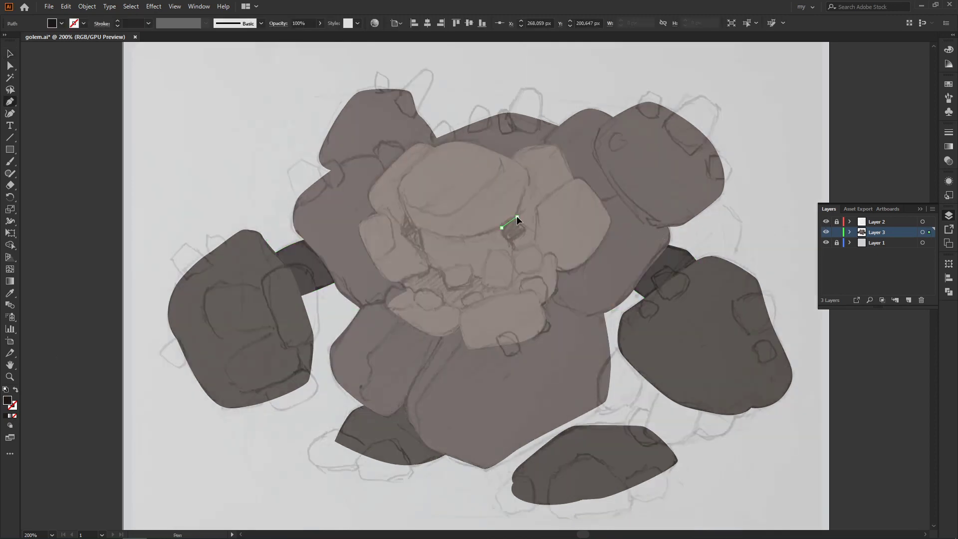
# Finish the right eye, outline the left eye, and draw the dark mouth shape.
pyautogui.click(406, 215)
pyautogui.click(412, 223)
pyautogui.click(420, 227)
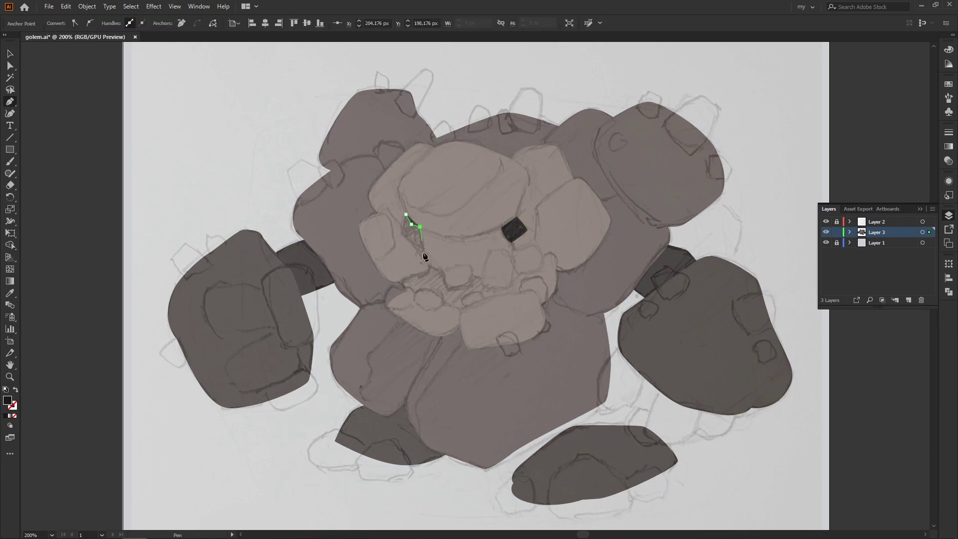
pyautogui.click(402, 277)
pyautogui.click(452, 315)
pyautogui.click(528, 304)
pyautogui.click(529, 264)
pyautogui.click(402, 276)
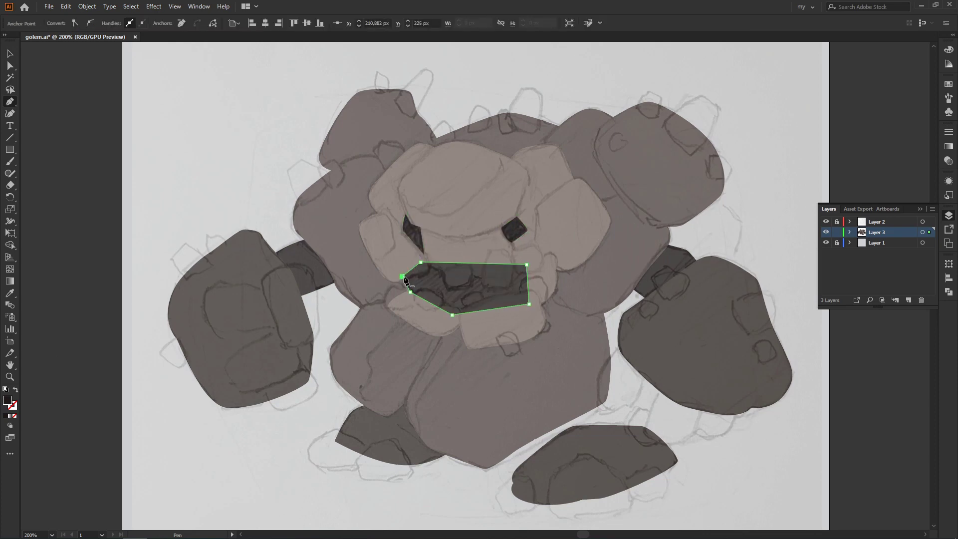
# Outline the large front tooth inside the mouth.
pyautogui.press('v')
pyautogui.click(631, 388)
pyautogui.press('p')
pyautogui.click(490, 251)
pyautogui.click(507, 251)
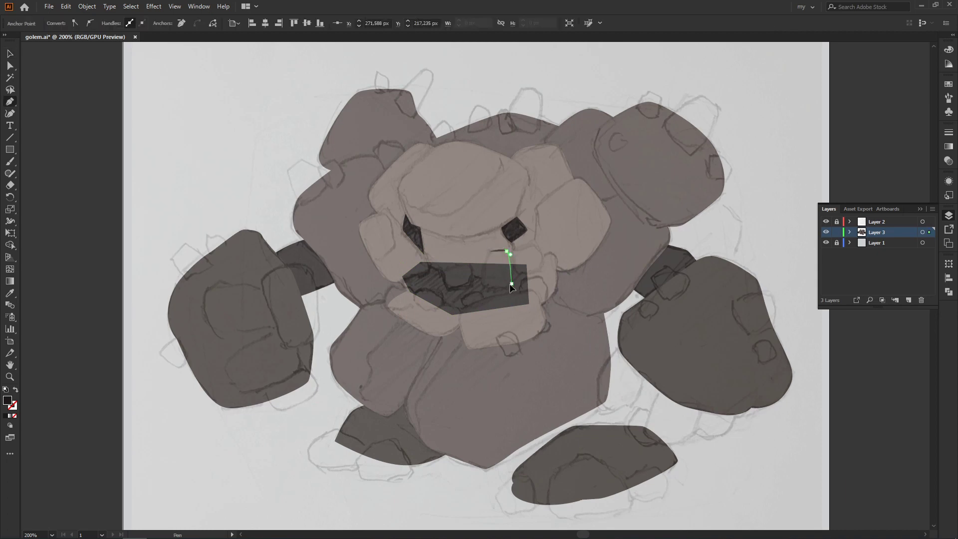
pyautogui.press('v')
pyautogui.click(826, 222)
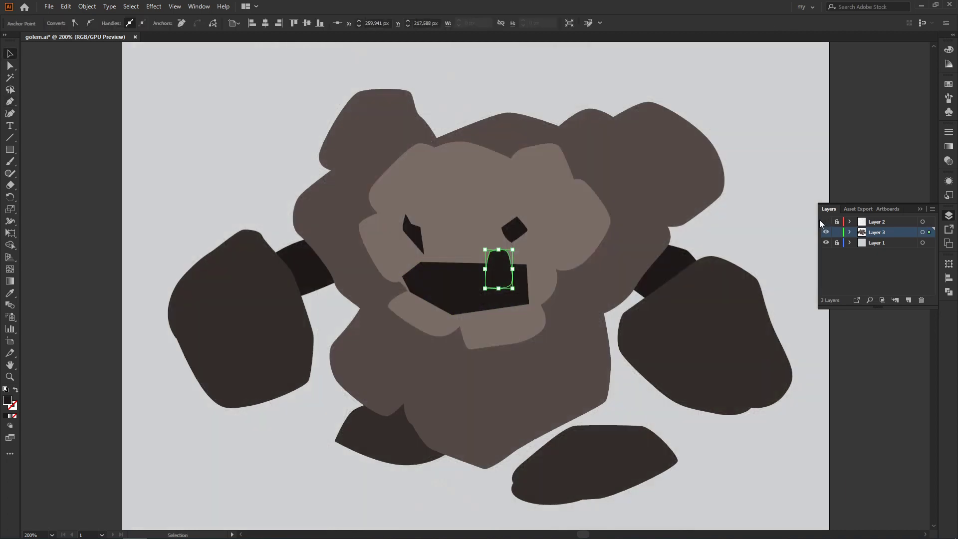
# Give the tooth the face colour via Eyedropper, then lighten it to a pale tone.
pyautogui.press('i')
pyautogui.click(490, 220)
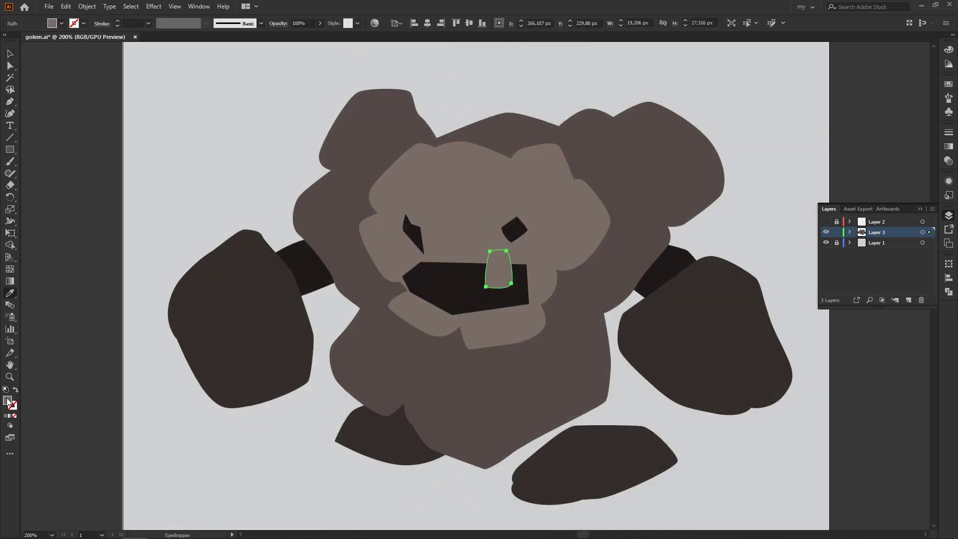
pyautogui.doubleClick(7, 400)
pyautogui.click(499, 314)
pyautogui.click(585, 207)
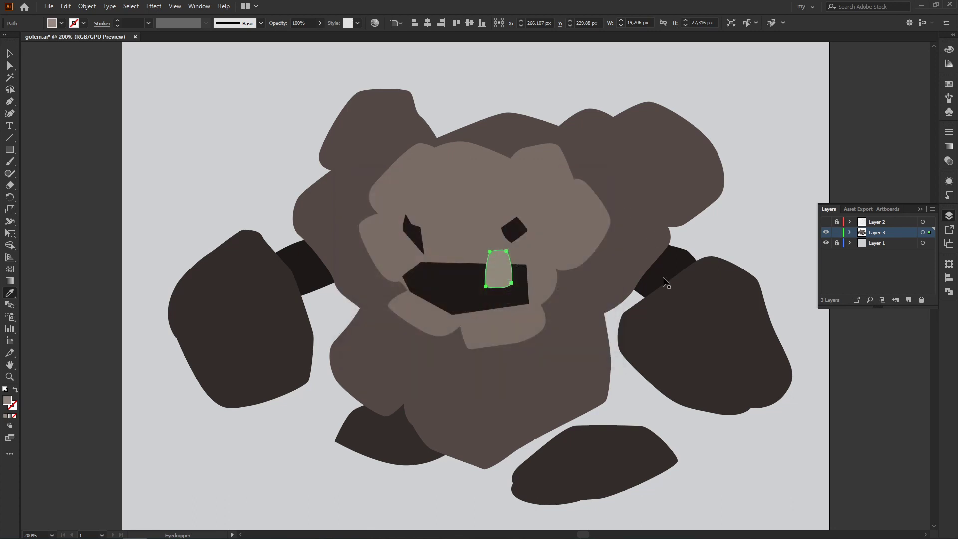
pyautogui.hotkey('ctrl', 'shift', 'a')
pyautogui.click(826, 222)
# Zoom in to 400% on the face and delete the old dark mouth shape.
pyautogui.press('p')
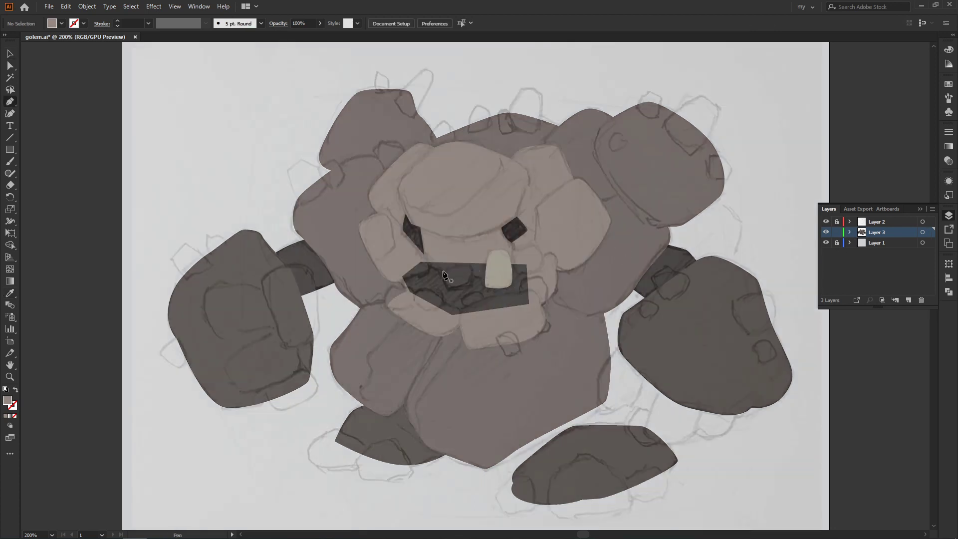
pyautogui.hotkey('ctrl', '+')
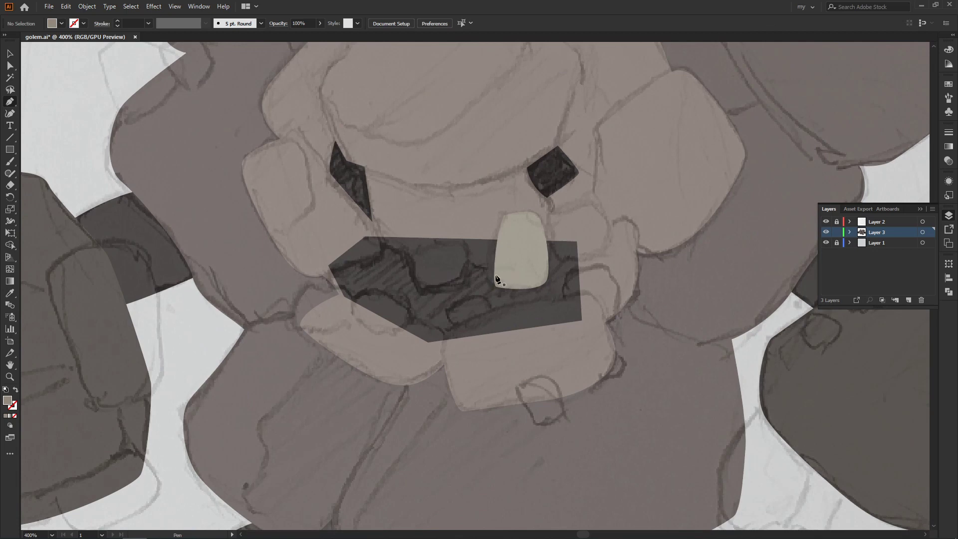
pyautogui.keyDown('ctrl'); pyautogui.click(488, 279); pyautogui.keyUp('ctrl')
pyautogui.press('Delete')
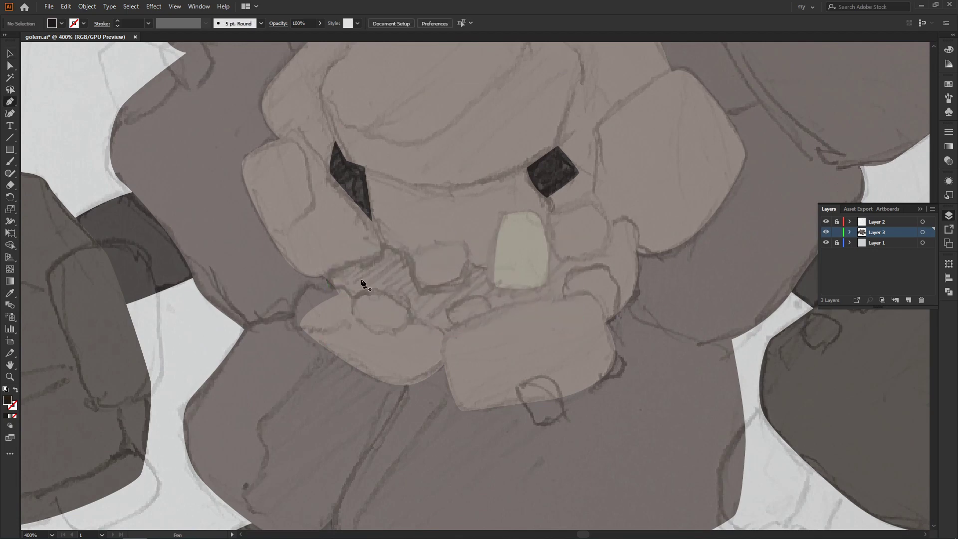
# Redraw a curved mouth opening with the Pen tool, plus a small piece at its left corner.
pyautogui.click(334, 271)
pyautogui.click(383, 248)
pyautogui.moveTo(552, 249)
pyautogui.mouseDown()
pyautogui.moveTo(574, 263)
pyautogui.moveTo(564, 298)
pyautogui.moveTo(536, 301)
pyautogui.mouseUp()
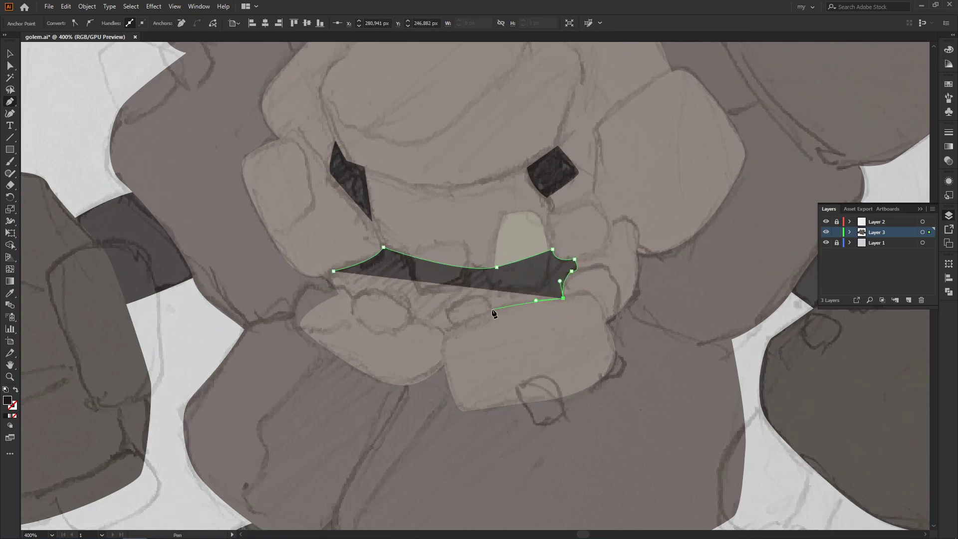
pyautogui.click(450, 331)
pyautogui.keyDown('ctrl'); pyautogui.click(442, 343); pyautogui.keyUp('ctrl')
pyautogui.click(387, 308)
pyautogui.moveTo(334, 285); pyautogui.dragTo(325, 285)
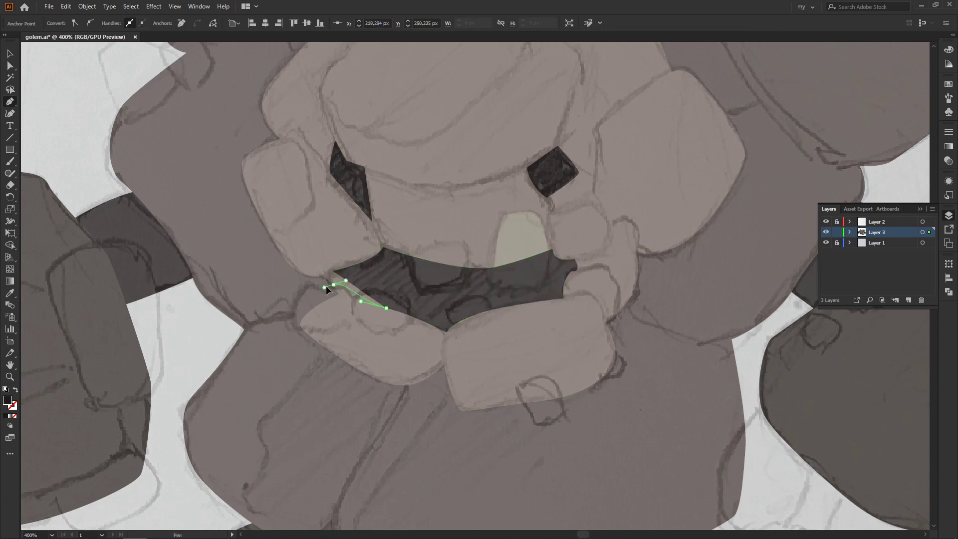
pyautogui.click(325, 288)
# Select the front tooth, briefly toggle the bottom layer to check it, then deselect.
pyautogui.press('v')
pyautogui.click(521, 223)
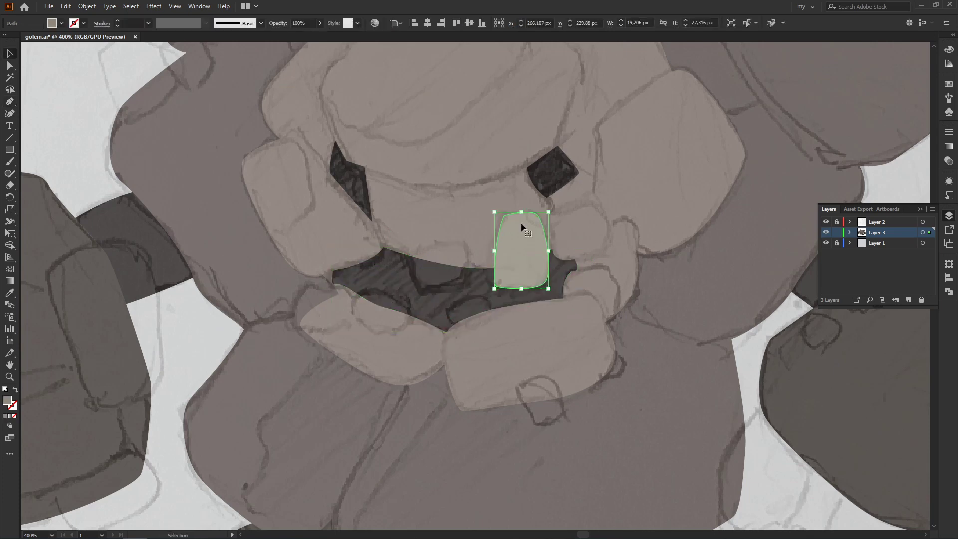
pyautogui.click(826, 242)
pyautogui.hotkey('ctrl', 'shift', 'a')
# Draw a second upper tooth and a rounded right upper tooth.
pyautogui.press('p')
pyautogui.click(410, 253)
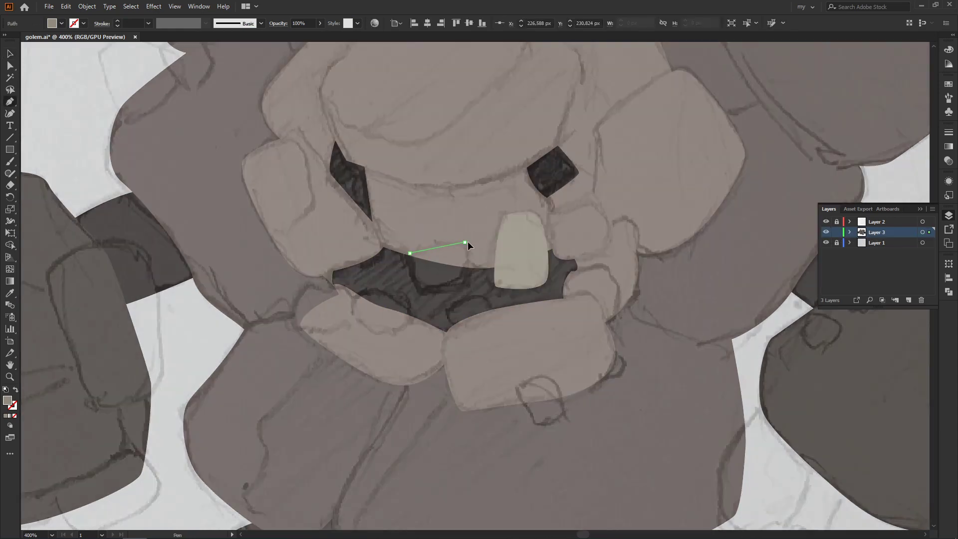
pyautogui.click(472, 264)
pyautogui.click(465, 283)
pyautogui.click(419, 289)
pyautogui.click(411, 272)
pyautogui.click(410, 254)
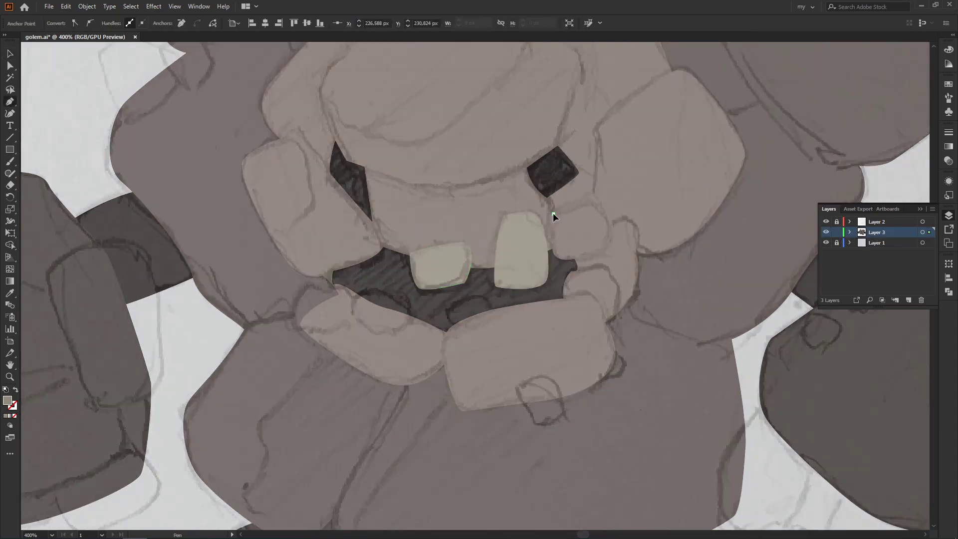
pyautogui.click(591, 205)
pyautogui.moveTo(611, 230); pyautogui.dragTo(614, 237)
pyautogui.moveTo(598, 253); pyautogui.dragTo(591, 256)
pyautogui.click(553, 214)
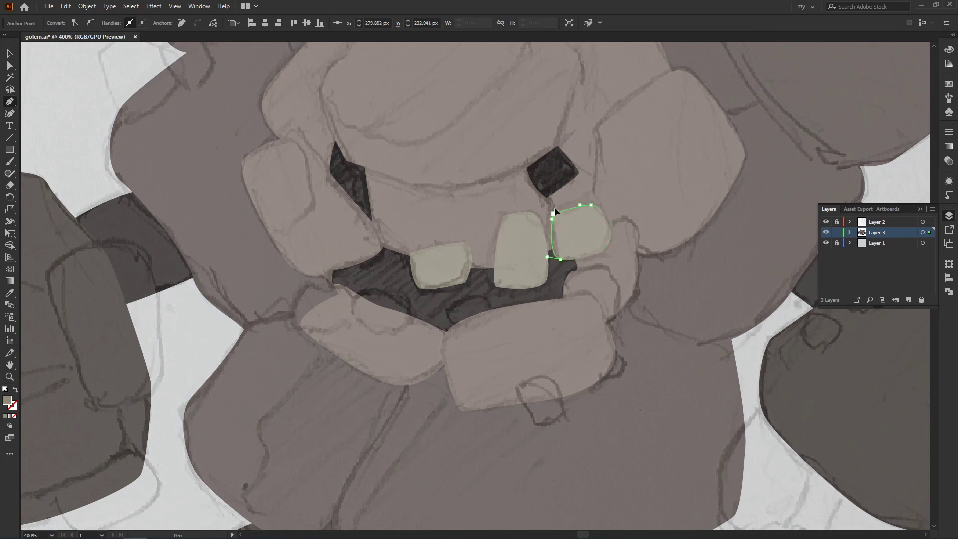
# Draw two lower teeth on the left side of the mouth.
pyautogui.click(353, 309)
pyautogui.click(366, 289)
pyautogui.click(397, 295)
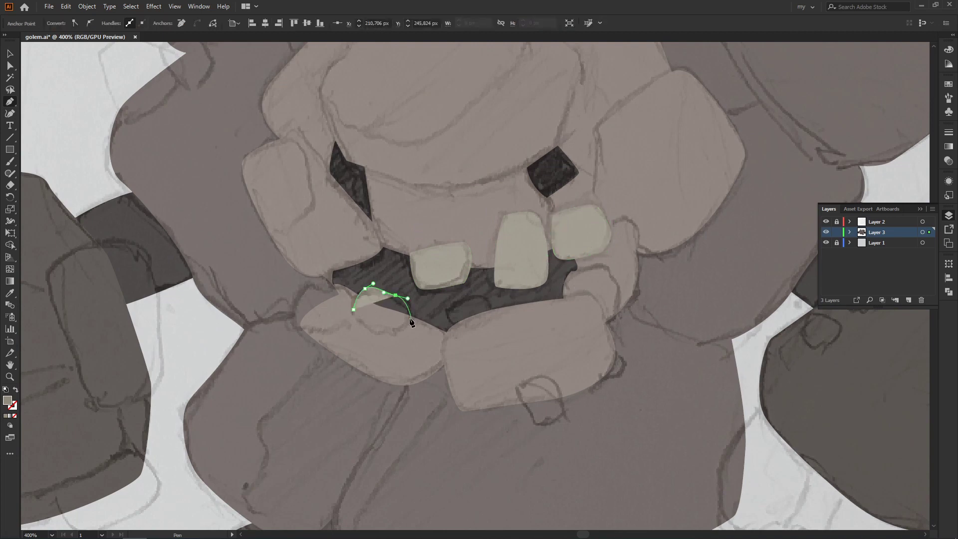
pyautogui.click(407, 322)
pyautogui.moveTo(378, 332); pyautogui.dragTo(388, 332)
pyautogui.click(310, 287)
pyautogui.click(351, 284)
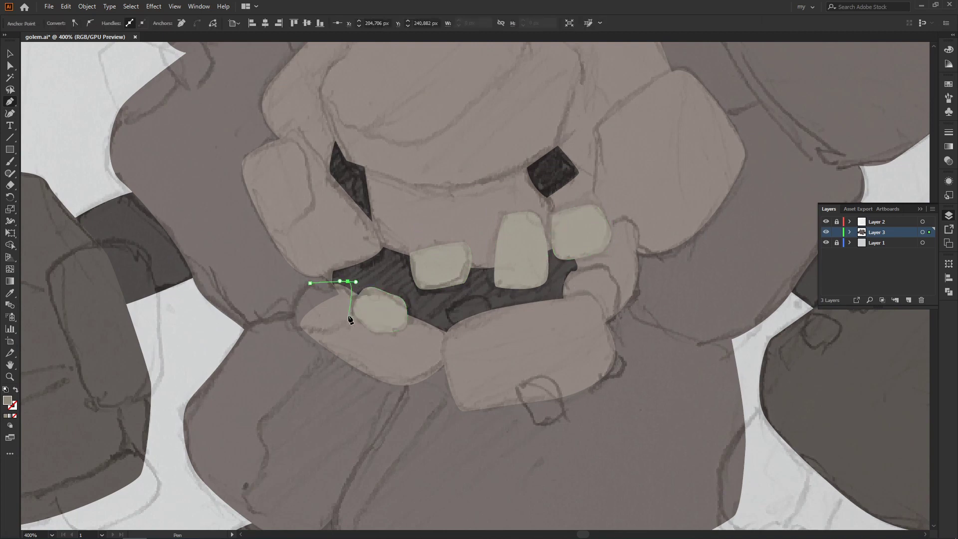
pyautogui.click(345, 326)
pyautogui.click(298, 322)
pyautogui.click(310, 288)
# Draw a small centre lower tooth and a rounded lower right tooth.
pyautogui.click(444, 310)
pyautogui.moveTo(482, 296); pyautogui.dragTo(490, 296)
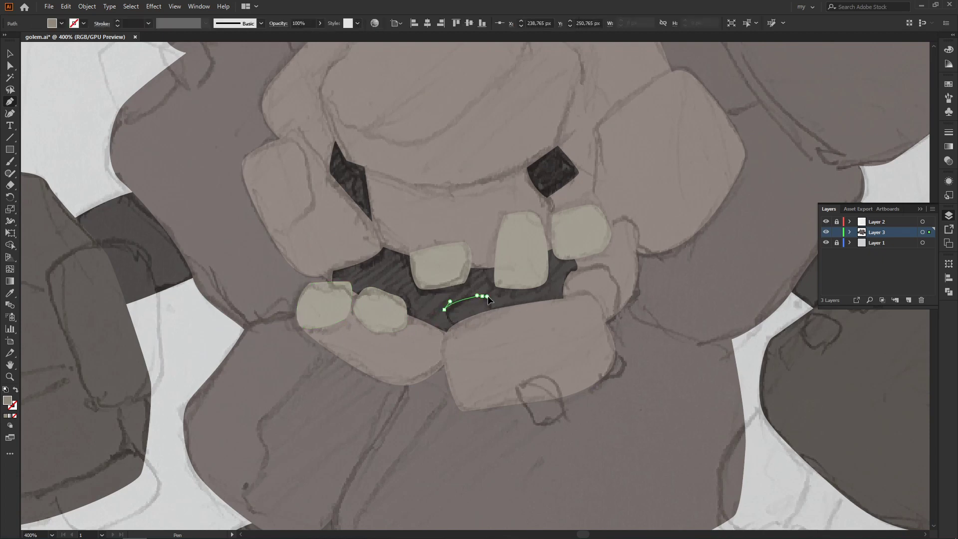
pyautogui.click(492, 309)
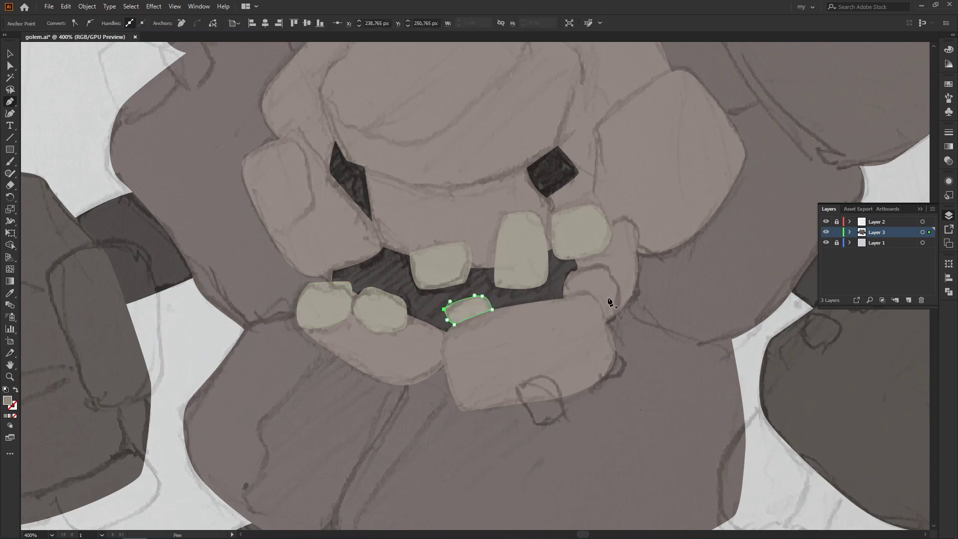
pyautogui.scroll(1, 574, 333)
pyautogui.click(565, 301)
pyautogui.click(620, 319)
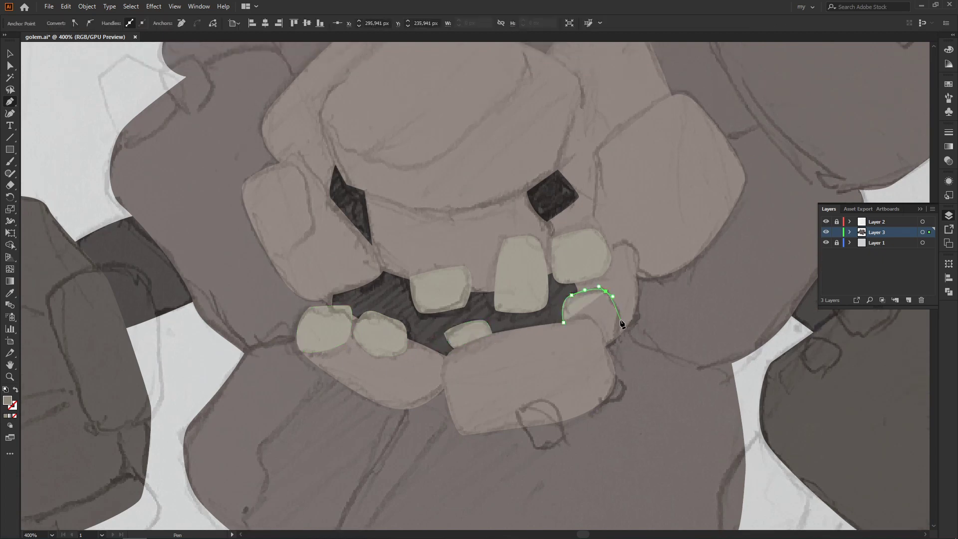
pyautogui.moveTo(607, 348); pyautogui.dragTo(597, 354)
pyautogui.click(564, 323)
# Zoom back out to 200% and hide the sketch to check the teeth.
pyautogui.press('v')
pyautogui.hotkey('ctrl', '-')
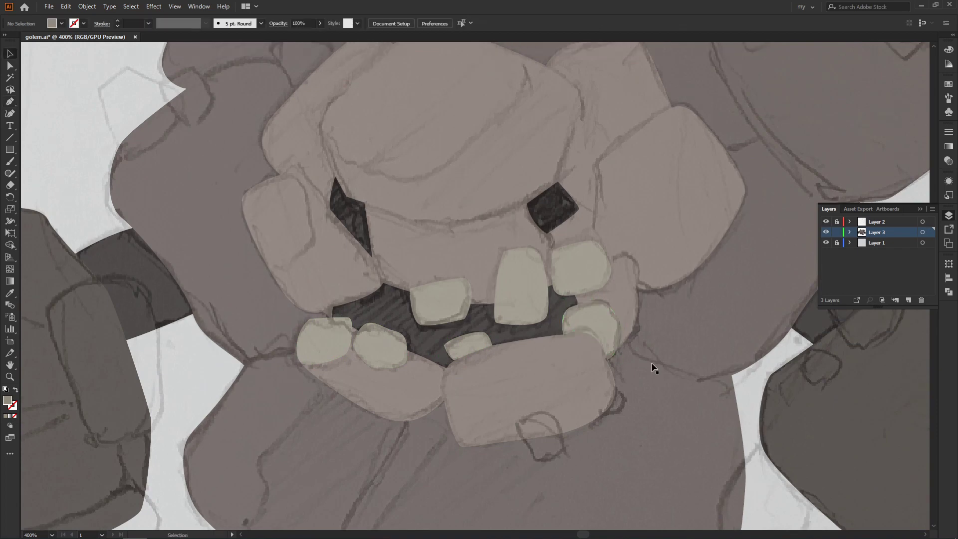
pyautogui.hotkey('ctrl', '-')
pyautogui.click(827, 222)
# Hide Layer 2, select both fists, and give them the body's colour with the Eyedropper.
pyautogui.click(827, 221)
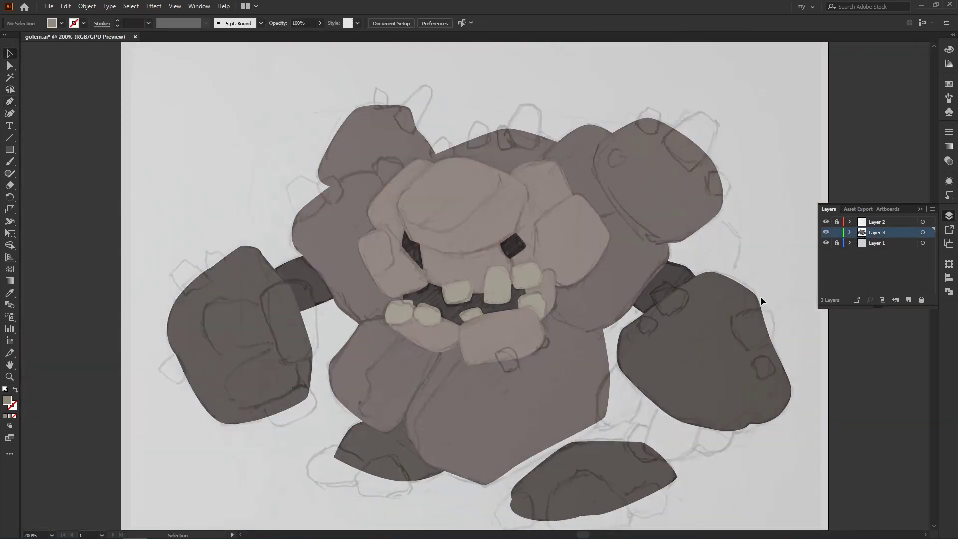
pyautogui.scroll(-1, 783, 295)
pyautogui.click(826, 222)
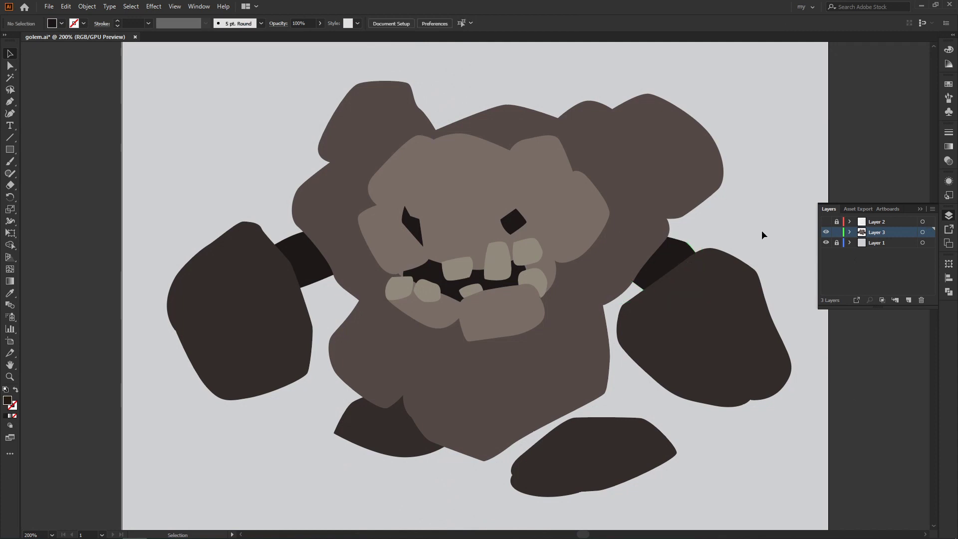
pyautogui.click(239, 309)
pyautogui.keyDown('shift'); pyautogui.click(669, 336); pyautogui.keyUp('shift')
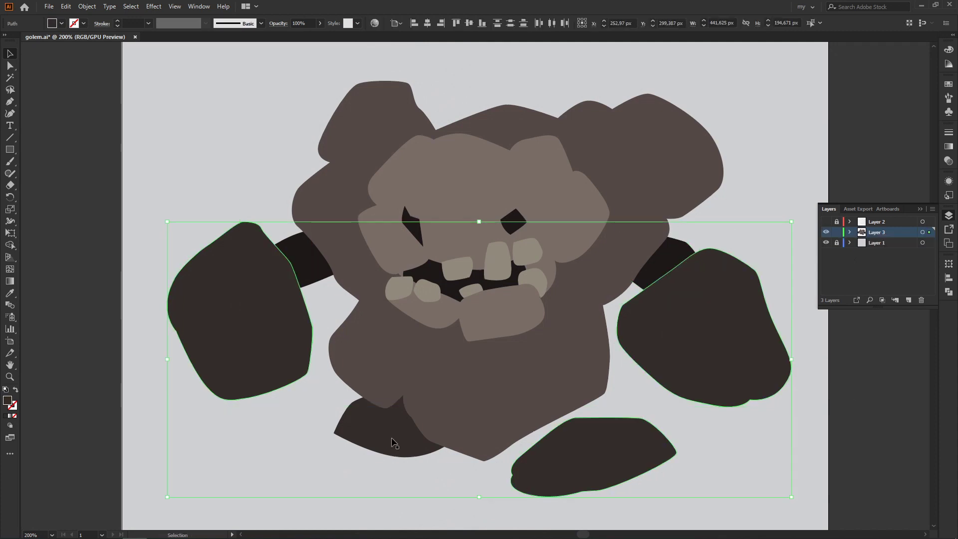
pyautogui.press('i')
pyautogui.click(514, 183)
# Lighten the fists' fill to greyish brown, show Layer 2, and start a rock beside the right fist.
pyautogui.doubleClick(8, 401)
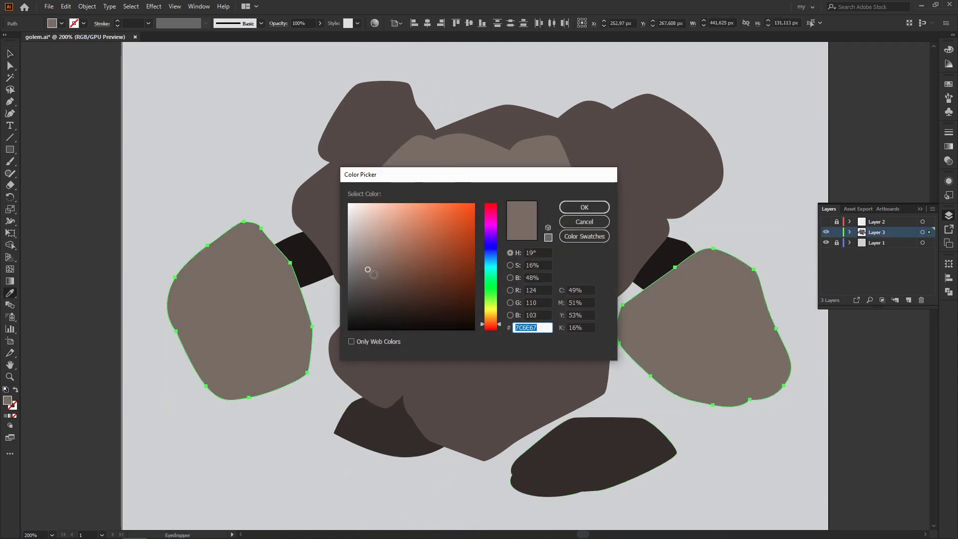
pyautogui.click(368, 281)
pyautogui.click(579, 208)
pyautogui.press('v')
pyautogui.click(764, 179)
pyautogui.click(826, 221)
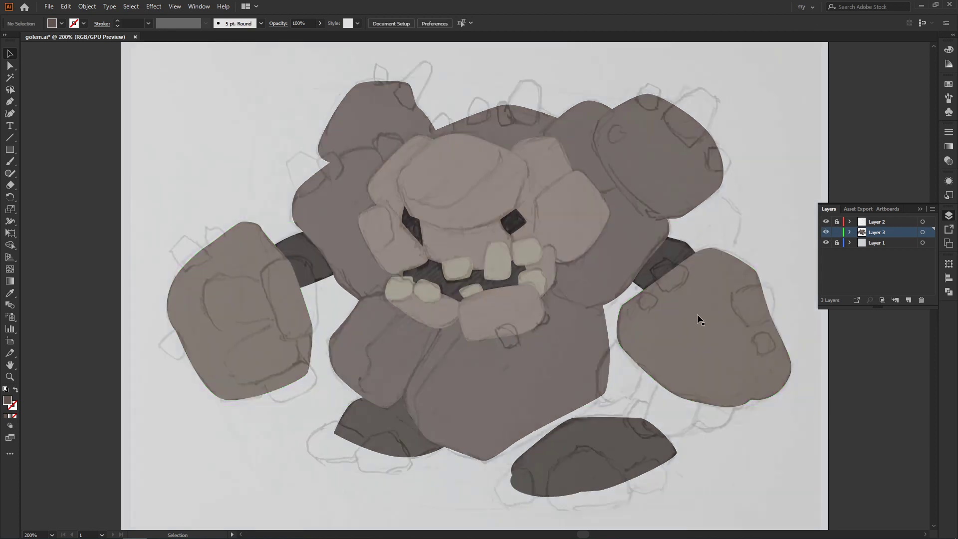
pyautogui.press('p')
pyautogui.click(645, 364)
# Finish the pentagon rock outline beside the right fist.
pyautogui.moveTo(632, 398); pyautogui.dragTo(617, 408)
pyautogui.click(601, 400)
pyautogui.click(595, 368)
pyautogui.click(646, 364)
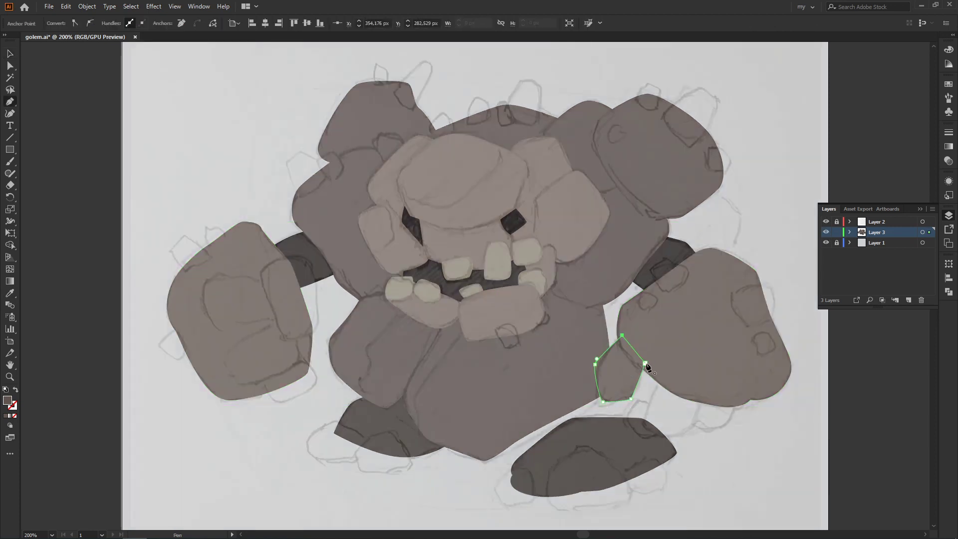
pyautogui.press('v')
pyautogui.click(826, 221)
# Give the pentagon the lighter rock colour and send it behind the right fist.
pyautogui.click(627, 357)
pyautogui.press('i')
pyautogui.click(561, 195)
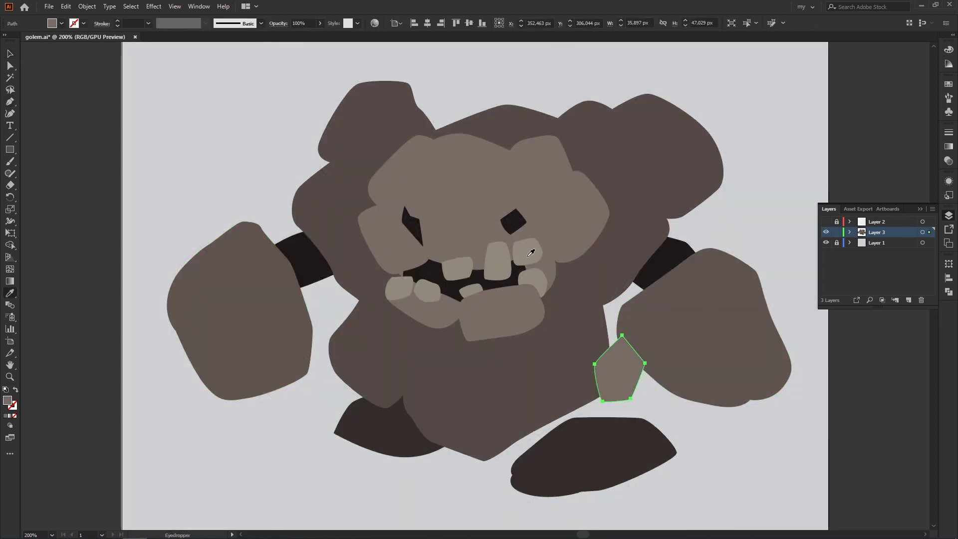
pyautogui.press('v')
pyautogui.hotkey('ctrl', '[')
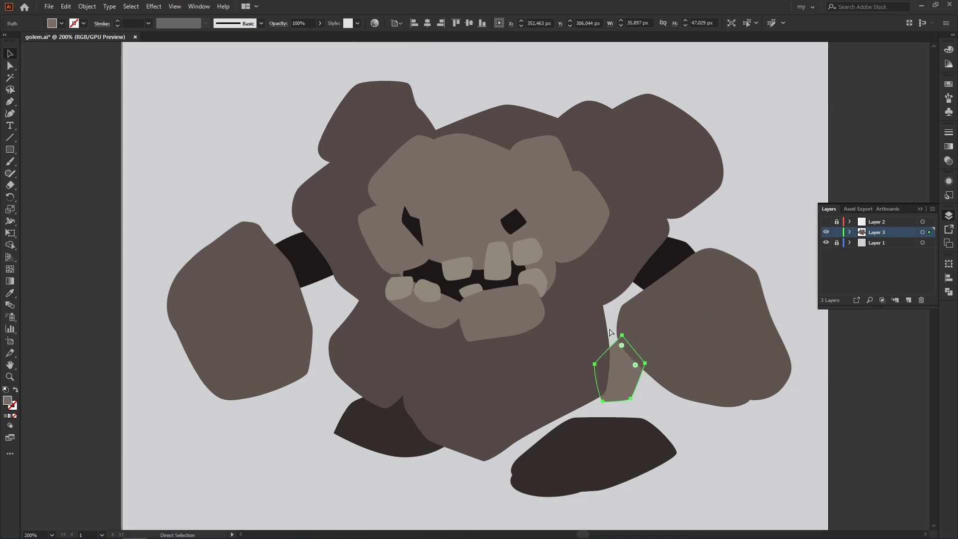
pyautogui.click(610, 329)
pyautogui.click(826, 222)
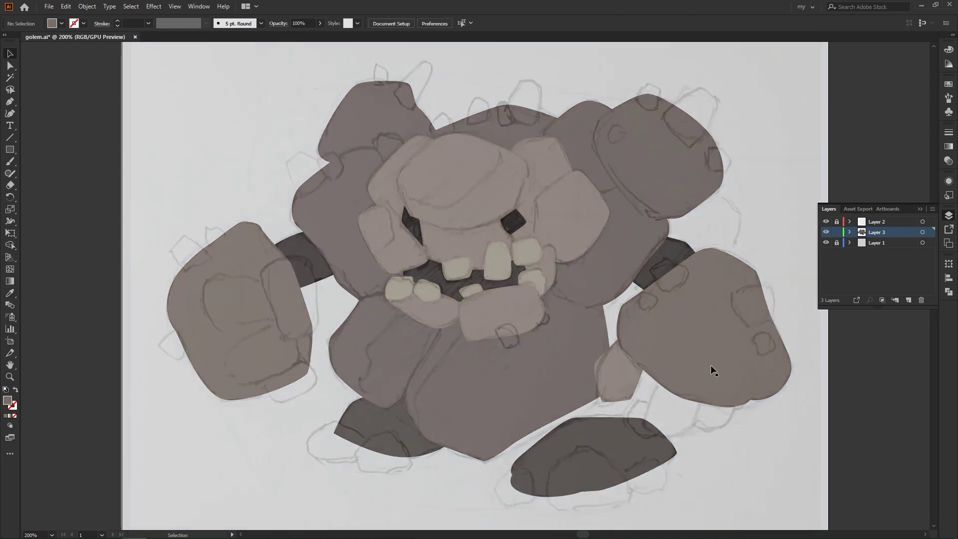
# Draw two finger shapes under the right fist.
pyautogui.press('p')
pyautogui.click(662, 379)
pyautogui.moveTo(647, 437); pyautogui.dragTo(652, 434)
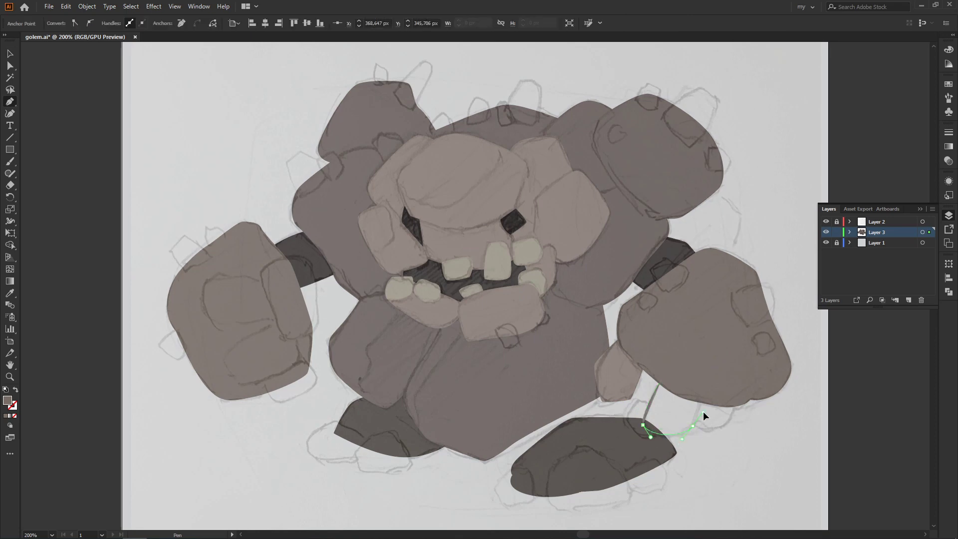
pyautogui.click(693, 426)
pyautogui.click(661, 379)
pyautogui.moveTo(695, 383); pyautogui.dragTo(705, 430)
pyautogui.click(739, 394)
pyautogui.click(689, 421)
pyautogui.click(693, 377)
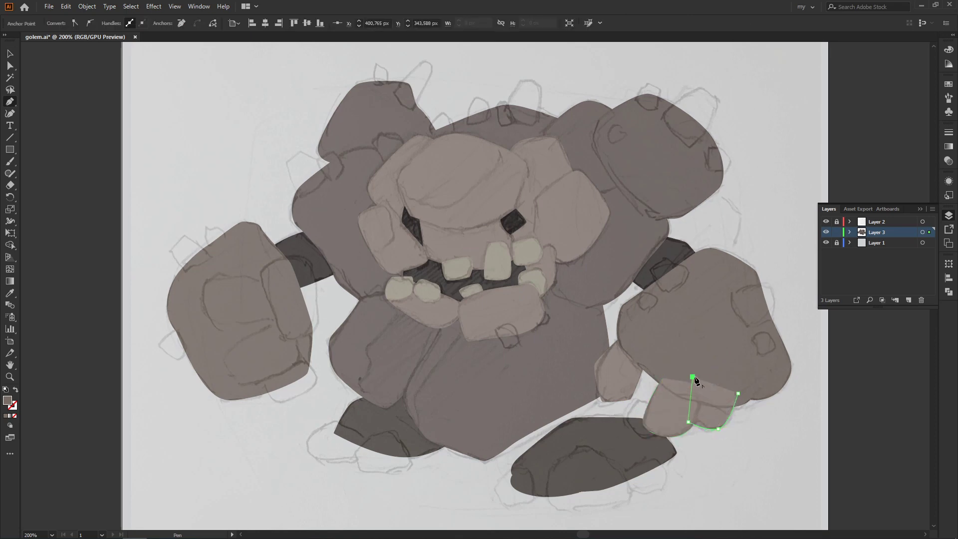
# Select both finger shapes and send them behind the right fist.
pyautogui.click(826, 222)
pyautogui.press('v')
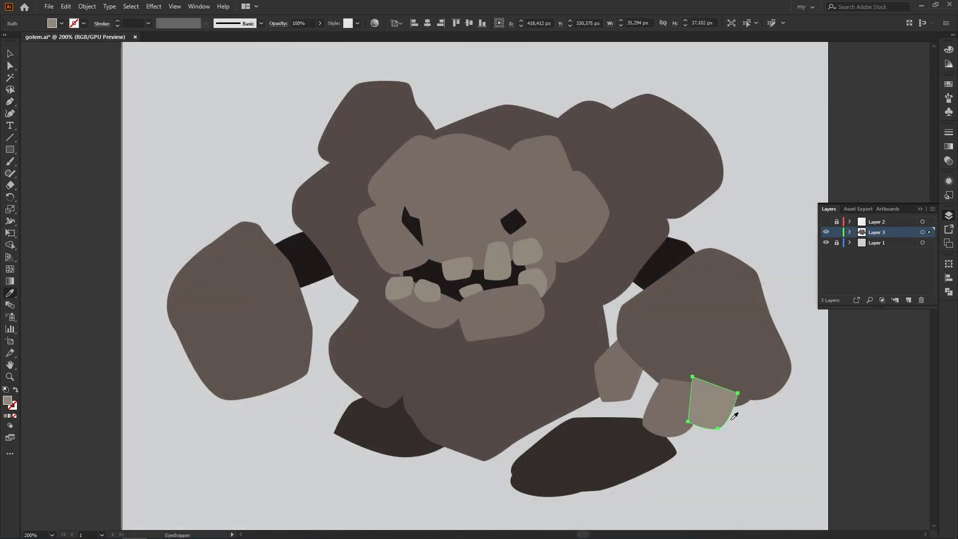
pyautogui.click(695, 409)
pyautogui.press('a')
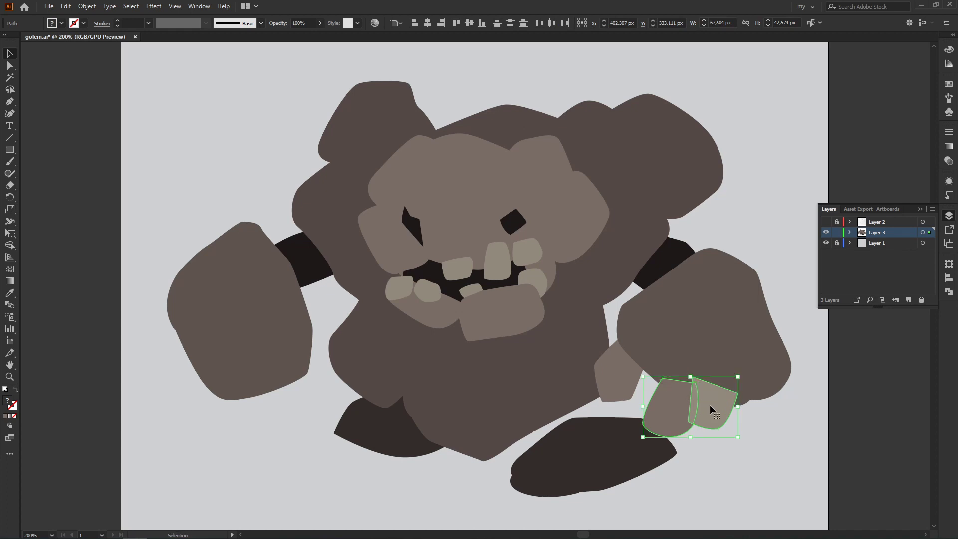
pyautogui.click(729, 300)
pyautogui.hotkey('ctrl', 'shift', ']')
pyautogui.press('v')
pyautogui.click(714, 394)
pyautogui.click(738, 454)
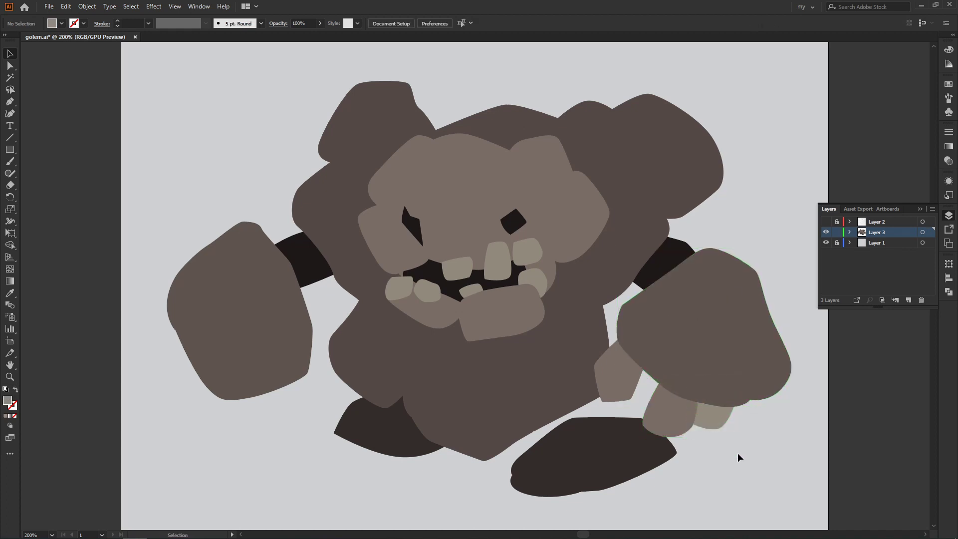
pyautogui.click(826, 222)
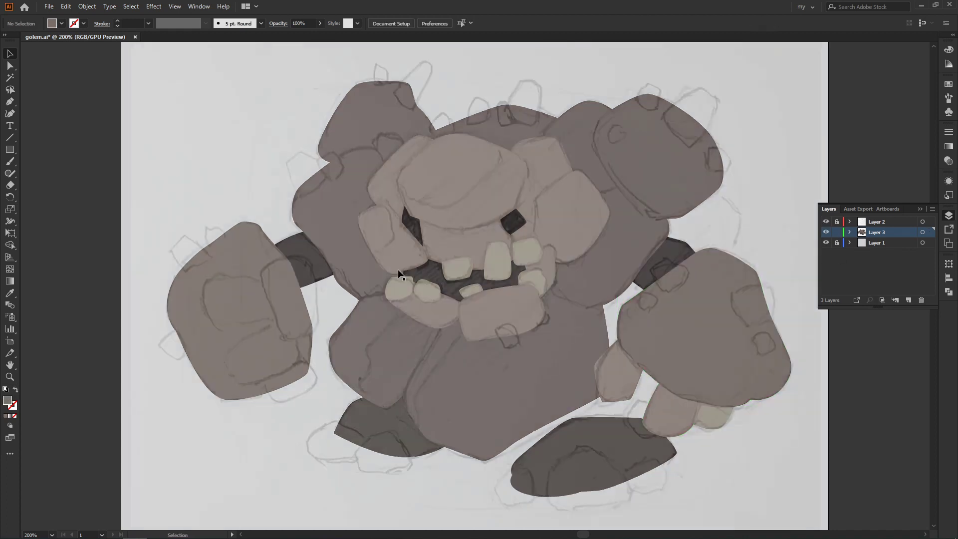
# Draw a curved knuckle patch on the upper left fist.
pyautogui.press('p')
pyautogui.moveTo(206, 285); pyautogui.dragTo(208, 281)
pyautogui.moveTo(237, 275); pyautogui.dragTo(252, 276)
pyautogui.click(272, 288)
pyautogui.click(276, 317)
pyautogui.moveTo(219, 328); pyautogui.dragTo(211, 329)
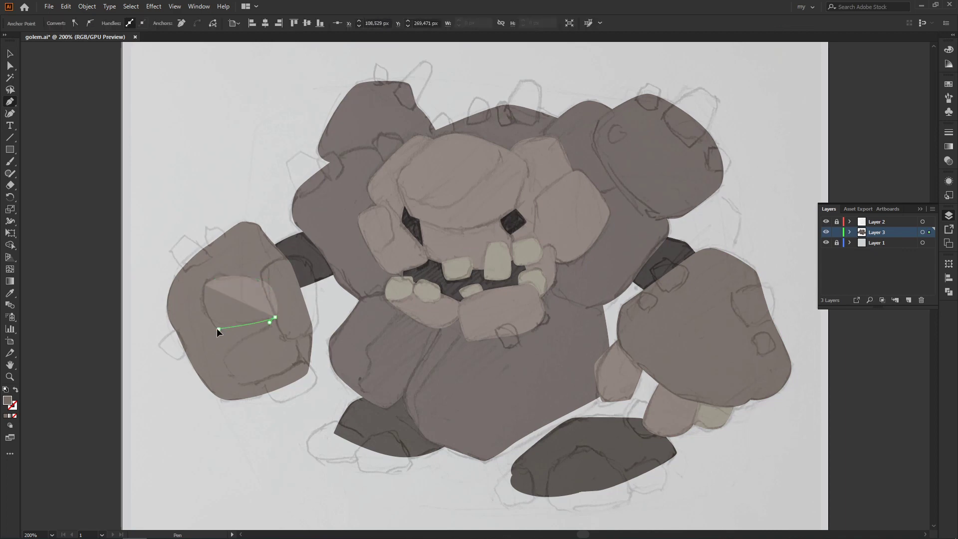
pyautogui.click(205, 285)
# Add two more knuckle rocks on the lower part of the left fist.
pyautogui.click(240, 339)
pyautogui.click(282, 321)
pyautogui.click(299, 354)
pyautogui.moveTo(253, 383)
pyautogui.mouseDown()
pyautogui.moveTo(237, 389)
pyautogui.moveTo(309, 388)
pyautogui.mouseUp()
pyautogui.click(225, 355)
pyautogui.click(266, 388)
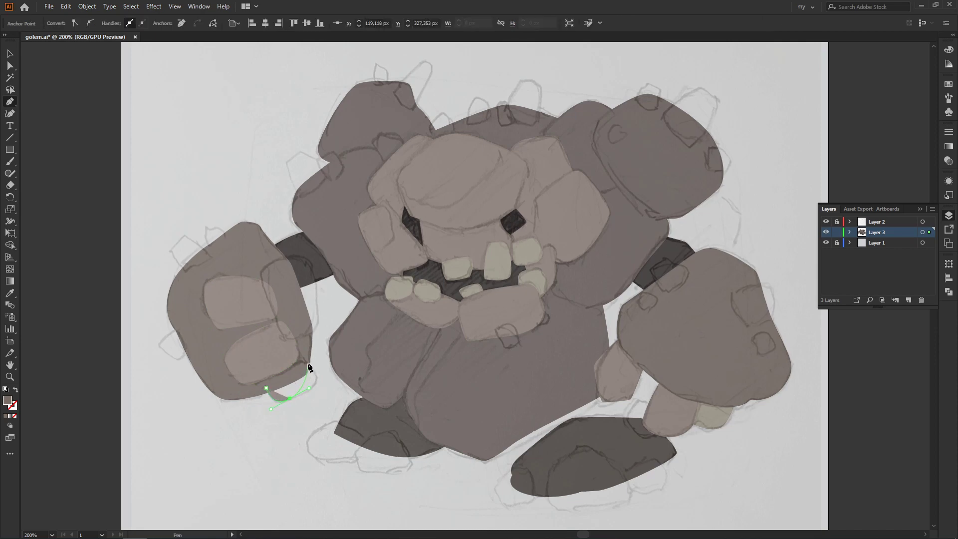
pyautogui.click(269, 373)
pyautogui.click(266, 387)
pyautogui.keyDown('ctrl'); pyautogui.click(276, 437); pyautogui.keyUp('ctrl')
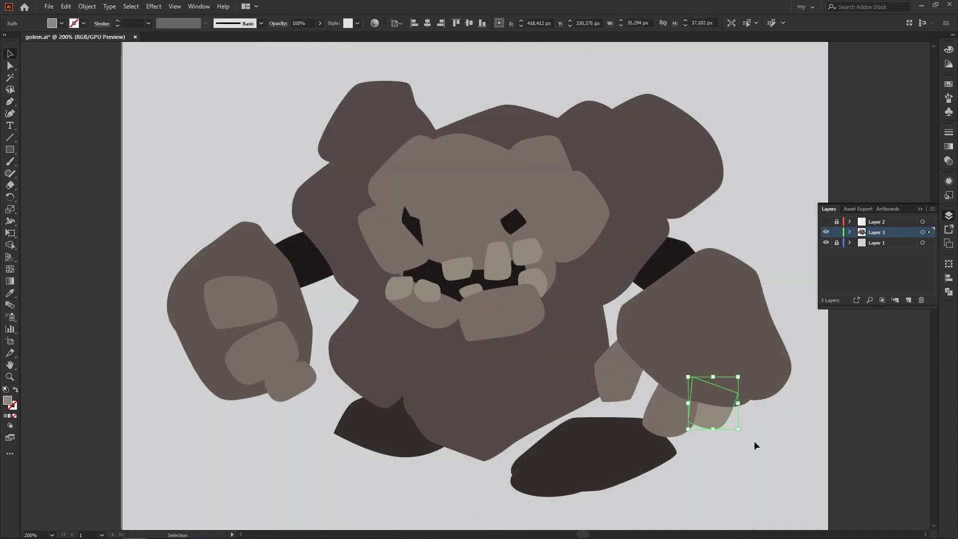
# Draw a large knuckle rock along the right side of the left fist.
pyautogui.click(827, 222)
pyautogui.press('p')
pyautogui.click(267, 296)
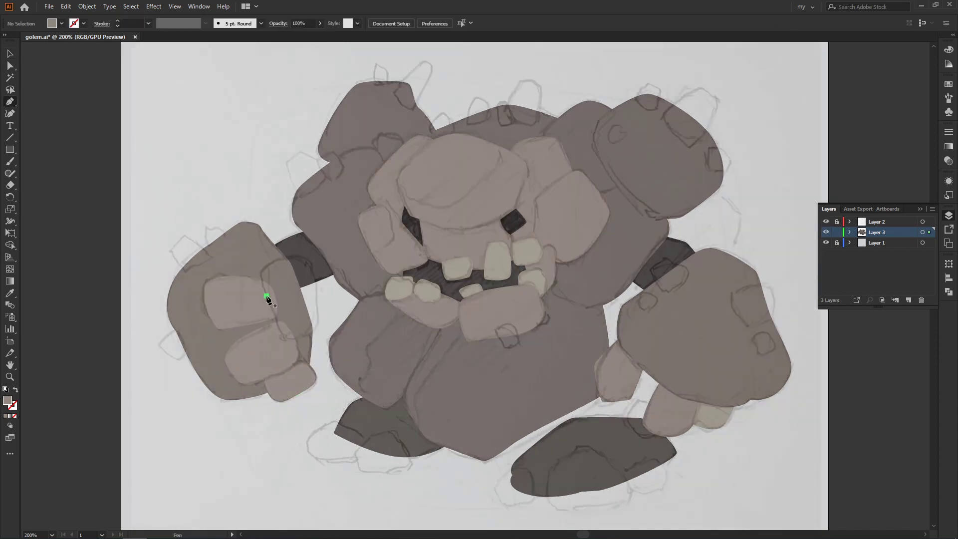
pyautogui.moveTo(280, 327); pyautogui.dragTo(284, 335)
pyautogui.click(299, 337)
pyautogui.click(317, 302)
pyautogui.click(313, 277)
pyautogui.moveTo(306, 260); pyautogui.dragTo(300, 258)
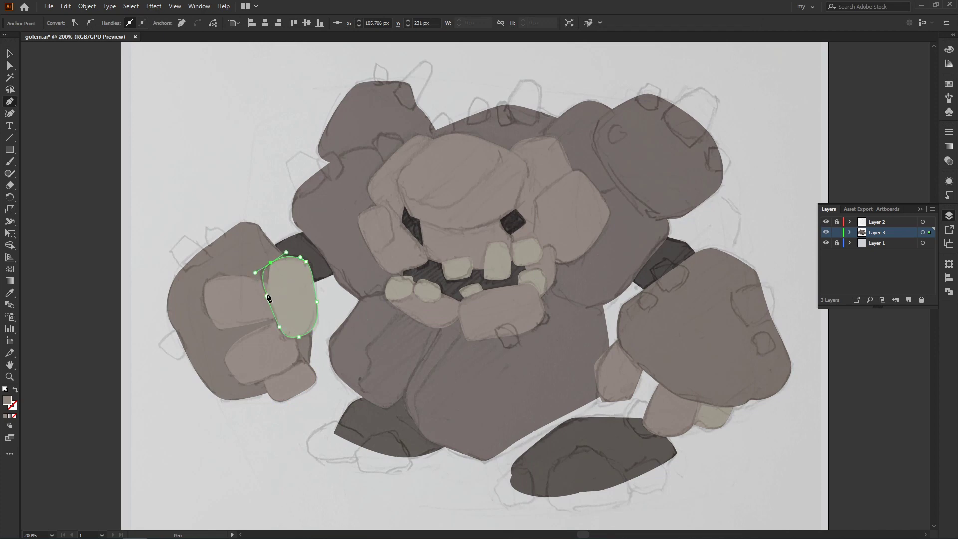
pyautogui.click(268, 298)
pyautogui.keyDown('ctrl'); pyautogui.click(209, 451); pyautogui.keyUp('ctrl')
pyautogui.scroll(-3, 615, 323)
# Draw a large pale toe rock on the right foot with the Pen tool.
pyautogui.press('p')
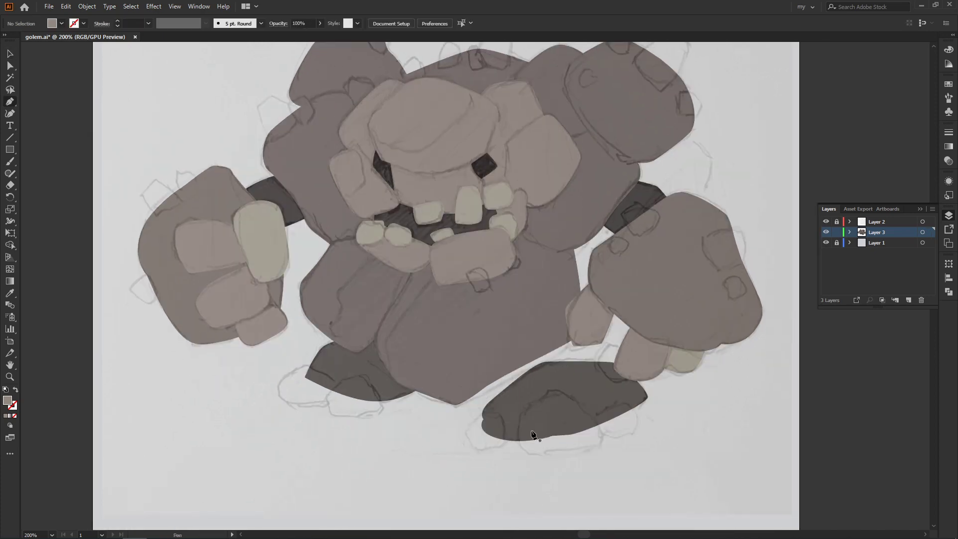
pyautogui.click(522, 422)
pyautogui.click(554, 390)
pyautogui.click(585, 408)
pyautogui.click(603, 438)
pyautogui.click(548, 455)
pyautogui.click(523, 422)
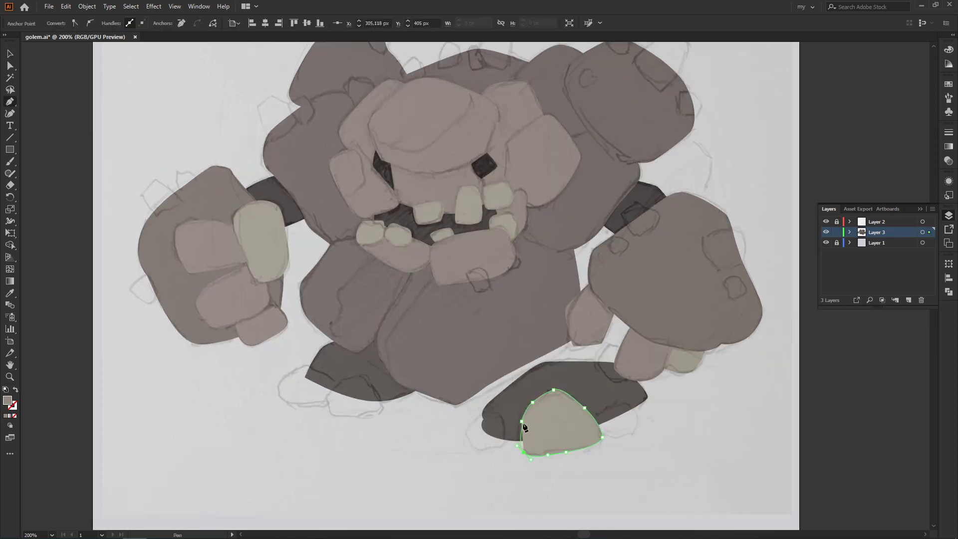
# Add two smaller toe rocks, one on each side of the large right-foot rock.
pyautogui.click(610, 406)
pyautogui.click(634, 409)
pyautogui.click(630, 434)
pyautogui.click(614, 437)
pyautogui.click(609, 406)
pyautogui.click(510, 436)
pyautogui.click(477, 449)
pyautogui.click(467, 432)
pyautogui.click(486, 412)
pyautogui.click(500, 416)
pyautogui.click(510, 436)
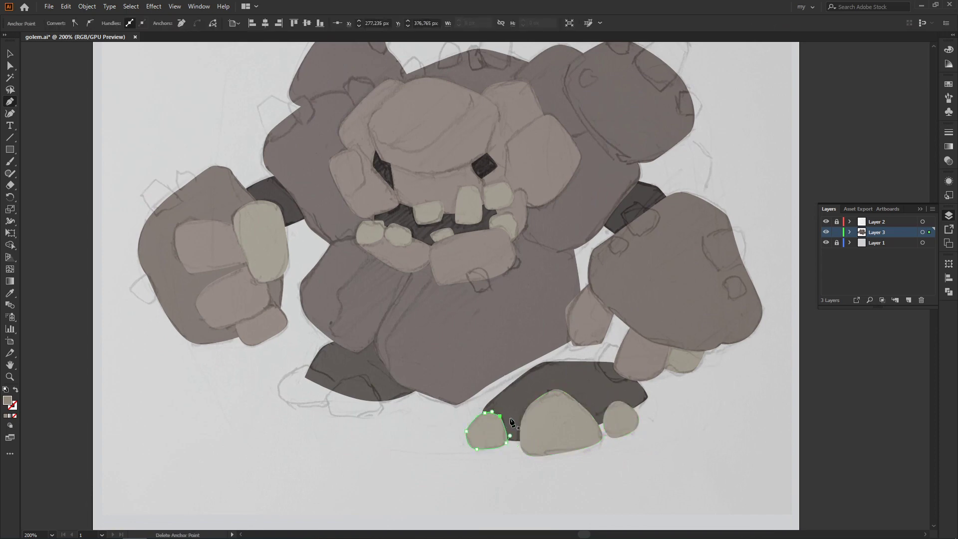
# Draw two toe rocks along the left foot.
pyautogui.click(349, 378)
pyautogui.click(379, 408)
pyautogui.click(340, 417)
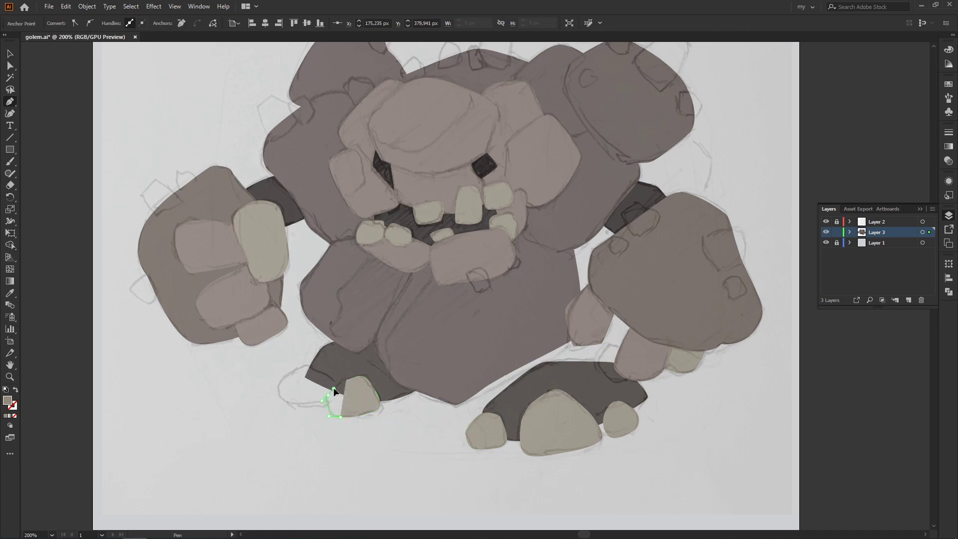
pyautogui.click(334, 386)
pyautogui.click(329, 411)
pyautogui.click(280, 389)
pyautogui.click(301, 367)
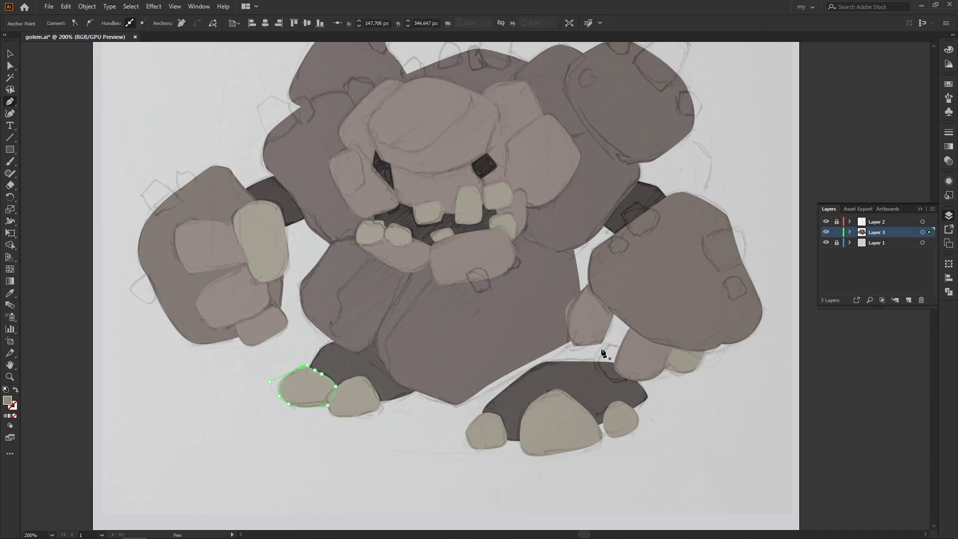
# Draw a small rock under the right fist and hide the sketch layer.
pyautogui.click(624, 350)
pyautogui.click(608, 346)
pyautogui.click(633, 378)
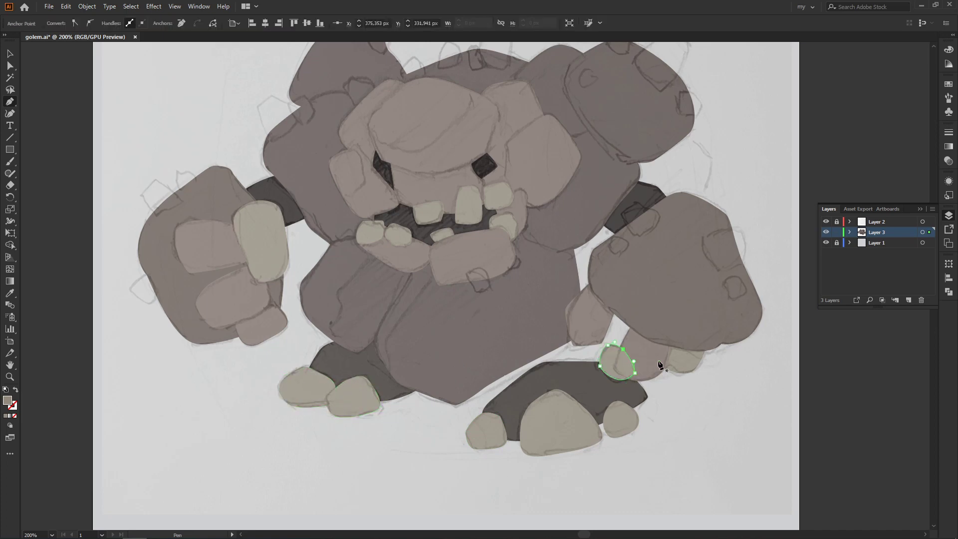
pyautogui.click(608, 346)
# Send the small fist rock backward behind the fingers and check the whole golem.
pyautogui.press('v')
pyautogui.press('a')
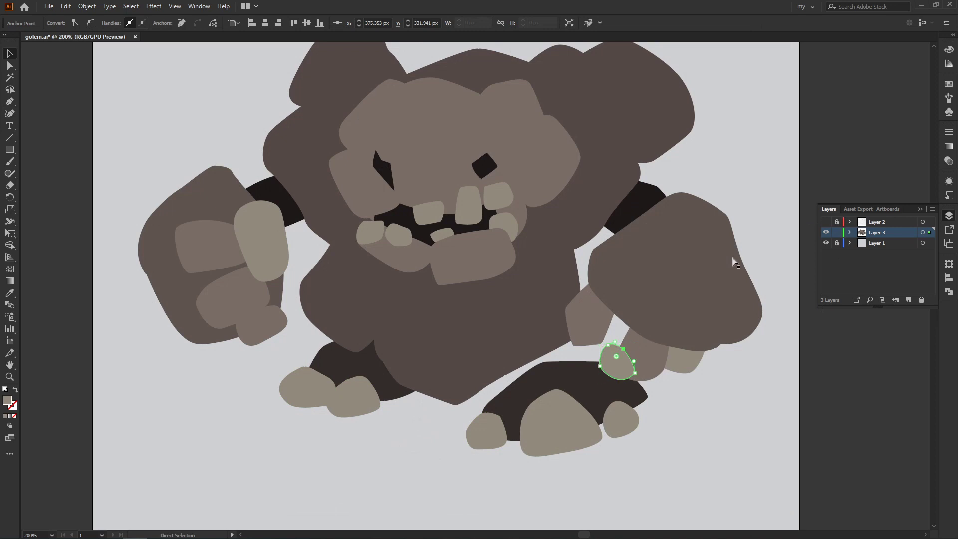
pyautogui.press('v')
pyautogui.click(619, 361)
pyautogui.hotkey('ctrl', '[')
pyautogui.click(704, 507)
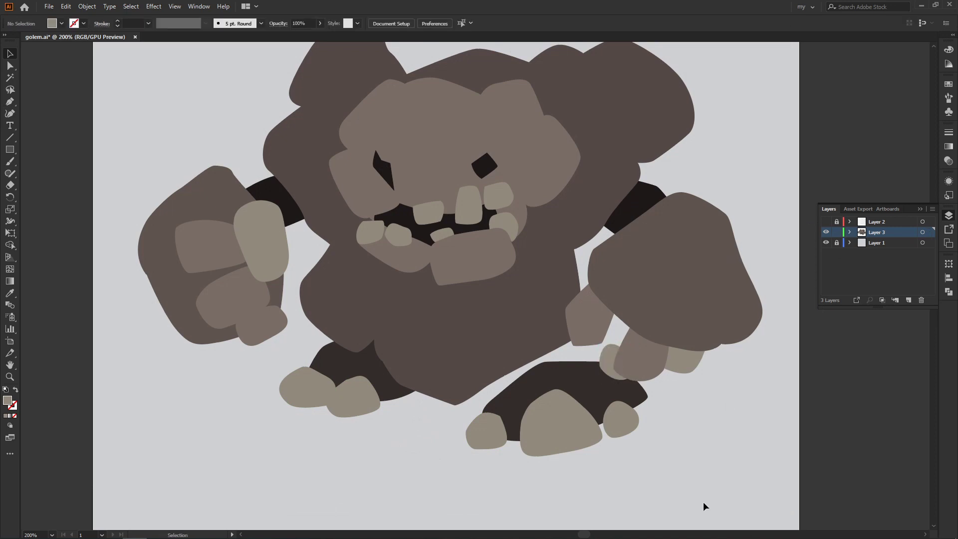
pyautogui.hotkey('ctrl', '-')
pyautogui.hotkey('ctrl', '=')
# Trace a highlight shape with a curved lower edge on the top head rock.
pyautogui.scroll(2, 728, 404)
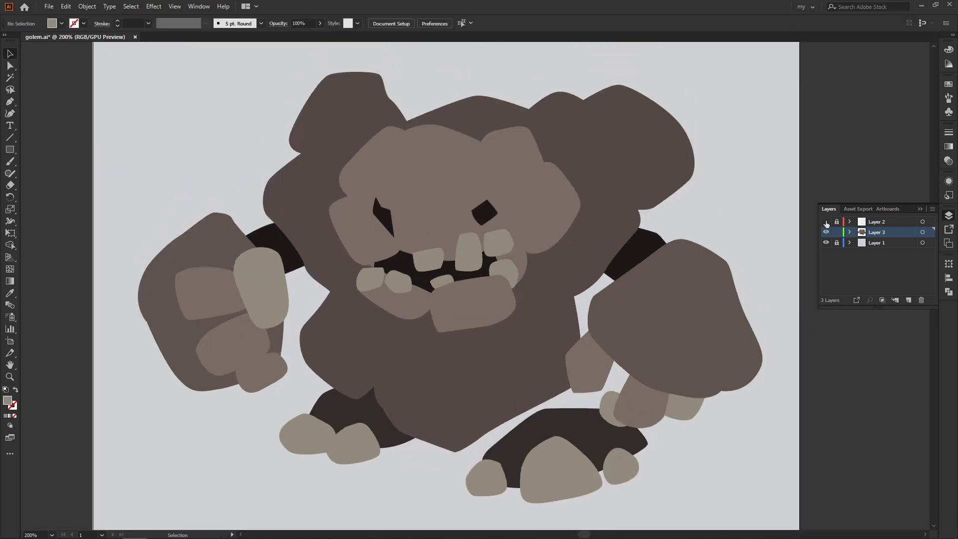
pyautogui.click(826, 221)
pyautogui.press('p')
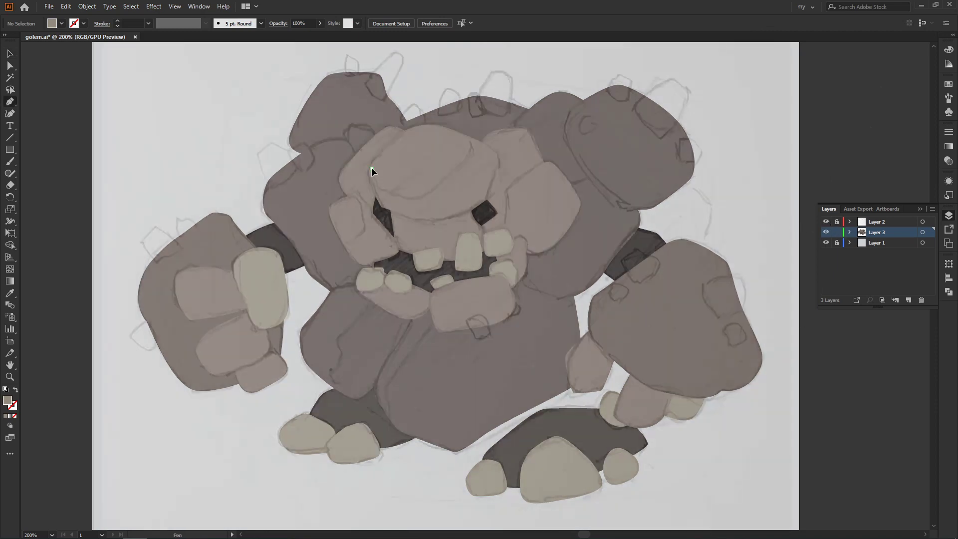
pyautogui.click(372, 168)
pyautogui.click(389, 147)
pyautogui.click(422, 125)
pyautogui.click(468, 143)
pyautogui.click(457, 164)
pyautogui.moveTo(443, 179); pyautogui.dragTo(460, 174)
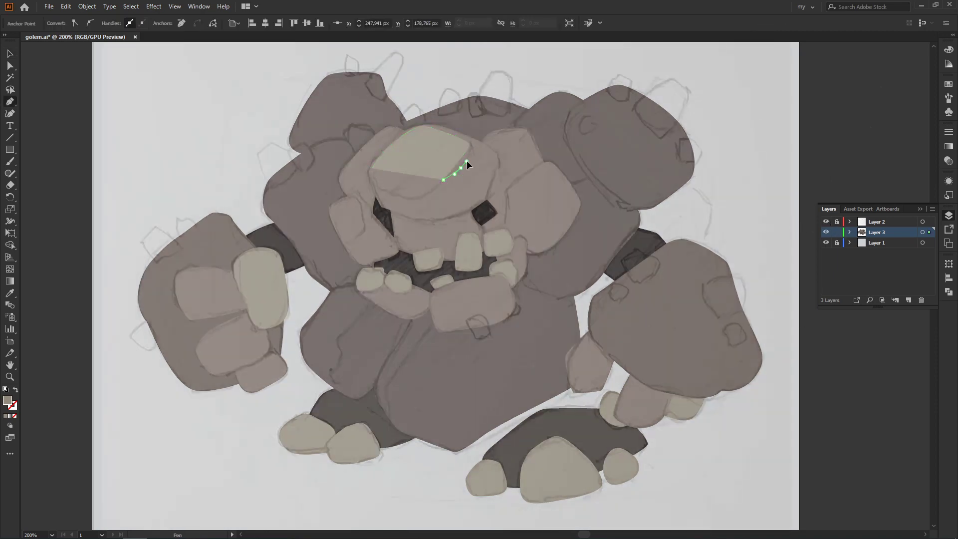
pyautogui.click(371, 168)
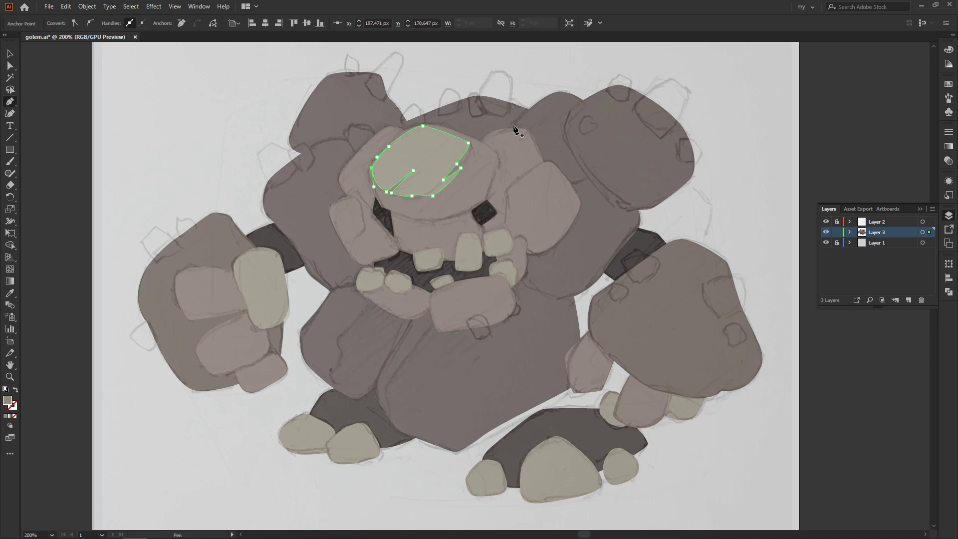
# Fill the head highlight with the face-rock colour, then a lighter shade.
pyautogui.press('v')
pyautogui.hotkey('ctrl', 'shift', 'a')
pyautogui.click(827, 221)
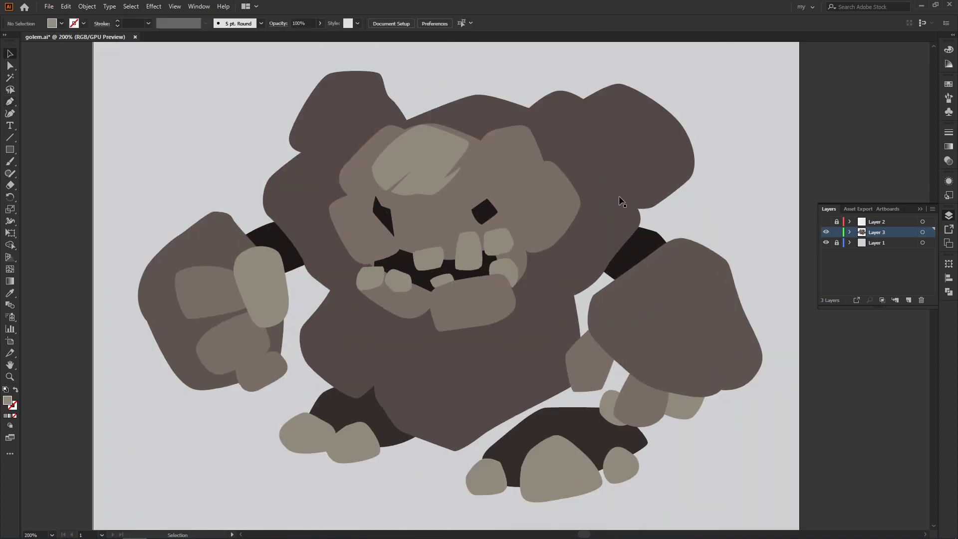
pyautogui.click(420, 152)
pyautogui.press('i')
pyautogui.click(500, 177)
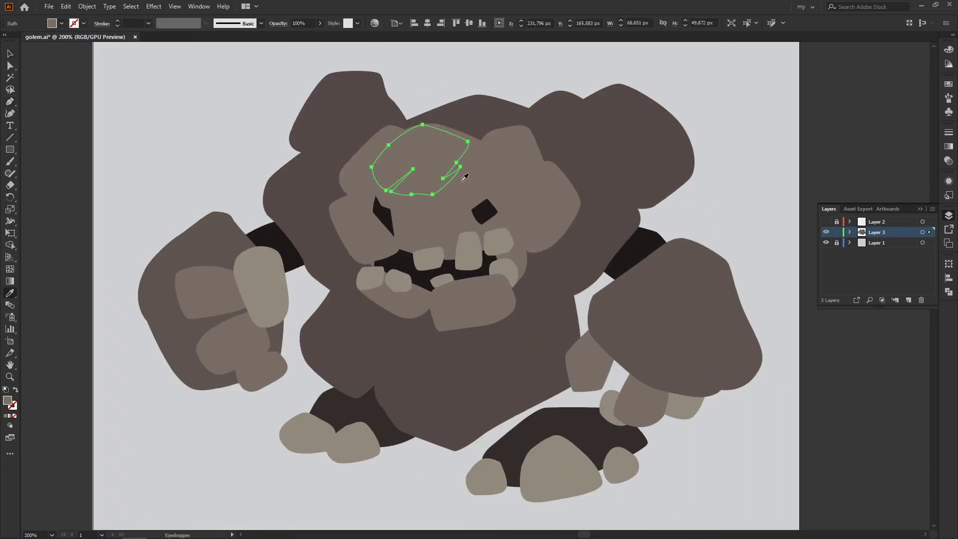
pyautogui.doubleClick(7, 400)
pyautogui.click(579, 208)
pyautogui.hotkey('ctrl', '-')
pyautogui.press('v')
pyautogui.click(656, 240)
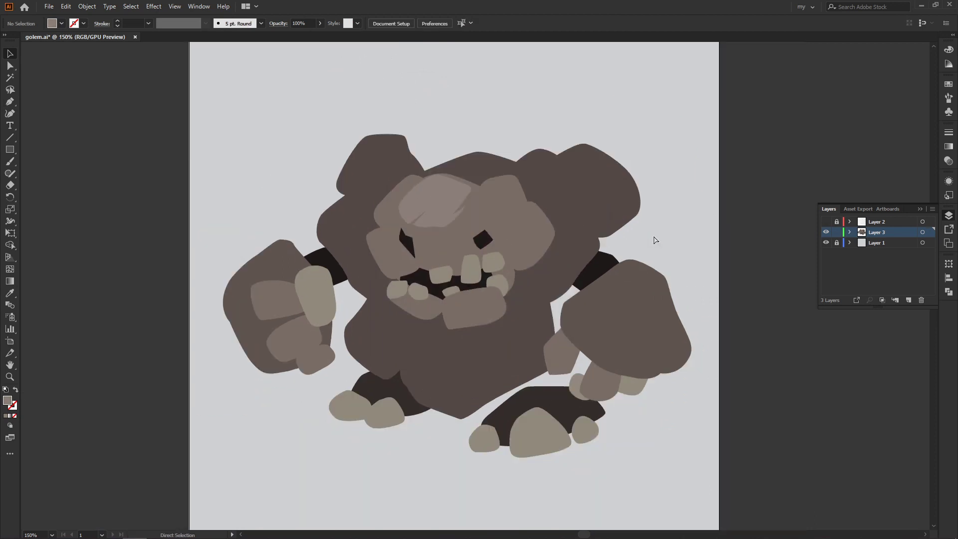
pyautogui.hotkey('ctrl', '+')
# Add a lighter-filled highlight on the top face rock.
pyautogui.click(826, 222)
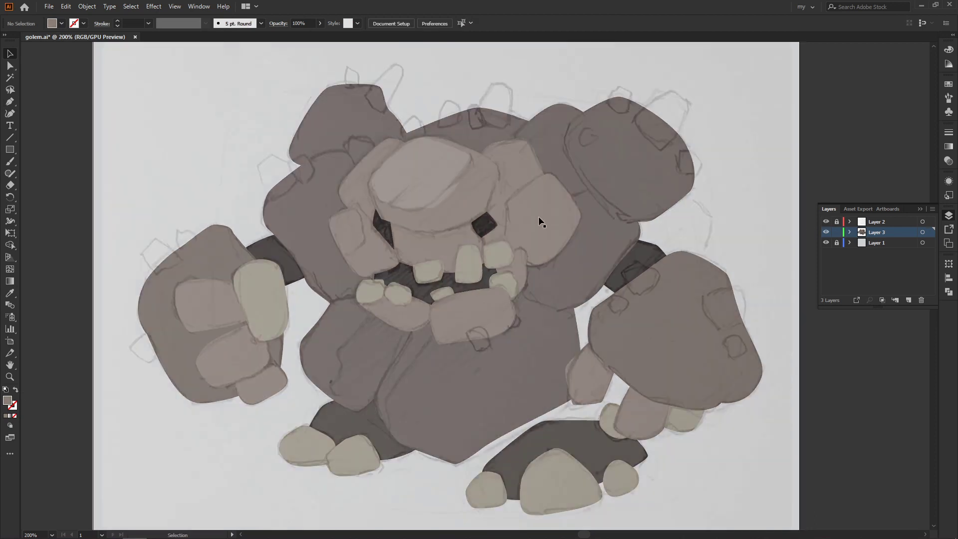
pyautogui.press('p')
pyautogui.click(400, 145)
pyautogui.click(345, 186)
pyautogui.click(342, 197)
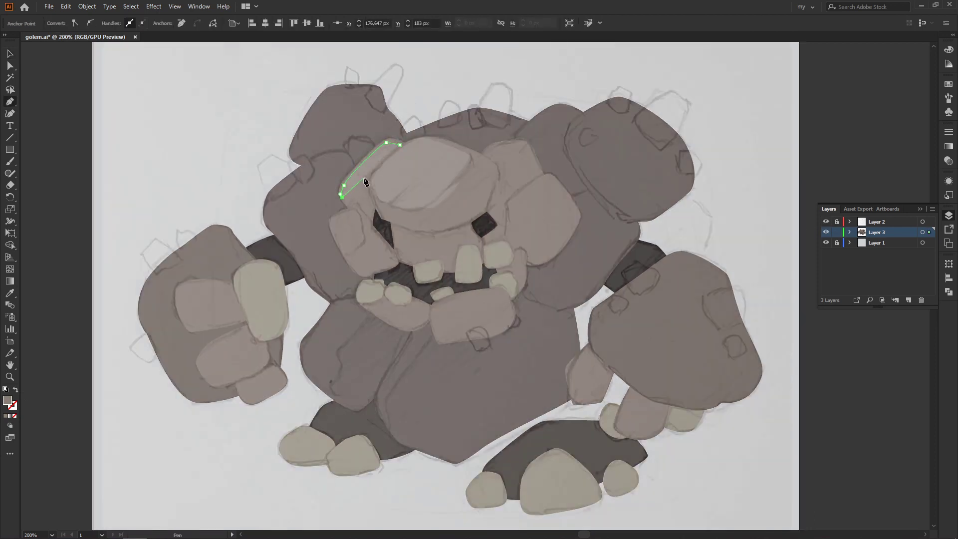
pyautogui.press('v')
pyautogui.click(826, 222)
pyautogui.click(445, 158)
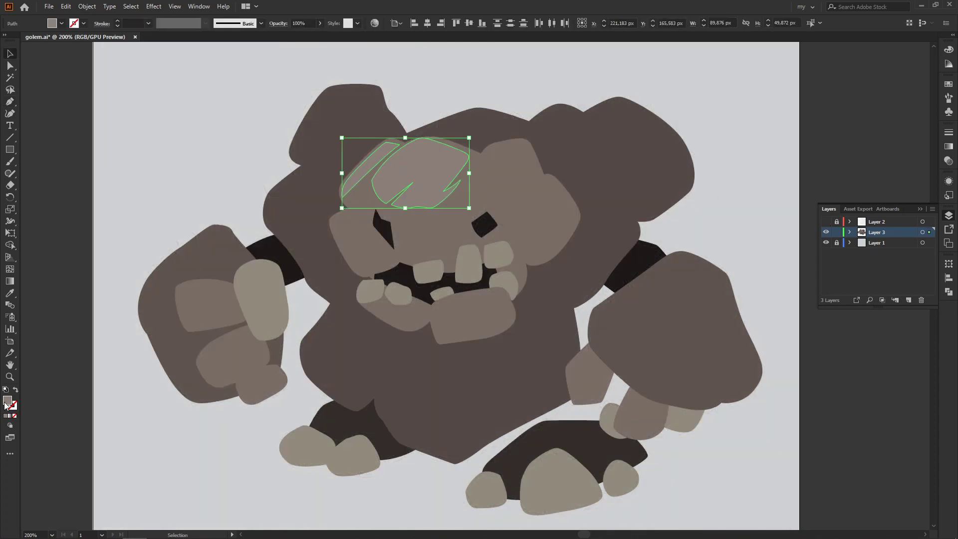
pyautogui.doubleClick(7, 401)
pyautogui.click(589, 212)
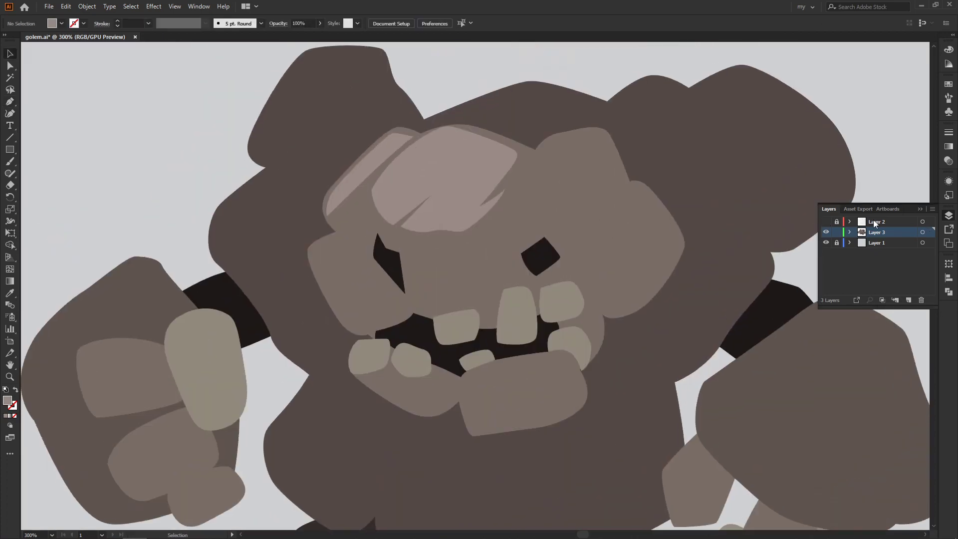
# Trace a highlight shape on the left cheek rock.
pyautogui.click(826, 222)
pyautogui.press('p')
pyautogui.click(311, 245)
pyautogui.click(350, 235)
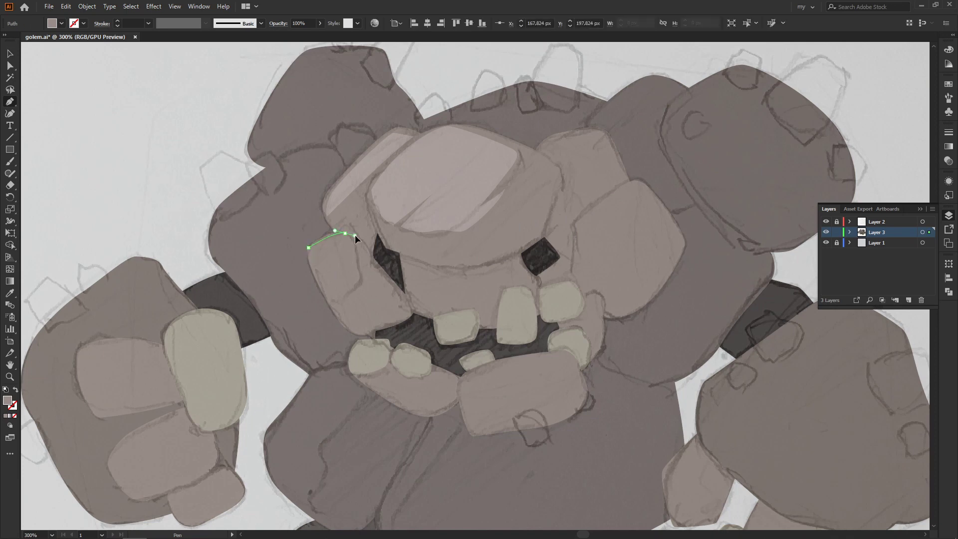
pyautogui.click(359, 268)
pyautogui.click(366, 289)
pyautogui.click(345, 311)
pyautogui.click(309, 248)
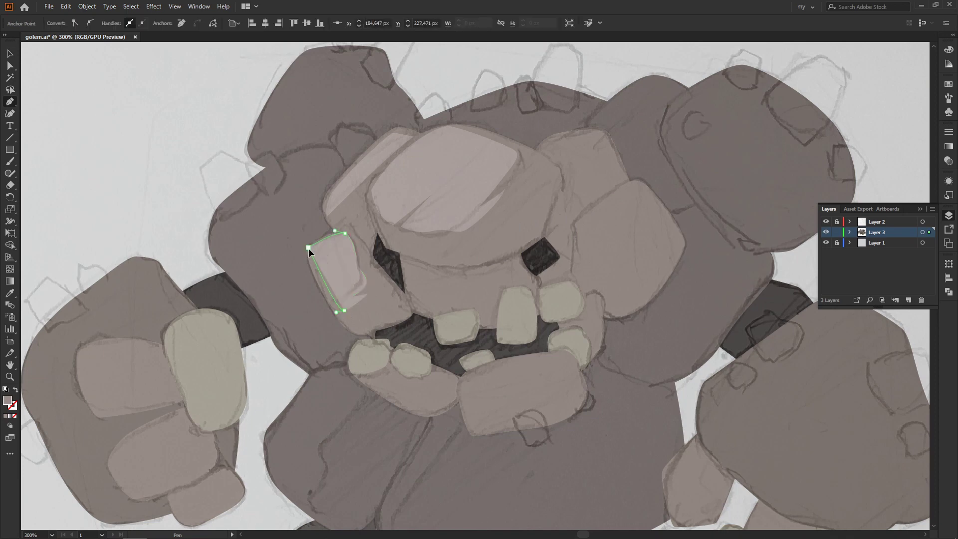
pyautogui.press('v')
pyautogui.click(128, 142)
# Draw a curved highlight on the upper-right rock and hide the sketch to check.
pyautogui.moveTo(564, 228); pyautogui.dragTo(505, 237)
pyautogui.moveTo(492, 146); pyautogui.dragTo(501, 142)
pyautogui.click(537, 137)
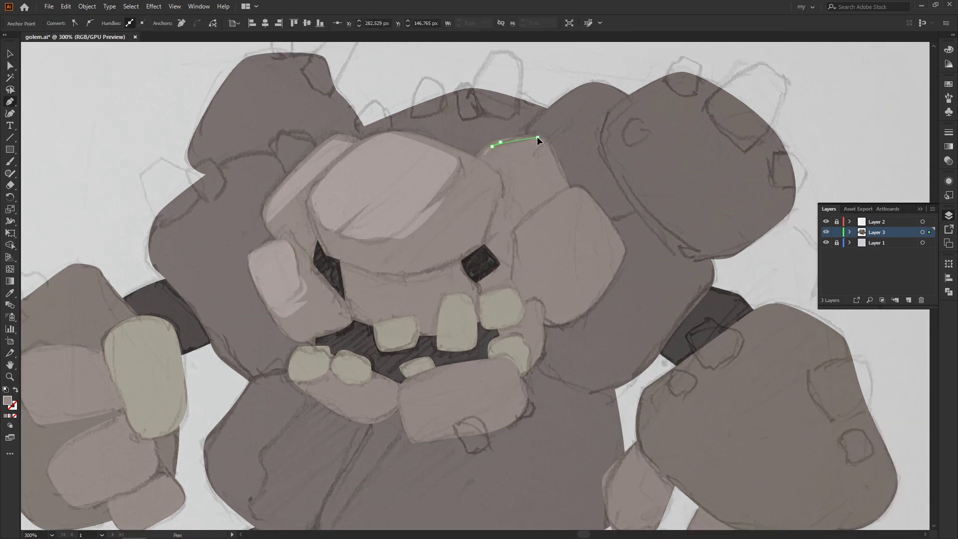
pyautogui.moveTo(521, 179); pyautogui.dragTo(556, 160)
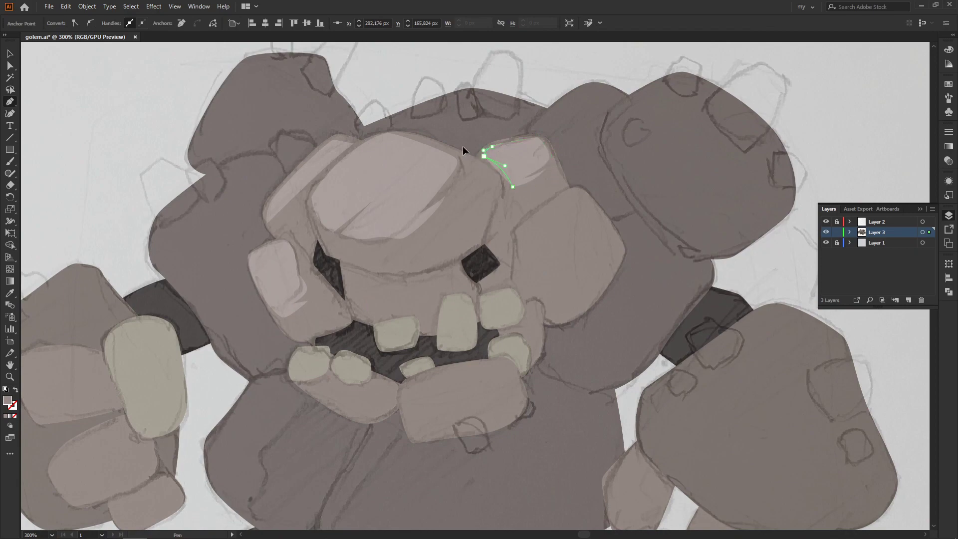
pyautogui.click(484, 156)
pyautogui.click(826, 222)
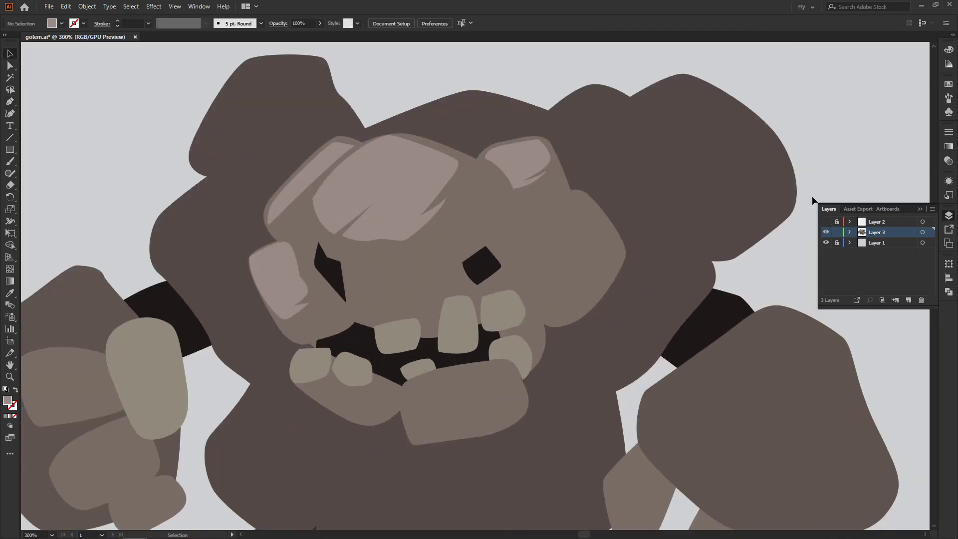
# Trace a shadow shape under the brow rock curving toward the right eye.
pyautogui.click(827, 222)
pyautogui.press('p')
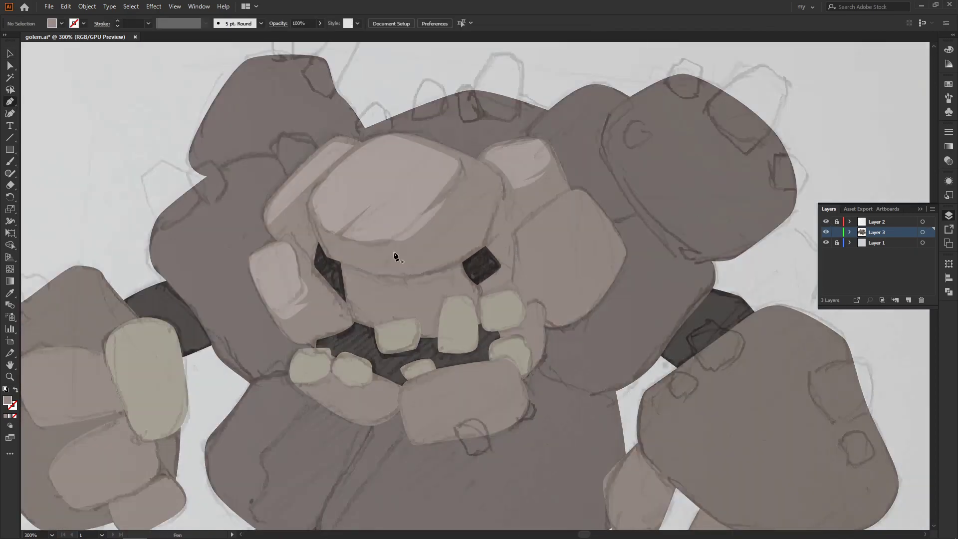
pyautogui.click(310, 210)
pyautogui.click(330, 254)
pyautogui.click(389, 275)
pyautogui.click(464, 255)
pyautogui.moveTo(498, 208); pyautogui.dragTo(459, 270)
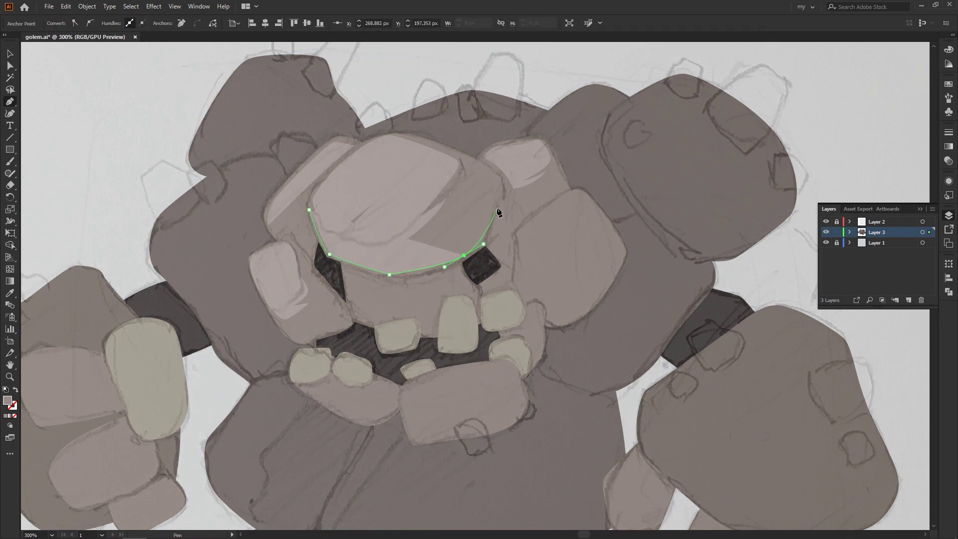
pyautogui.click(407, 292)
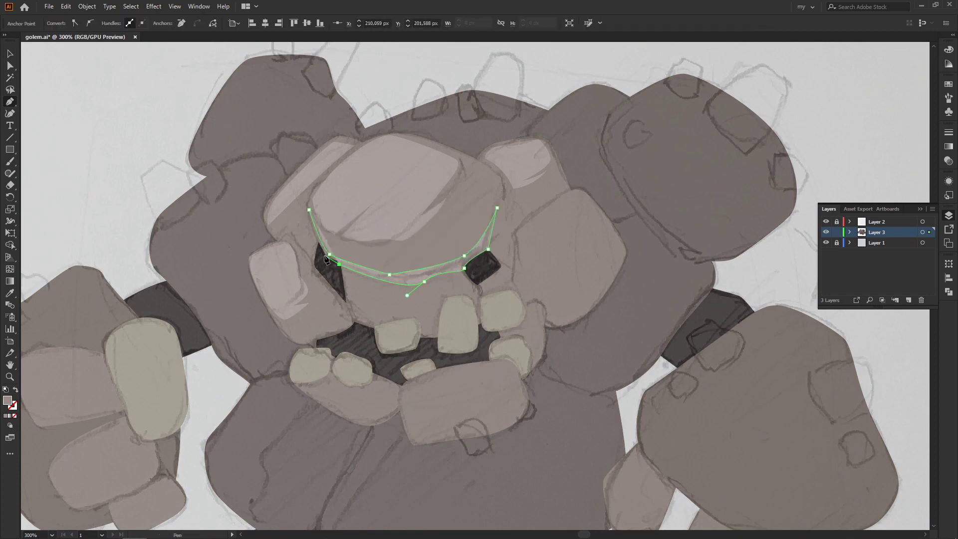
pyautogui.click(310, 210)
# Give the brow shadow a dark fill at 52% opacity.
pyautogui.press('v')
pyautogui.click(414, 259)
pyautogui.click(61, 23)
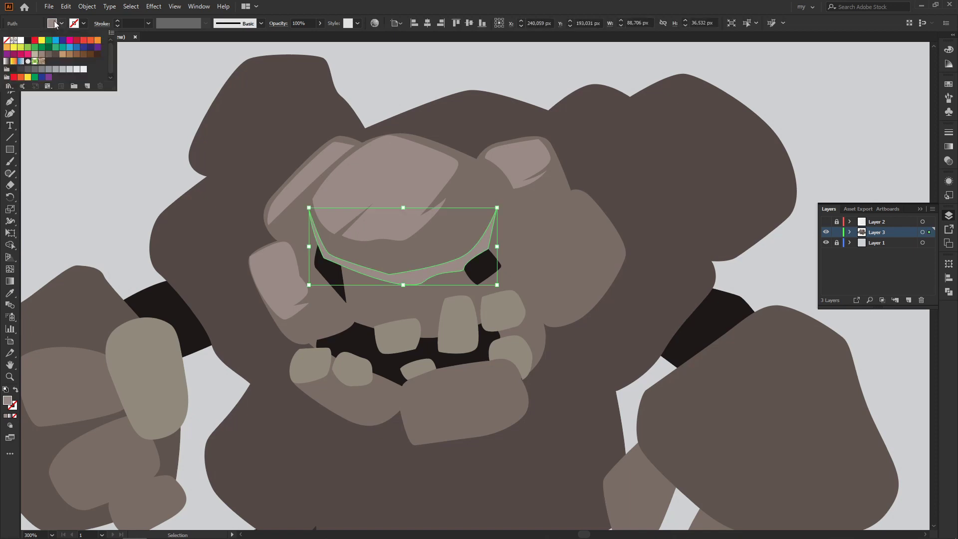
pyautogui.moveTo(321, 22); pyautogui.dragTo(298, 35)
pyautogui.click(401, 76)
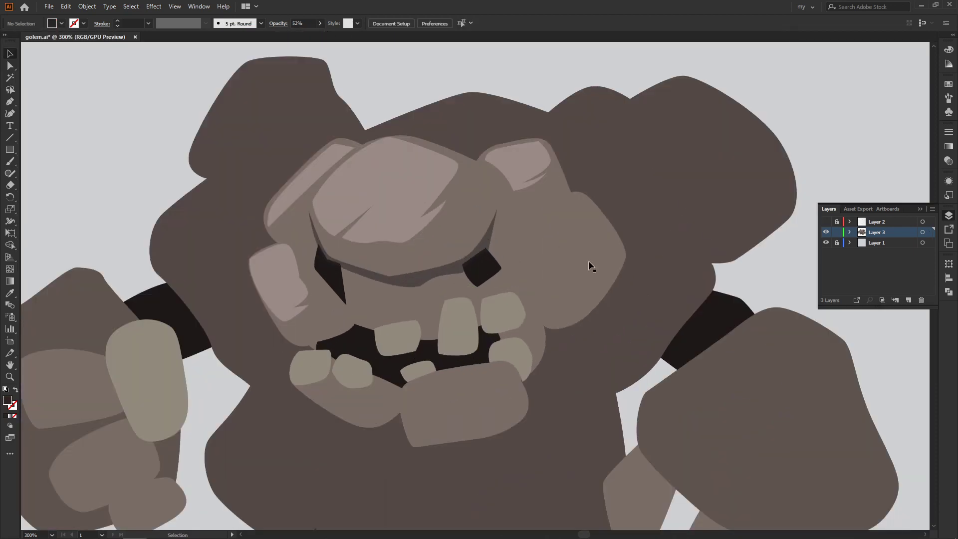
# Trace a shadow shape beside the left eye.
pyautogui.click(826, 221)
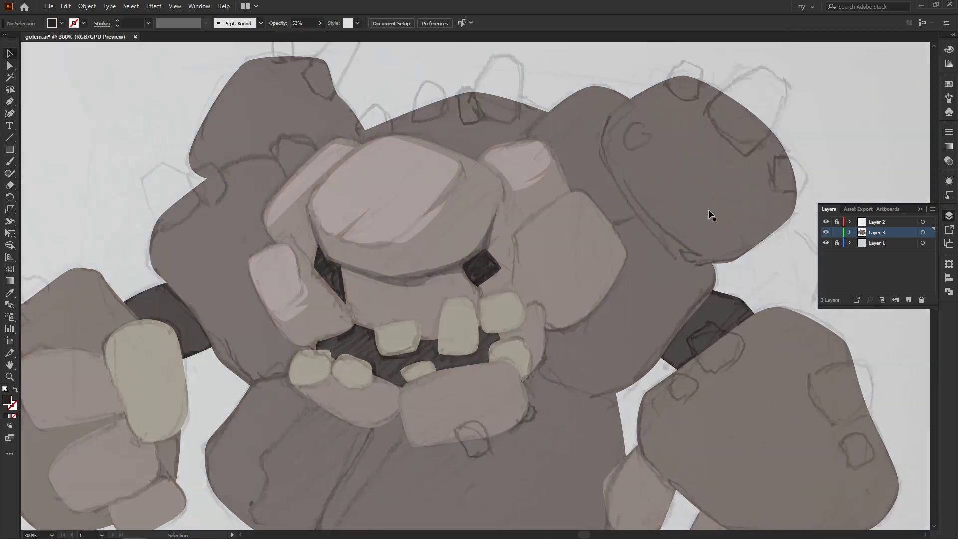
pyautogui.click(317, 275)
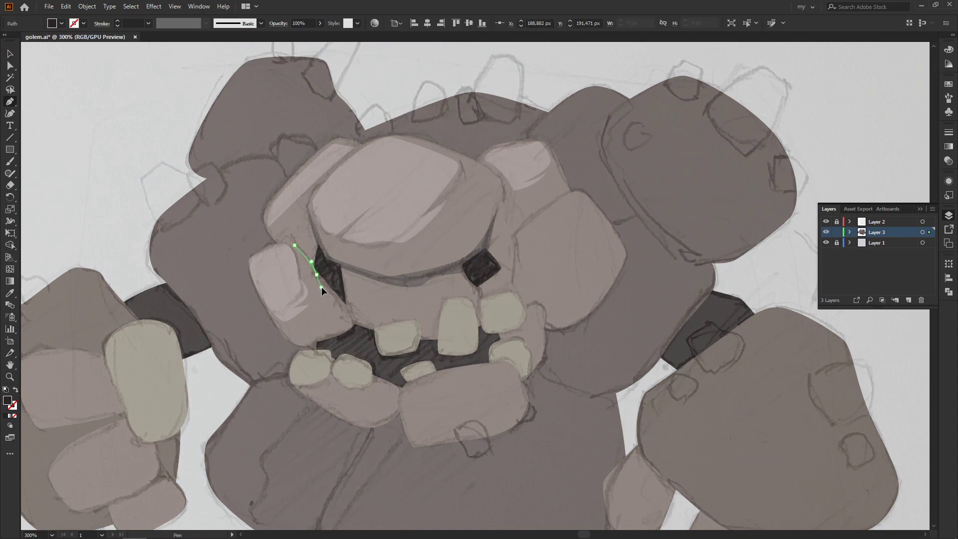
pyautogui.click(332, 292)
pyautogui.click(348, 315)
pyautogui.click(351, 322)
pyautogui.click(335, 335)
pyautogui.click(295, 245)
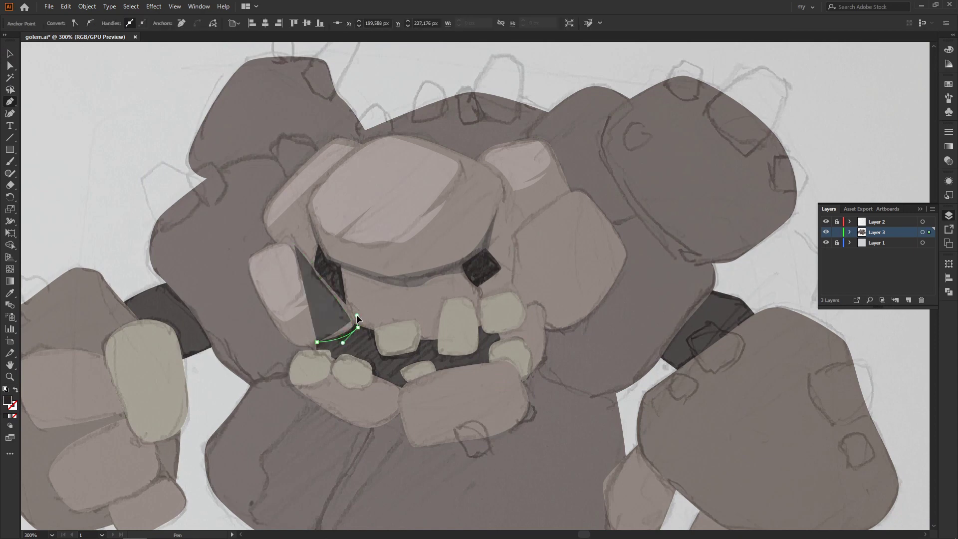
# Adjust the left-eye shadow's anchor points and deselect it.
pyautogui.press('v')
pyautogui.press('Delete')
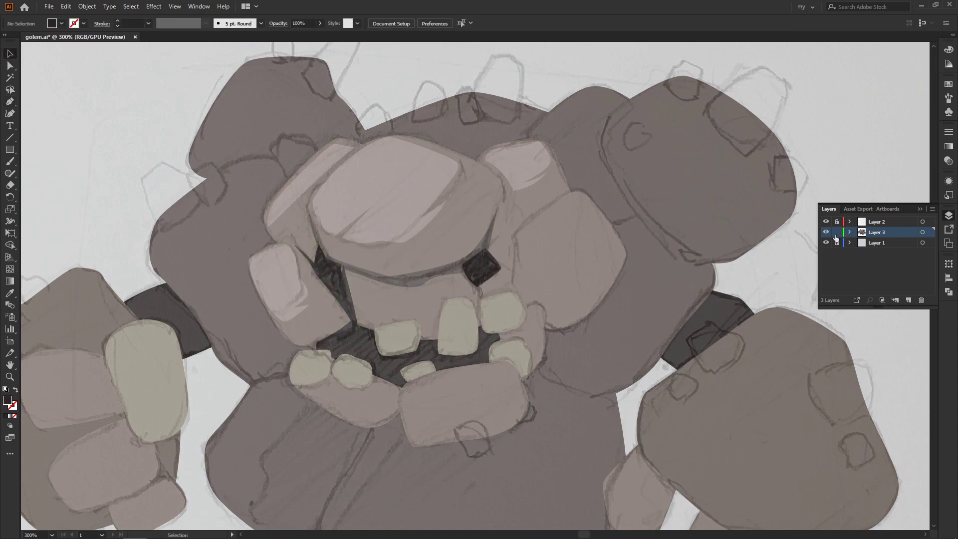
pyautogui.click(826, 221)
pyautogui.hotkey('ctrl', 'z')
pyautogui.press('a')
pyautogui.click(344, 265)
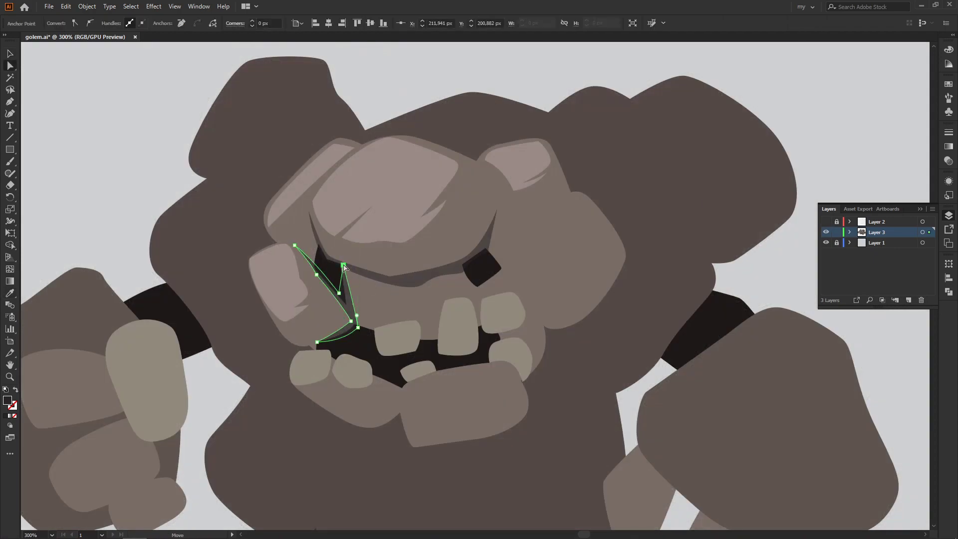
pyautogui.press('v')
pyautogui.press('h')
pyautogui.hotkey('ctrl', 'shift', 'a')
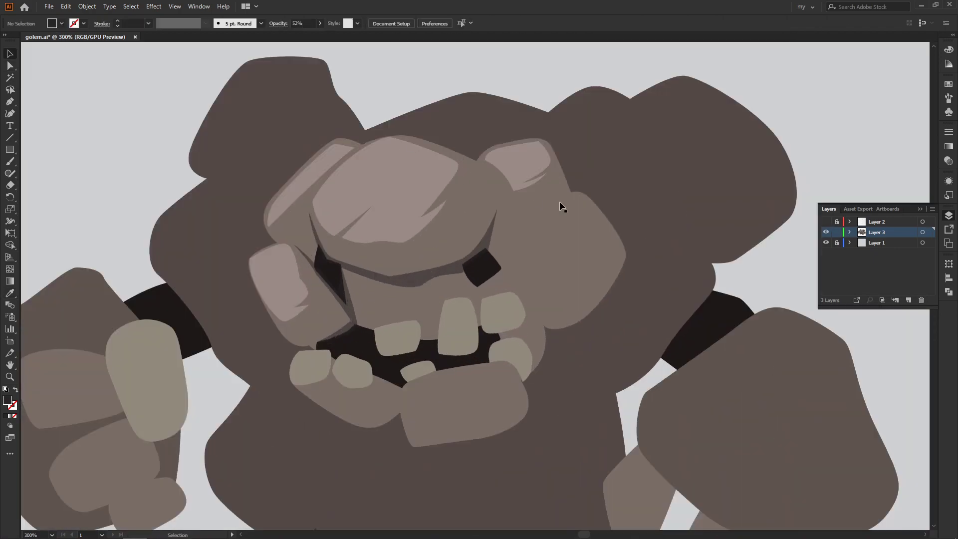
# Draw a shadow on the upper-right rock matching the brow shadow's dark translucent style.
pyautogui.click(827, 222)
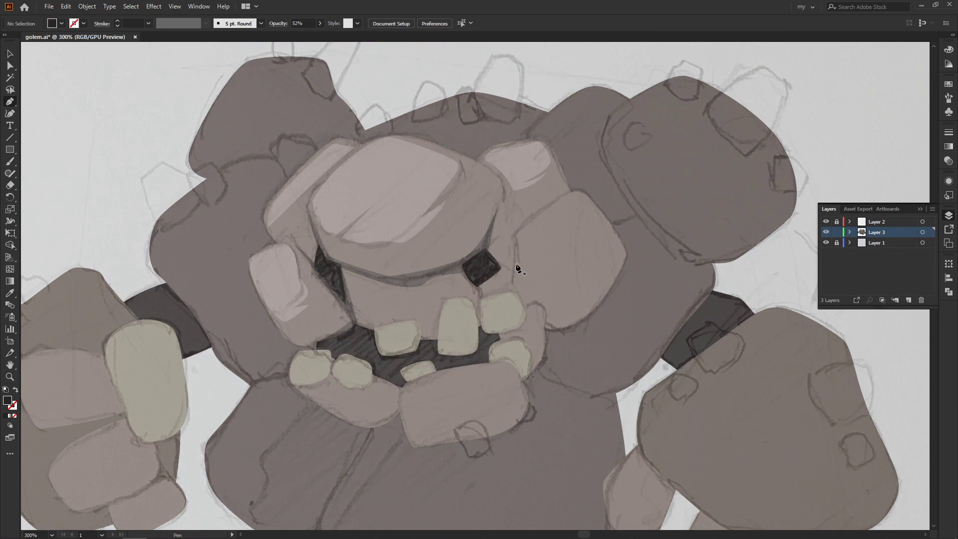
pyautogui.scroll(1, 516, 267)
pyautogui.click(488, 179)
pyautogui.click(514, 202)
pyautogui.click(498, 221)
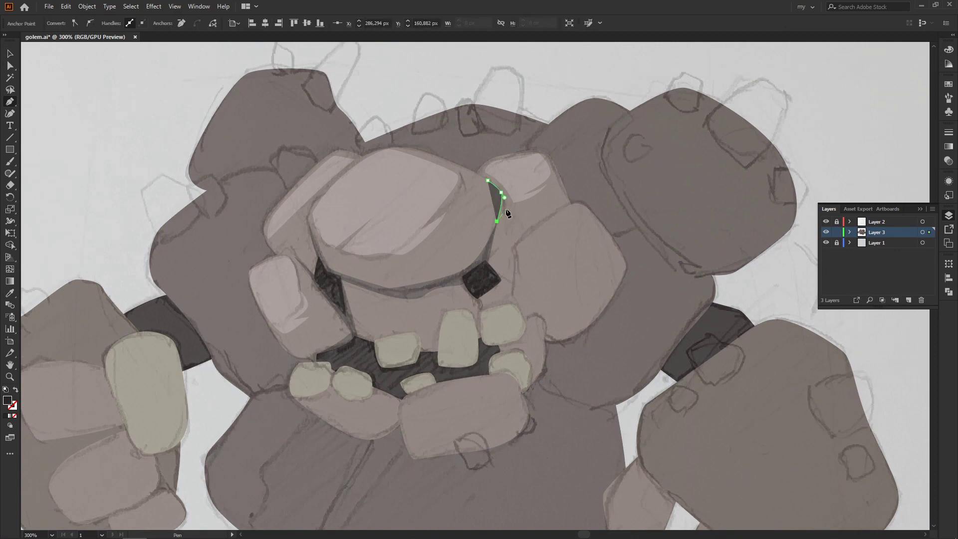
pyautogui.click(488, 180)
pyautogui.press('v')
pyautogui.click(826, 221)
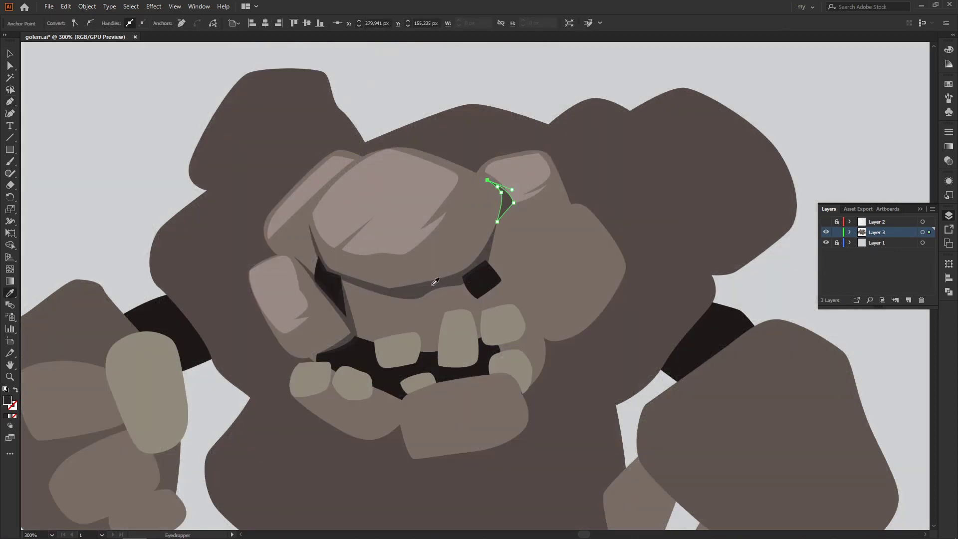
pyautogui.click(726, 284)
pyautogui.scroll(-2, 579, 252)
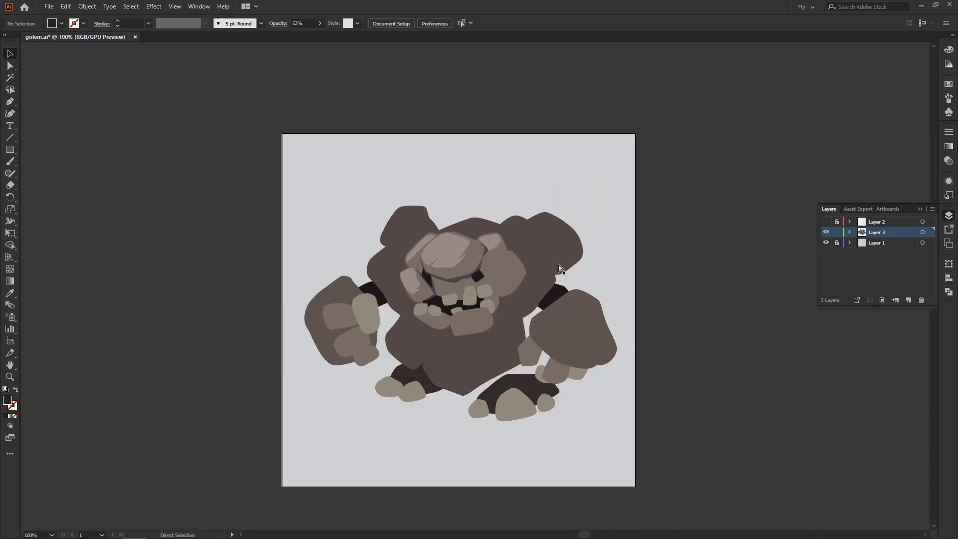
# Fill the top head rock with a gradient sampled from the rock colours.
pyautogui.hotkey('ctrl', 'z')
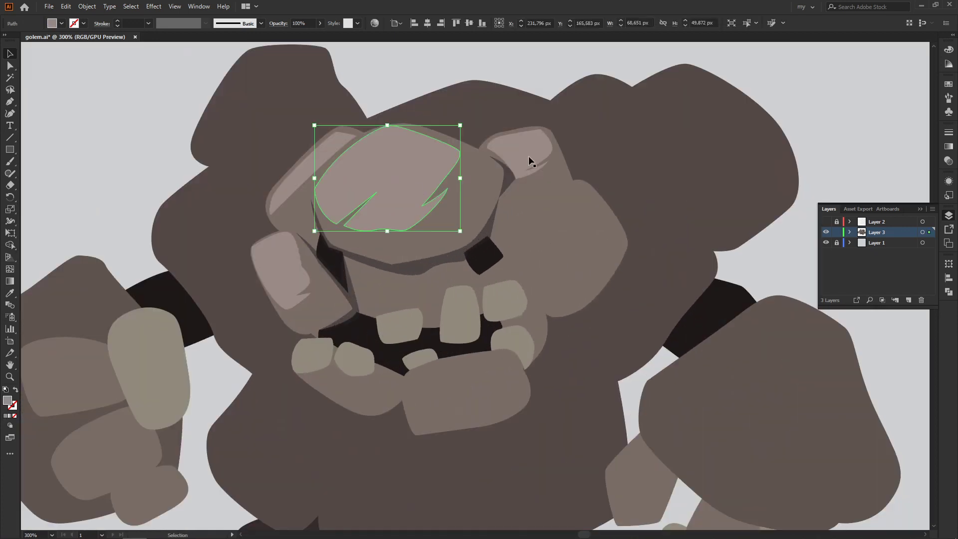
pyautogui.click(949, 147)
pyautogui.click(838, 144)
pyautogui.click(831, 218)
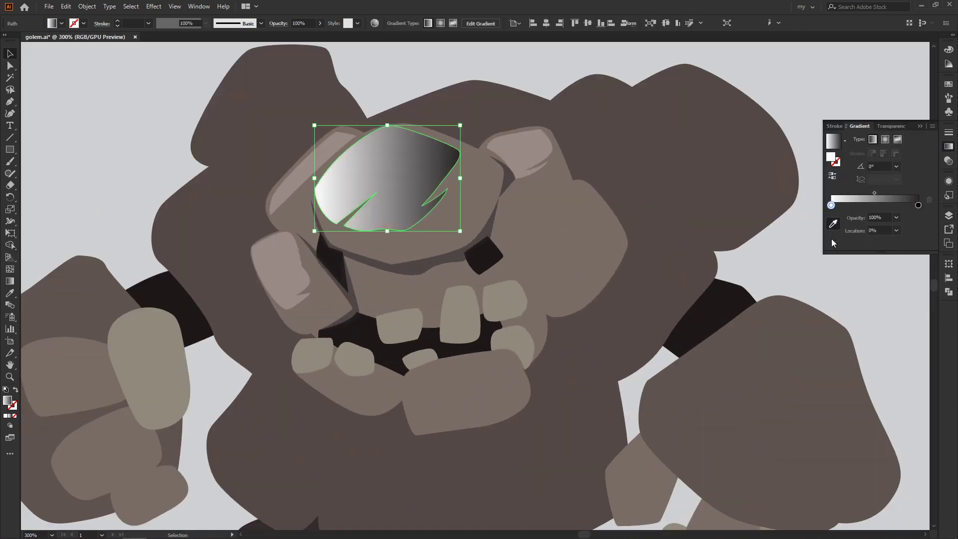
pyautogui.click(461, 178)
pyautogui.click(538, 192)
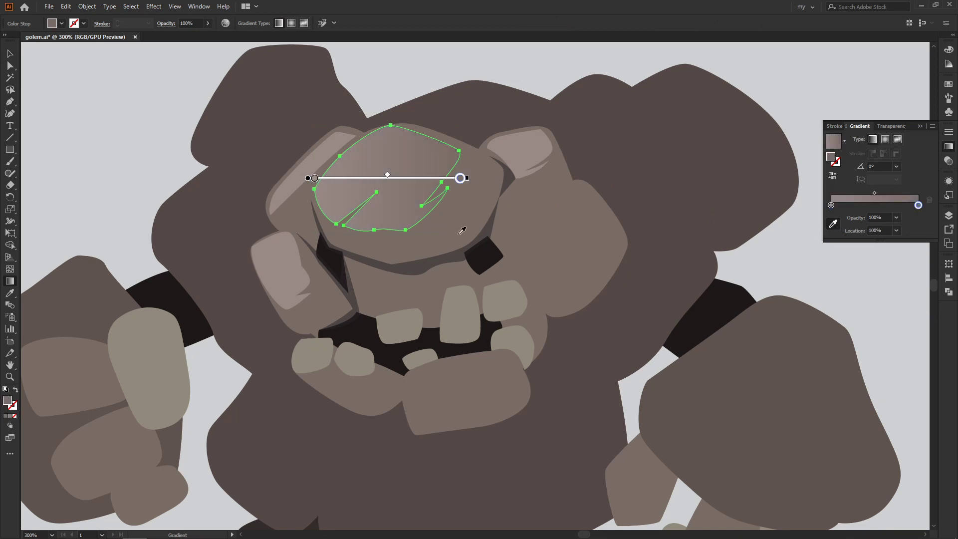
pyautogui.hotkey('ctrl', 'shift', 'a')
# Angle the top rock's gradient diagonally and warm up its left stop colour.
pyautogui.click(467, 208)
pyautogui.press('g')
pyautogui.moveTo(347, 153); pyautogui.dragTo(431, 210)
pyautogui.doubleClick(347, 153)
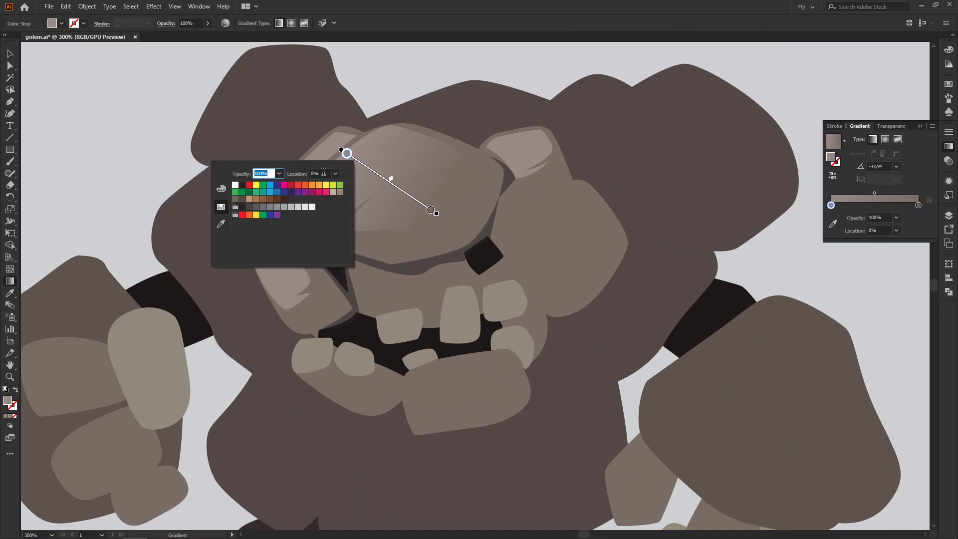
pyautogui.click(221, 189)
pyautogui.moveTo(301, 192); pyautogui.dragTo(304, 191)
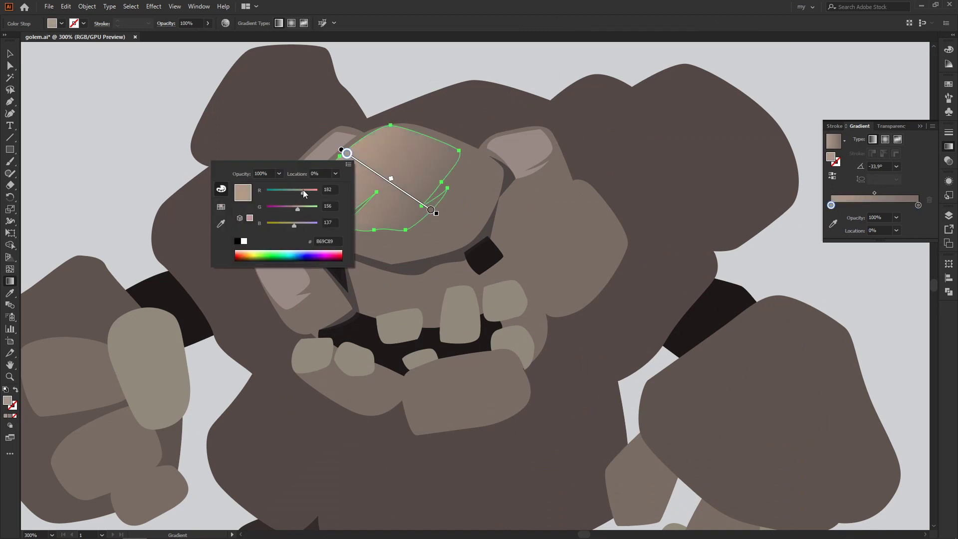
pyautogui.press('Escape')
pyautogui.press('v')
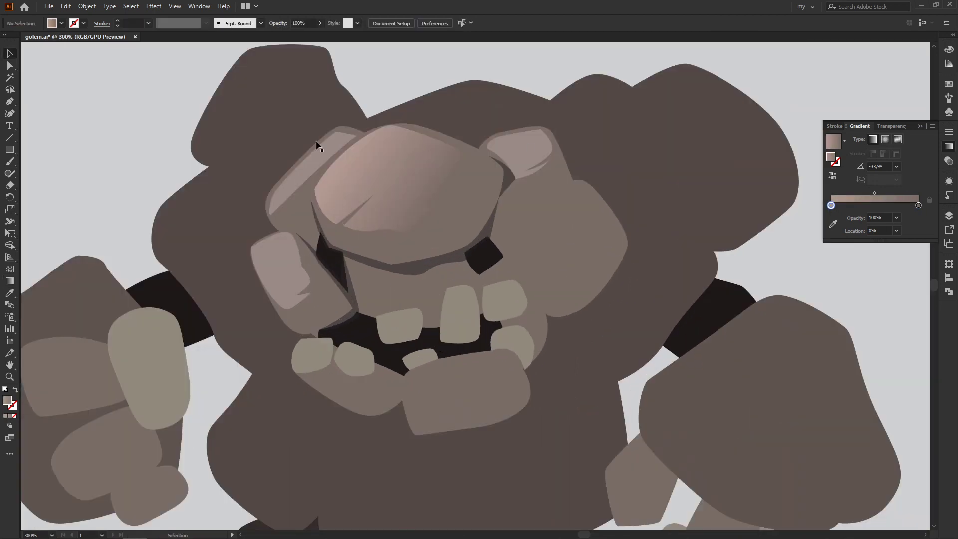
# Eyedropper the large face rock's gradient onto the three small surrounding stones.
pyautogui.click(318, 146)
pyautogui.keyDown('shift'); pyautogui.click(280, 270); pyautogui.keyUp('shift')
pyautogui.keyDown('shift'); pyautogui.click(517, 138); pyautogui.keyUp('shift')
pyautogui.press('i')
pyautogui.click(458, 173)
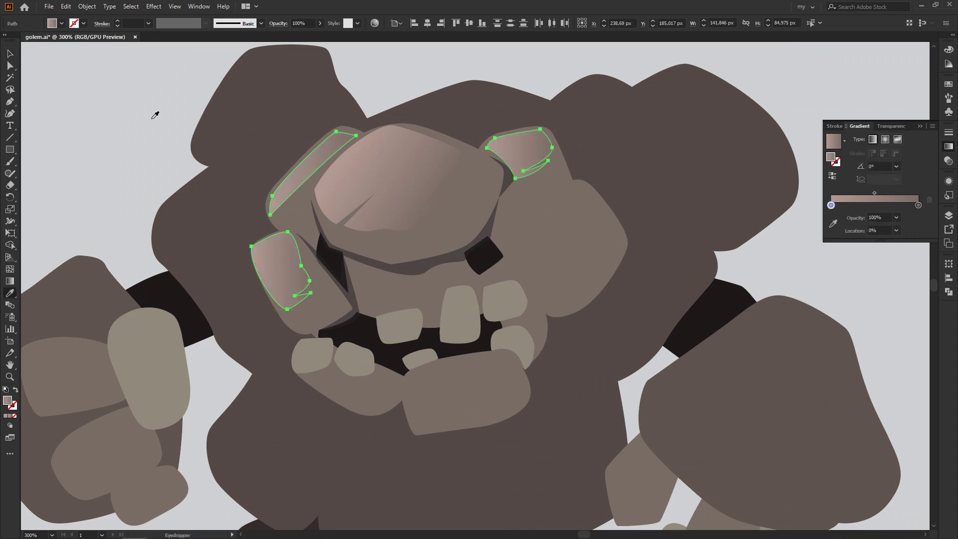
# Angle the upper-left stone's gradient diagonally, then show the sketch layer.
pyautogui.press('v')
pyautogui.click(296, 181)
pyautogui.press('g')
pyautogui.moveTo(295, 161); pyautogui.dragTo(321, 181)
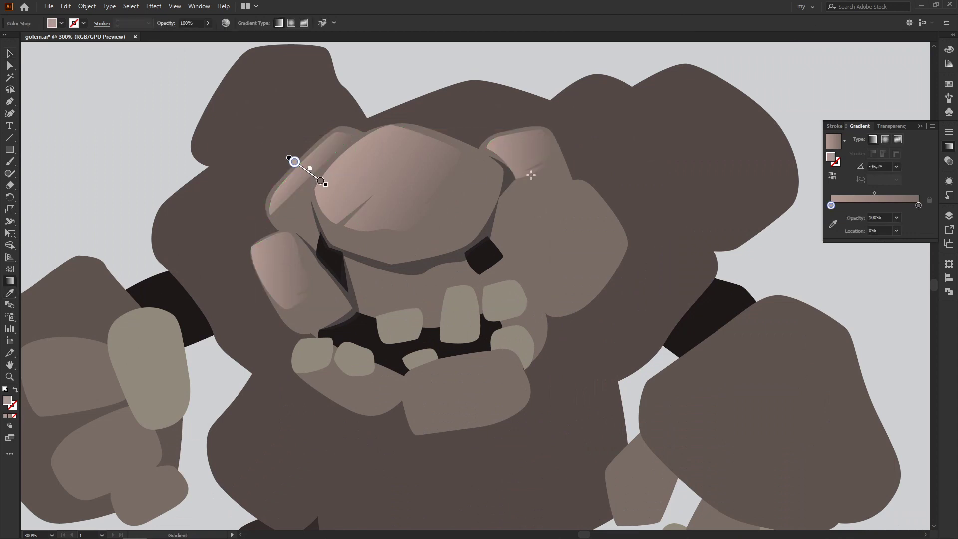
pyautogui.press('v')
pyautogui.click(128, 139)
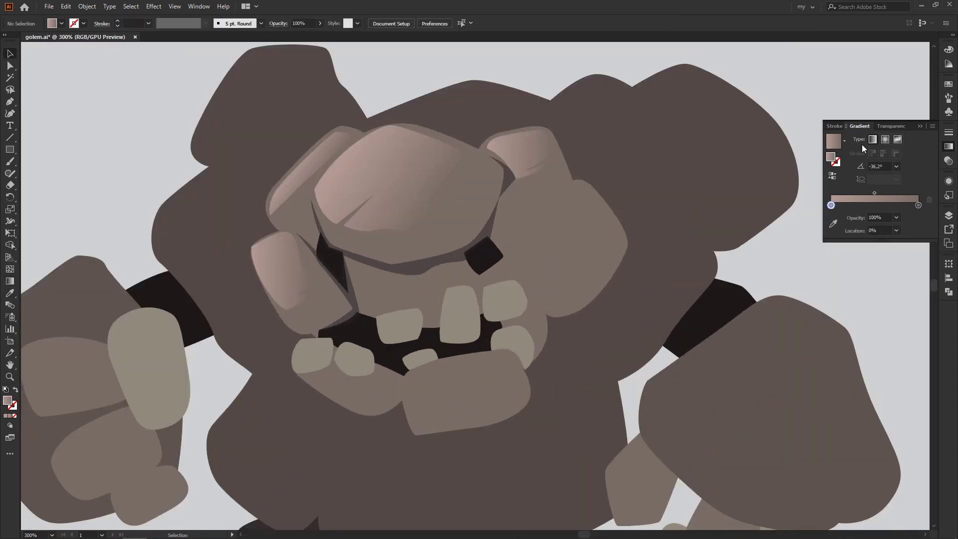
pyautogui.click(949, 215)
pyautogui.click(826, 232)
# Outline a new five-corner stone on the golem's right cheek.
pyautogui.click(578, 186)
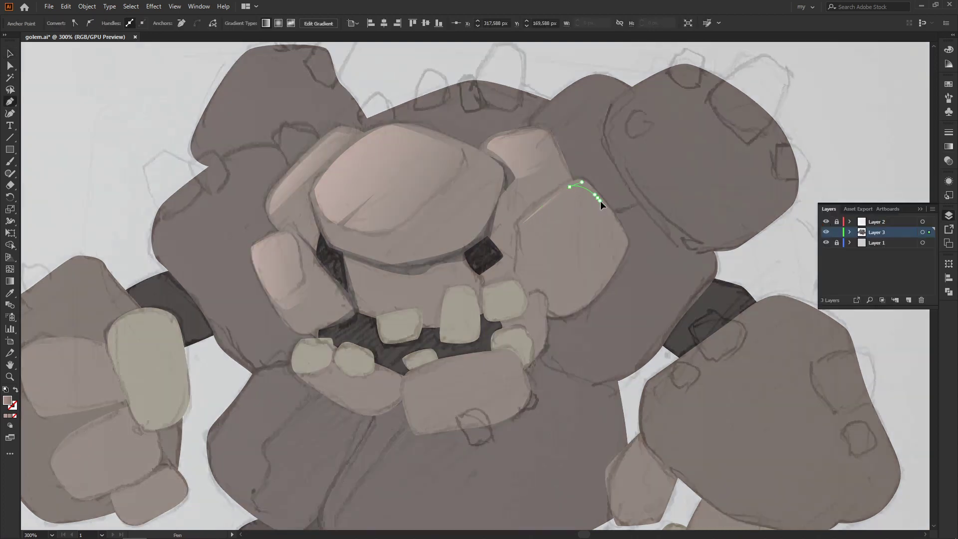
pyautogui.click(607, 225)
pyautogui.click(558, 292)
pyautogui.click(521, 285)
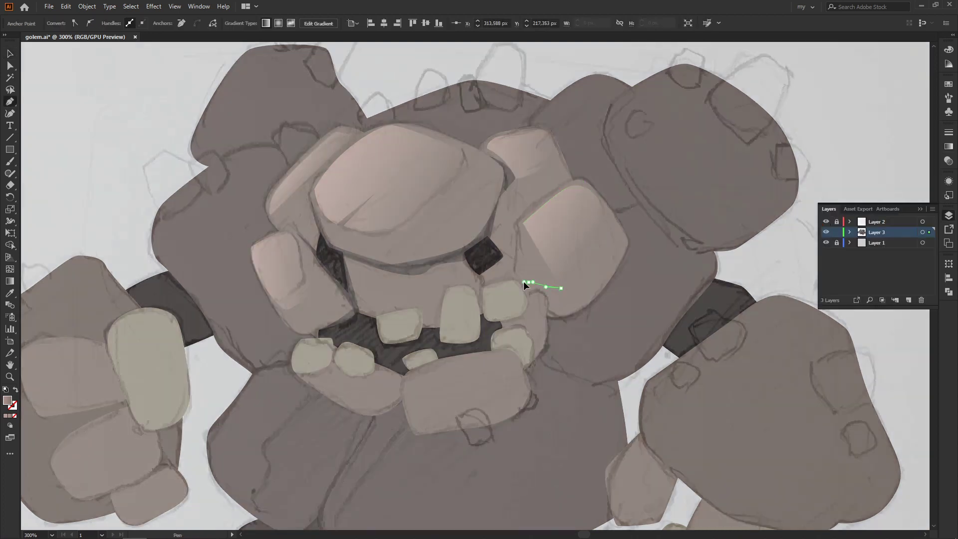
pyautogui.click(531, 199)
pyautogui.keyDown('ctrl'); pyautogui.click(785, 274); pyautogui.keyUp('ctrl')
pyautogui.click(826, 222)
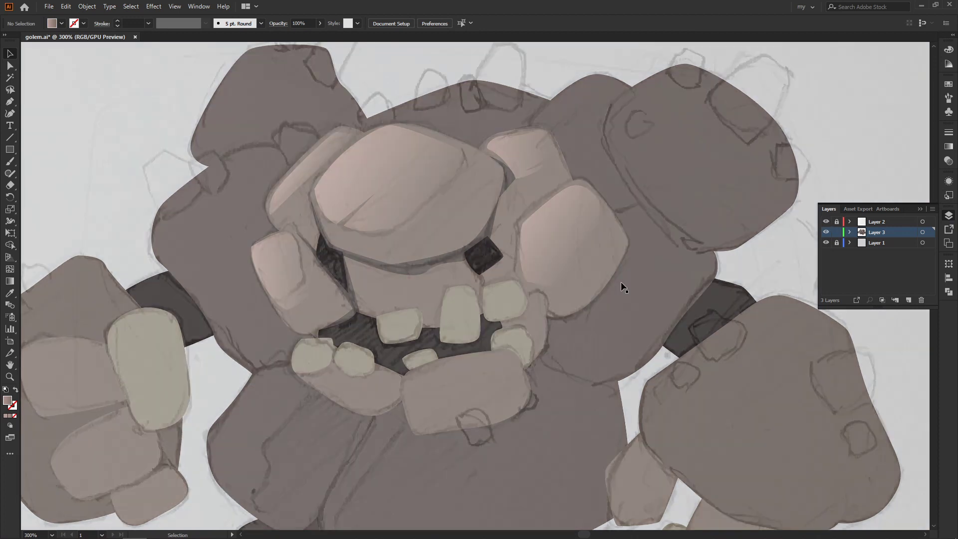
# Draw a crack shape along the cheek stone's edge down to the teeth.
pyautogui.press('p')
pyautogui.click(570, 180)
pyautogui.click(528, 211)
pyautogui.click(501, 237)
pyautogui.hotkey('ctrl', 'z')
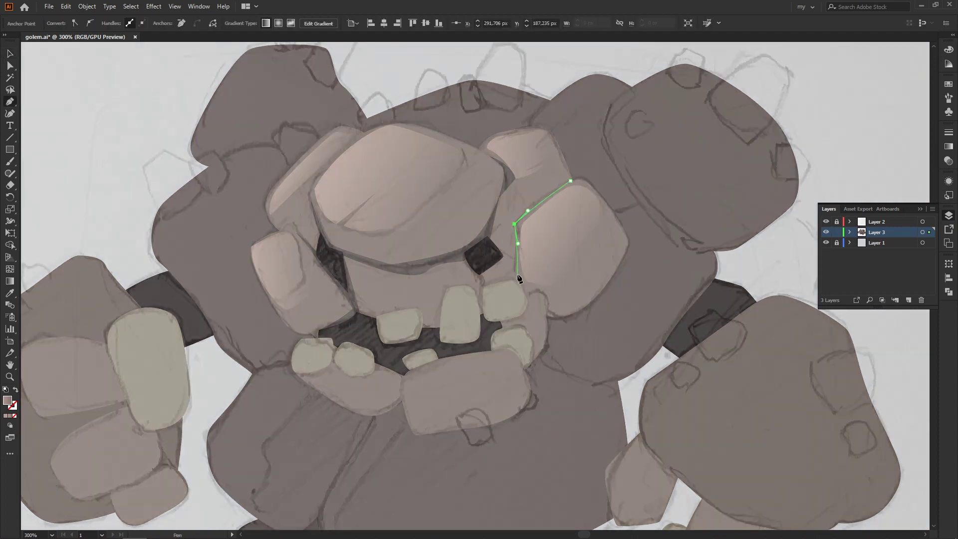
pyautogui.click(516, 272)
pyautogui.click(530, 293)
pyautogui.click(540, 291)
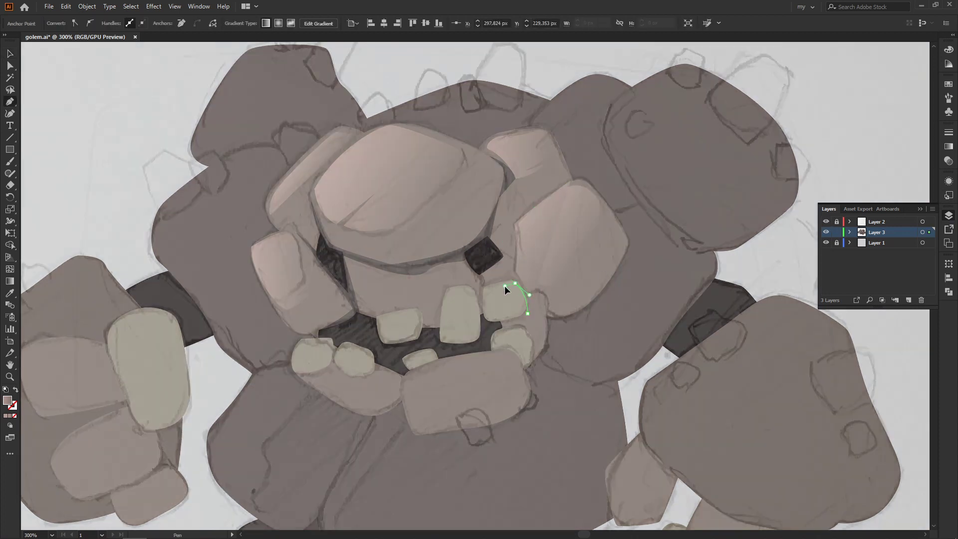
pyautogui.click(484, 287)
pyautogui.moveTo(514, 226); pyautogui.dragTo(523, 199)
# Fill the crack with the semi-transparent dark shadow colour and show the sketch layer again.
pyautogui.click(570, 181)
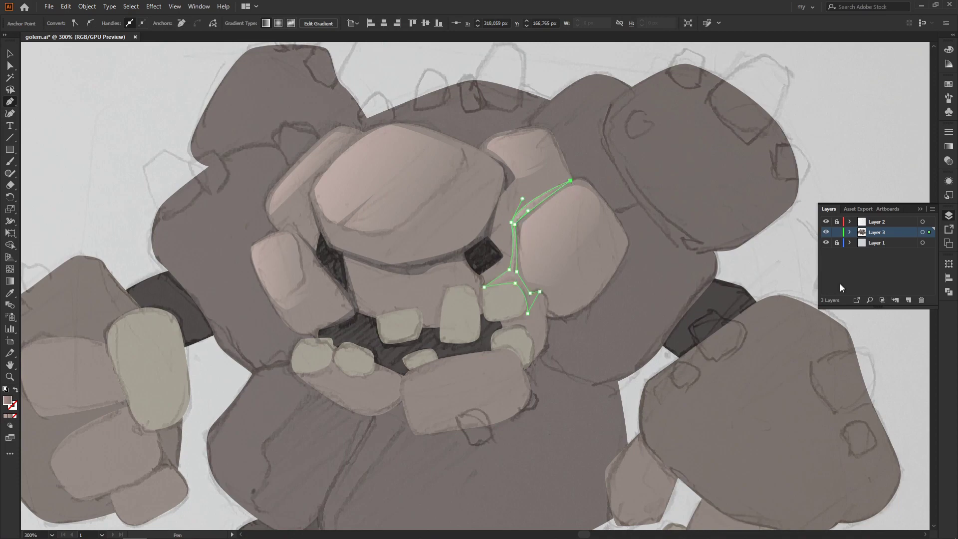
pyautogui.click(826, 222)
pyautogui.press('i')
pyautogui.click(654, 269)
pyautogui.press('v')
pyautogui.hotkey('ctrl', 'shift', 'a')
pyautogui.hotkey('ctrl', '-')
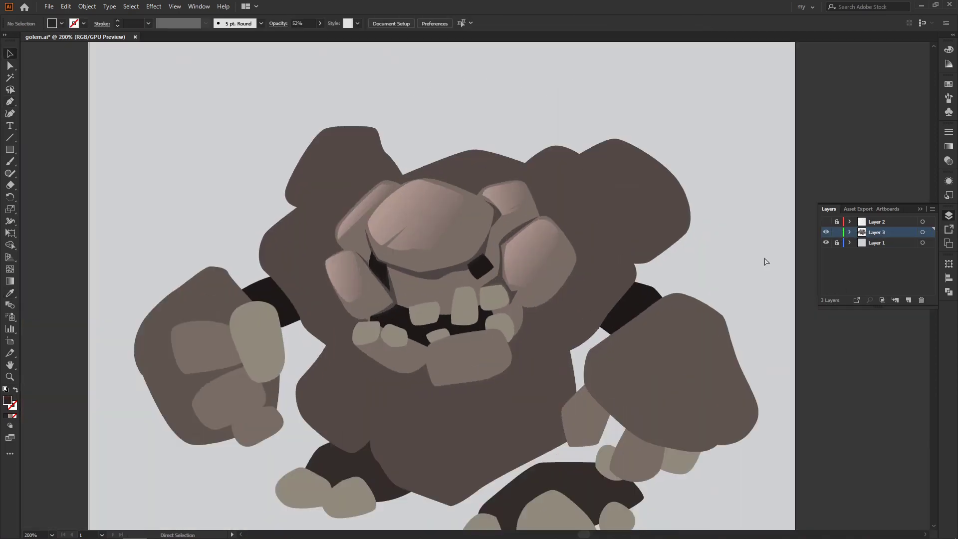
pyautogui.hotkey('ctrl', '+')
pyautogui.click(826, 221)
# Draw a small crack path near the right eye socket.
pyautogui.click(826, 222)
pyautogui.press('p')
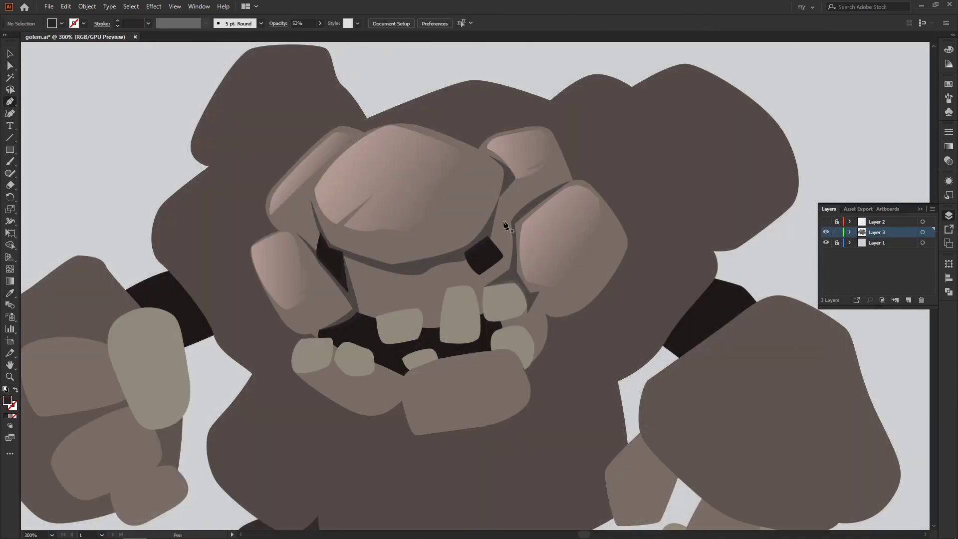
pyautogui.click(514, 224)
pyautogui.click(496, 207)
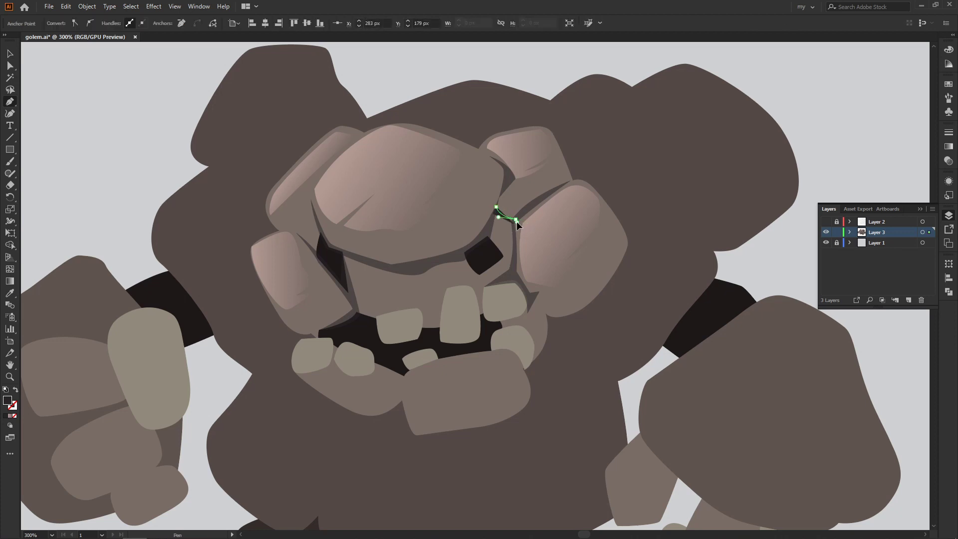
# Unite the small crack with the existing crack shapes in Pathfinder.
pyautogui.press('v')
pyautogui.keyDown('shift'); pyautogui.click(546, 203); pyautogui.keyUp('shift')
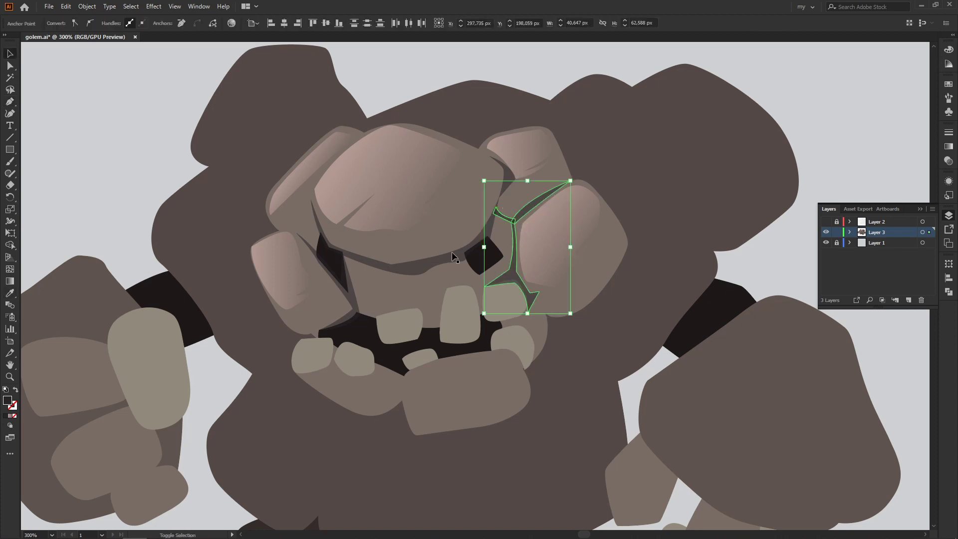
pyautogui.keyDown('shift'); pyautogui.click(487, 232); pyautogui.keyUp('shift')
pyautogui.click(949, 293)
pyautogui.click(833, 282)
pyautogui.click(809, 227)
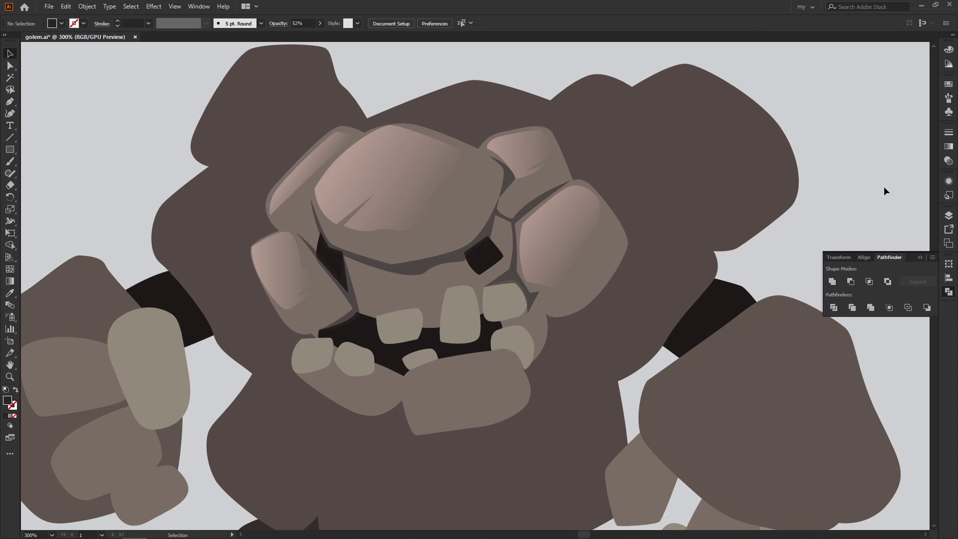
# Draw another crack running from the eye socket down to the teeth.
pyautogui.click(949, 215)
pyautogui.click(826, 222)
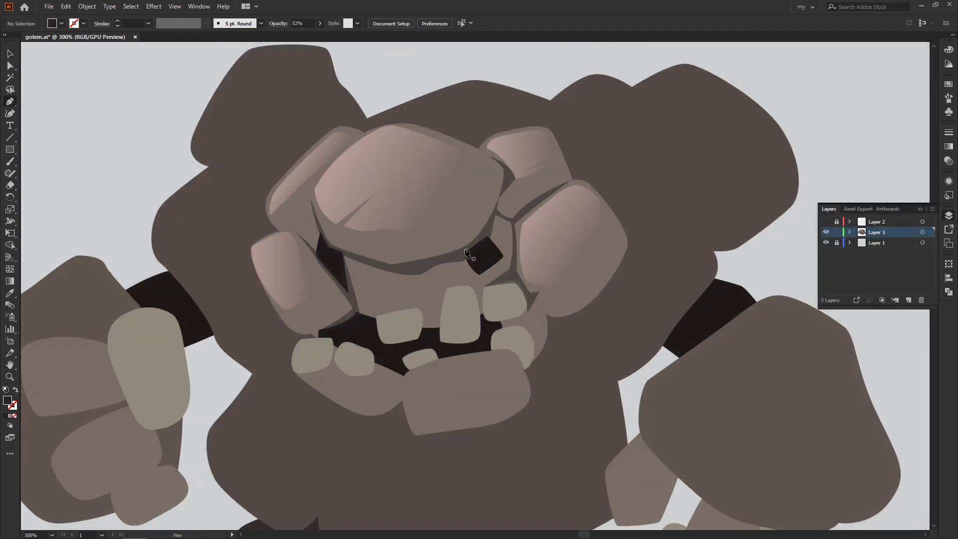
pyautogui.click(465, 249)
pyautogui.click(489, 284)
pyautogui.click(485, 289)
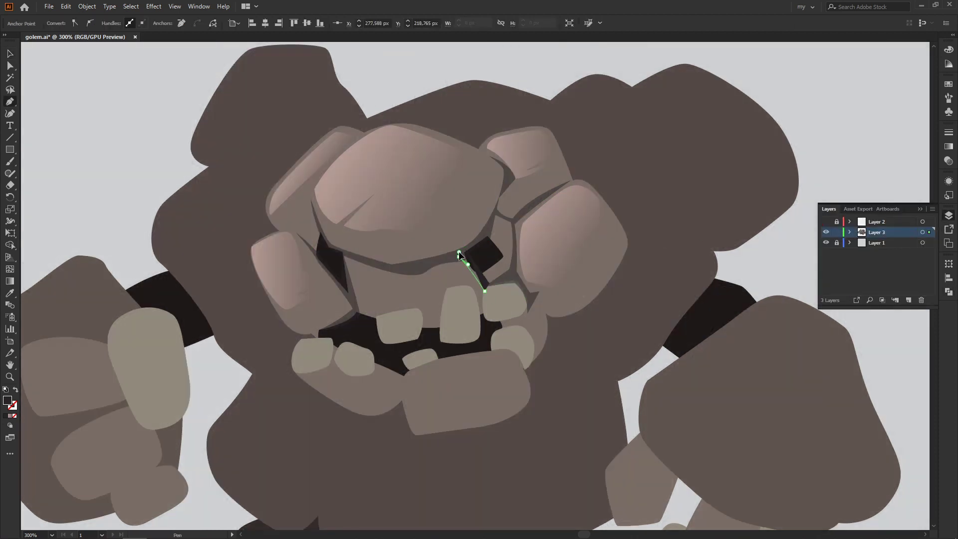
pyautogui.click(459, 249)
# Unite the new crack with the dark crack shapes via Pathfinder.
pyautogui.press('v')
pyautogui.keyDown('shift'); pyautogui.click(442, 267); pyautogui.keyUp('shift')
pyautogui.hotkey('ctrl', 'shift', 'F9')
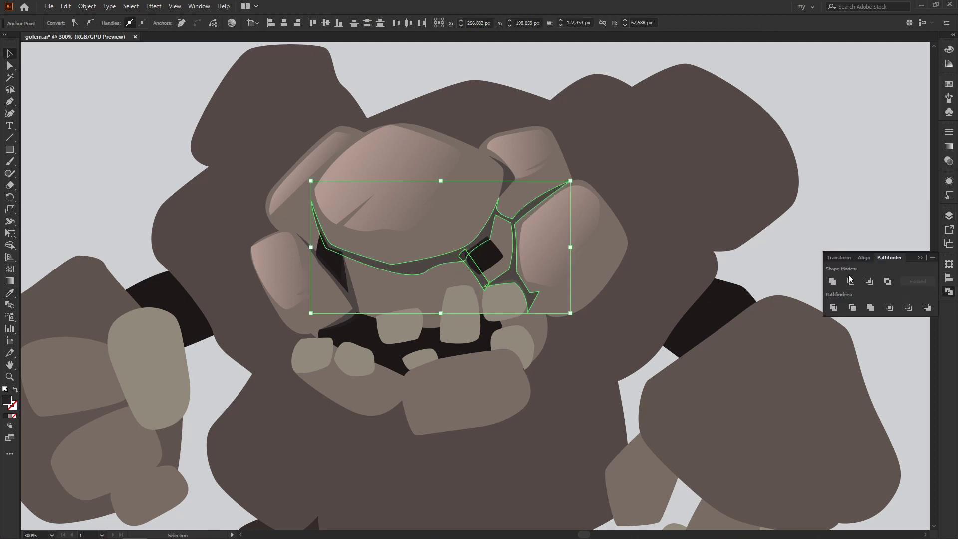
pyautogui.click(833, 282)
pyautogui.click(498, 296)
# Draw a curved highlight shape across the top of the lower lip stone.
pyautogui.click(660, 355)
pyautogui.scroll(-5, 751, 275)
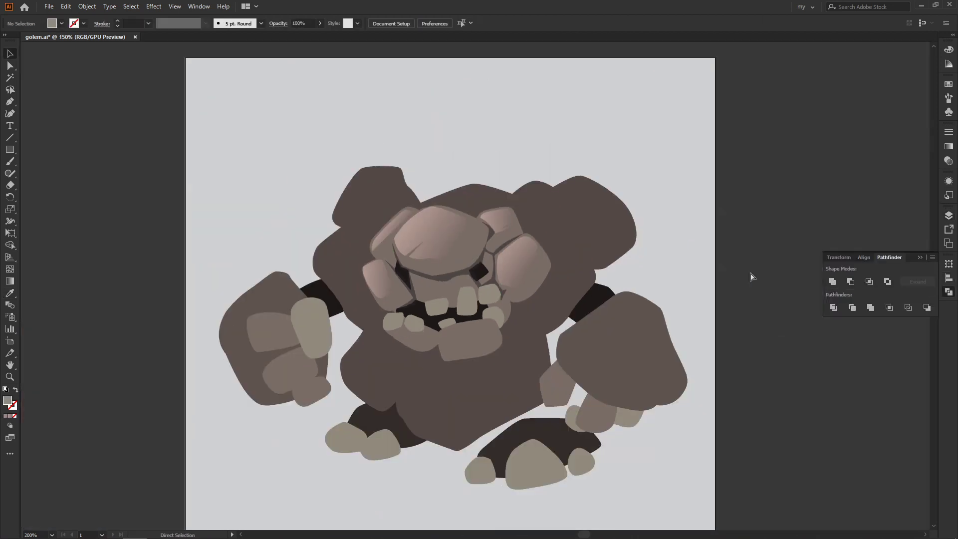
pyautogui.scroll(3, 753, 276)
pyautogui.scroll(2, 683, 248)
pyautogui.scroll(-1, 573, 278)
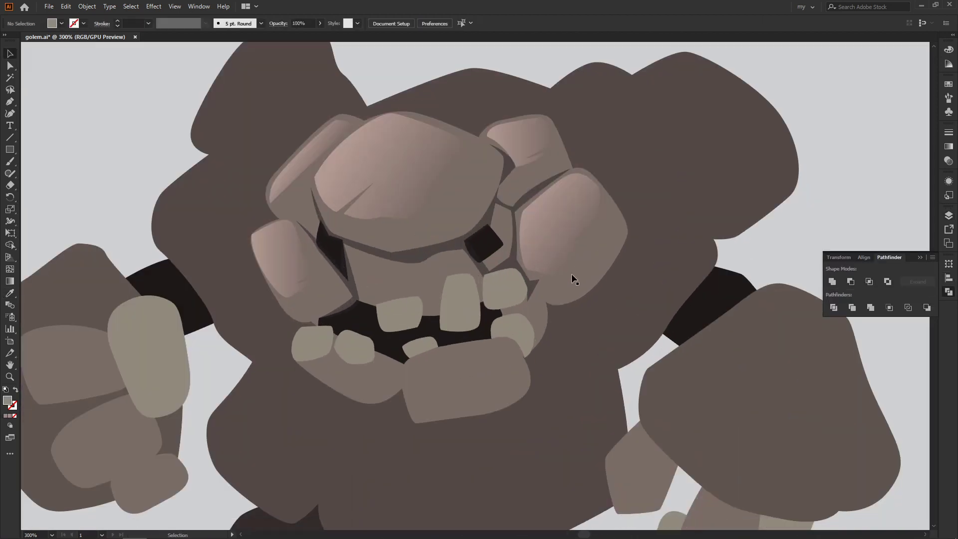
pyautogui.click(408, 375)
pyautogui.click(416, 360)
pyautogui.click(475, 345)
pyautogui.click(506, 342)
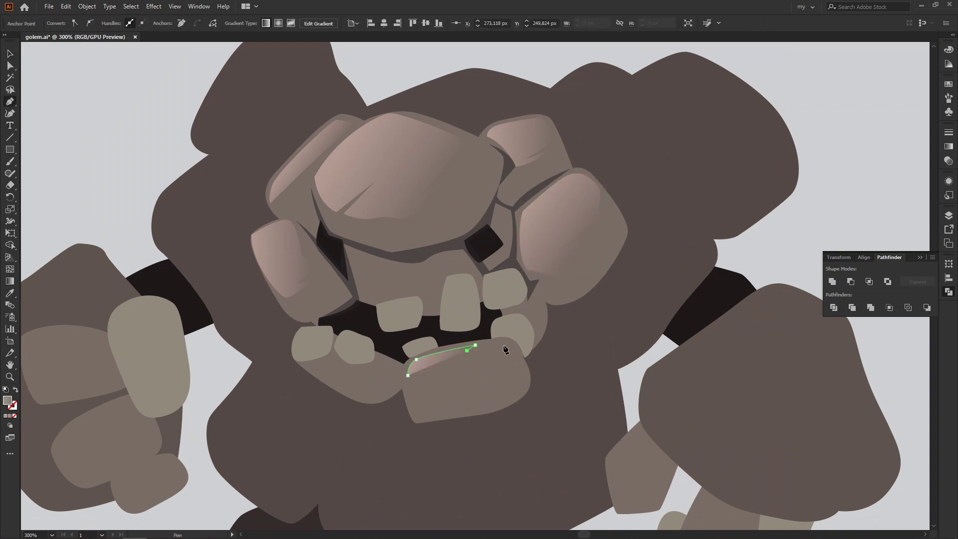
pyautogui.moveTo(504, 366); pyautogui.dragTo(453, 383)
pyautogui.click(409, 376)
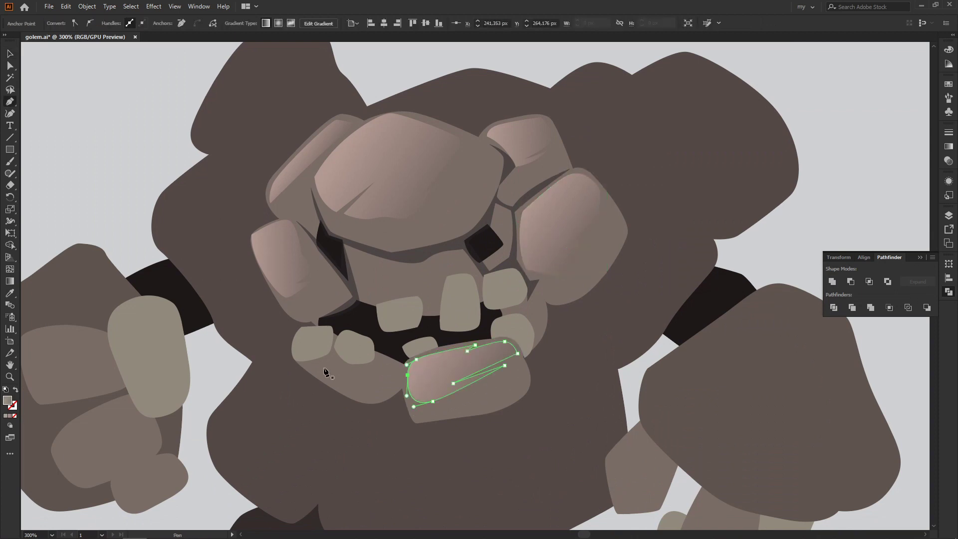
# Add a curved highlight on the left lip stone.
pyautogui.click(335, 361)
pyautogui.moveTo(381, 363); pyautogui.dragTo(389, 355)
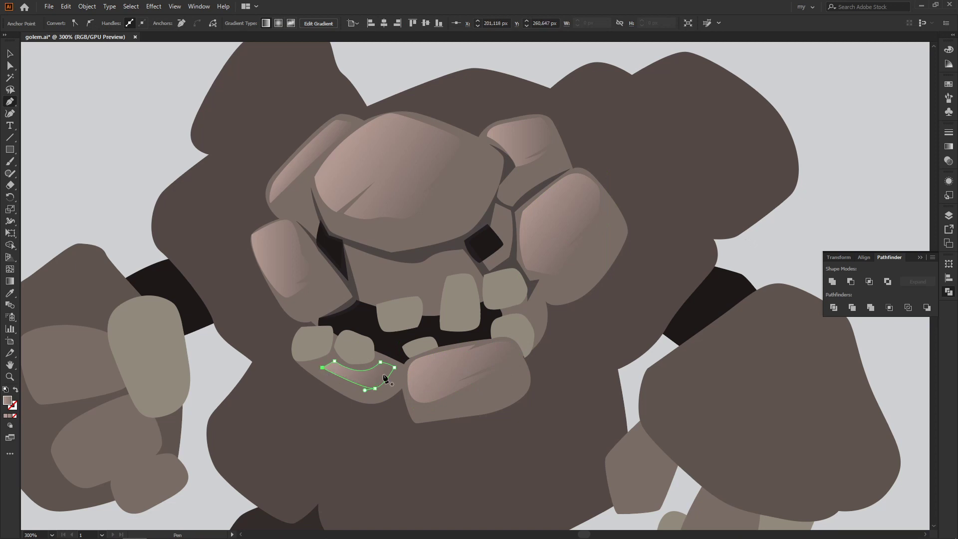
pyautogui.press('v')
pyautogui.hotkey('ctrl', 'shift', 'a')
pyautogui.hscroll(3, 569, 318)
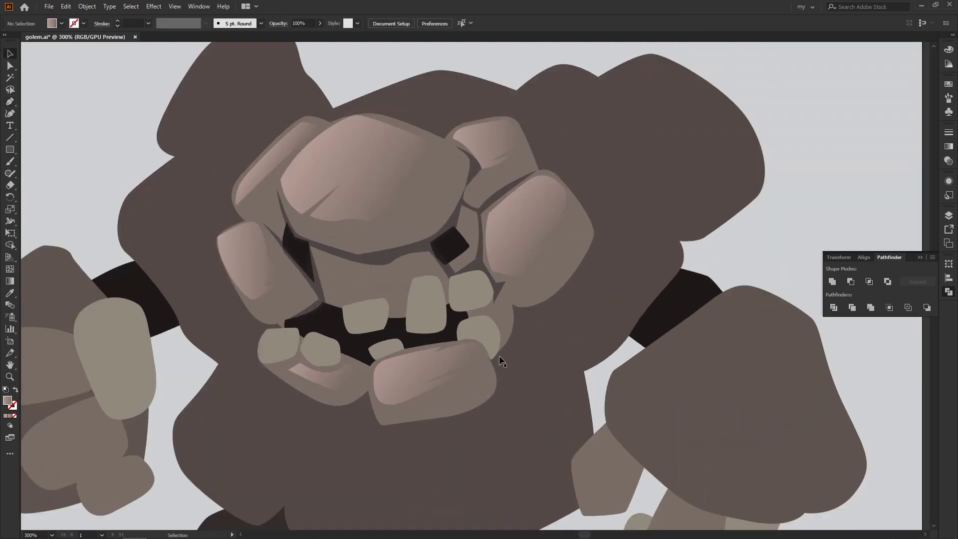
pyautogui.moveTo(482, 369); pyautogui.dragTo(502, 356)
# Draw a dark translucent shadow shape under the brow stone across the upper teeth.
pyautogui.press('p')
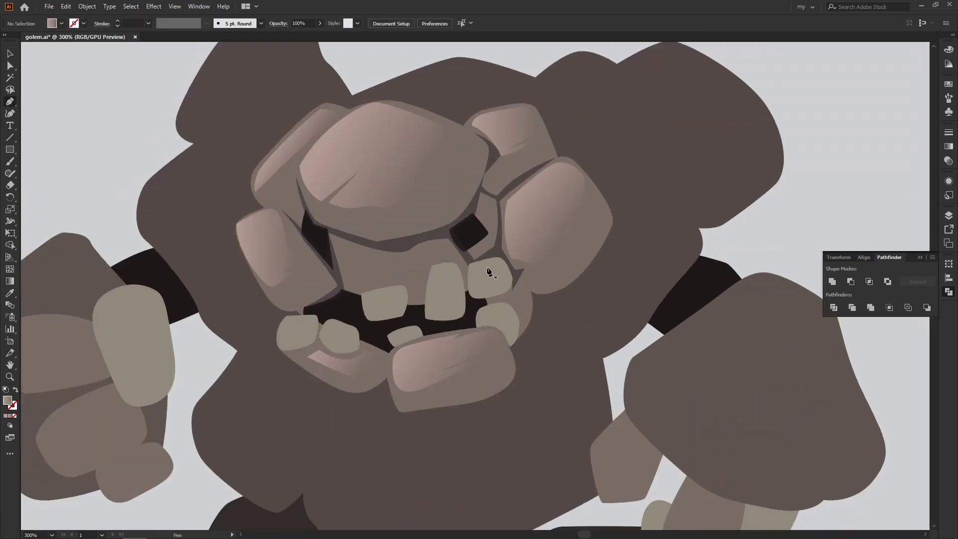
pyautogui.click(336, 270)
pyautogui.click(414, 279)
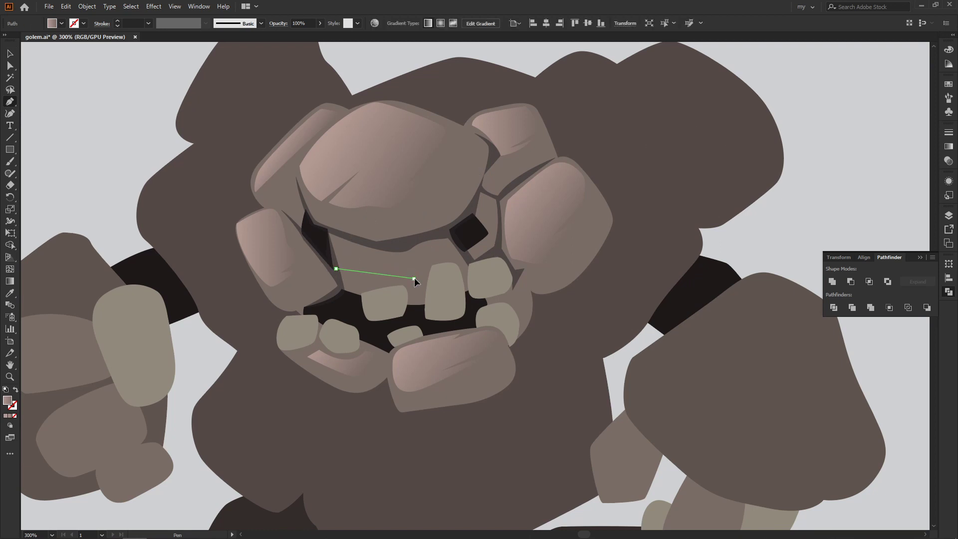
pyautogui.click(465, 256)
pyautogui.click(489, 292)
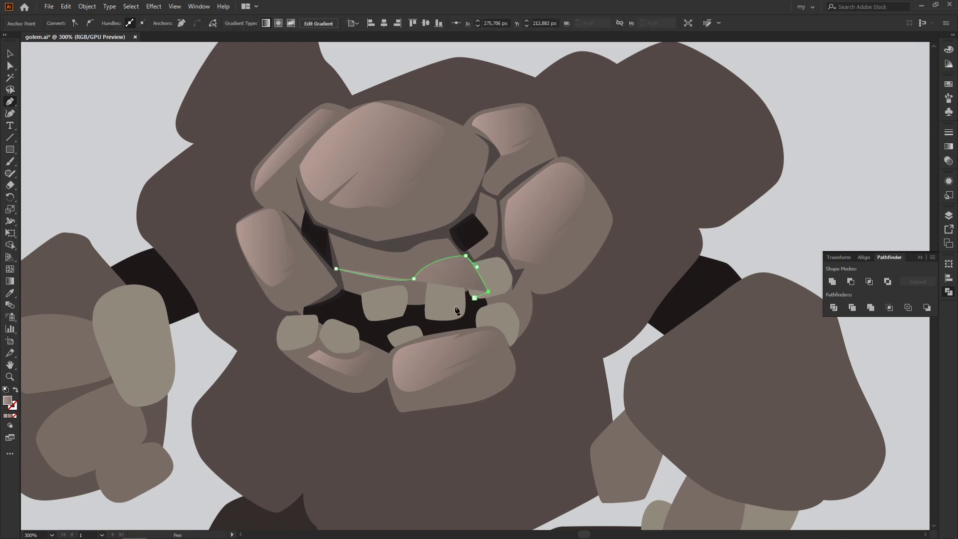
pyautogui.click(424, 309)
pyautogui.click(351, 301)
pyautogui.click(335, 293)
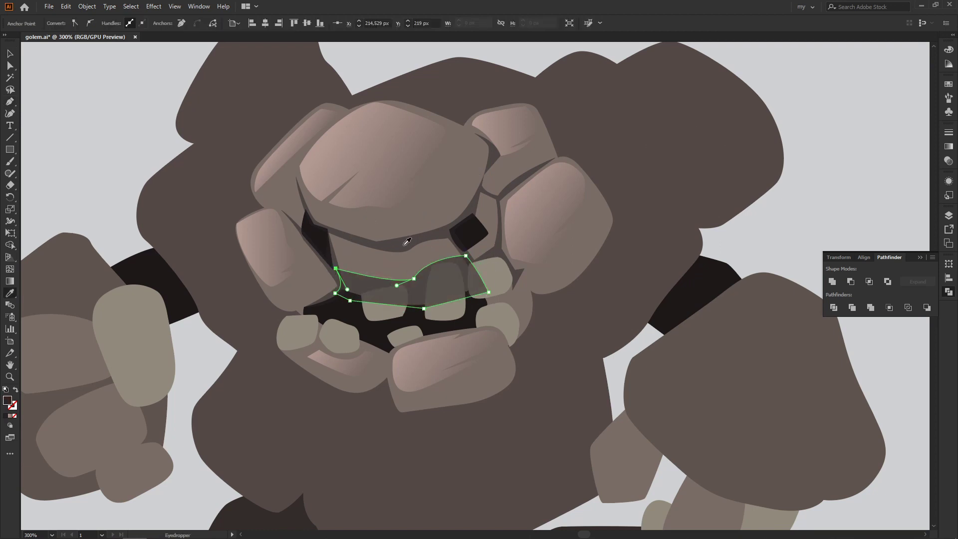
pyautogui.press('v')
pyautogui.click(424, 240)
# Unite the shadow pieces with the crack shapes into one shape.
pyautogui.click(351, 283)
pyautogui.keyDown('shift'); pyautogui.click(445, 290); pyautogui.keyUp('shift')
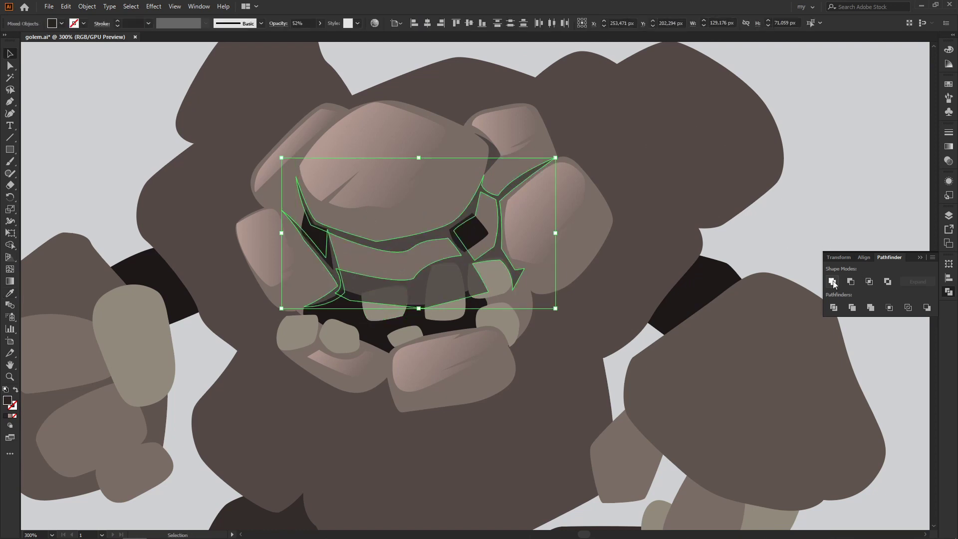
pyautogui.click(384, 303)
pyautogui.keyDown('shift'); pyautogui.click(445, 289); pyautogui.keyUp('shift')
pyautogui.keyDown('shift'); pyautogui.click(490, 277); pyautogui.keyUp('shift')
# Pen-draw a dark shadow shape under the big brow rock using a darker sampled colour.
pyautogui.hotkey('ctrl', 'shift', 'a')
pyautogui.moveTo(607, 211); pyautogui.dragTo(596, 235)
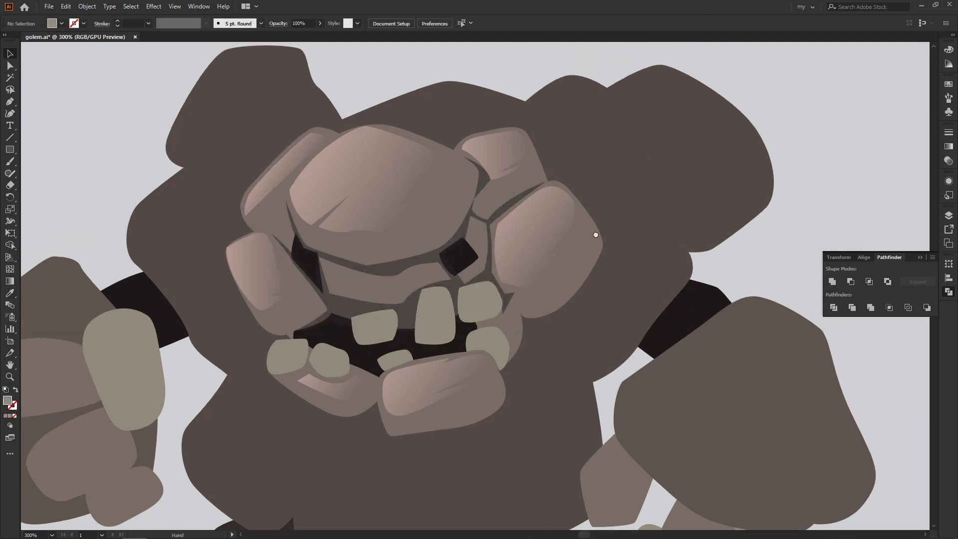
pyautogui.press('p')
pyautogui.click(290, 190)
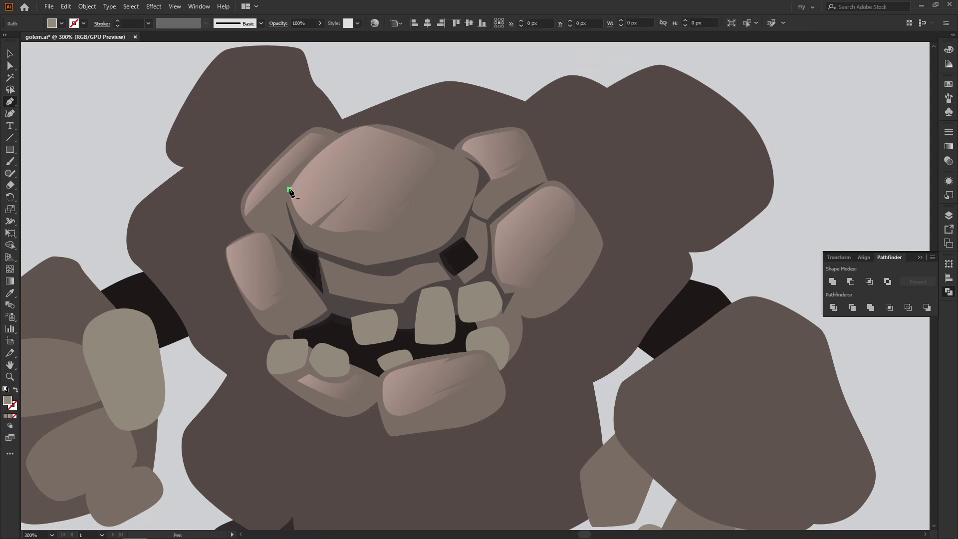
pyautogui.click(369, 269)
pyautogui.click(445, 250)
pyautogui.click(482, 175)
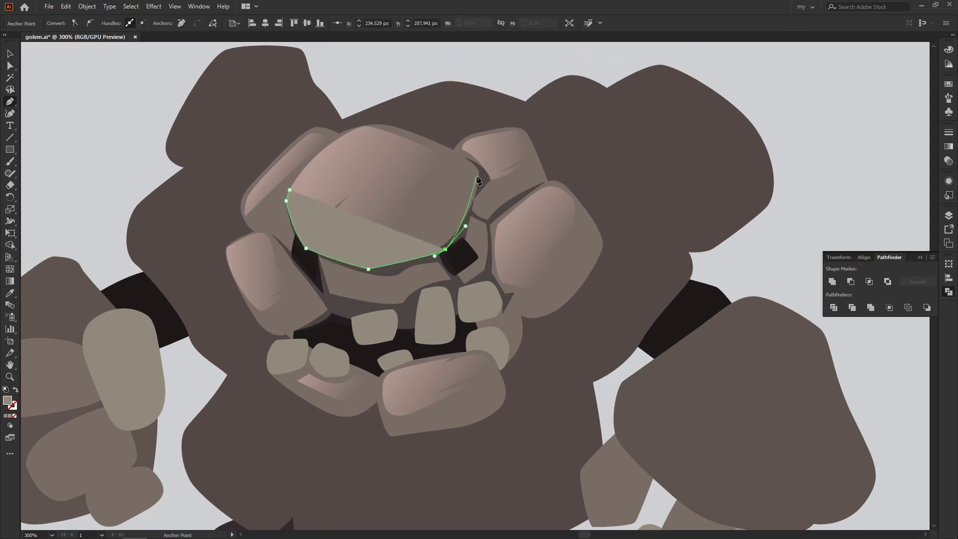
pyautogui.click(465, 158)
pyautogui.moveTo(396, 186); pyautogui.dragTo(358, 196)
pyautogui.press('i')
pyautogui.click(428, 174)
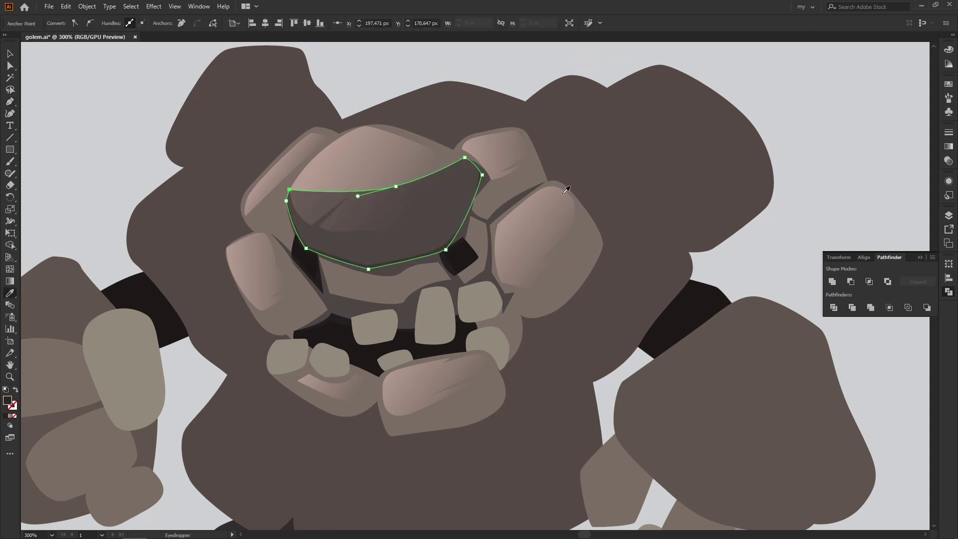
# Set the brow shadow to 27% opacity and send it behind the brow rock.
pyautogui.press('v')
pyautogui.hotkey('ctrl', 'shift', 'a')
pyautogui.click(439, 199)
pyautogui.hotkey('ctrl', '[')
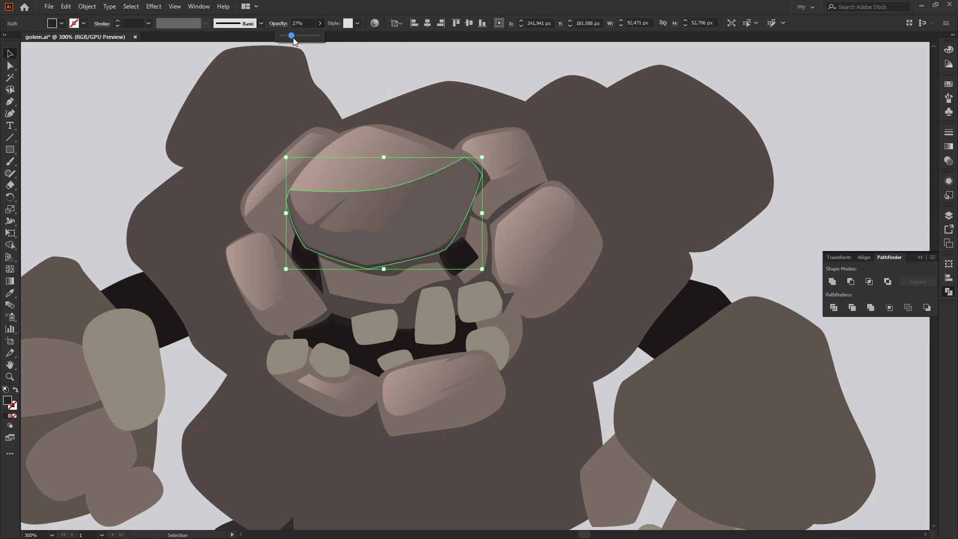
pyautogui.click(373, 158)
pyautogui.hotkey('ctrl', 'shift', 'a')
# Start a shadow path running down the right cheek rock.
pyautogui.moveTo(584, 262); pyautogui.dragTo(539, 286)
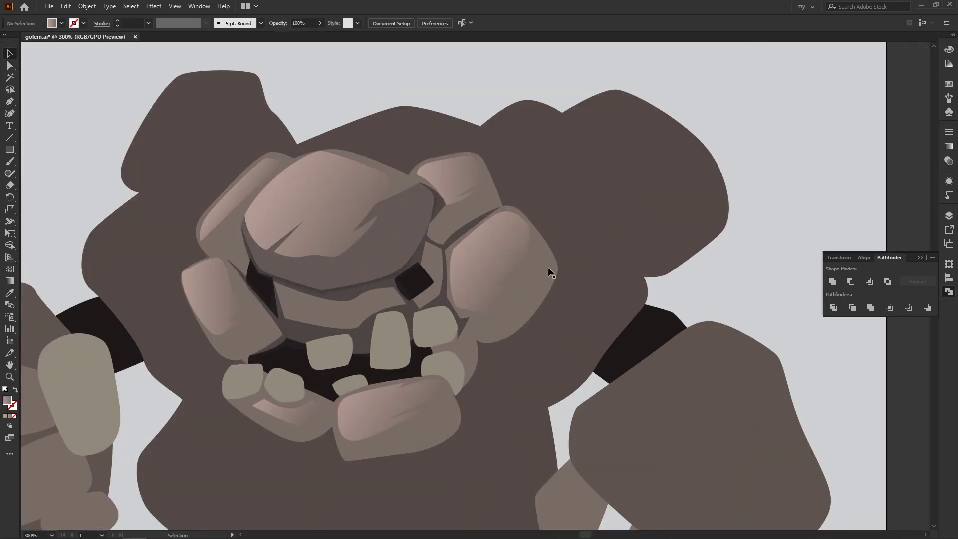
pyautogui.press('p')
pyautogui.click(527, 224)
pyautogui.click(491, 281)
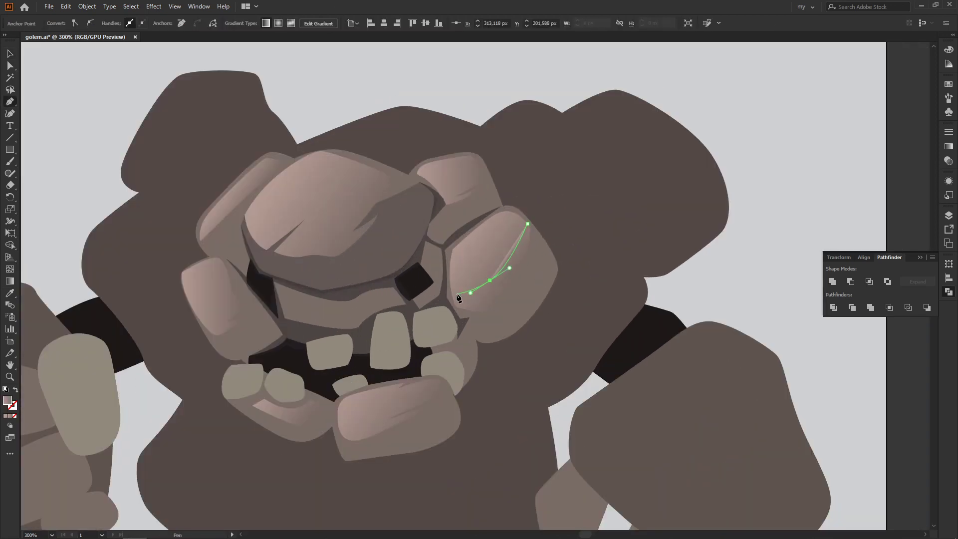
pyautogui.click(448, 301)
pyautogui.click(427, 340)
pyautogui.click(431, 380)
pyautogui.moveTo(422, 396); pyautogui.dragTo(409, 404)
# Extend the shadow along the lower jaw rocks and back up the right cheek edge, closing it.
pyautogui.click(339, 425)
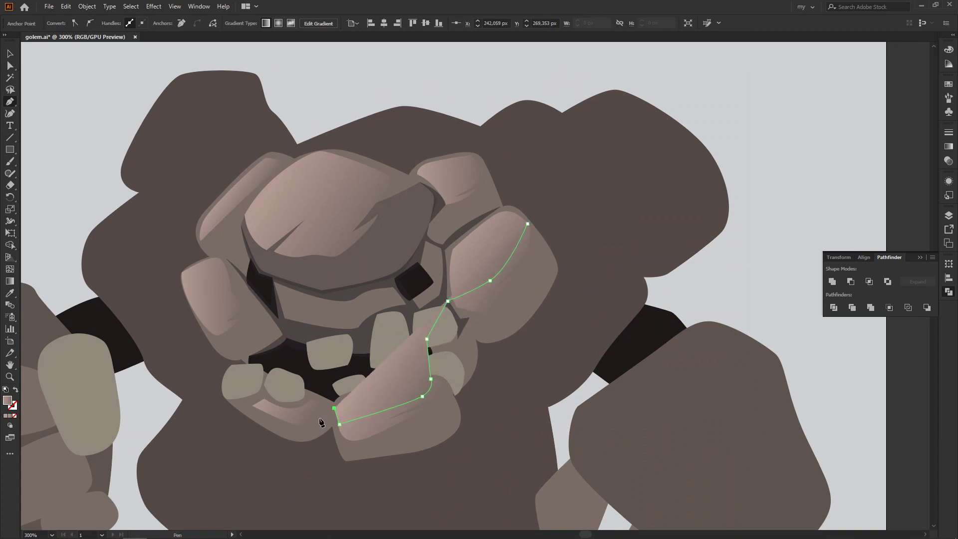
pyautogui.click(299, 422)
pyautogui.click(242, 394)
pyautogui.click(221, 392)
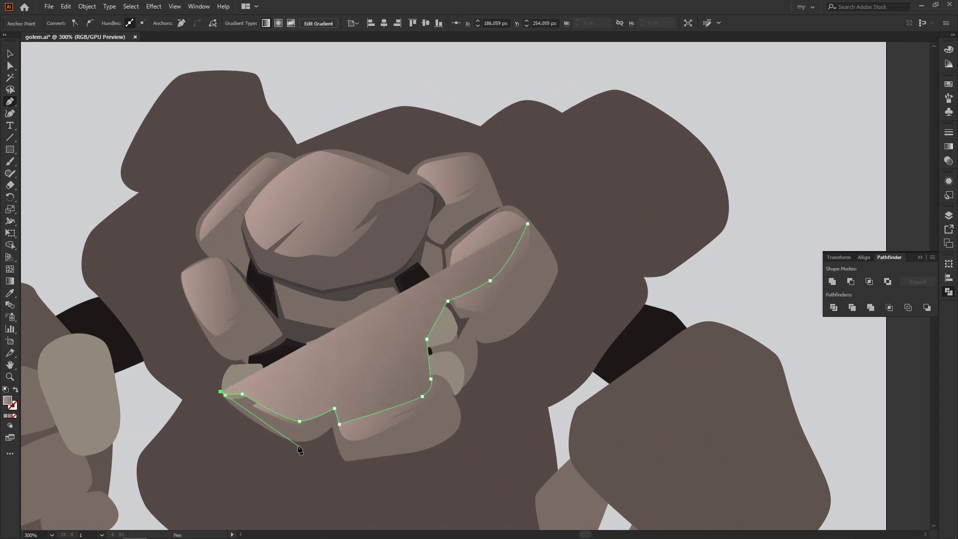
pyautogui.moveTo(298, 446); pyautogui.dragTo(315, 442)
pyautogui.click(331, 431)
pyautogui.click(343, 465)
pyautogui.click(437, 452)
pyautogui.click(465, 389)
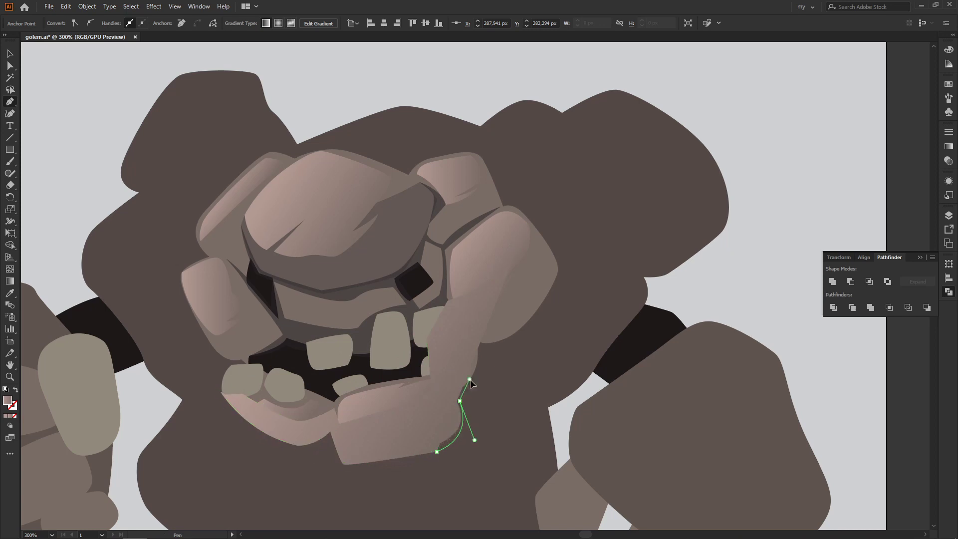
pyautogui.click(484, 352)
pyautogui.click(563, 271)
pyautogui.click(528, 224)
pyautogui.press('v')
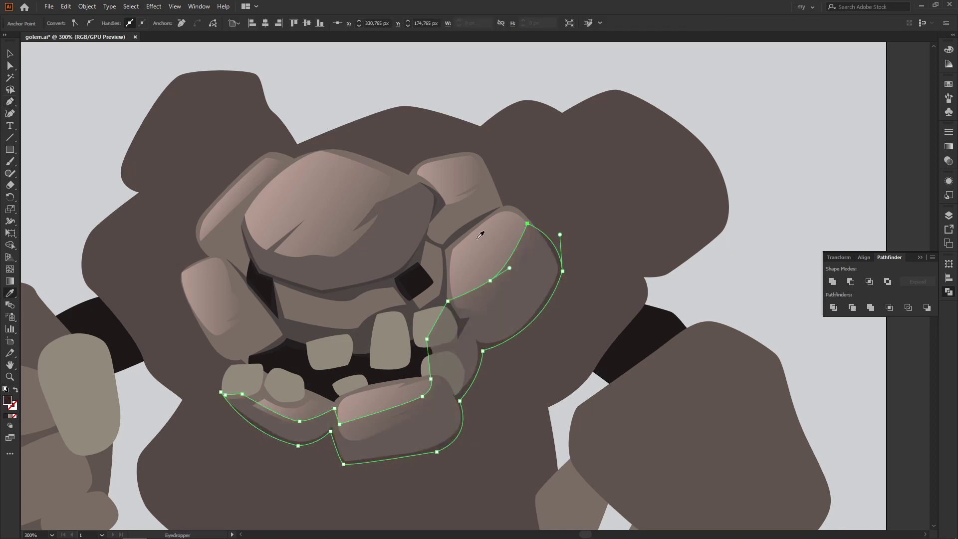
# Check the small rock shapes near the teeth, then clear the selection.
pyautogui.click(780, 222)
pyautogui.scroll(-1, 780, 223)
pyautogui.click(424, 322)
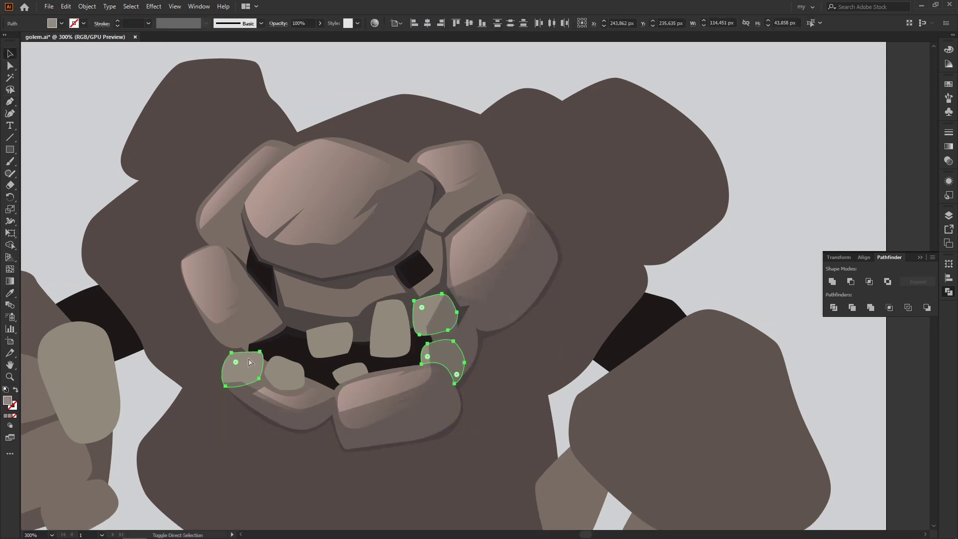
pyautogui.hotkey('ctrl', 'shift', 'a')
pyautogui.scroll(-3, 646, 253)
pyautogui.scroll(6, 745, 243)
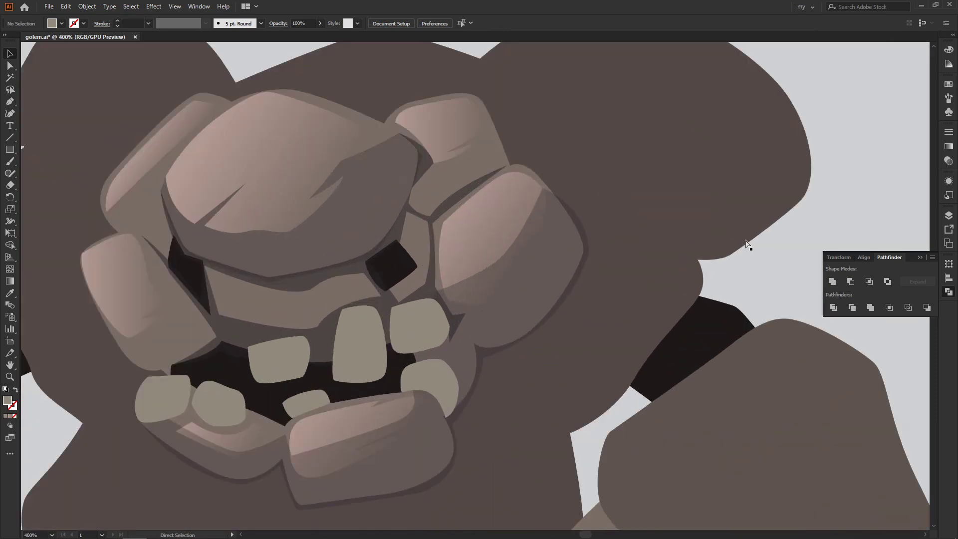
# Give both eyes a darker fill swatch.
pyautogui.click(407, 265)
pyautogui.keyDown('shift'); pyautogui.click(187, 272); pyautogui.keyUp('shift')
pyautogui.click(61, 23)
pyautogui.click(75, 40)
pyautogui.press('Escape')
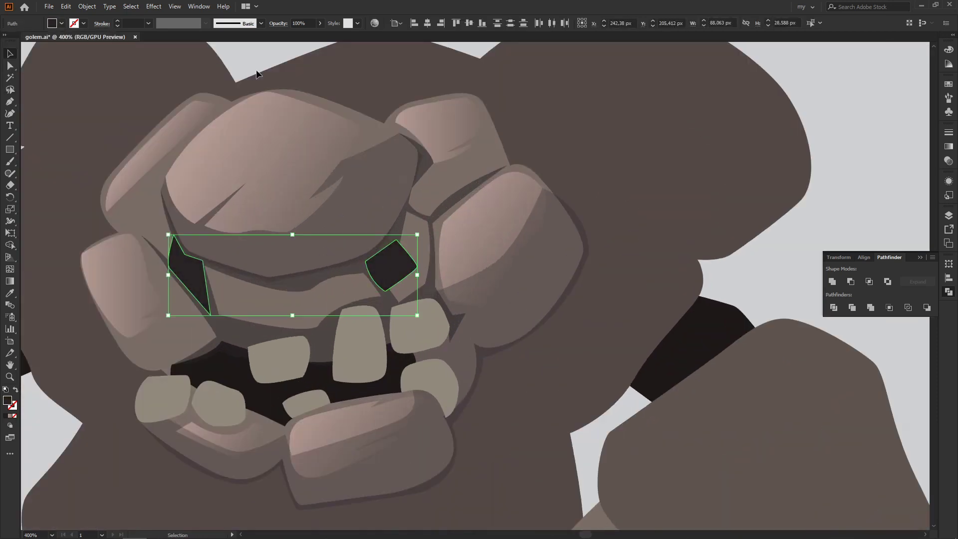
pyautogui.hotkey('ctrl', 'shift', 'a')
# Pen-draw a closed shadow shape around the left cheek rocks beneath the brow rock.
pyautogui.moveTo(542, 337); pyautogui.dragTo(614, 310)
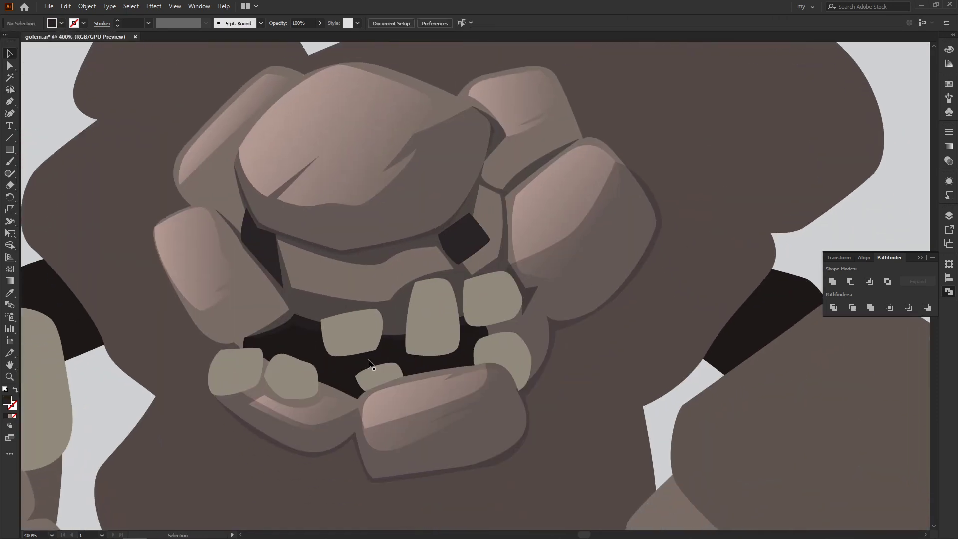
pyautogui.click(264, 349)
pyautogui.hotkey('ctrl', 'shift', 'a')
pyautogui.press('p')
pyautogui.click(259, 118)
pyautogui.click(178, 183)
pyautogui.moveTo(195, 205); pyautogui.dragTo(212, 212)
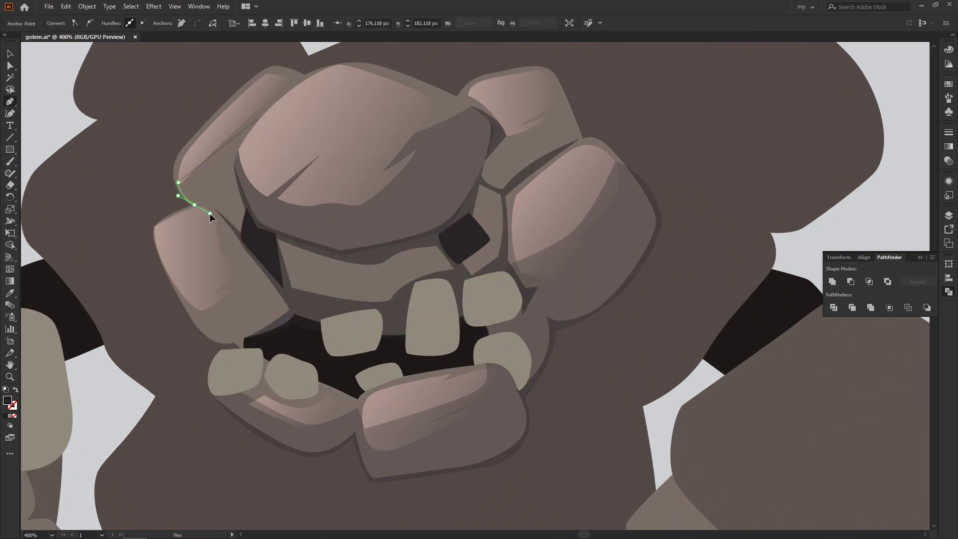
pyautogui.moveTo(180, 293); pyautogui.dragTo(253, 292)
pyautogui.moveTo(240, 351); pyautogui.dragTo(259, 355)
pyautogui.click(297, 313)
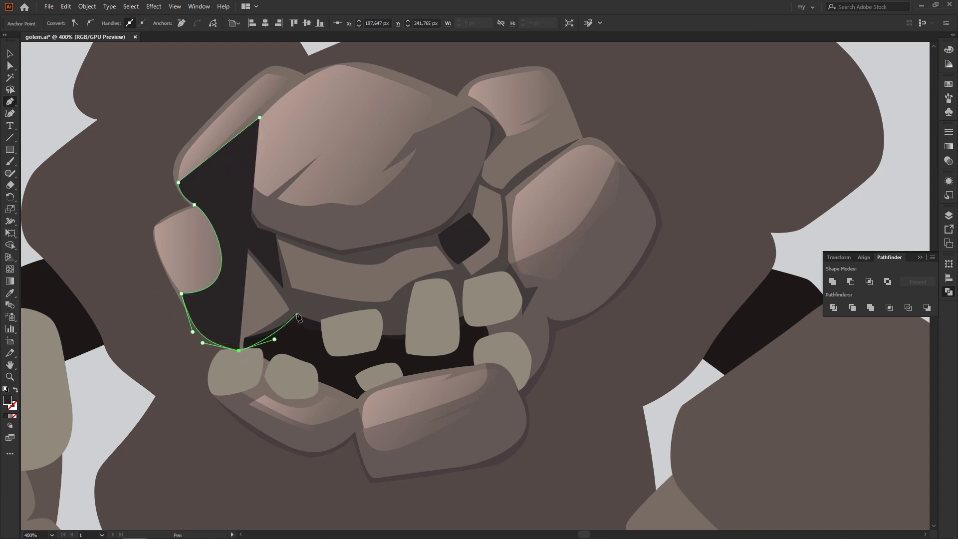
pyautogui.click(225, 209)
pyautogui.click(260, 117)
# Nudge the shadow's inner corner down and send the shadow behind the face rocks.
pyautogui.press('a')
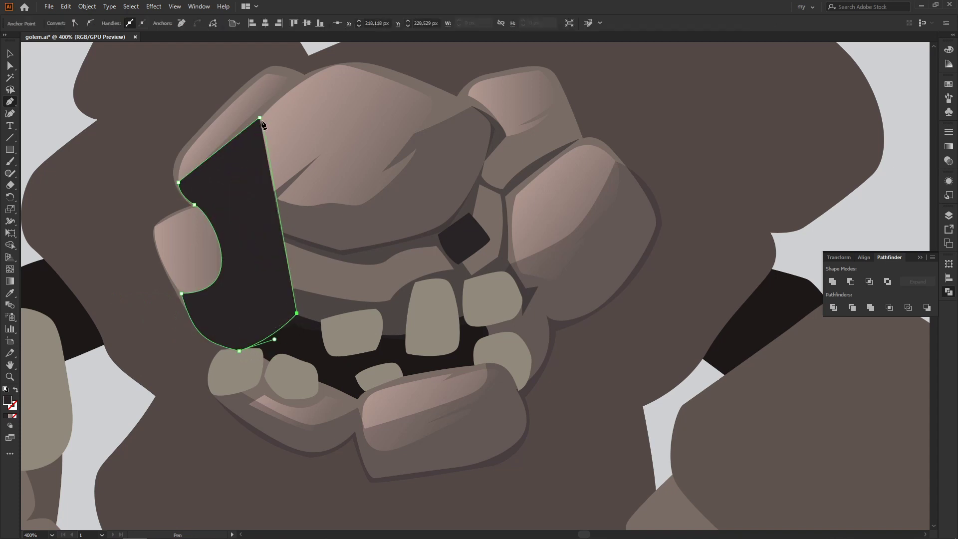
pyautogui.moveTo(225, 208); pyautogui.dragTo(250, 216)
pyautogui.hotkey('ctrl', 'shift', '[')
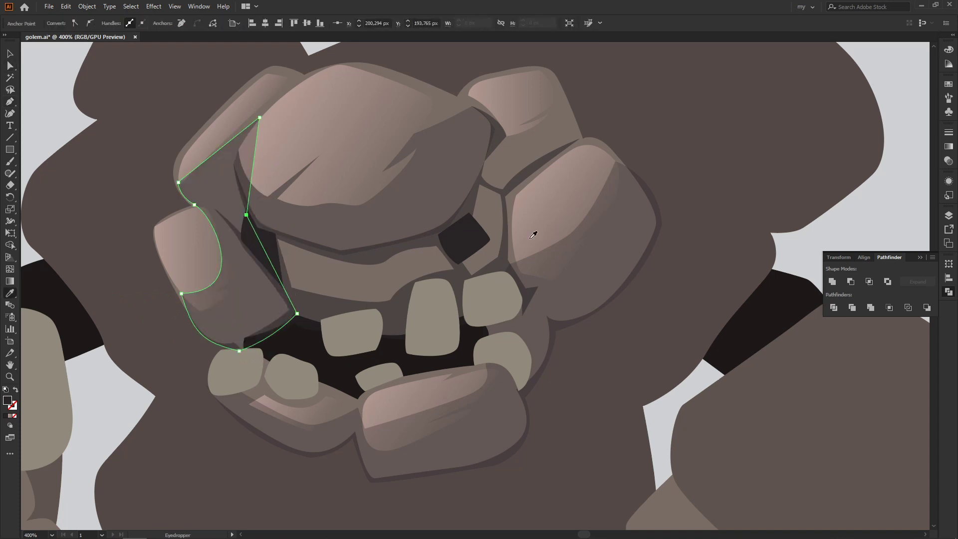
pyautogui.press('v')
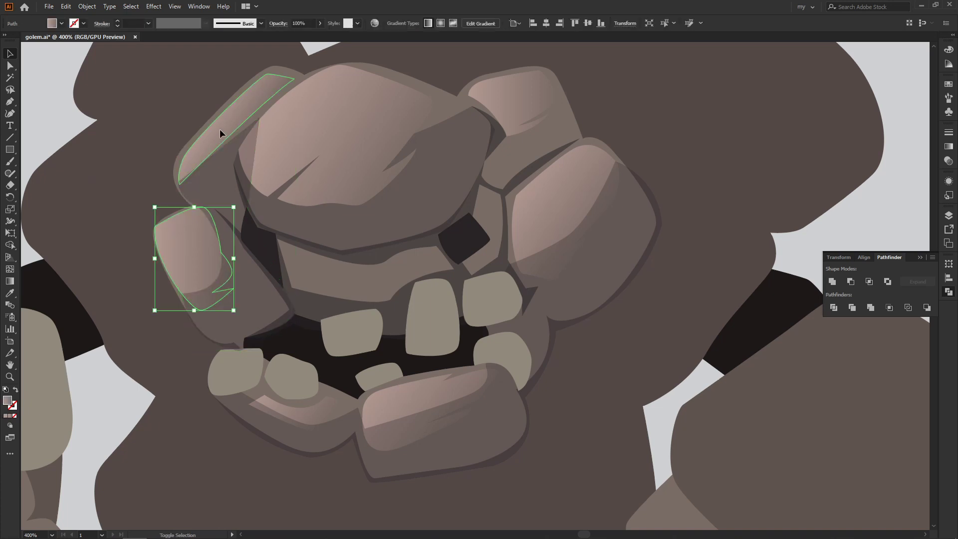
pyautogui.press('a')
pyautogui.moveTo(150, 103); pyautogui.dragTo(309, 362)
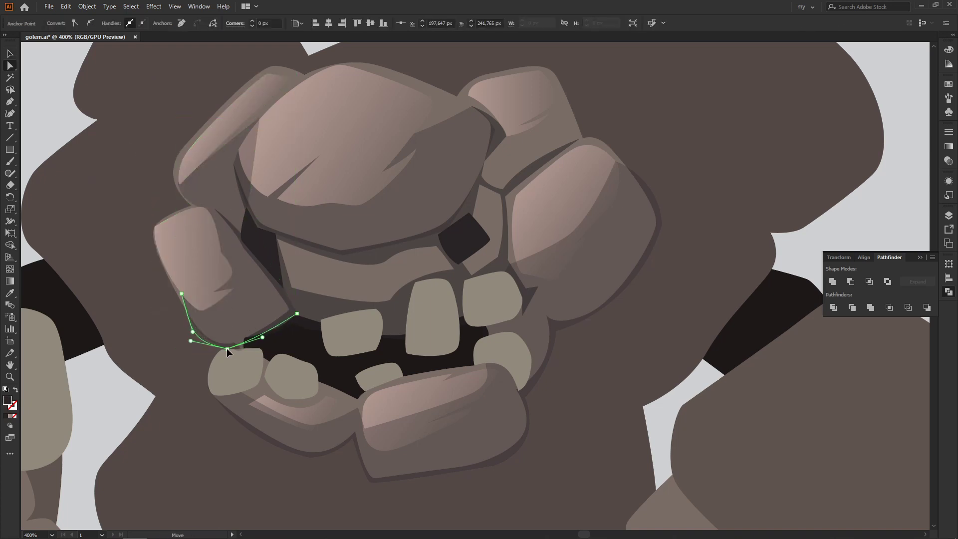
pyautogui.click(269, 395)
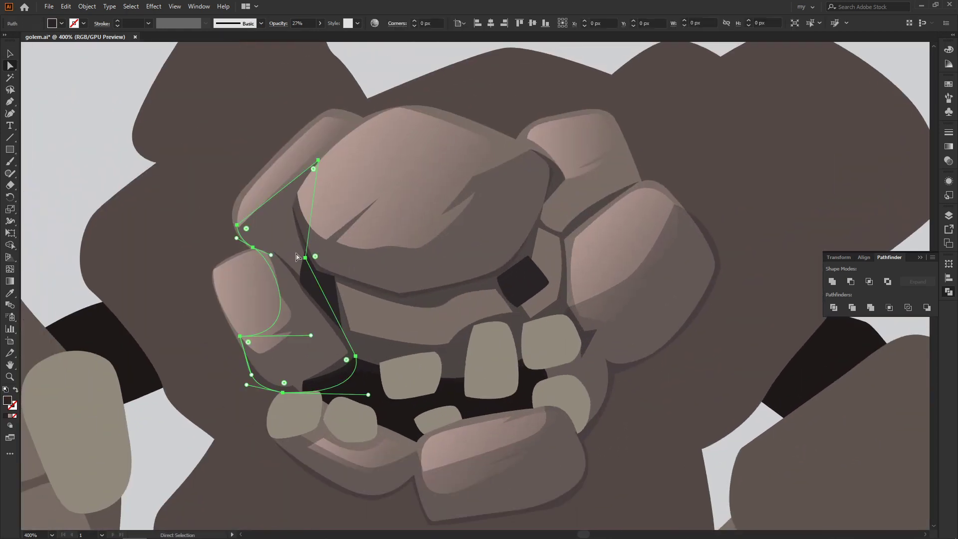
# Inspect the left cheek shadow against the top rock, then fit the whole golem in view.
pyautogui.click(308, 252)
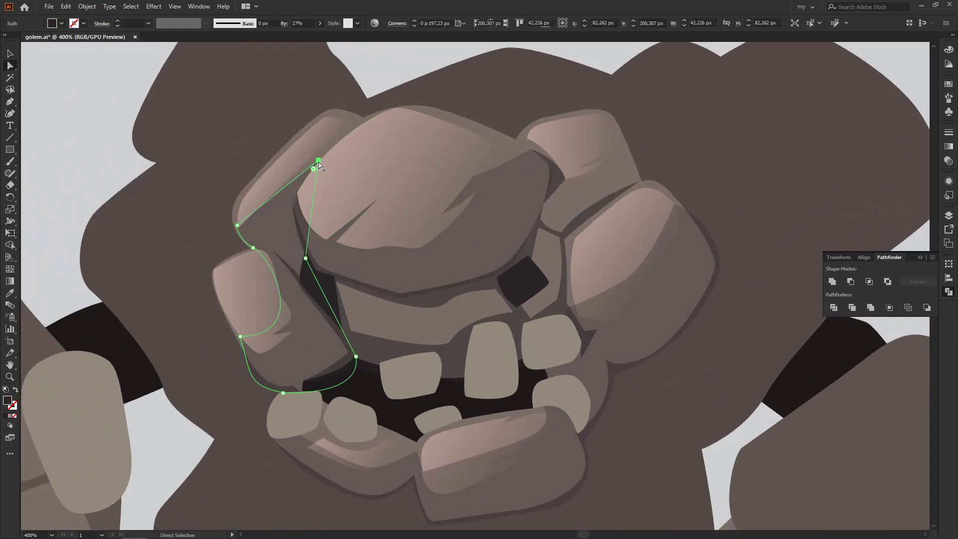
pyautogui.click(300, 250)
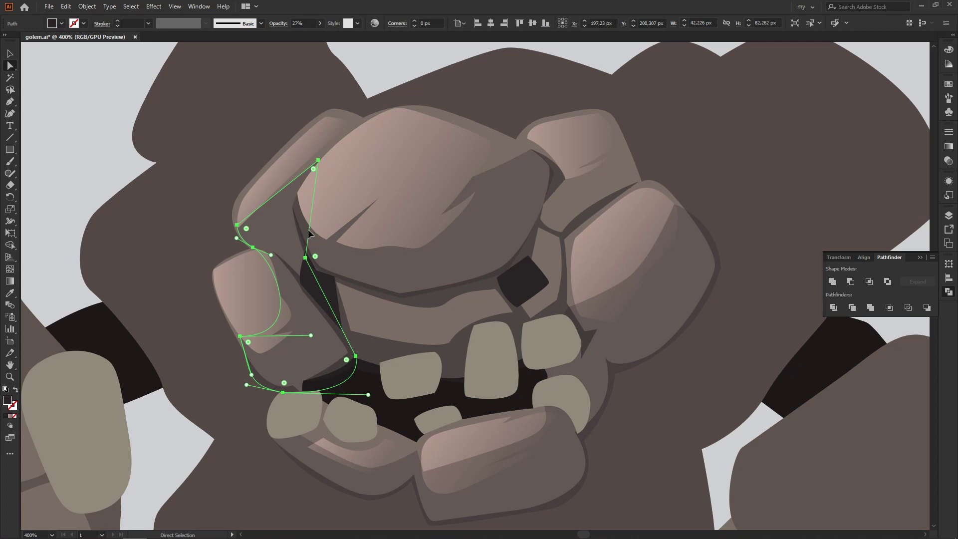
pyautogui.click(14, 72)
pyautogui.click(52, 123)
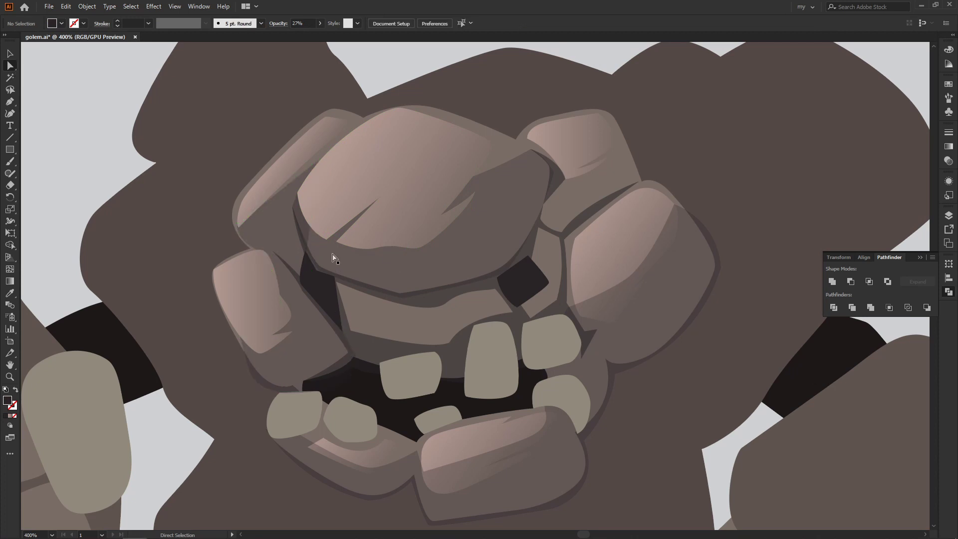
pyautogui.click(290, 268)
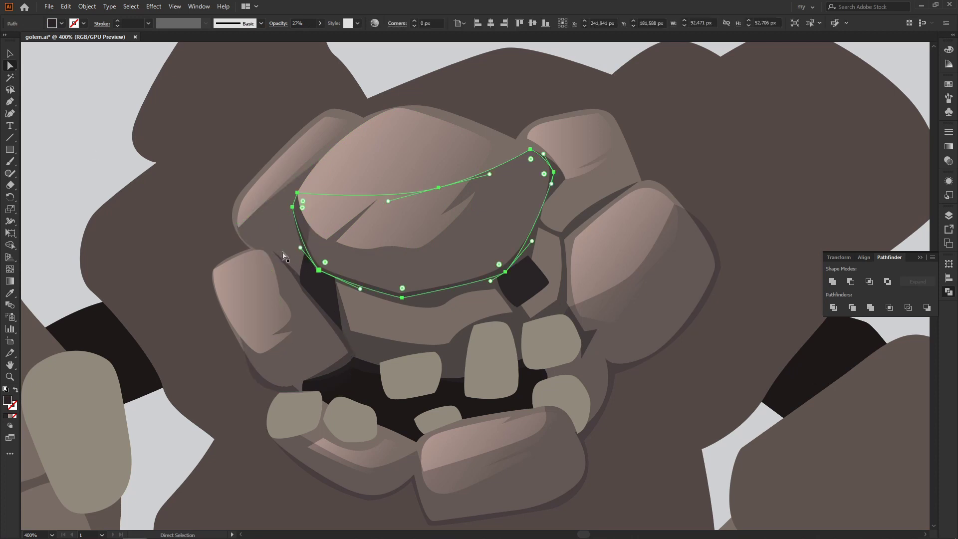
pyautogui.press('v')
pyautogui.hotkey('ctrl', '0')
pyautogui.hotkey('ctrl', '+')
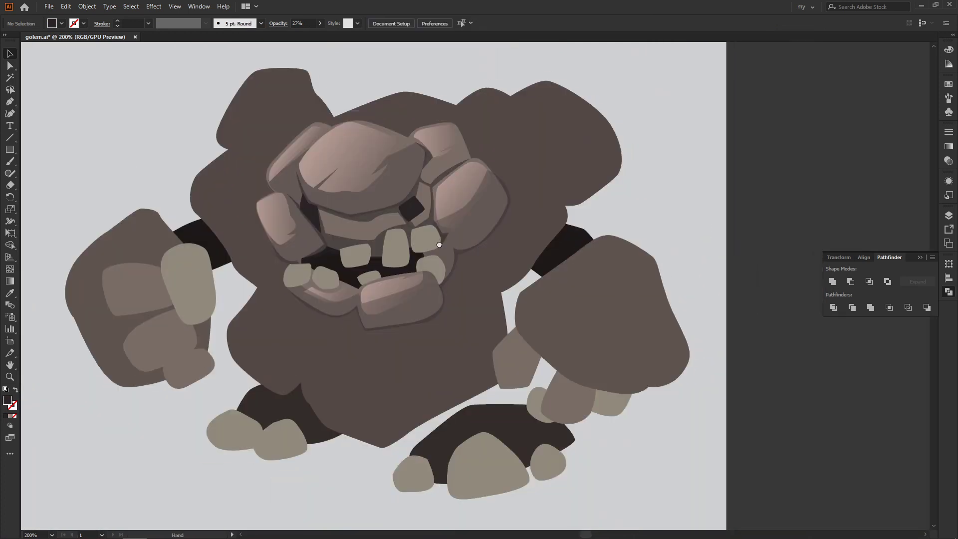
pyautogui.moveTo(439, 245); pyautogui.dragTo(443, 252)
# Show the Layers panel and Pen-draw a closed dark shape around the face stones.
pyautogui.press('F7')
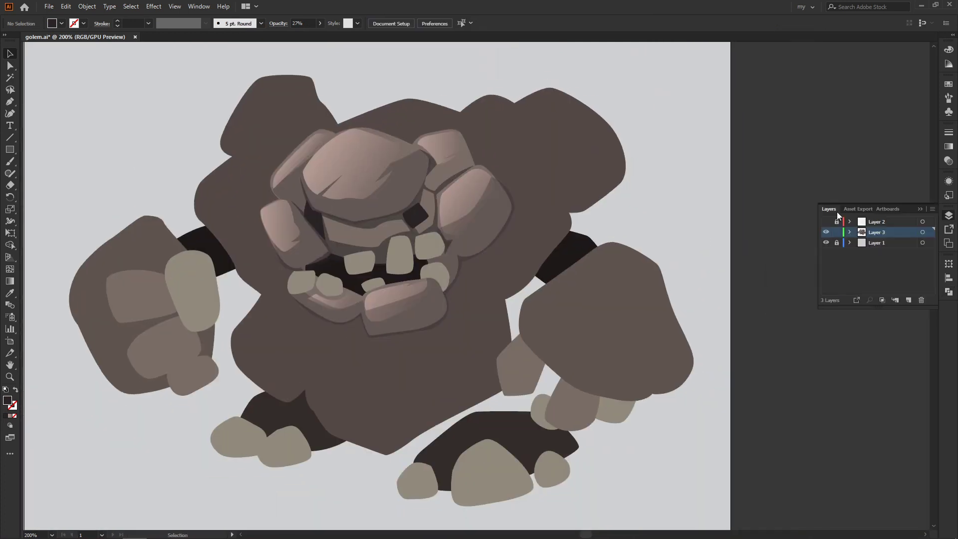
pyautogui.doubleClick(826, 222)
pyautogui.click(256, 213)
pyautogui.click(279, 286)
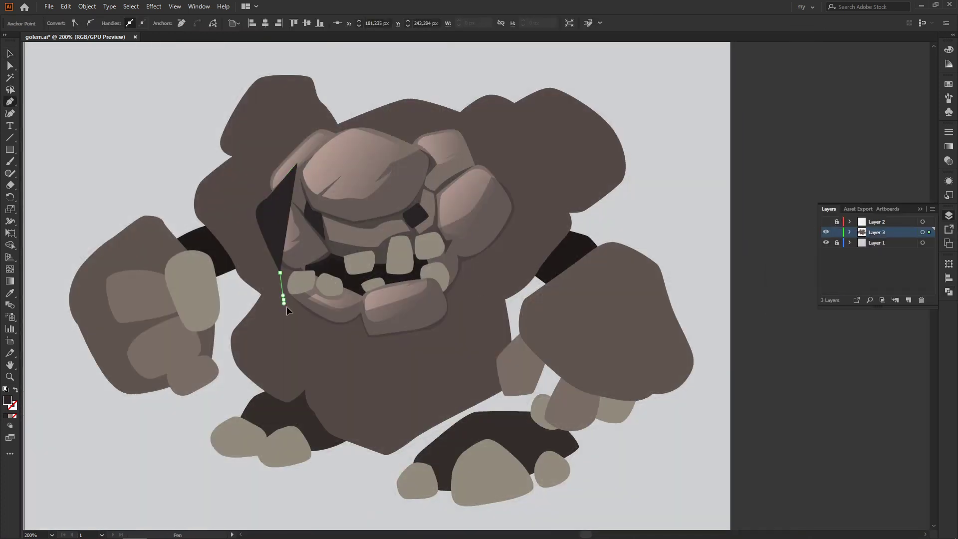
pyautogui.click(349, 335)
pyautogui.click(298, 163)
pyautogui.click(359, 331)
pyautogui.moveTo(429, 339); pyautogui.dragTo(451, 330)
pyautogui.click(524, 230)
pyautogui.click(520, 188)
pyautogui.click(298, 163)
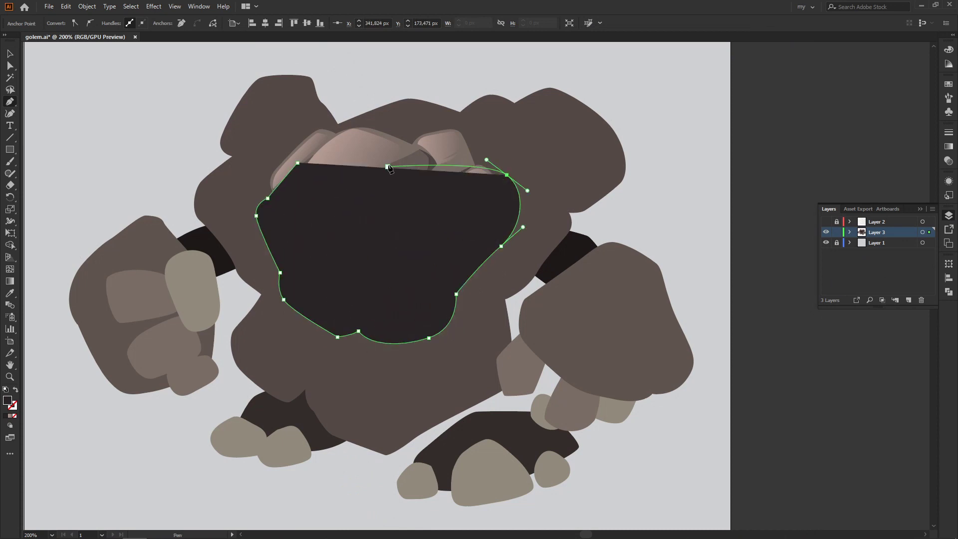
pyautogui.press('v')
# Send the dark face shape behind the face rocks and lower its opacity to 52%.
pyautogui.hotkey('ctrl', 'shift', 'a')
pyautogui.click(417, 206)
pyautogui.hotkey('ctrl', 'shift', '[')
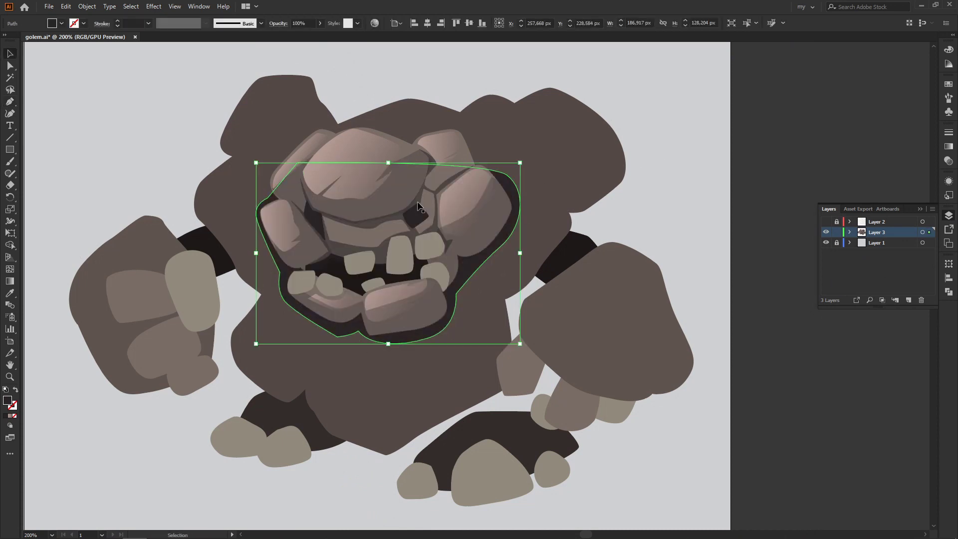
pyautogui.press('i')
pyautogui.click(421, 205)
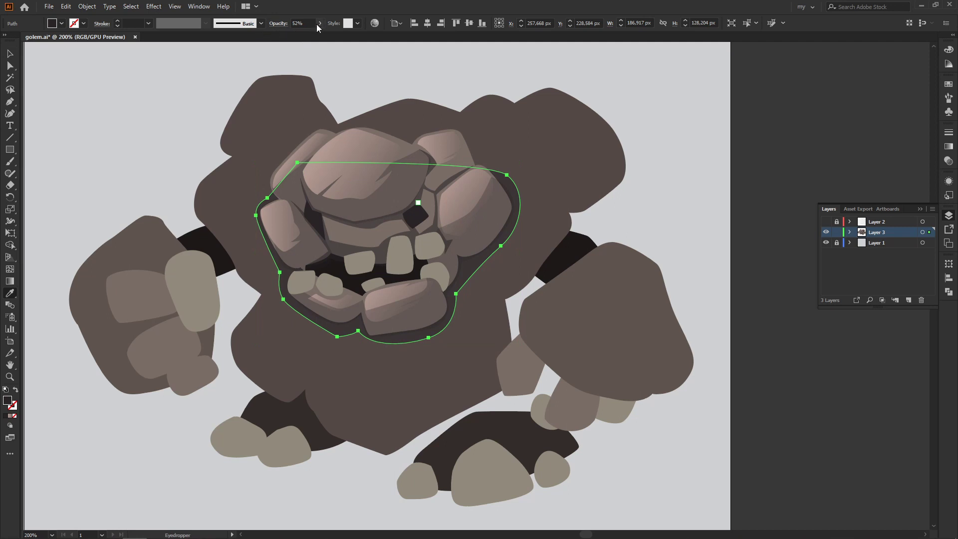
pyautogui.press('v')
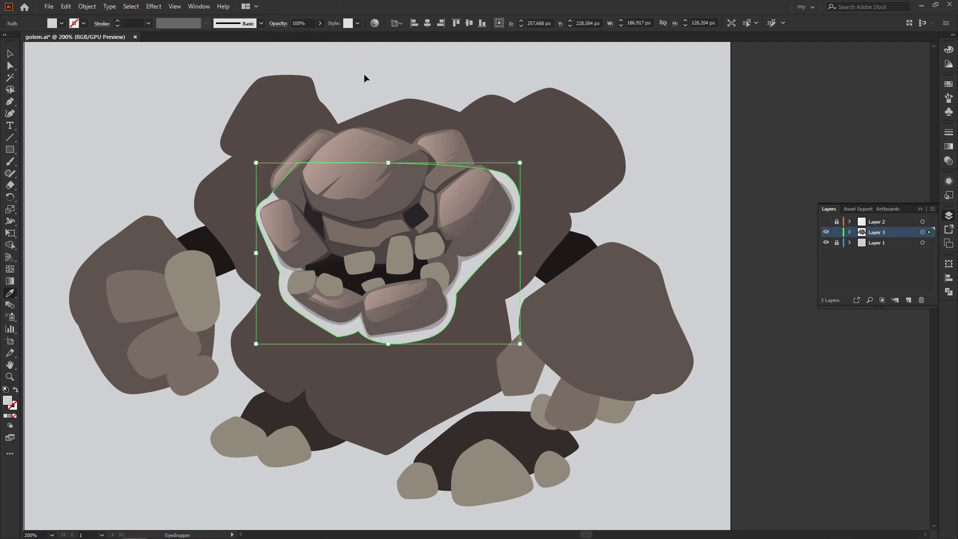
# Zoom out to check the whole golem, then zoom in on the mouth.
pyautogui.hotkey('ctrl', 'shift', 'a')
pyautogui.hotkey('ctrl', '-')
pyautogui.hotkey('ctrl', '+')
pyautogui.hotkey('ctrl', '+')
pyautogui.moveTo(338, 271); pyautogui.dragTo(407, 279)
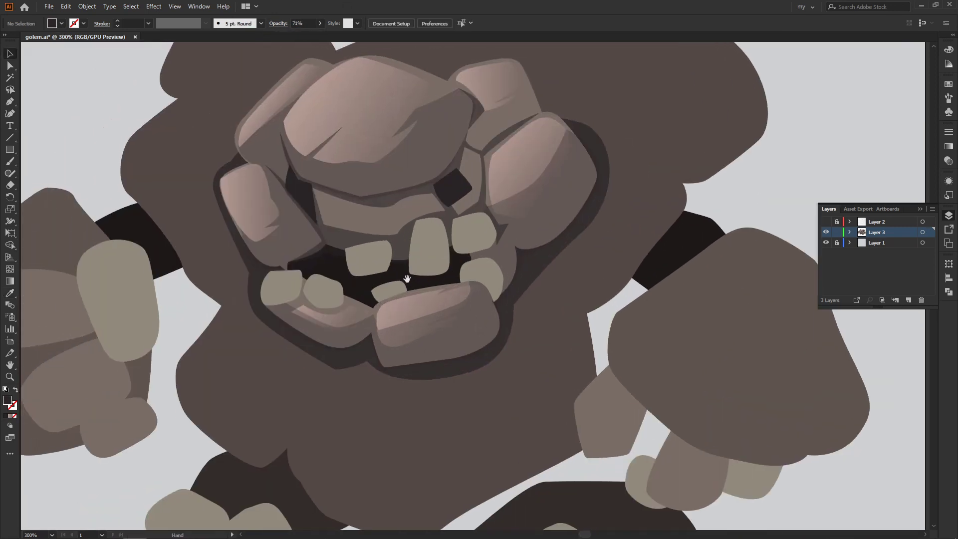
pyautogui.hotkey('ctrl', '+')
pyautogui.hotkey('ctrl', '+')
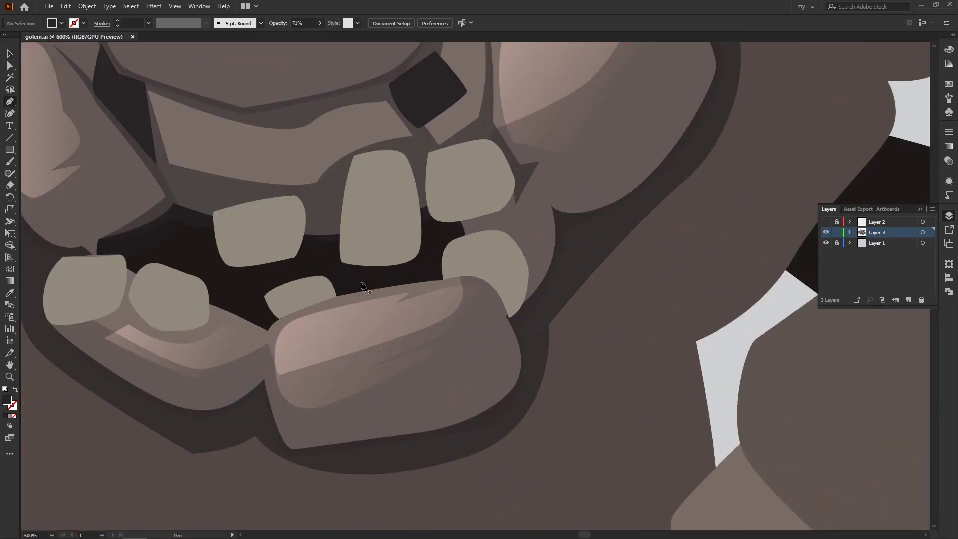
# Select the middle lip rock and the left lip highlight to check them.
pyautogui.press('v')
pyautogui.click(363, 290)
pyautogui.click(183, 355)
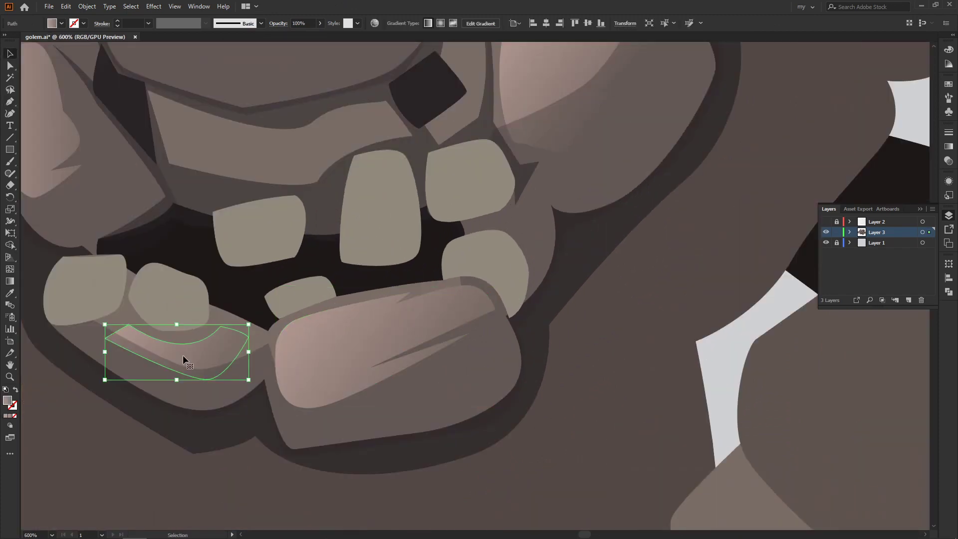
pyautogui.click(525, 398)
pyautogui.scroll(2, 518, 335)
# Outline the left upper tooth as a closed shape.
pyautogui.click(218, 252)
pyautogui.click(295, 235)
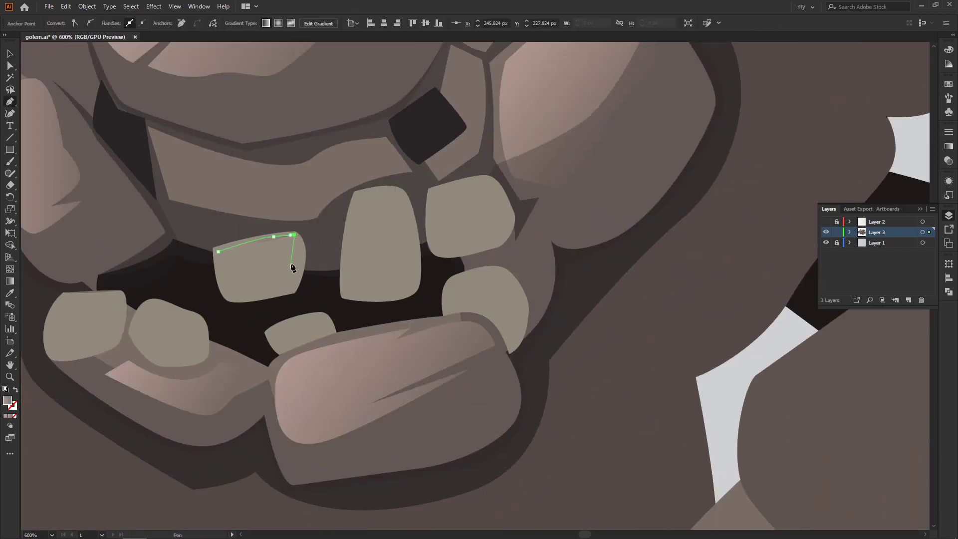
pyautogui.click(291, 264)
pyautogui.click(262, 283)
pyautogui.click(234, 295)
pyautogui.click(219, 252)
# Give the tooth a gradient from pale grey (CCCFC4) to grey-beige.
pyautogui.press('g')
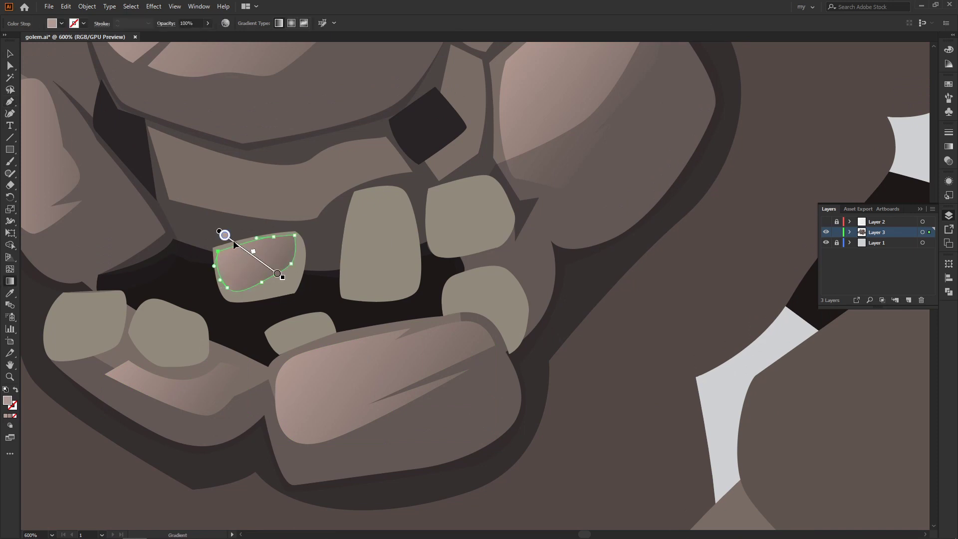
pyautogui.doubleClick(225, 235)
pyautogui.click(98, 304)
pyautogui.click(278, 274)
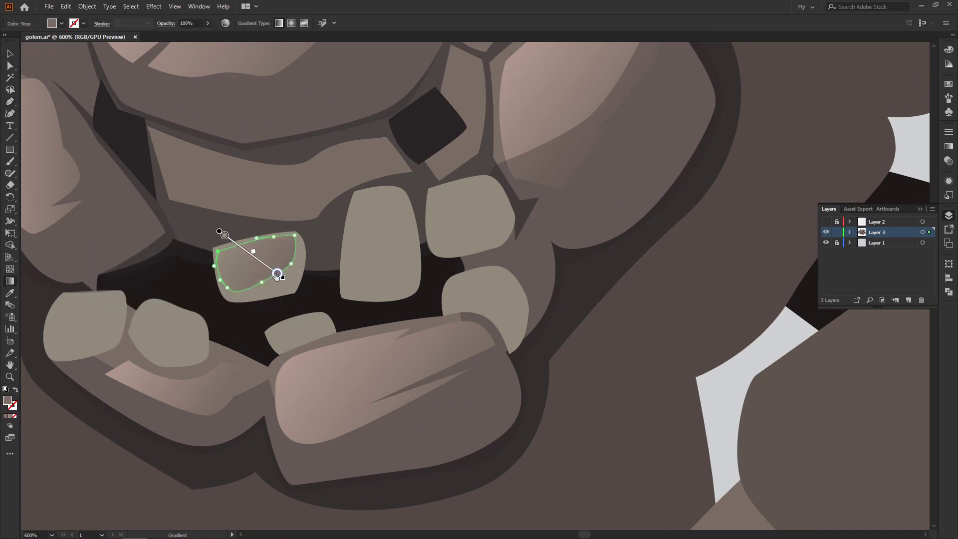
pyautogui.doubleClick(225, 235)
pyautogui.click(98, 270)
pyautogui.moveTo(182, 289)
pyautogui.mouseDown()
pyautogui.moveTo(184, 304)
pyautogui.moveTo(187, 290)
pyautogui.mouseUp()
pyautogui.press('v')
pyautogui.hotkey('ctrl', 'shift', 'a')
# Draw a curved highlight shape down the front upper tooth.
pyautogui.hotkey('ctrl', '-')
pyautogui.hotkey('ctrl', '-')
pyautogui.hotkey('ctrl', '-')
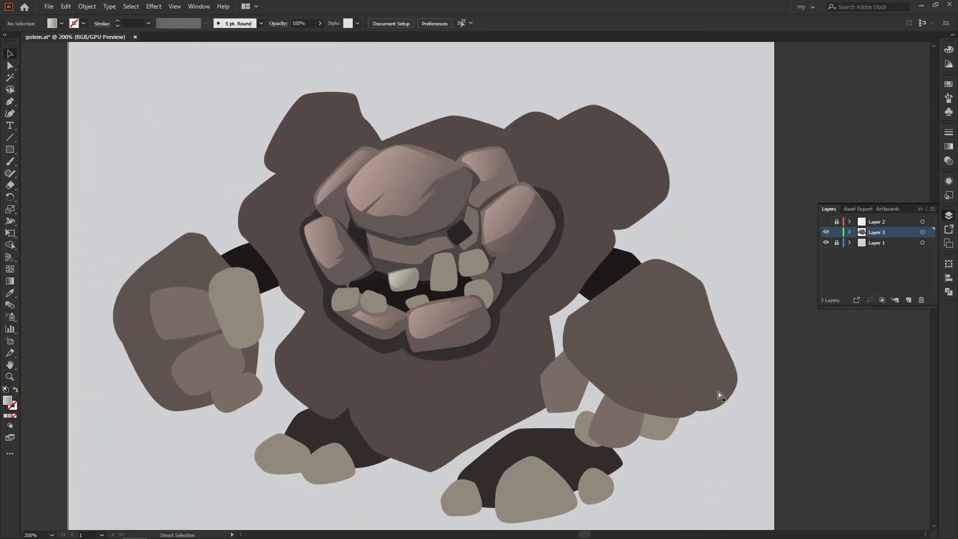
pyautogui.hotkey('ctrl', '+')
pyautogui.hotkey('ctrl', '+')
pyautogui.click(411, 221)
pyautogui.moveTo(389, 287); pyautogui.dragTo(387, 302)
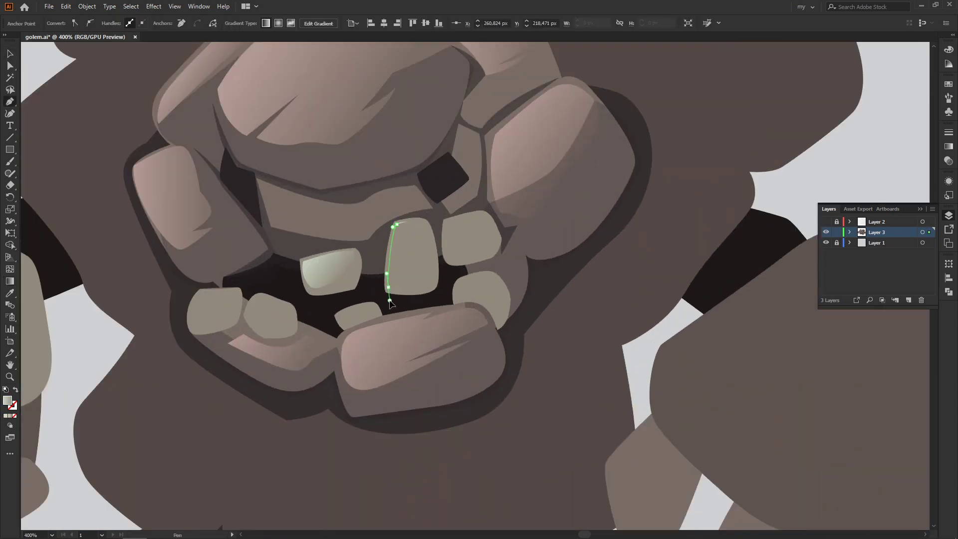
pyautogui.click(405, 290)
pyautogui.click(415, 256)
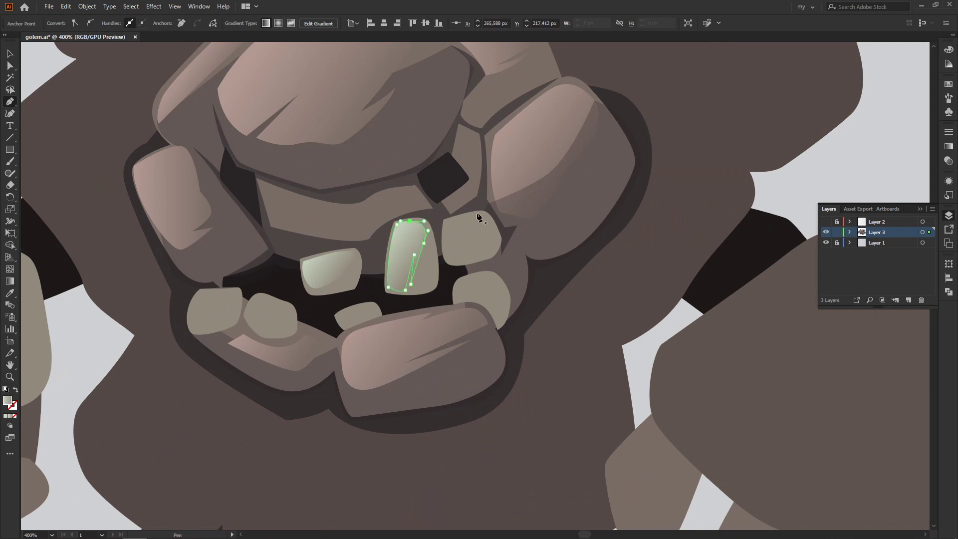
# Draw a curved highlight shape on the next upper tooth.
pyautogui.click(478, 213)
pyautogui.click(449, 222)
pyautogui.click(445, 255)
pyautogui.moveTo(465, 239); pyautogui.dragTo(470, 233)
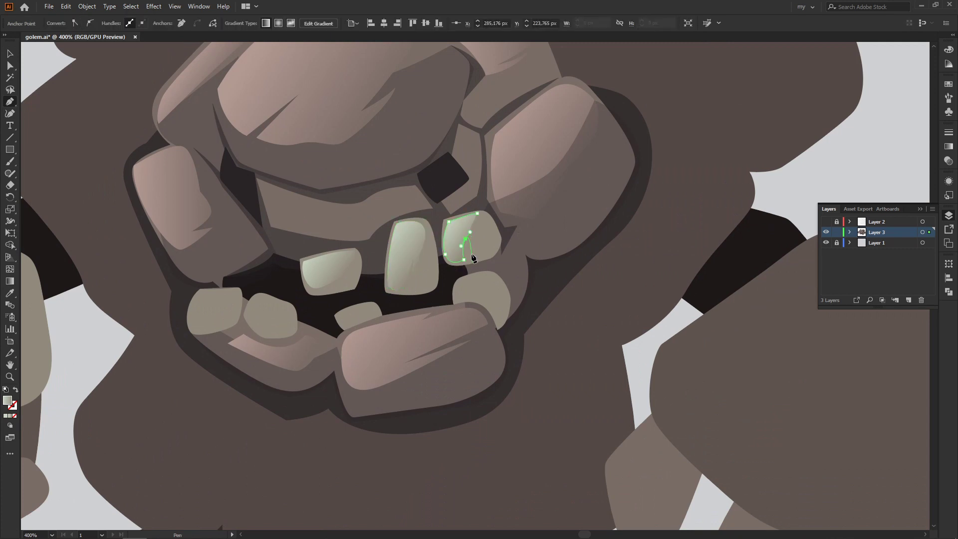
pyautogui.click(478, 213)
pyautogui.press('v')
pyautogui.hotkey('ctrl', 'shift', 'a')
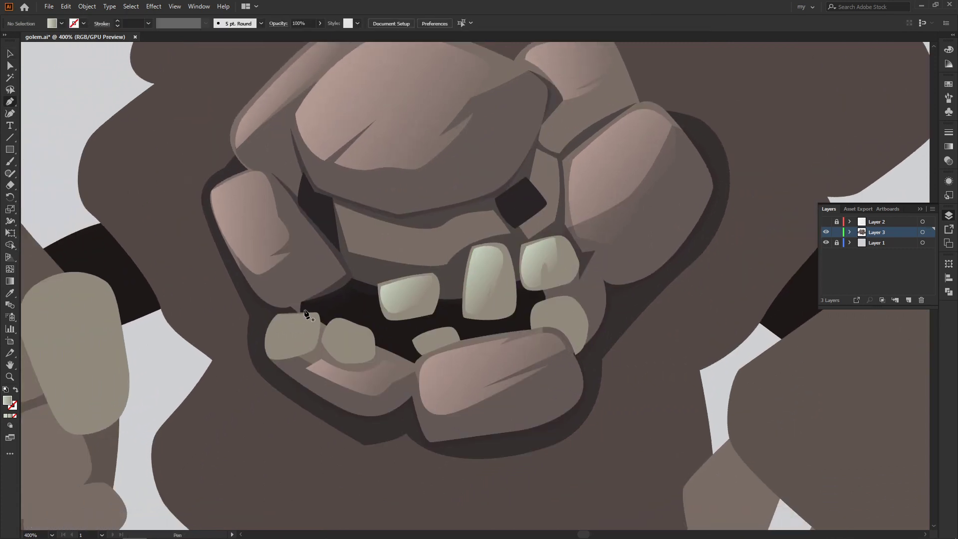
# Add a curved highlight path across the lower-left tooth and its neighbour.
pyautogui.click(278, 317)
pyautogui.moveTo(270, 345); pyautogui.dragTo(287, 352)
pyautogui.moveTo(306, 317); pyautogui.dragTo(331, 317)
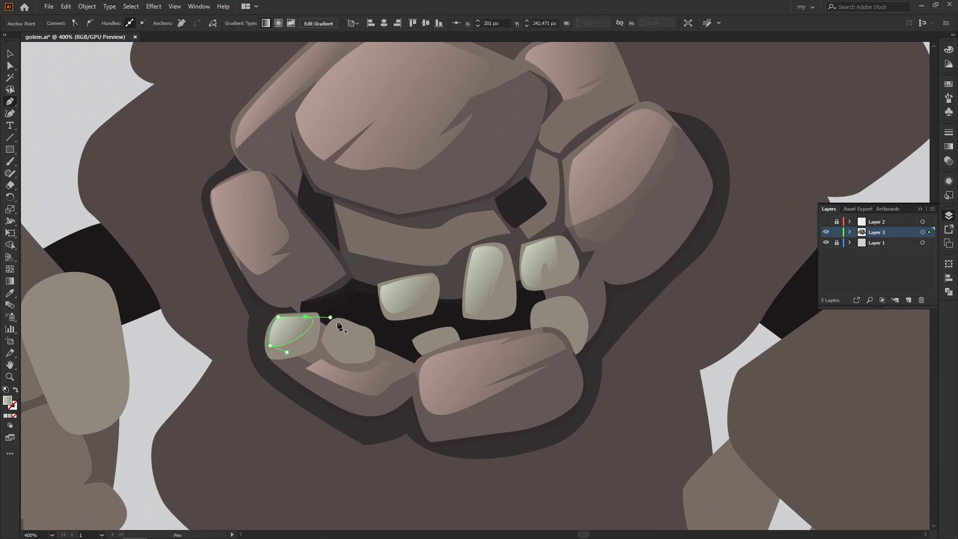
pyautogui.press('v')
pyautogui.hotkey('ctrl', 'shift', 'a')
pyautogui.hotkey('ctrl', '-')
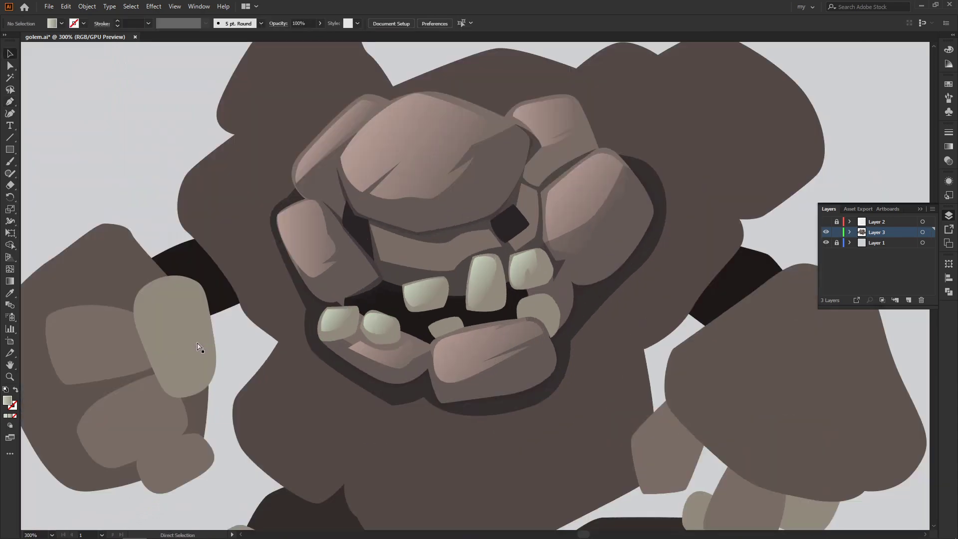
pyautogui.hotkey('ctrl', '+')
# Recolour the small middle lower tooth to a duller grey.
pyautogui.click(344, 376)
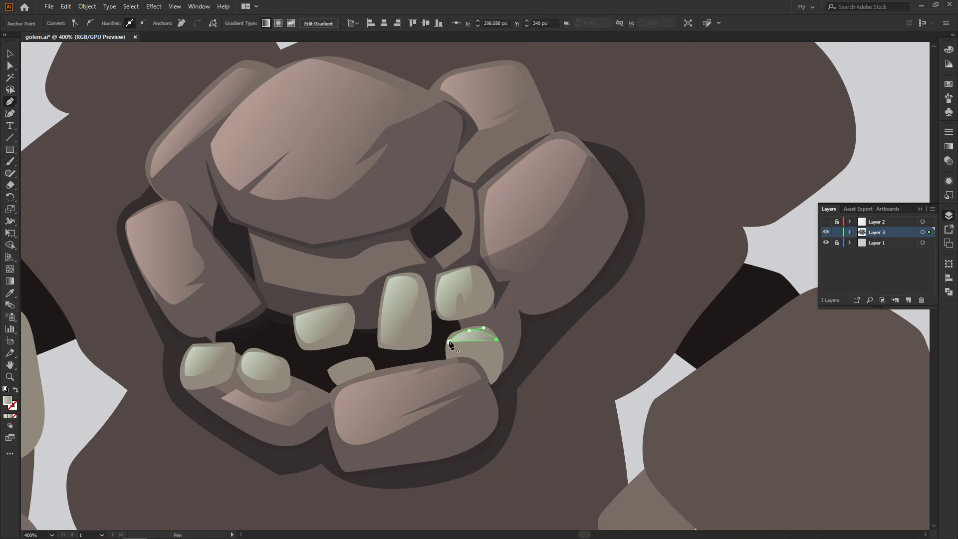
pyautogui.press('v')
pyautogui.doubleClick(7, 400)
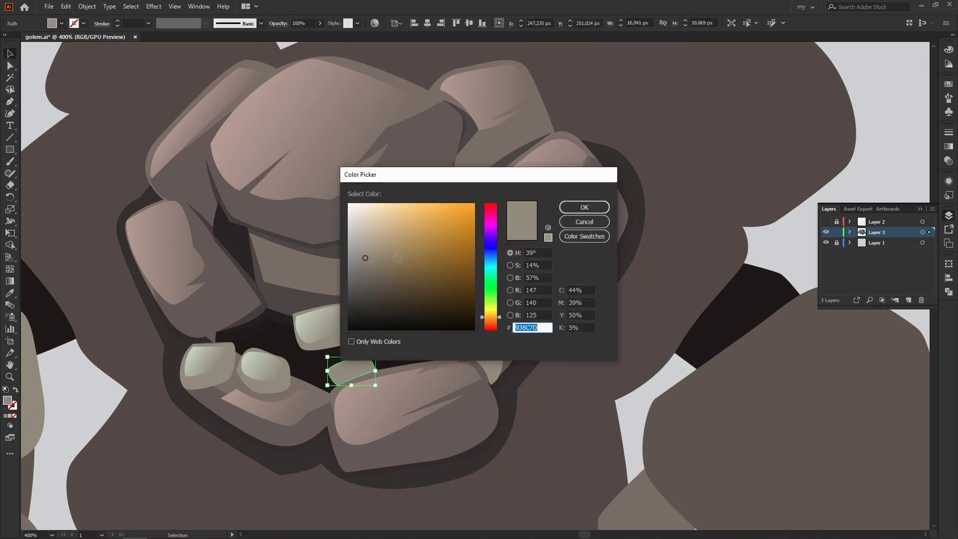
pyautogui.click(579, 208)
pyautogui.hotkey('ctrl', 'shift', 'a')
pyautogui.hotkey('ctrl', '-')
# Check a lip rock, then zoom in on the face cracks.
pyautogui.hotkey('ctrl', '-')
pyautogui.hotkey('ctrl', '+')
pyautogui.hotkey('ctrl', '+')
pyautogui.hotkey('ctrl', '+')
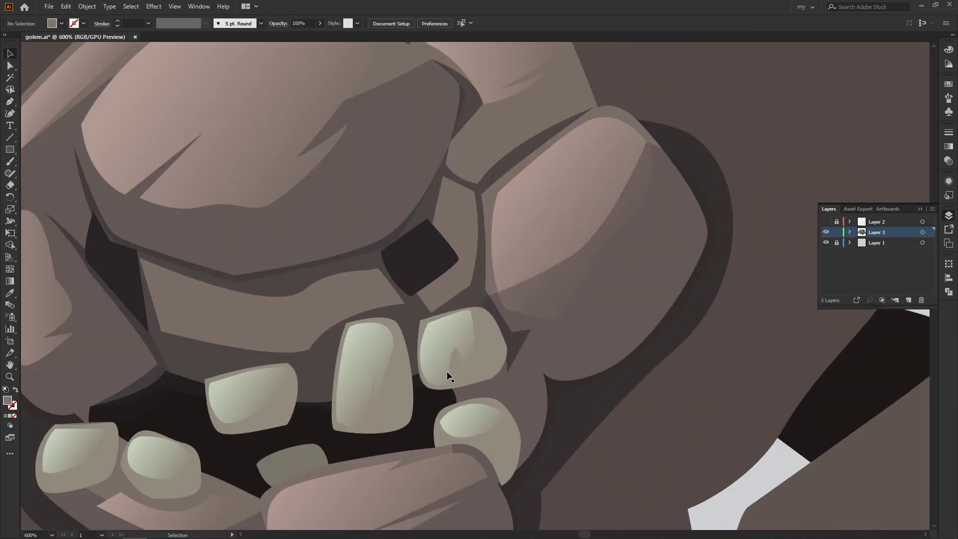
pyautogui.scroll(-2, 445, 374)
pyautogui.click(422, 407)
pyautogui.hotkey('ctrl', 'shift', 'a')
pyautogui.hotkey('ctrl', '-')
pyautogui.hotkey('ctrl', '-')
pyautogui.scroll(2, 488, 377)
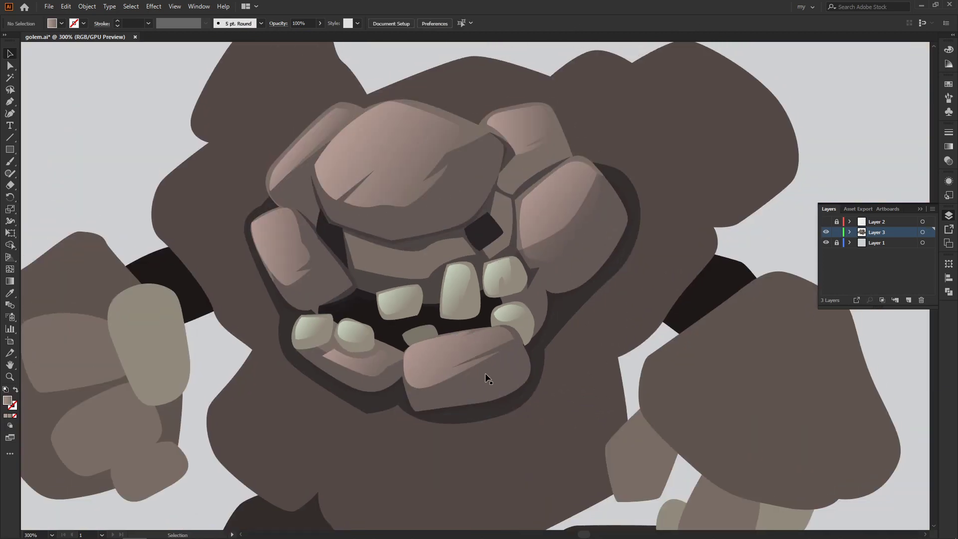
pyautogui.hotkey('ctrl', '+')
# Pull the crack's spike anchor lower beside the right tooth.
pyautogui.press('a')
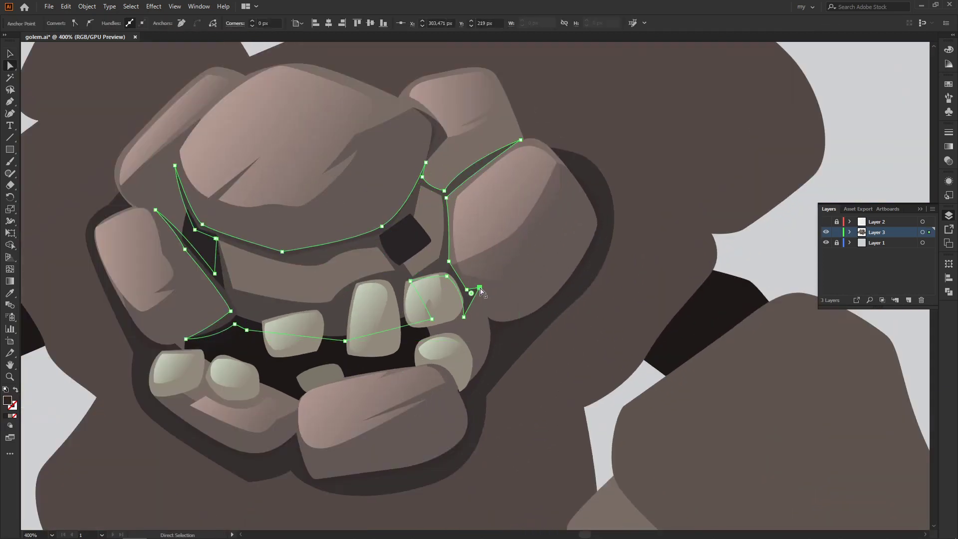
pyautogui.moveTo(480, 288); pyautogui.dragTo(488, 317)
pyautogui.press('v')
pyautogui.press('a')
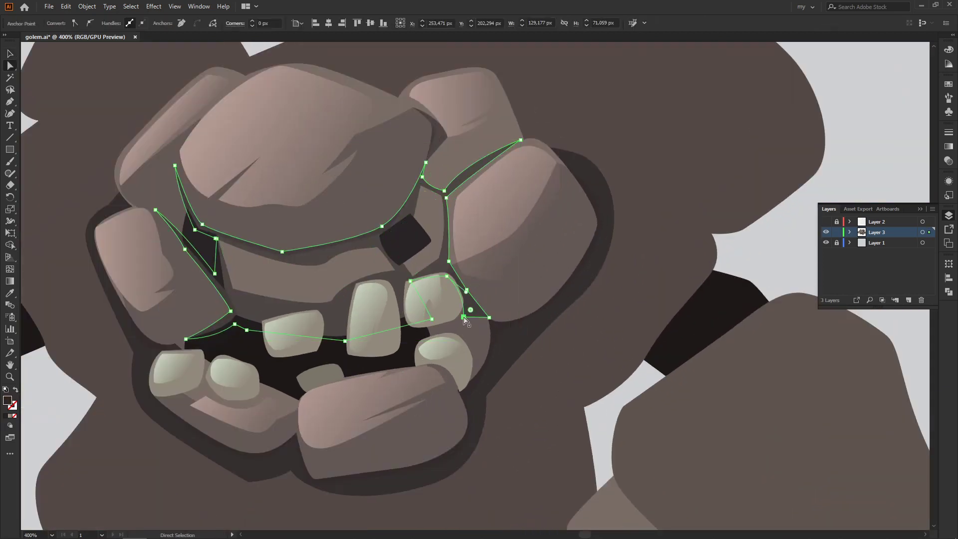
pyautogui.click(604, 415)
pyautogui.hotkey('ctrl', '-')
pyautogui.hotkey('ctrl', '-')
pyautogui.scroll(-1, 609, 390)
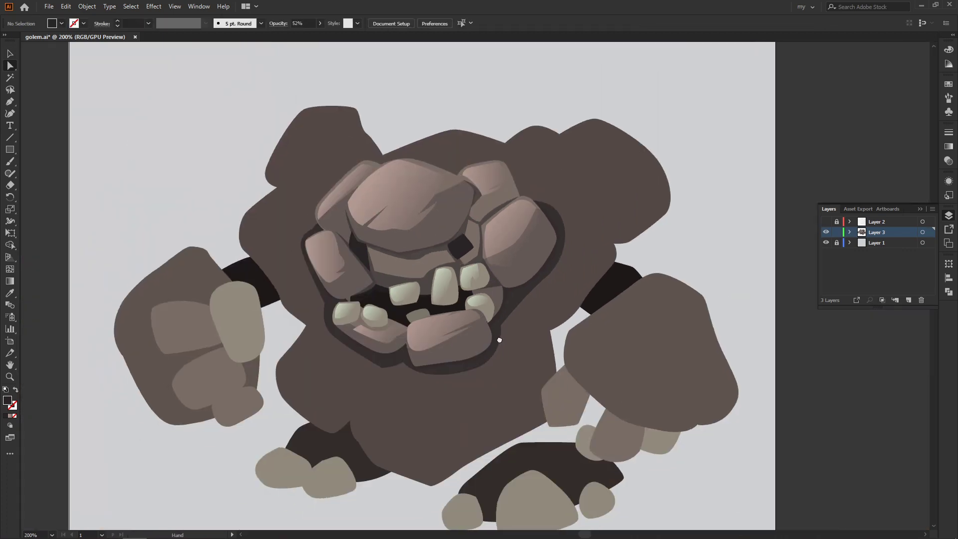
pyautogui.scroll(-1, 617, 352)
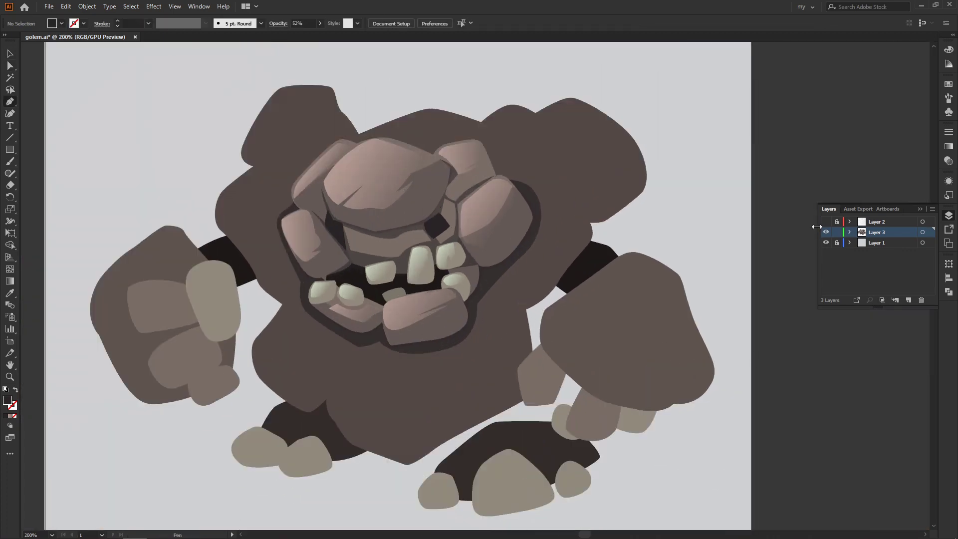
# With the sketch shown, trace the body shadow's left side and bottom edge.
pyautogui.click(826, 221)
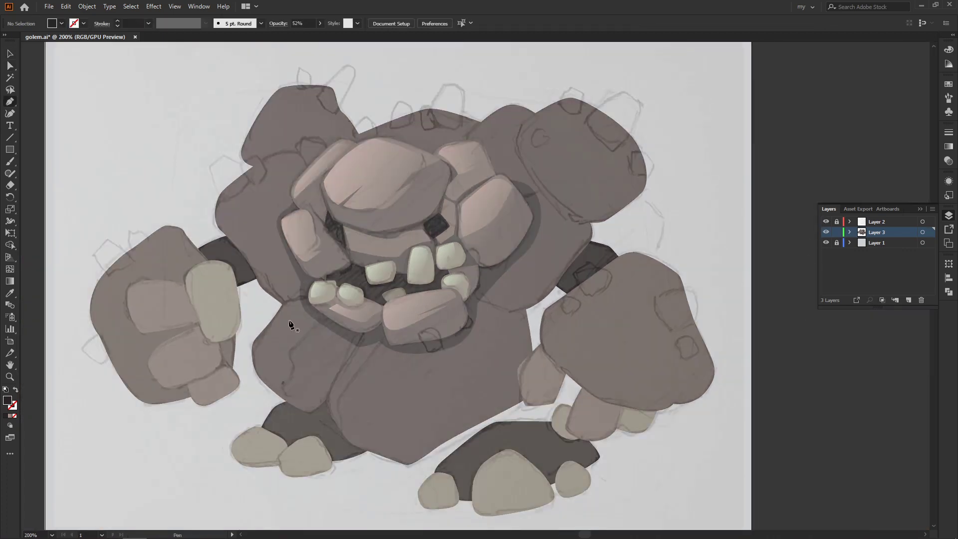
pyautogui.click(321, 298)
pyautogui.moveTo(298, 343); pyautogui.dragTo(286, 352)
pyautogui.click(262, 381)
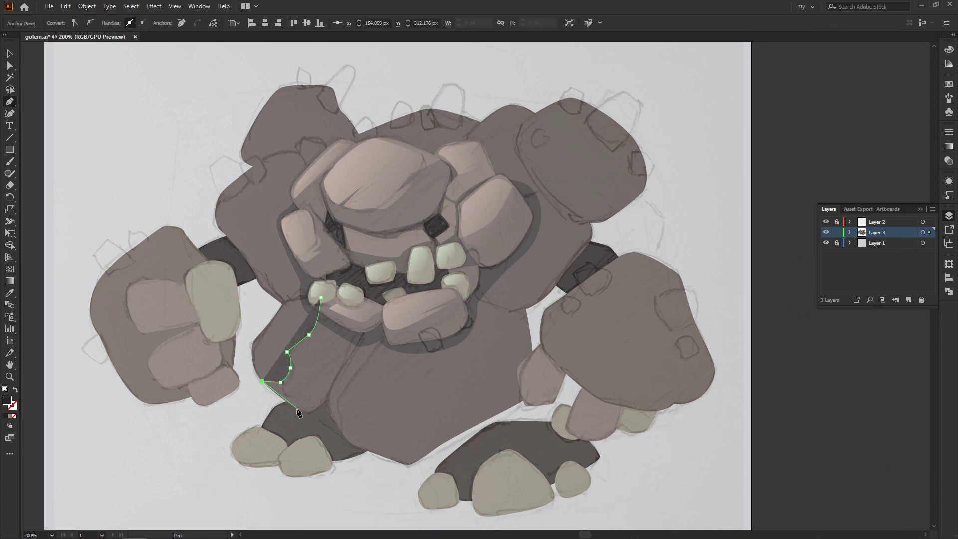
pyautogui.moveTo(322, 412); pyautogui.dragTo(323, 410)
pyautogui.click(326, 403)
pyautogui.click(346, 444)
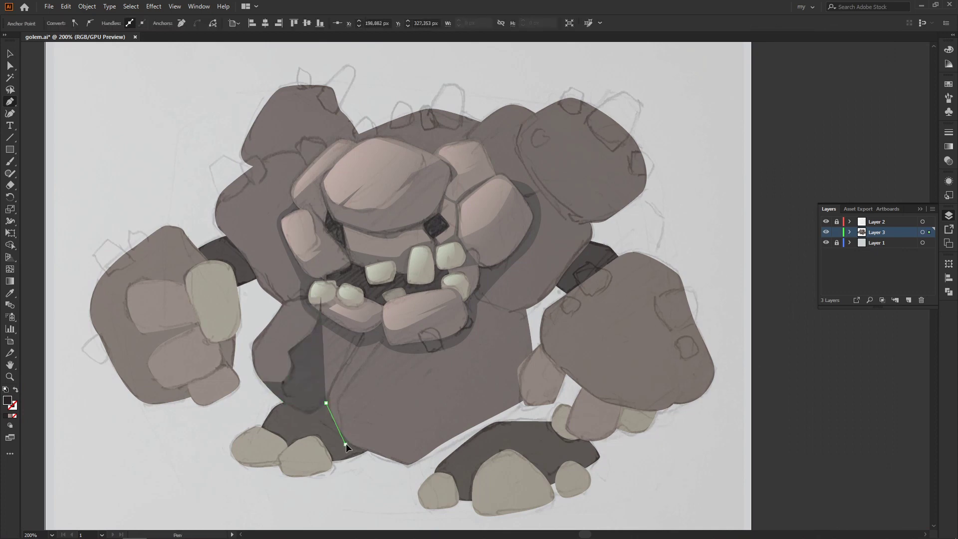
pyautogui.click(407, 465)
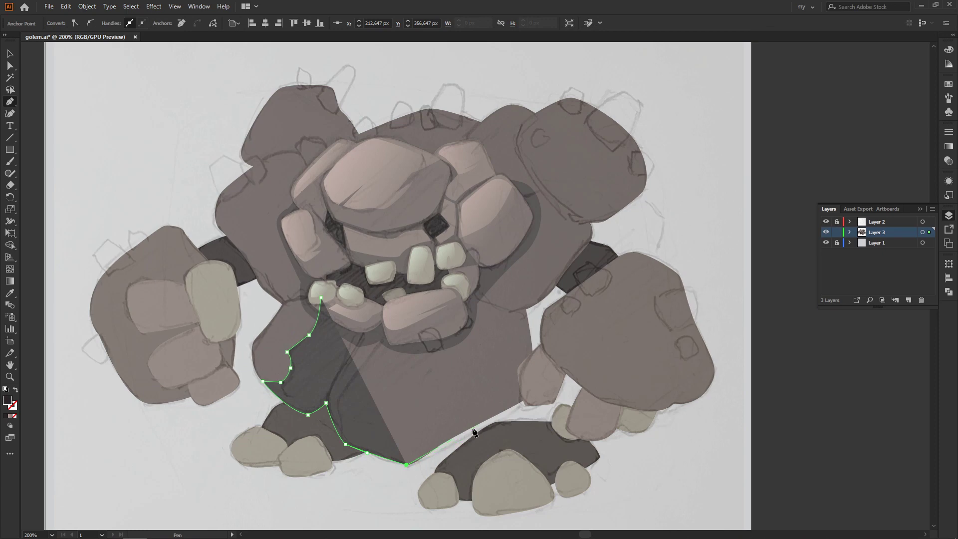
pyautogui.click(533, 398)
pyautogui.click(542, 342)
# Complete the body shadow up the right side and back under the mouth.
pyautogui.click(528, 310)
pyautogui.click(549, 290)
pyautogui.click(571, 266)
pyautogui.click(593, 245)
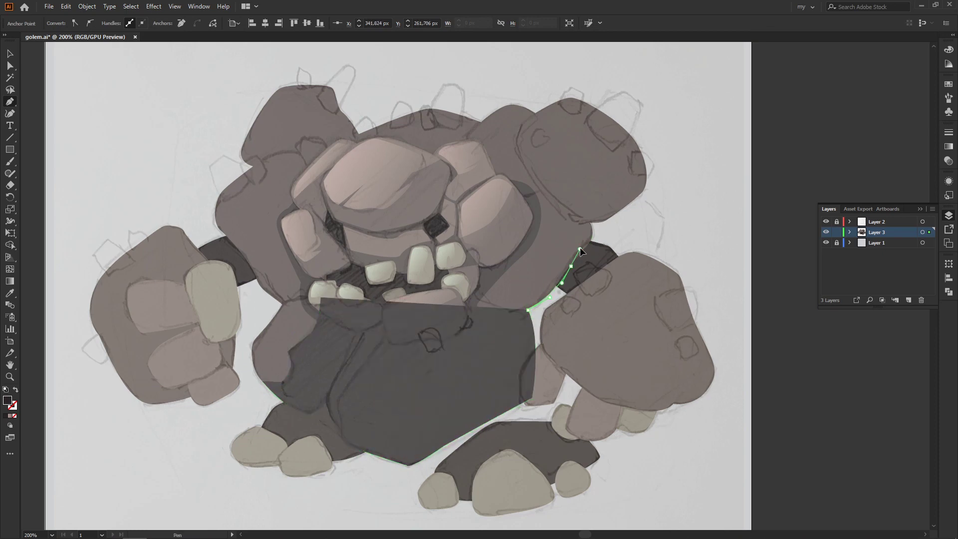
pyautogui.click(593, 225)
pyautogui.click(577, 240)
pyautogui.click(500, 250)
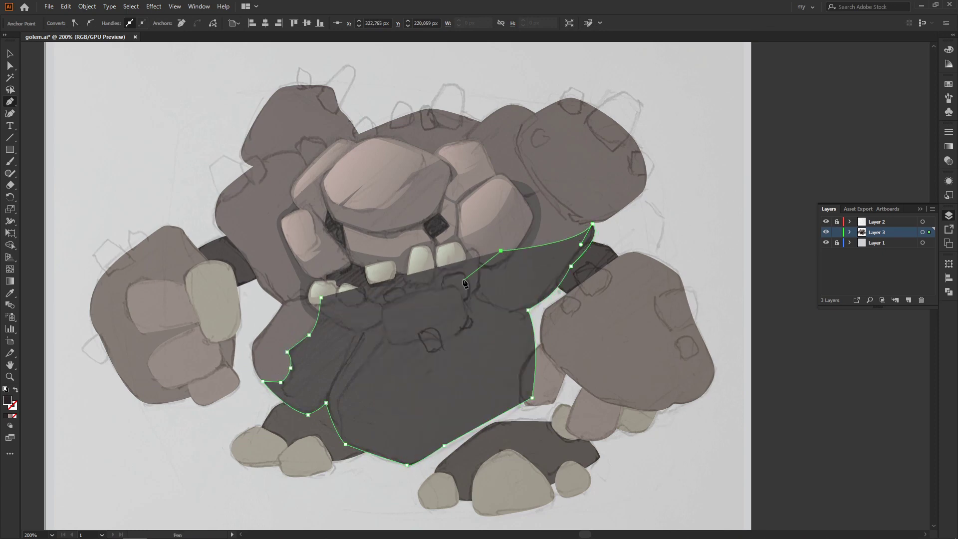
pyautogui.click(397, 294)
pyautogui.click(377, 399)
# Draw a curved crack shape on the lower body.
pyautogui.click(321, 298)
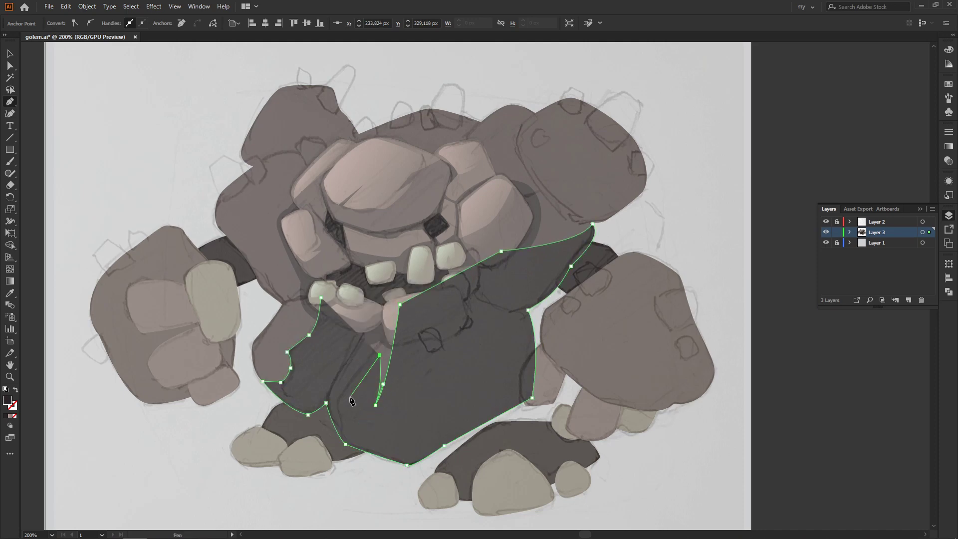
pyautogui.click(344, 425)
pyautogui.moveTo(331, 393); pyautogui.dragTo(330, 368)
pyautogui.click(321, 300)
pyautogui.click(374, 316)
pyautogui.click(344, 426)
pyautogui.click(362, 314)
pyautogui.click(362, 314)
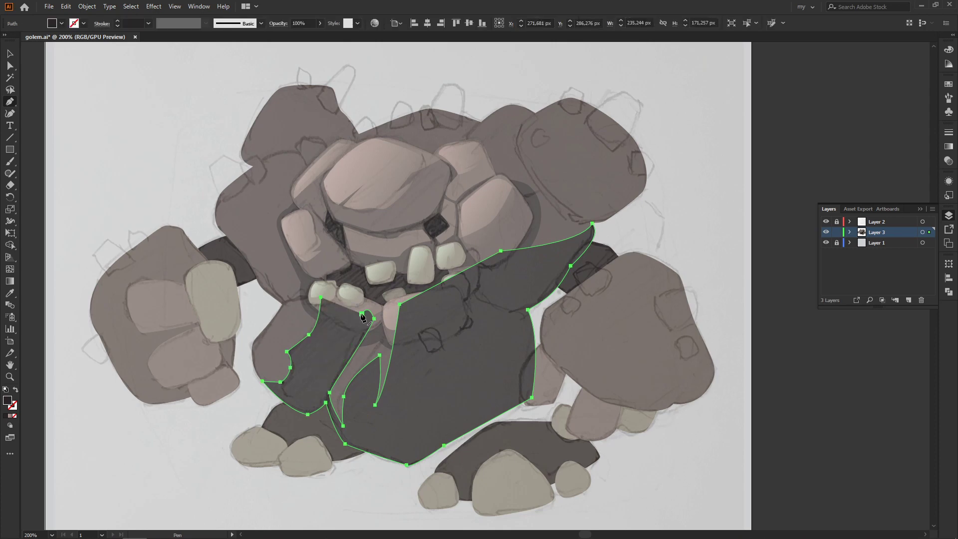
# Hide the sketch and fill the new shape with a colour sampled from the artwork.
pyautogui.click(826, 221)
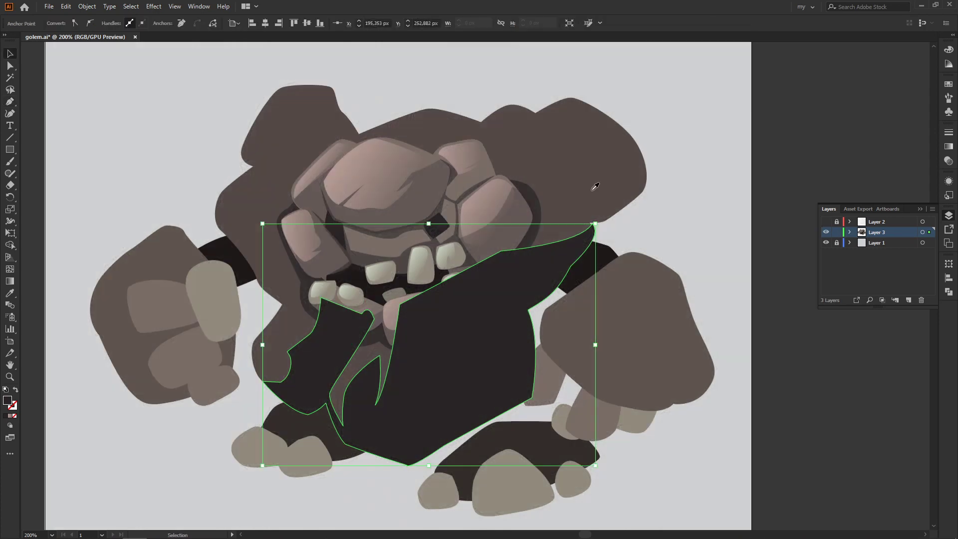
pyautogui.press('i')
pyautogui.click(565, 267)
pyautogui.press('v')
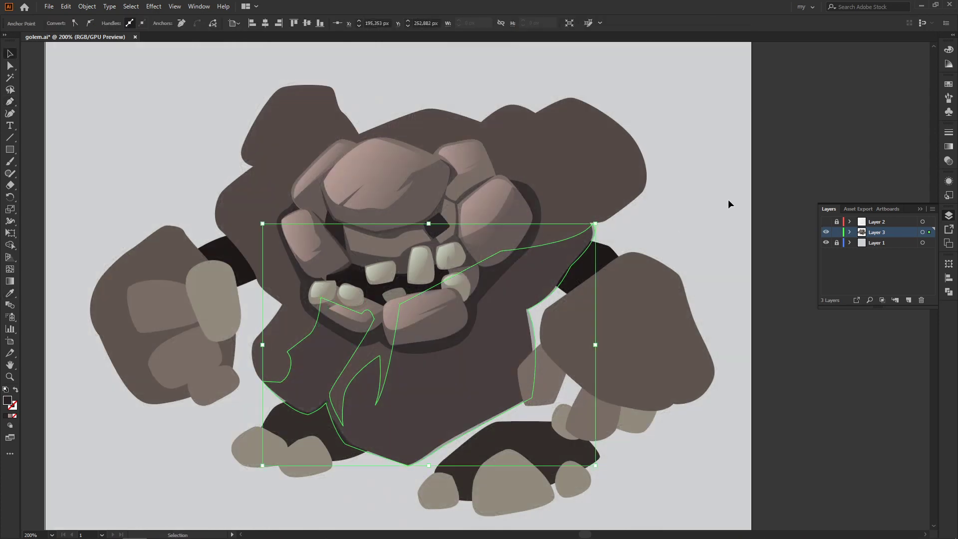
pyautogui.click(729, 199)
# Rotate the face rock group slightly counter-clockwise.
pyautogui.click(550, 358)
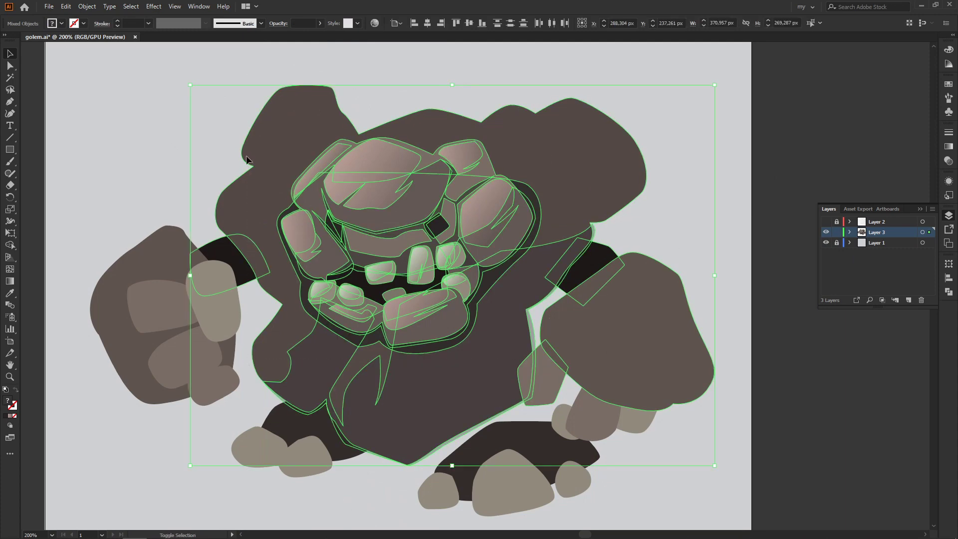
pyautogui.keyDown('shift'); pyautogui.click(247, 155); pyautogui.keyUp('shift')
pyautogui.keyDown('shift'); pyautogui.click(354, 355); pyautogui.keyUp('shift')
pyautogui.keyDown('shift'); pyautogui.click(591, 258); pyautogui.keyUp('shift')
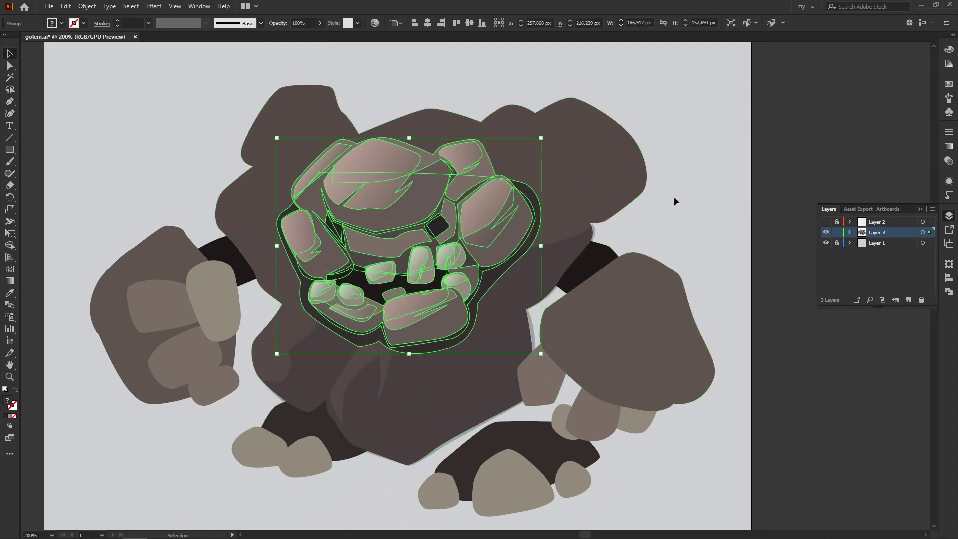
pyautogui.moveTo(547, 134); pyautogui.dragTo(546, 122)
pyautogui.hotkey('ctrl', '-')
pyautogui.click(684, 211)
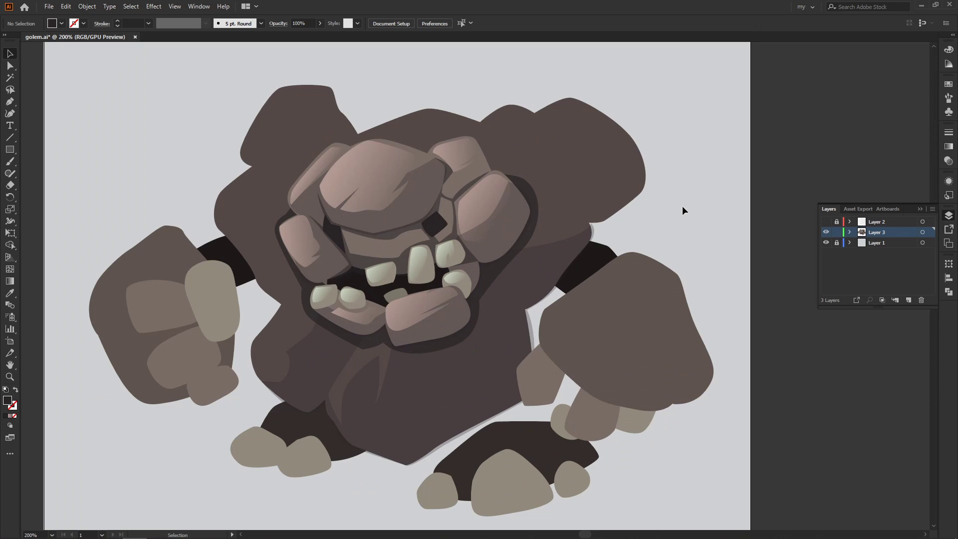
pyautogui.hotkey('ctrl', '+')
pyautogui.hotkey('ctrl', '+')
pyautogui.hotkey('ctrl', '+')
# Check an anchor on the right shoulder outline and re-centre the view.
pyautogui.press('a')
pyautogui.click(701, 160)
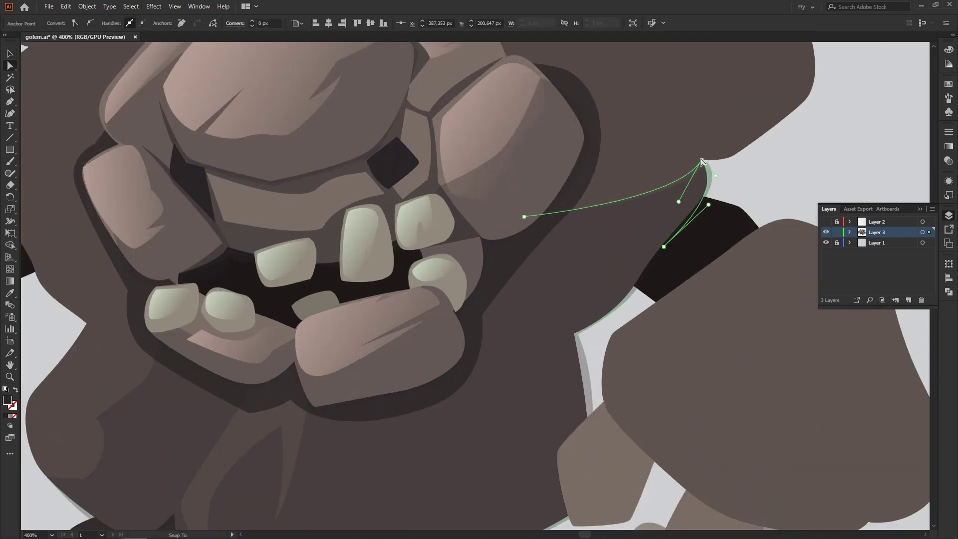
pyautogui.press('v')
pyautogui.hotkey('ctrl', 'shift', 'a')
pyautogui.hotkey('ctrl', '-')
pyautogui.hotkey('ctrl', '-')
pyautogui.moveTo(518, 298); pyautogui.dragTo(549, 307)
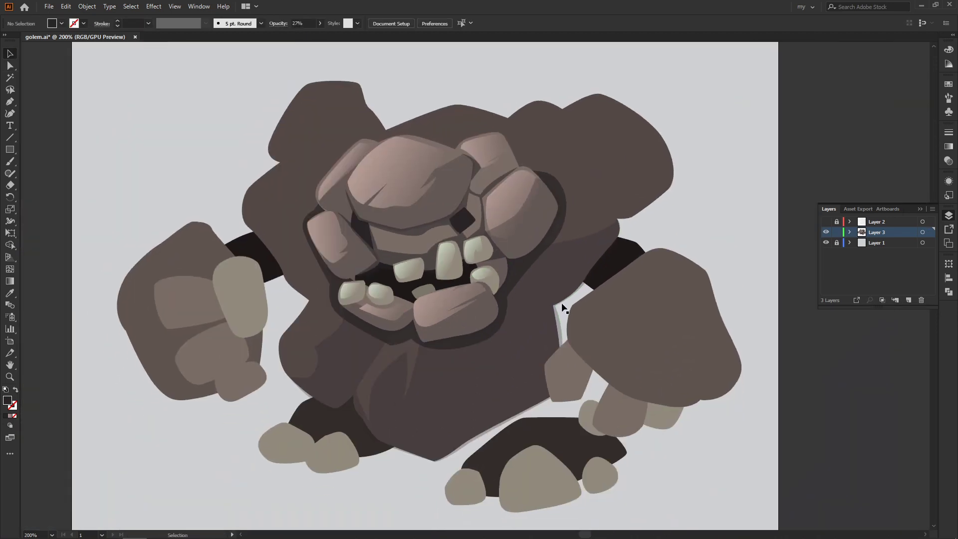
# Draw a curved shadow shape on the right shoulder rock.
pyautogui.click(825, 221)
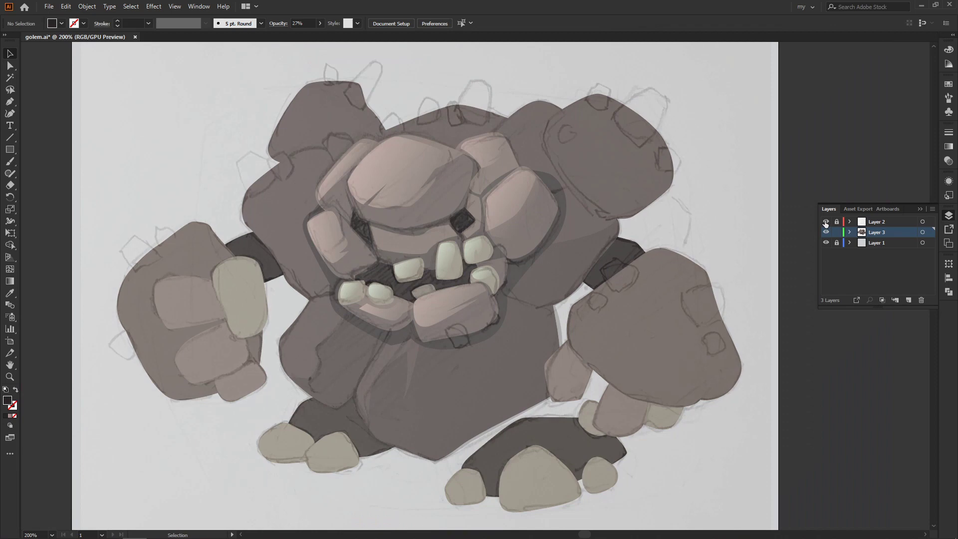
pyautogui.click(554, 163)
pyautogui.moveTo(673, 178)
pyautogui.mouseDown()
pyautogui.moveTo(672, 193)
pyautogui.moveTo(601, 217)
pyautogui.mouseUp()
pyautogui.click(554, 164)
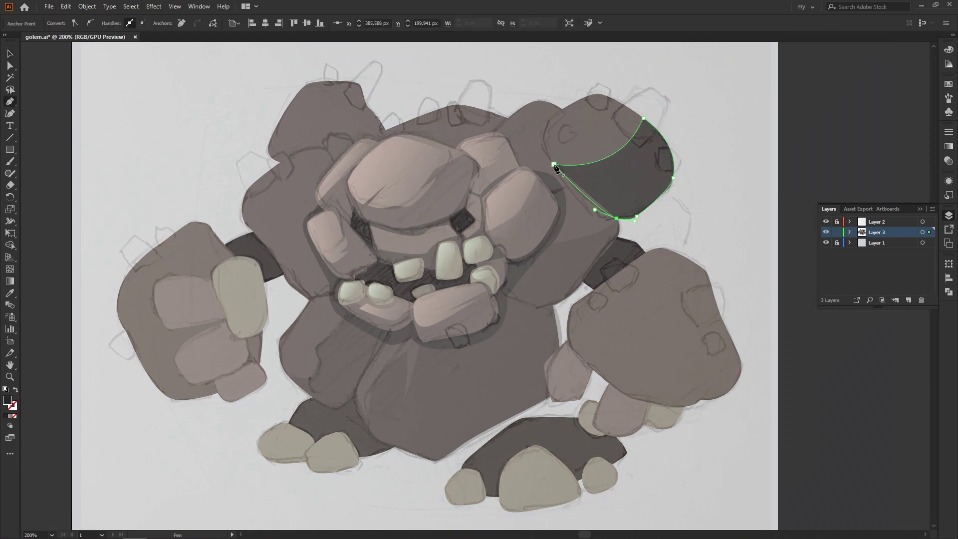
pyautogui.press('v')
pyautogui.click(730, 199)
pyautogui.click(826, 221)
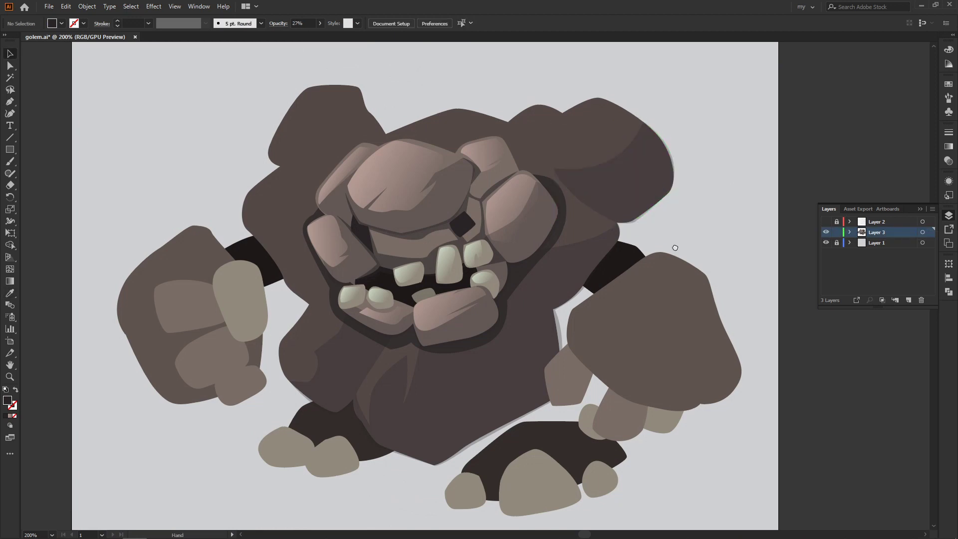
# Draw a curved shadow shape across the lower part of the right fist.
pyautogui.press('p')
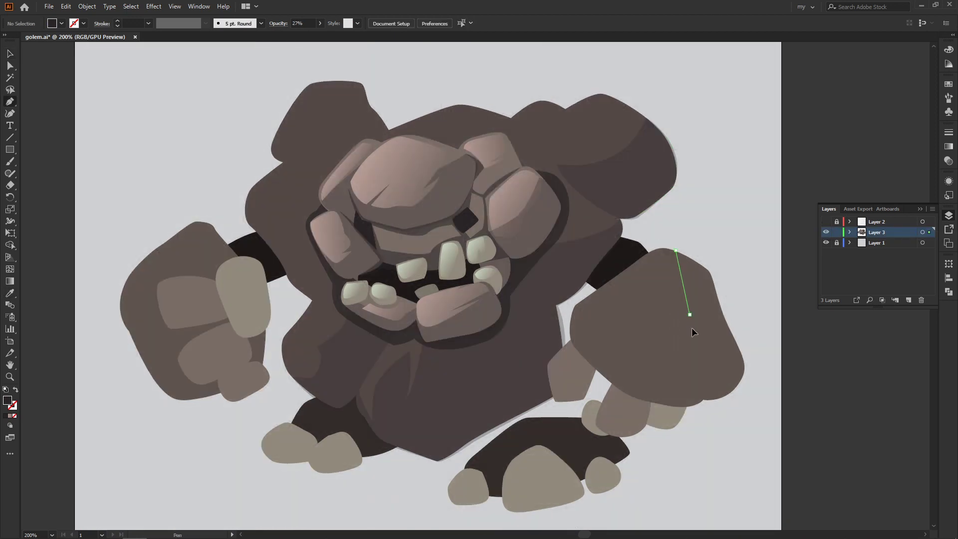
pyautogui.moveTo(675, 277); pyautogui.dragTo(683, 291)
pyautogui.click(618, 373)
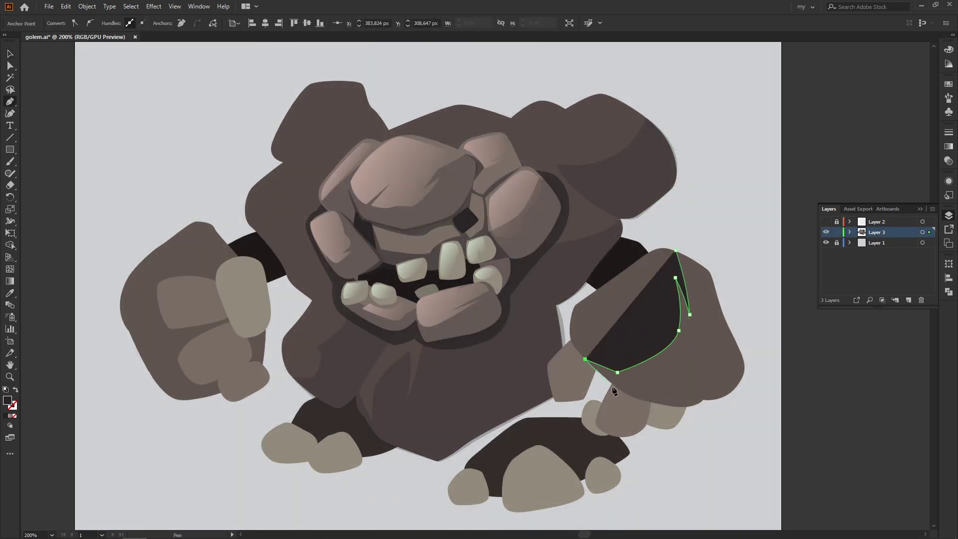
pyautogui.click(587, 359)
pyautogui.click(623, 393)
pyautogui.moveTo(703, 400); pyautogui.dragTo(724, 403)
pyautogui.click(747, 368)
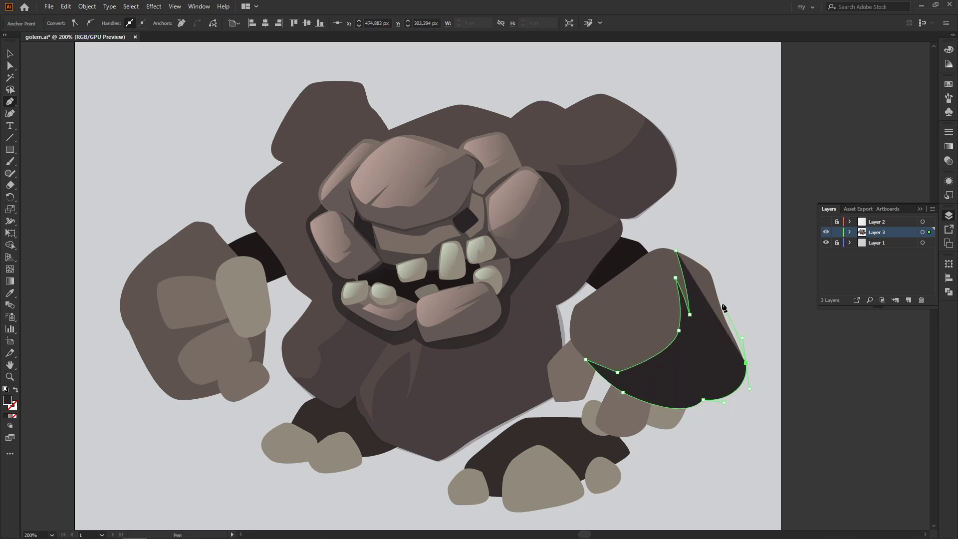
pyautogui.click(717, 291)
pyautogui.click(676, 249)
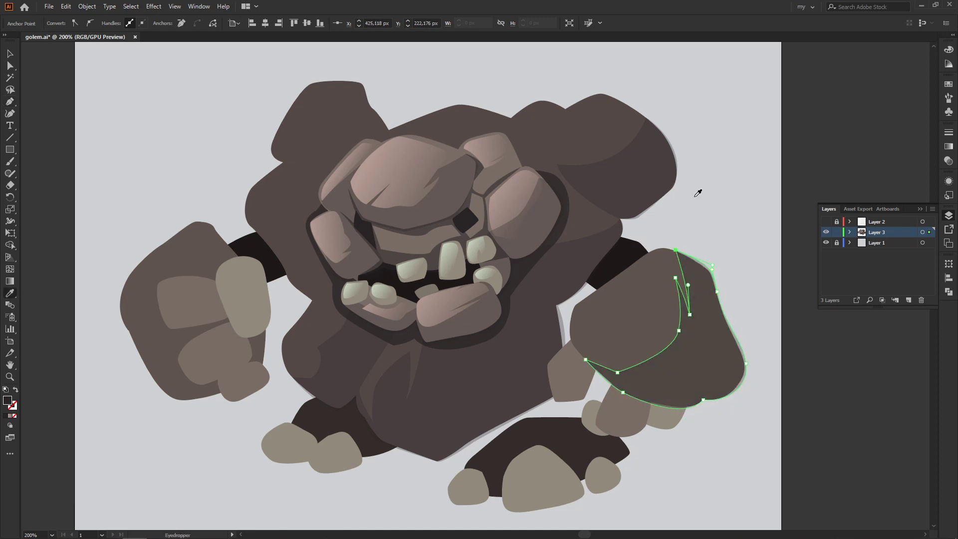
# Inspect the fist shadow up close, then zoom back out to the golem.
pyautogui.press('a')
pyautogui.hotkey('ctrl', '=')
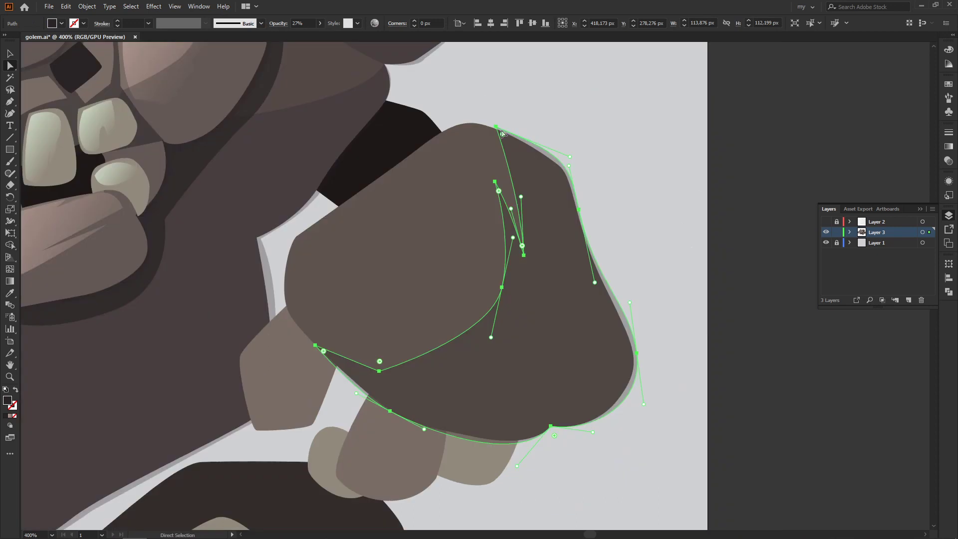
pyautogui.press('v')
pyautogui.hotkey('ctrl', 'shift', 'a')
pyautogui.hotkey('ctrl', '-')
pyautogui.hotkey('ctrl', '-')
pyautogui.hotkey('ctrl', '-')
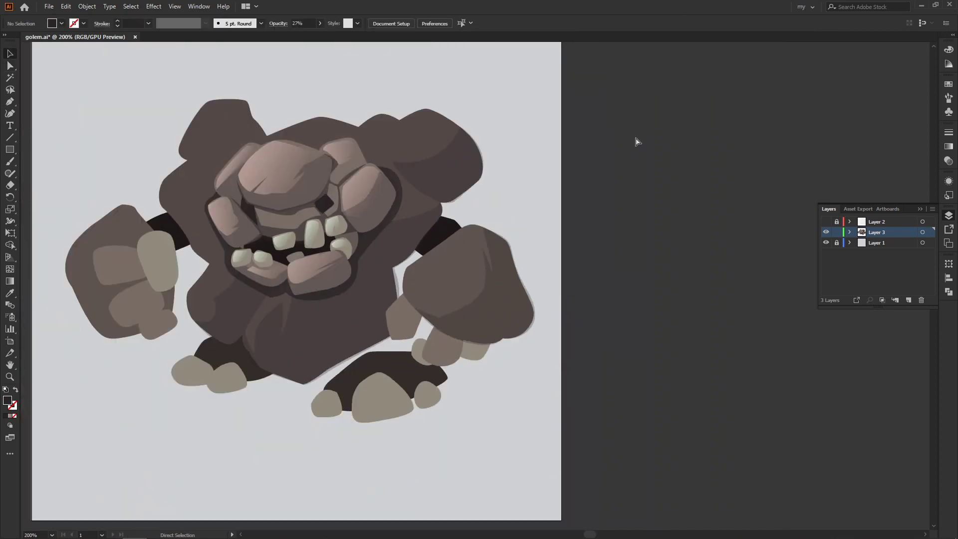
pyautogui.hotkey('ctrl', '=')
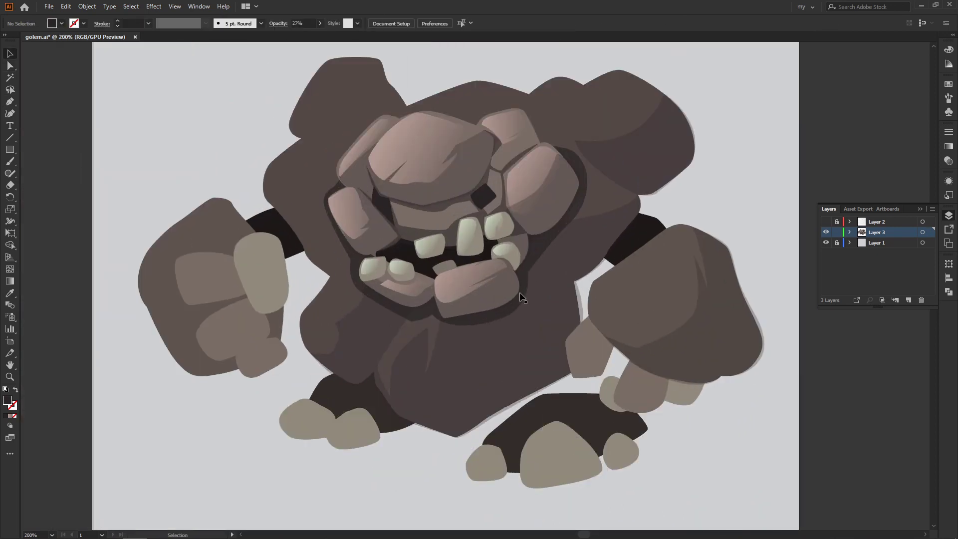
# Draw a curved highlight shape on the body left of the mouth.
pyautogui.click(422, 152)
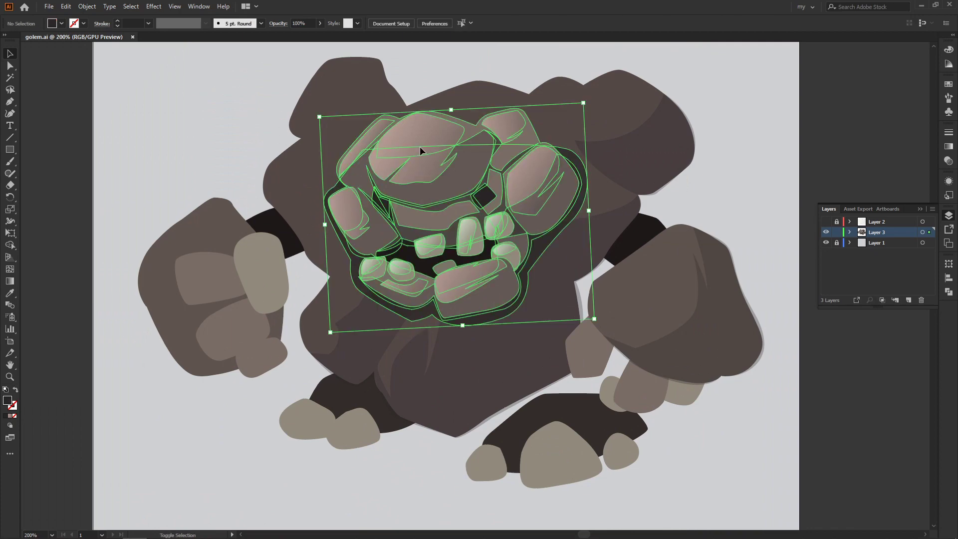
pyautogui.click(776, 220)
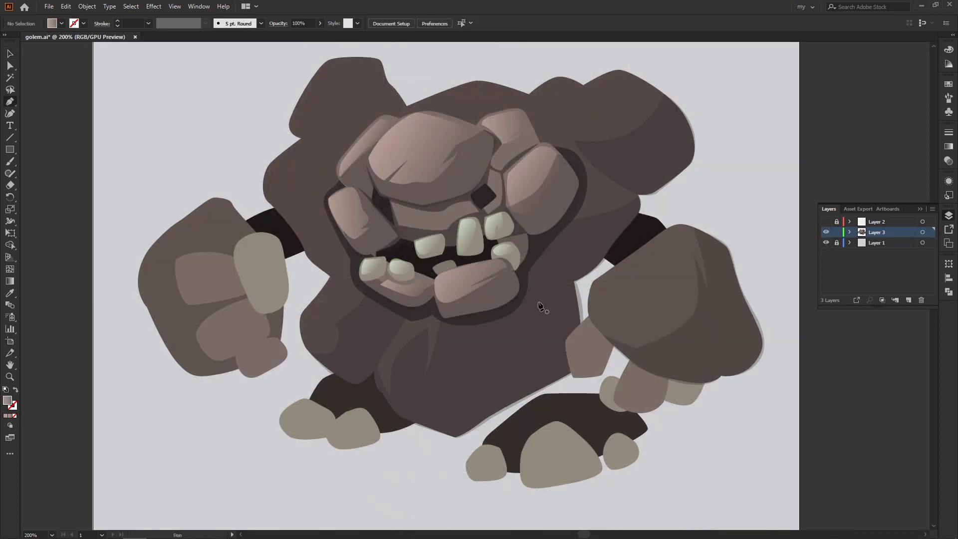
pyautogui.hotkey('ctrl', '=')
pyautogui.click(215, 334)
pyautogui.click(238, 307)
pyautogui.click(263, 276)
pyautogui.click(280, 270)
pyautogui.moveTo(298, 296); pyautogui.dragTo(310, 304)
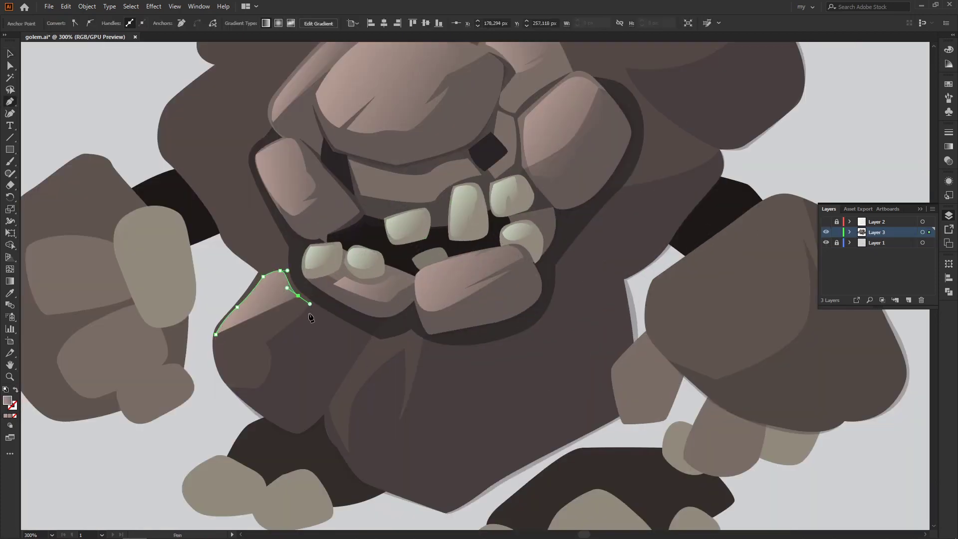
pyautogui.click(270, 340)
pyautogui.moveTo(216, 334); pyautogui.dragTo(218, 314)
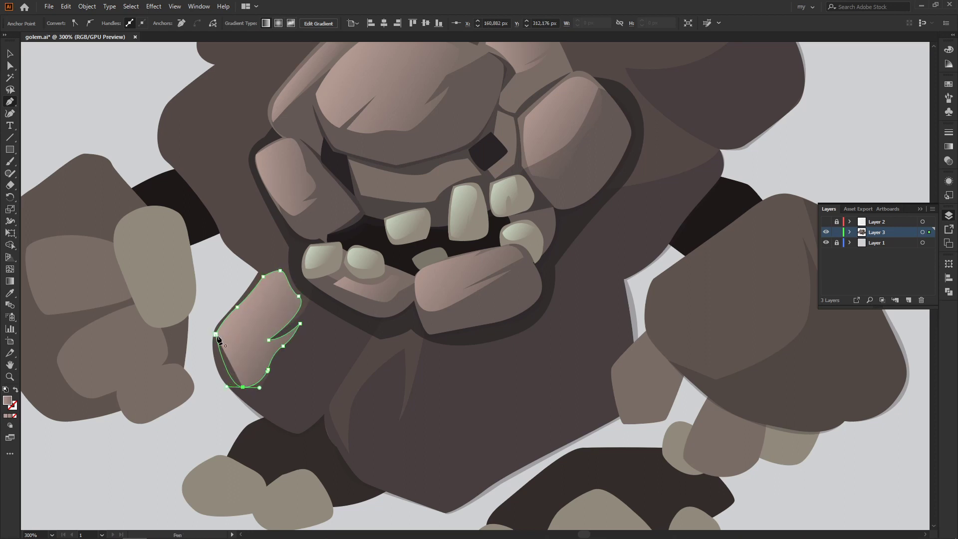
# Give the left-of-mouth highlight a gradient with a sampled stop colour.
pyautogui.press('v')
pyautogui.press('g')
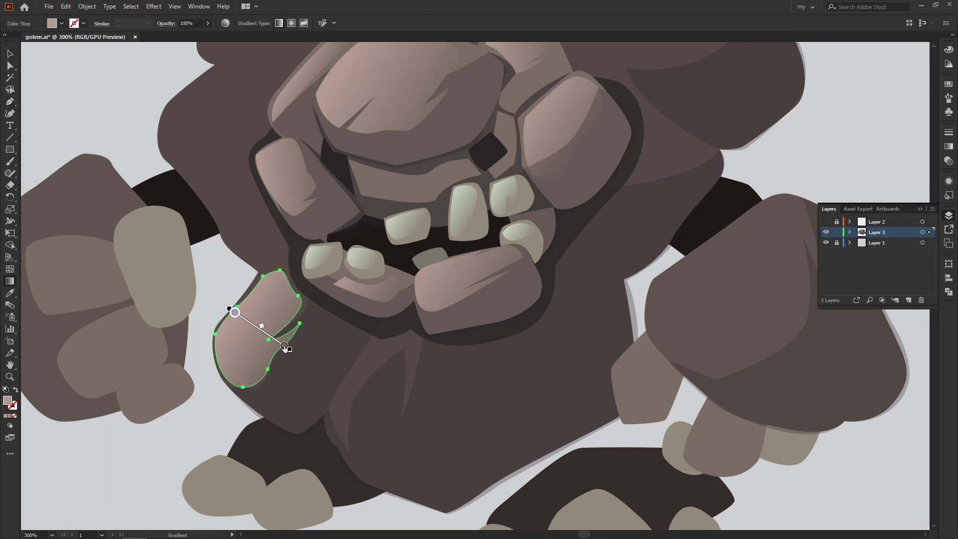
pyautogui.doubleClick(285, 345)
pyautogui.click(158, 418)
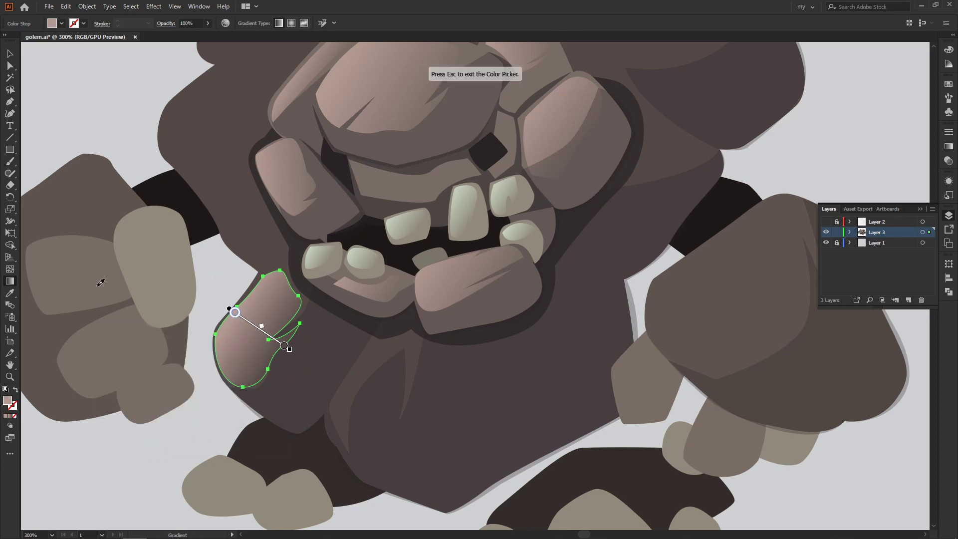
pyautogui.press('Escape')
pyautogui.hotkey('ctrl', 'shift', 'a')
# Draw a triangular highlight shape below the mouth.
pyautogui.hotkey('ctrl', '-')
pyautogui.hotkey('ctrl', '-')
pyautogui.hotkey('ctrl', '+')
pyautogui.hotkey('ctrl', '+')
pyautogui.press('p')
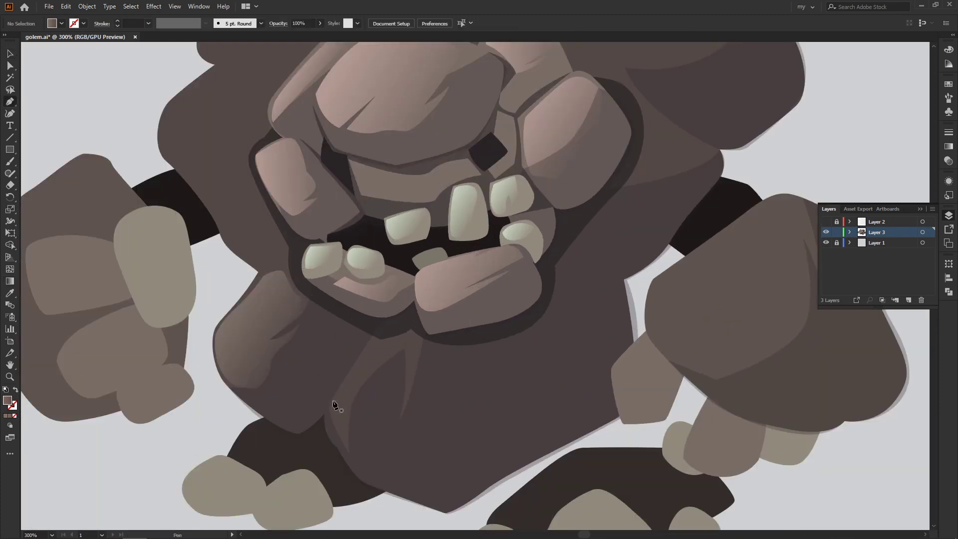
pyautogui.click(327, 409)
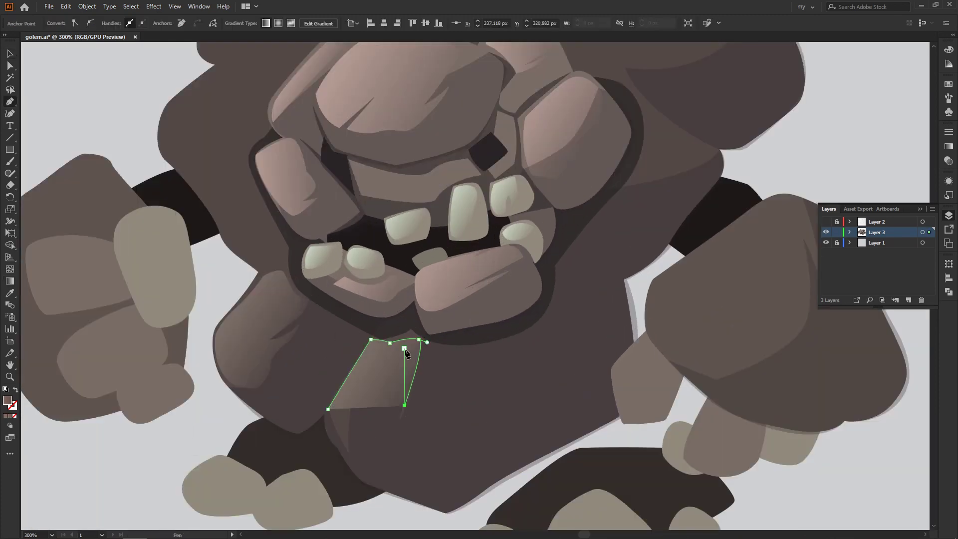
pyautogui.click(351, 452)
pyautogui.click(371, 340)
pyautogui.press('v')
pyautogui.hotkey('ctrl', 'shift', 'a')
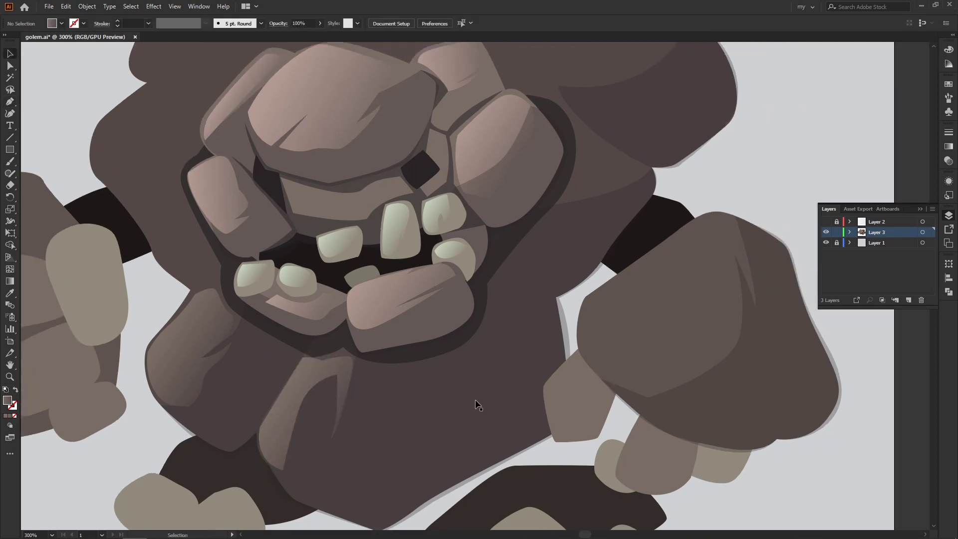
# Draw a curved crack line on the golem's body.
pyautogui.click(380, 366)
pyautogui.moveTo(360, 456); pyautogui.dragTo(376, 436)
pyautogui.click(409, 374)
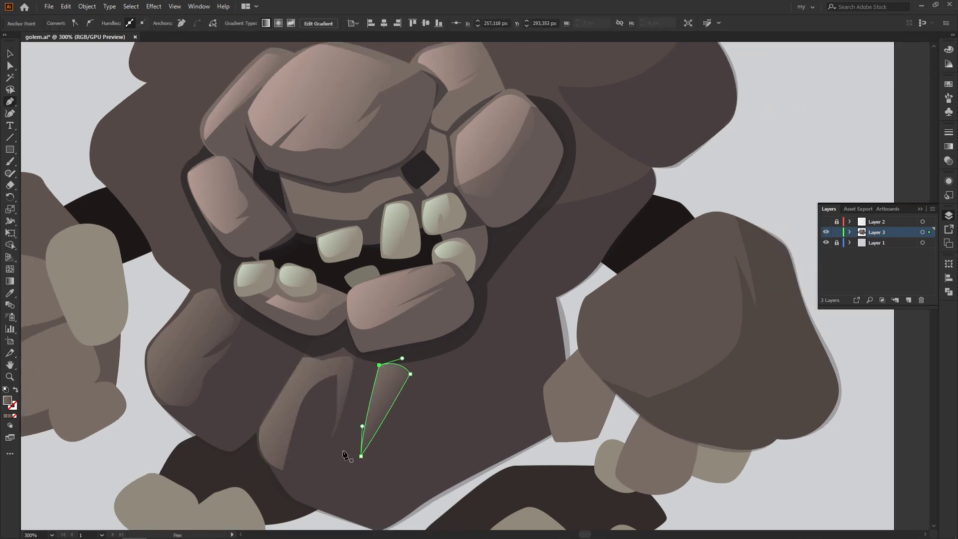
pyautogui.press('v')
pyautogui.hotkey('ctrl', 'shift', 'a')
# At 200% view, outline a shading shape on the left shoulder.
pyautogui.hotkey('ctrl', '0')
pyautogui.hotkey('ctrl', '+')
pyautogui.click(826, 221)
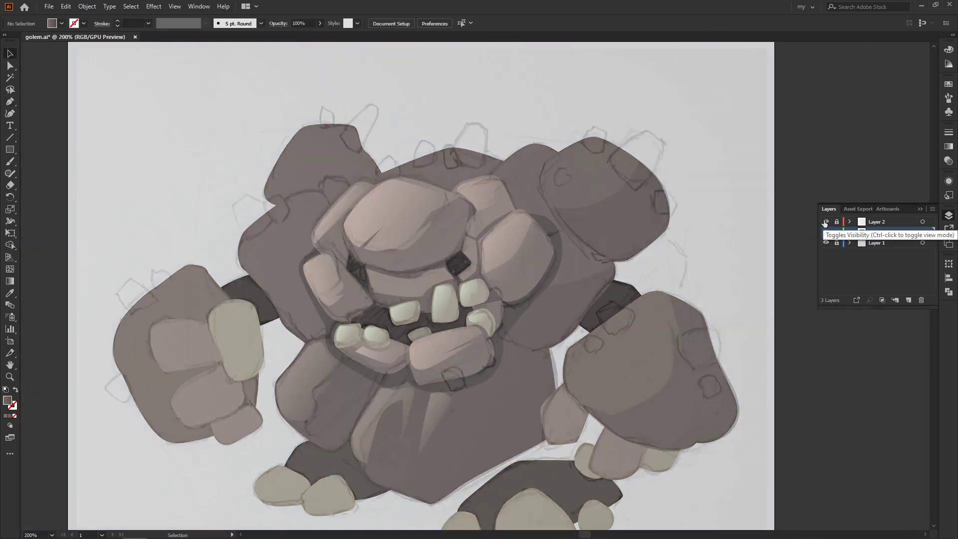
pyautogui.press('p')
pyautogui.click(242, 259)
pyautogui.click(292, 197)
pyautogui.click(330, 201)
pyautogui.click(302, 240)
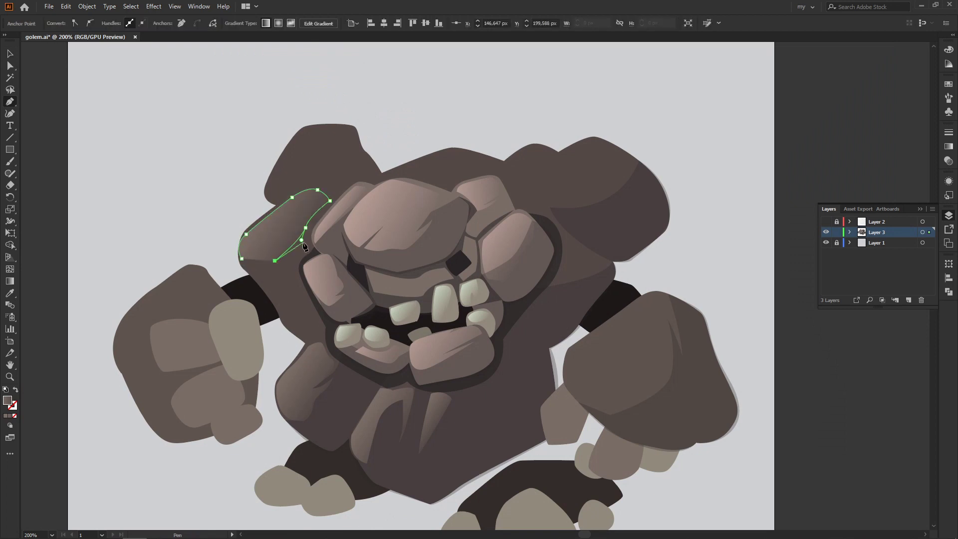
pyautogui.moveTo(290, 269); pyautogui.dragTo(278, 278)
pyautogui.press('Escape')
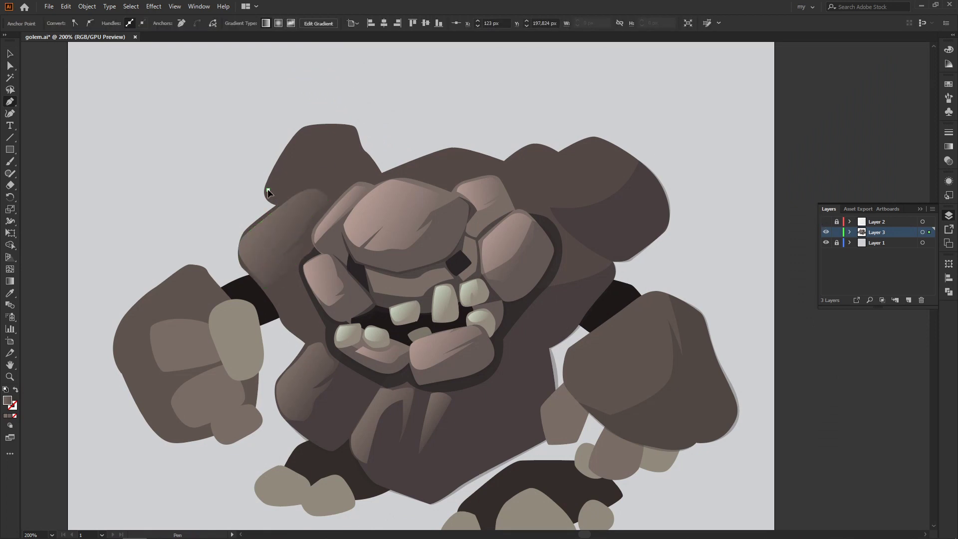
# Outline a curved highlight shape on the top-left rock.
pyautogui.click(268, 188)
pyautogui.click(298, 130)
pyautogui.moveTo(351, 129); pyautogui.dragTo(352, 143)
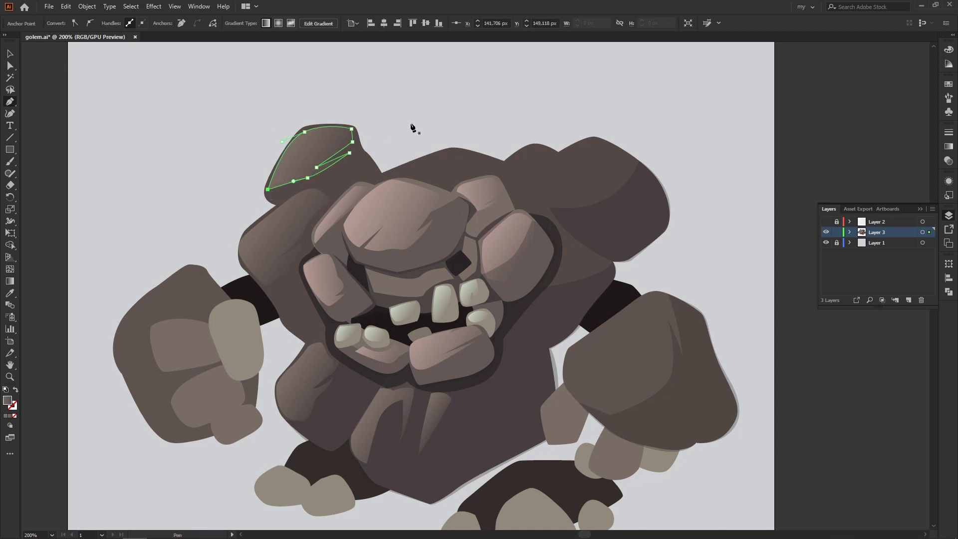
pyautogui.scroll(-1, 413, 128)
pyautogui.click(297, 130)
# Apply a gradient to the top-left rock highlight and set its stop colour in RGB.
pyautogui.press('g')
pyautogui.doubleClick(294, 127)
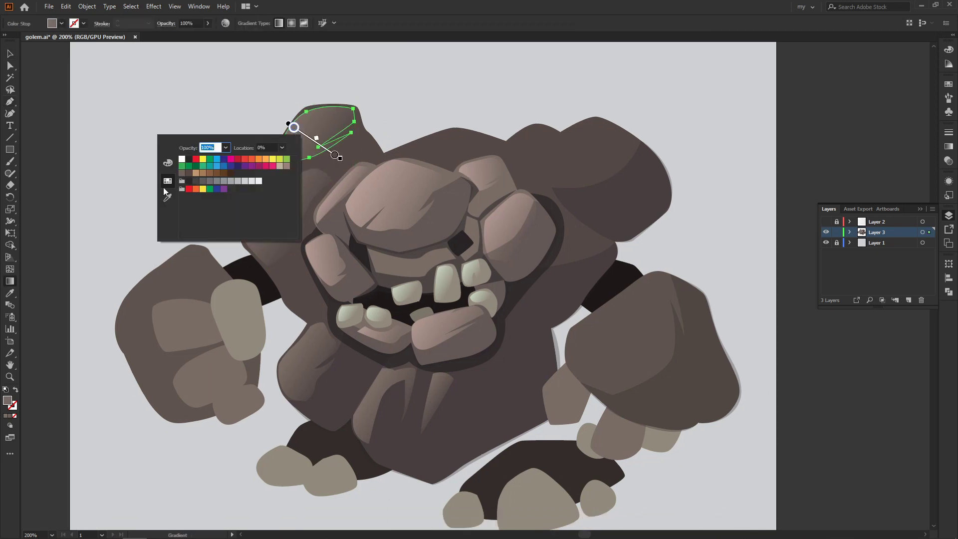
pyautogui.click(168, 163)
pyautogui.press('Escape')
pyautogui.click(294, 190)
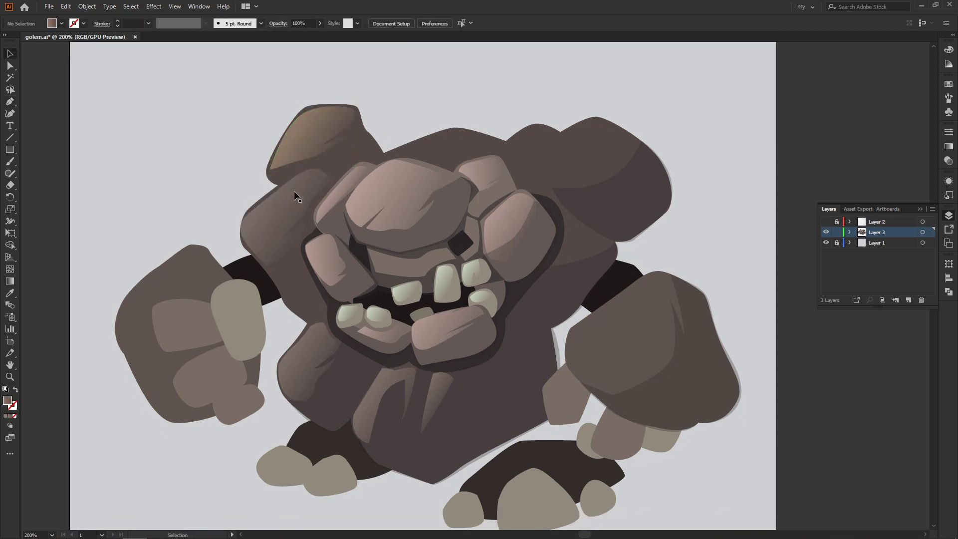
pyautogui.press('i')
pyautogui.click(325, 125)
pyautogui.press('v')
pyautogui.hotkey('ctrl', 'shift', 'a')
# Draw a closed shading shape on the left fist.
pyautogui.scroll(-2, 499, 240)
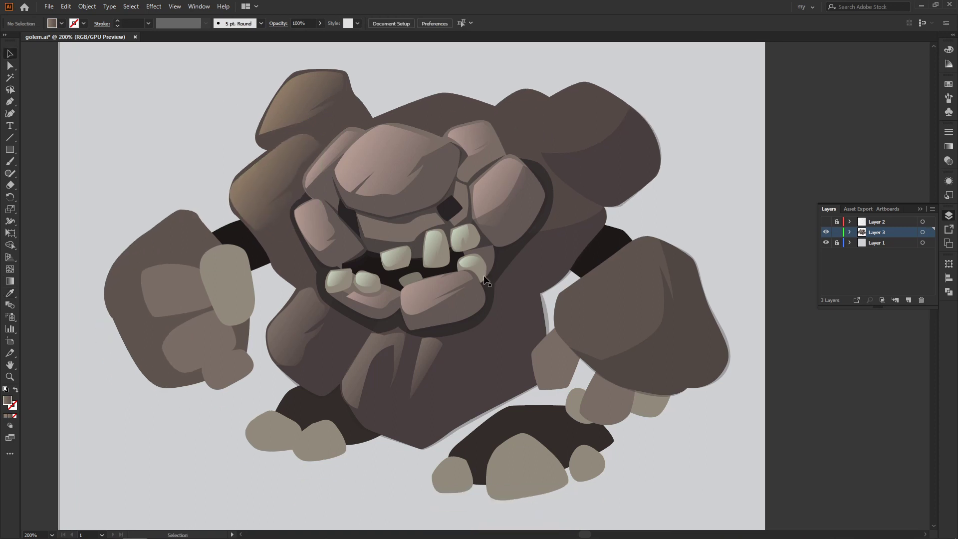
pyautogui.click(563, 297)
pyautogui.click(609, 260)
pyautogui.click(646, 240)
pyautogui.moveTo(660, 266)
pyautogui.mouseDown()
pyautogui.moveTo(671, 283)
pyautogui.moveTo(655, 329)
pyautogui.mouseUp()
pyautogui.click(564, 297)
pyautogui.press('v')
pyautogui.hotkey('ctrl', 'shift', 'a')
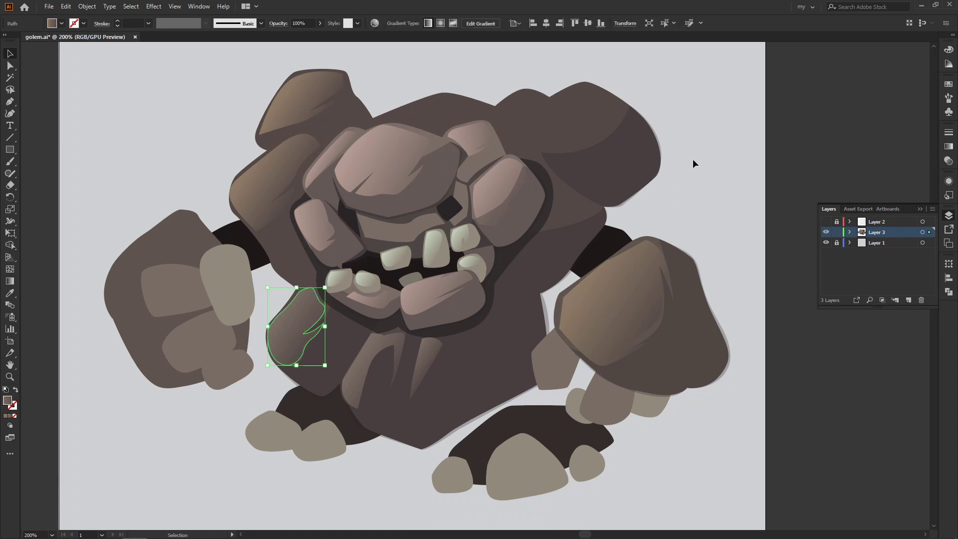
# Draw a closed shading shape on the upper-right rock.
pyautogui.press('p')
pyautogui.click(542, 146)
pyautogui.click(536, 113)
pyautogui.click(580, 85)
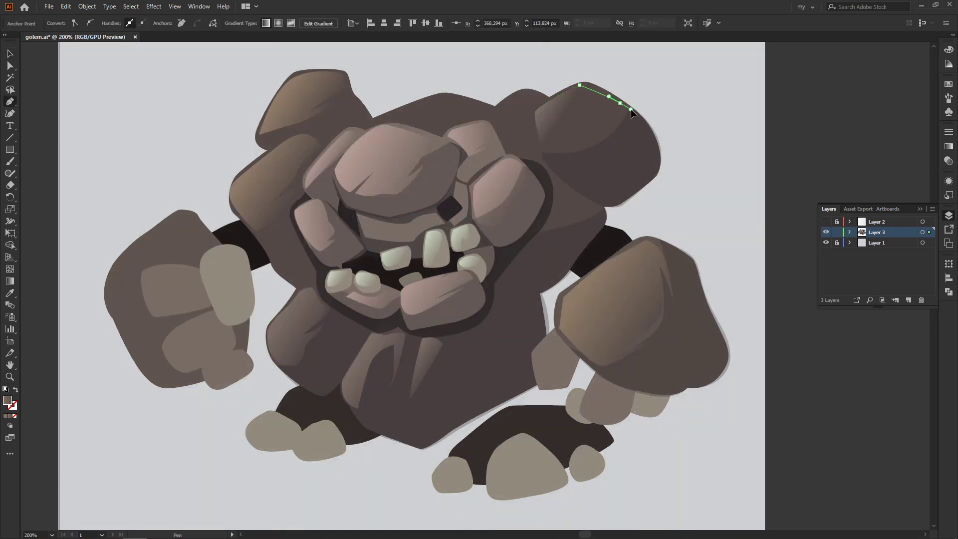
pyautogui.click(620, 104)
pyautogui.moveTo(621, 121); pyautogui.dragTo(603, 147)
pyautogui.click(542, 145)
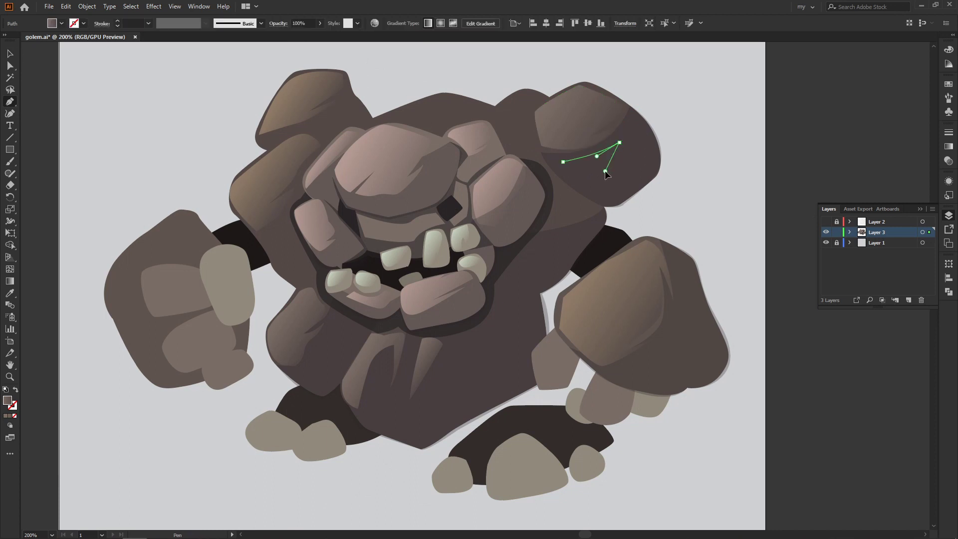
pyautogui.hotkey('ctrl', 'shift', 'a')
pyautogui.press('v')
pyautogui.moveTo(604, 227)
pyautogui.mouseDown()
pyautogui.moveTo(584, 251)
pyautogui.moveTo(603, 230)
pyautogui.moveTo(561, 235)
pyautogui.moveTo(591, 260)
pyautogui.mouseUp()
# Add a second shading shape along the right rock's edge.
pyautogui.press('p')
pyautogui.click(633, 382)
pyautogui.click(662, 361)
pyautogui.click(672, 333)
pyautogui.click(682, 303)
pyautogui.click(634, 381)
pyautogui.hotkey('ctrl', 'shift', 'a')
pyautogui.press('v')
pyautogui.press('p')
pyautogui.click(627, 351)
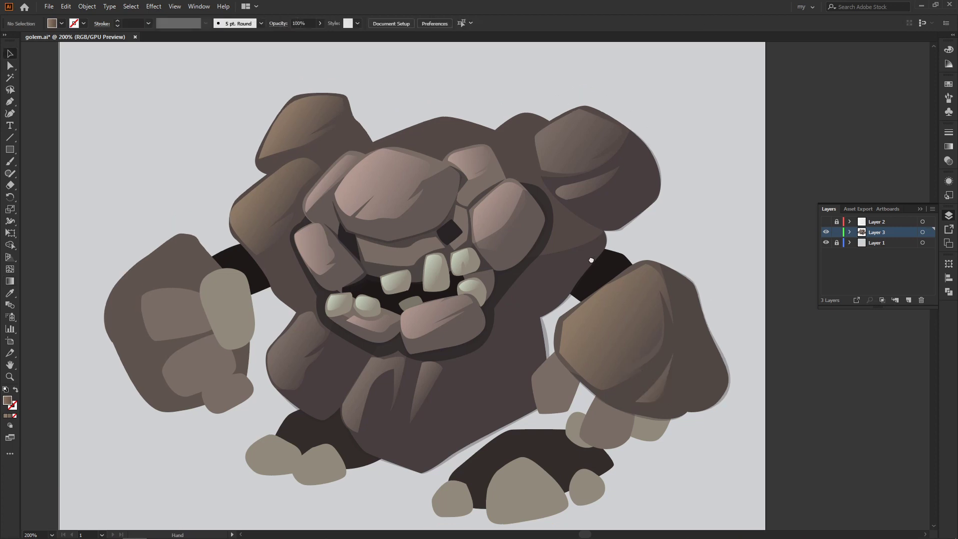
# Draw a small triangular shading shape on the upper rock.
pyautogui.click(523, 120)
pyautogui.click(538, 149)
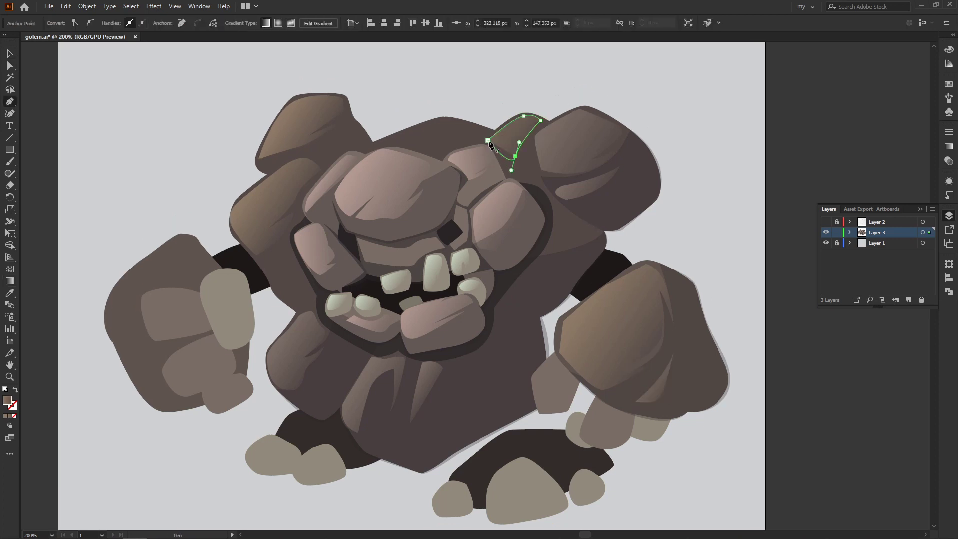
pyautogui.click(488, 139)
pyautogui.press('v')
pyautogui.hotkey('ctrl', 'shift', 'a')
pyautogui.moveTo(531, 160); pyautogui.dragTo(566, 167)
# Draw a curved path along the top edge of the body.
pyautogui.click(409, 145)
pyautogui.moveTo(478, 115); pyautogui.dragTo(492, 114)
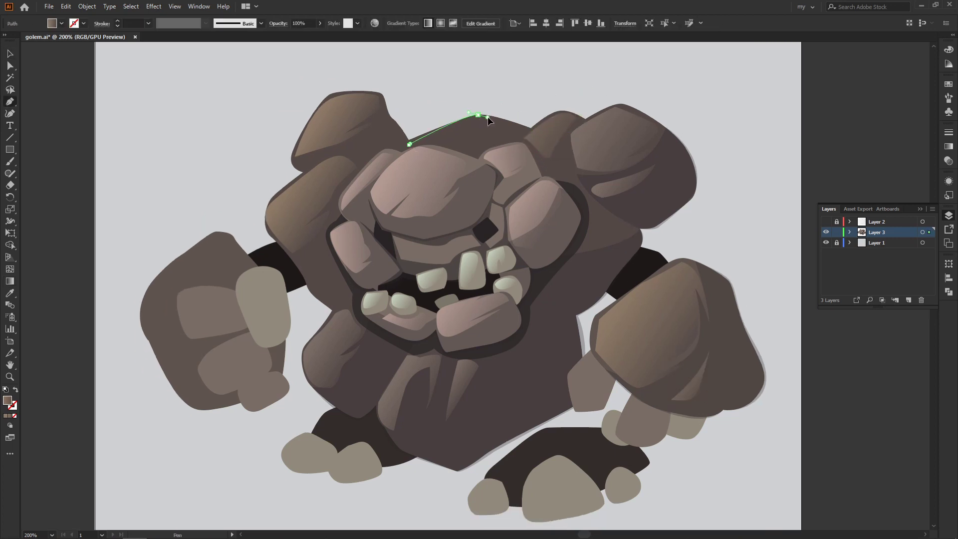
pyautogui.click(524, 130)
pyautogui.press('v')
pyautogui.hotkey('ctrl', 'shift', 'a')
# Draw a dark shadow shape below the upper-right rock down the body's side.
pyautogui.click(826, 222)
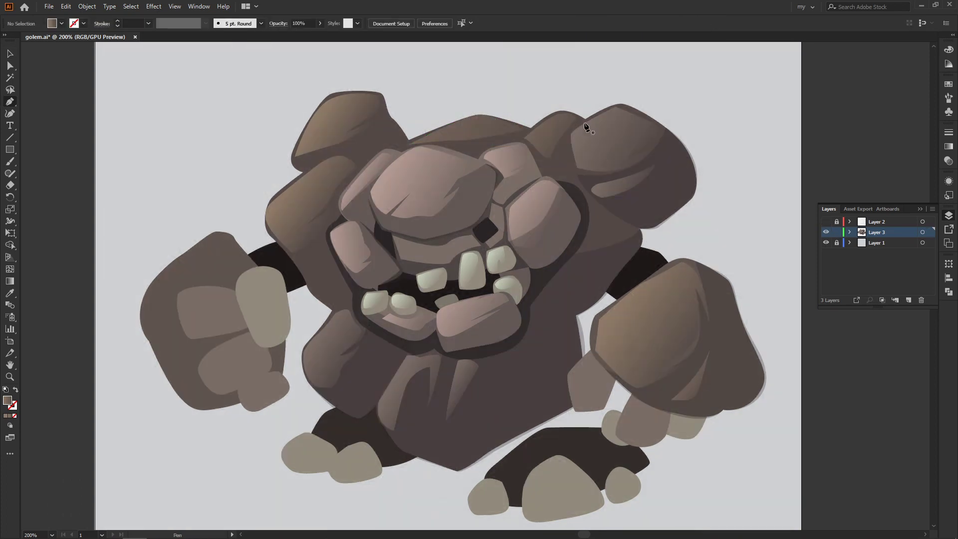
pyautogui.click(566, 135)
pyautogui.moveTo(574, 176); pyautogui.dragTo(576, 185)
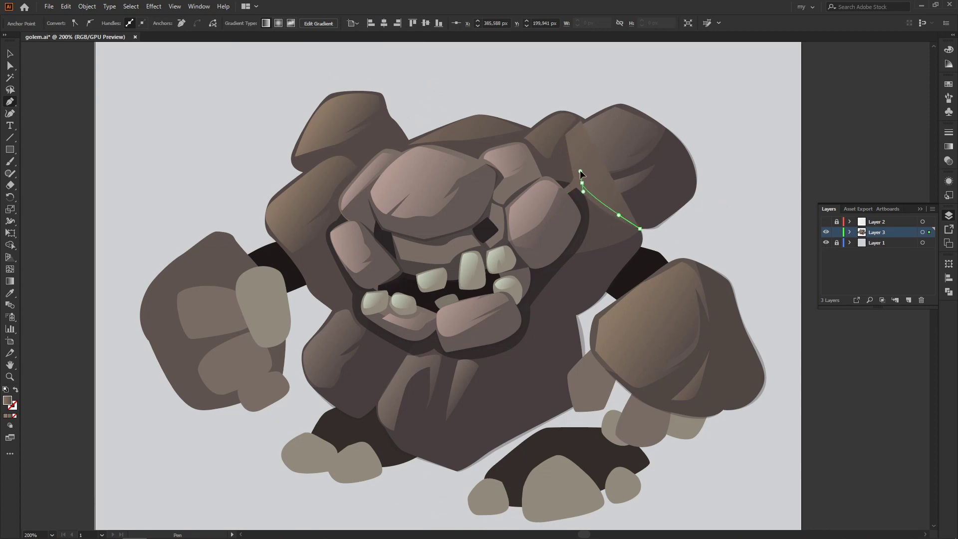
pyautogui.click(582, 121)
pyautogui.click(482, 216)
pyautogui.hotkey('ctrl', 'shift', 'a')
pyautogui.press('v')
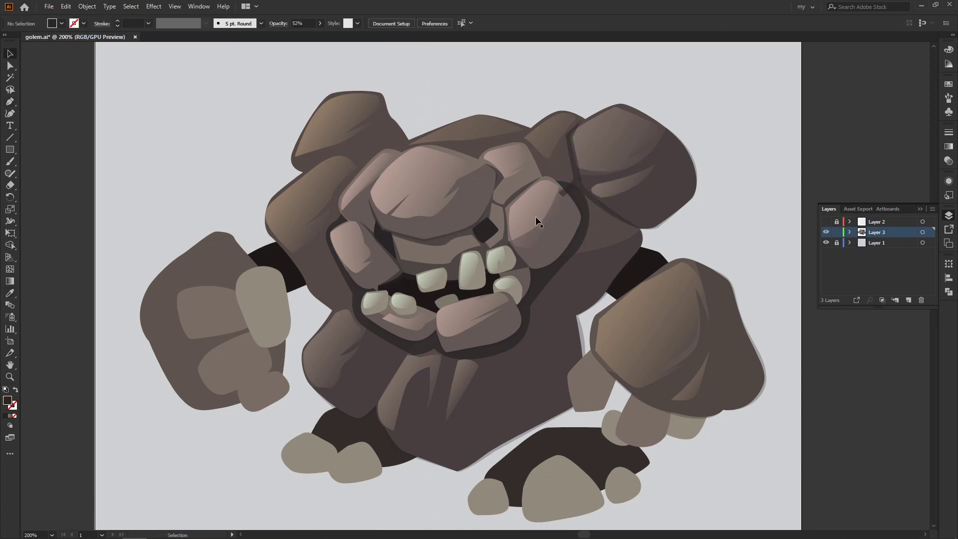
pyautogui.click(536, 217)
pyautogui.hotkey('ctrl', 'shift', 'a')
pyautogui.moveTo(714, 156); pyautogui.dragTo(683, 187)
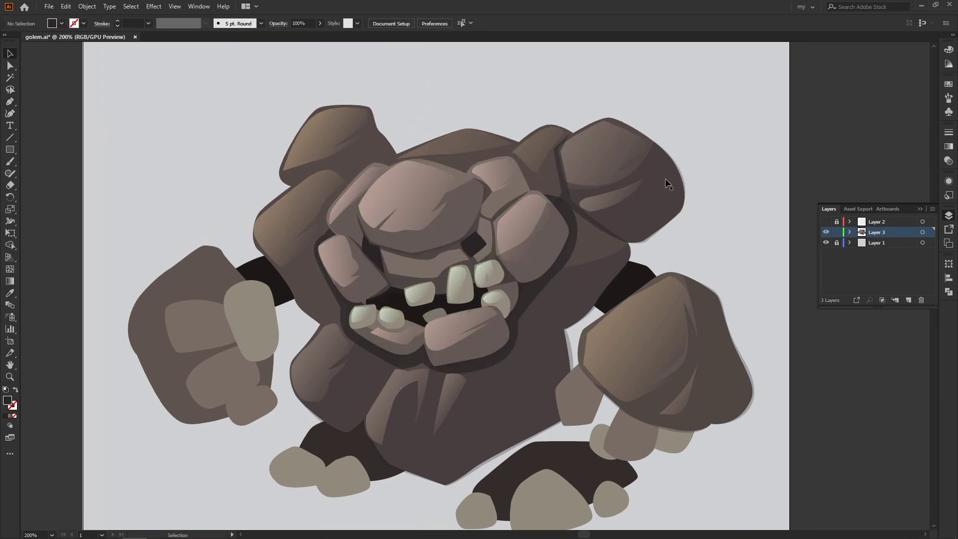
# Set the shadow below the upper-right rock to 65% opacity.
pyautogui.click(562, 174)
pyautogui.click(299, 24)
pyautogui.write('65')
pyautogui.press('Return')
pyautogui.click(693, 123)
# Draw a shadow shape under the mouth's right corner with a sampled colour.
pyautogui.click(826, 222)
pyautogui.click(510, 302)
pyautogui.click(524, 318)
pyautogui.click(550, 329)
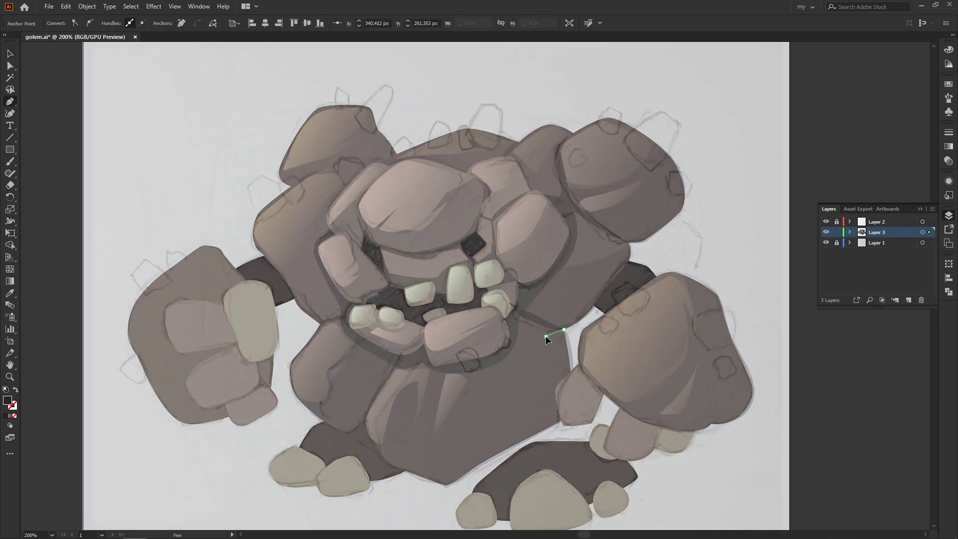
pyautogui.click(546, 335)
pyautogui.click(509, 313)
pyautogui.press('v')
pyautogui.click(827, 222)
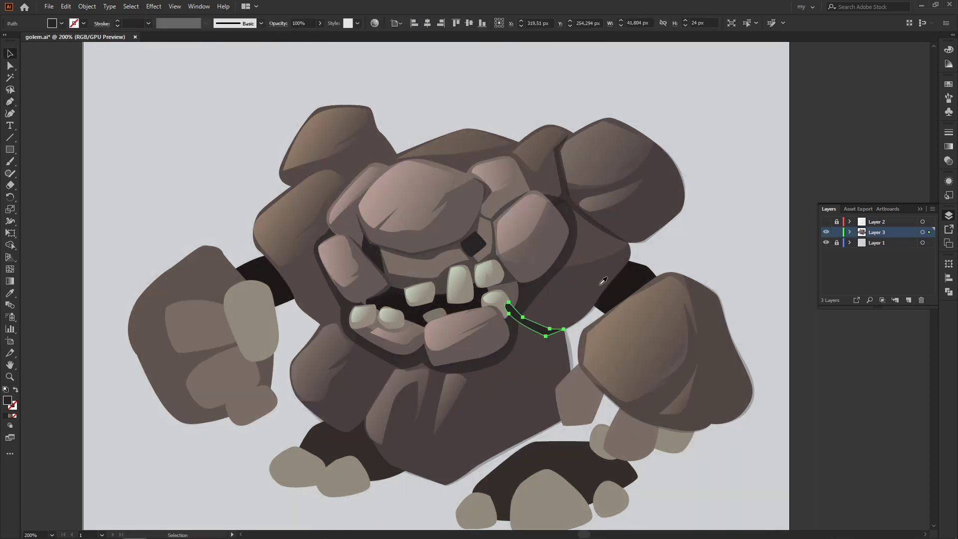
pyautogui.press('v')
pyautogui.hotkey('ctrl', 'a')
pyautogui.click(732, 179)
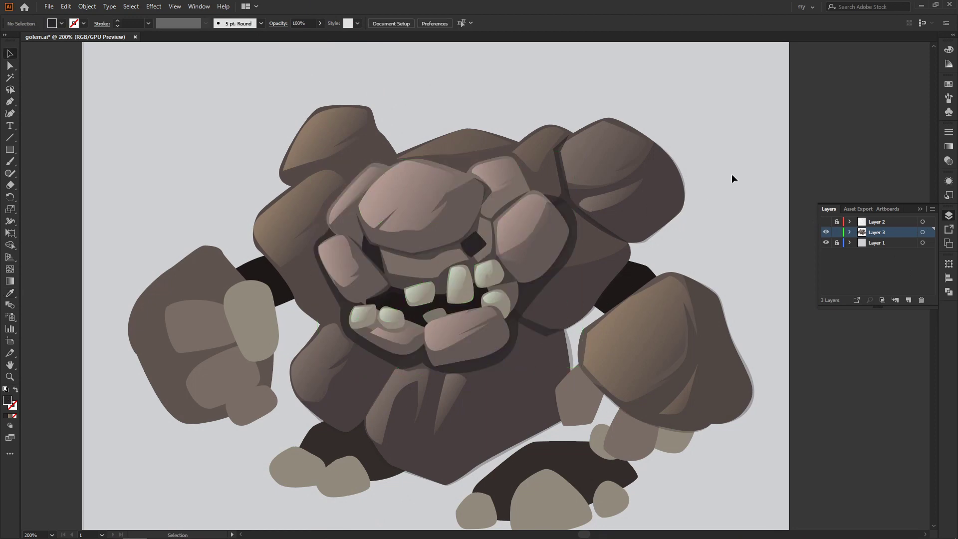
# Zoom to 300% and draw a small triangular crack at the top of the golem.
pyautogui.hotkey('ctrl', '=')
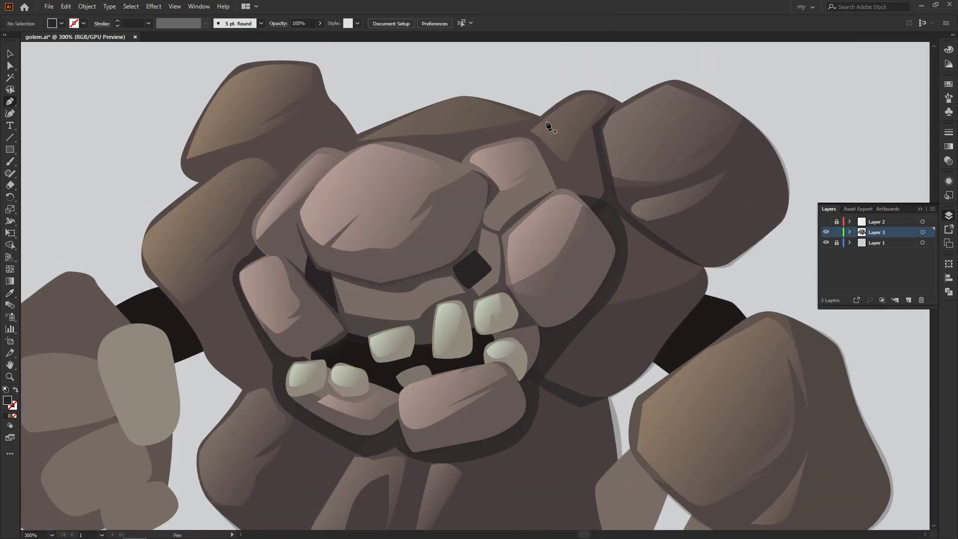
pyautogui.click(541, 116)
pyautogui.click(526, 145)
pyautogui.click(540, 117)
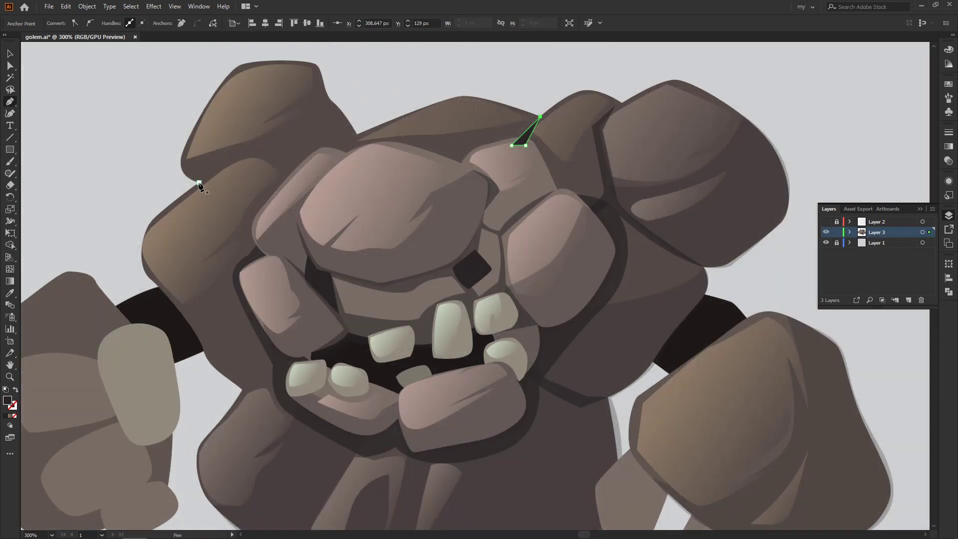
# Draw a curved crack along the top of the upper-left rock.
pyautogui.click(239, 156)
pyautogui.moveTo(310, 213); pyautogui.dragTo(295, 176)
pyautogui.click(201, 183)
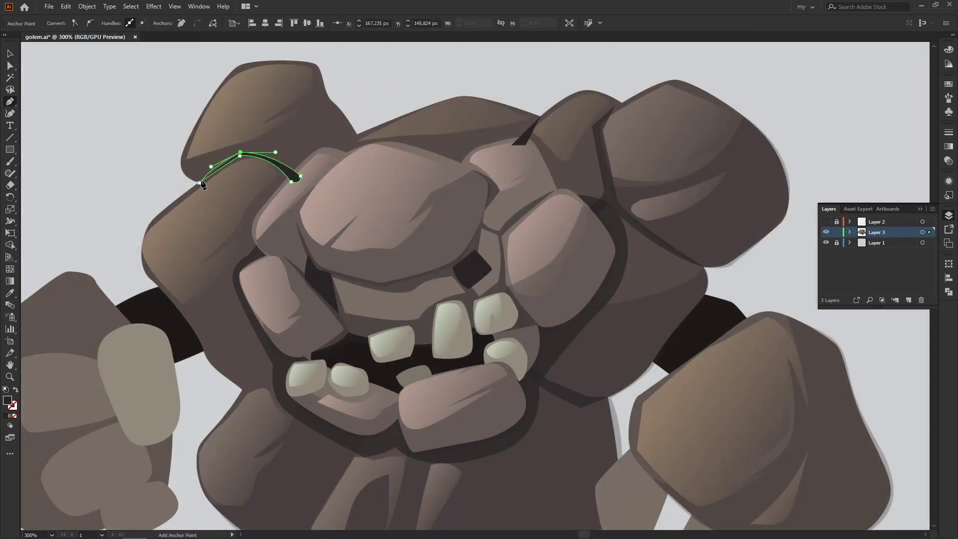
pyautogui.press('v')
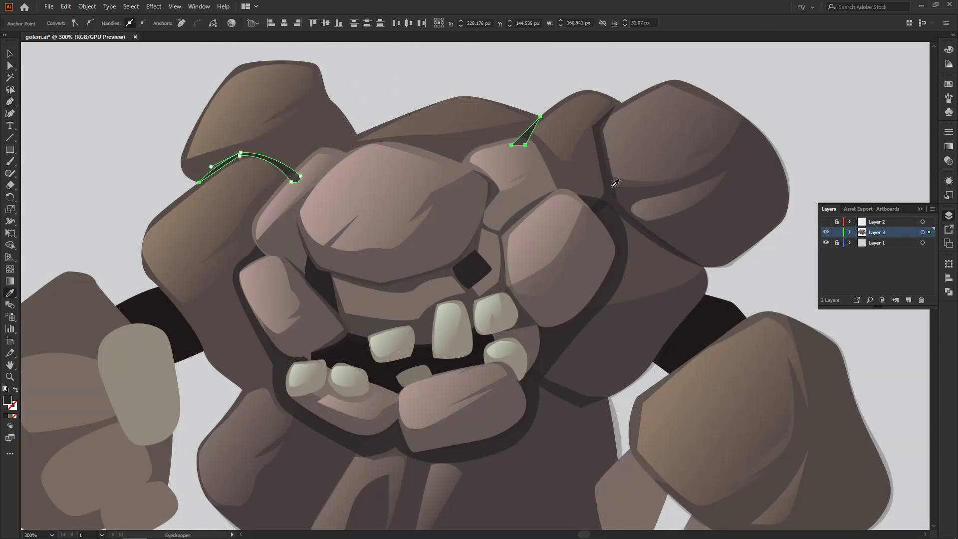
pyautogui.click(546, 219)
pyautogui.hotkey('ctrl', 'shift', 'a')
# Draw a spike-shaped crack beside the mouth's left corner.
pyautogui.scroll(-2, 546, 217)
pyautogui.scroll(2, 572, 252)
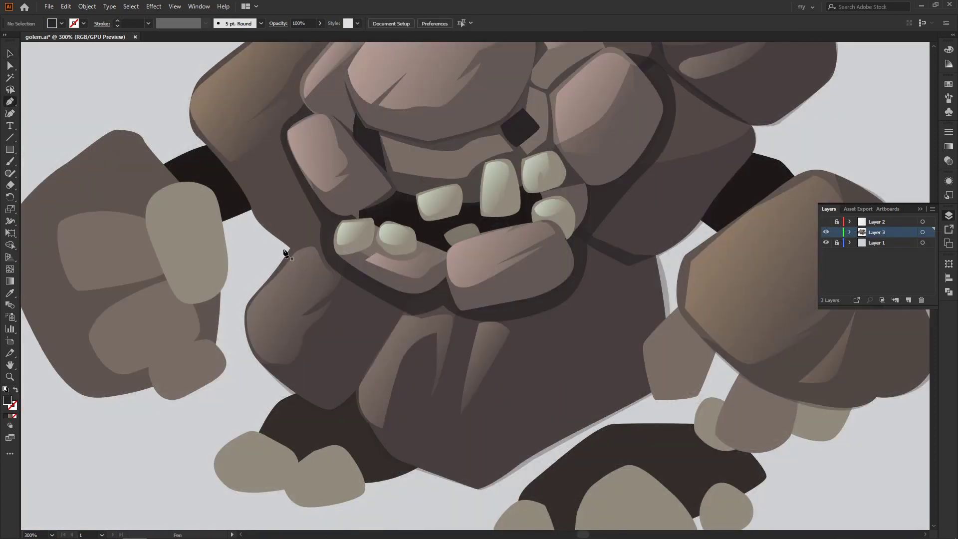
pyautogui.click(292, 248)
pyautogui.click(350, 222)
pyautogui.click(412, 282)
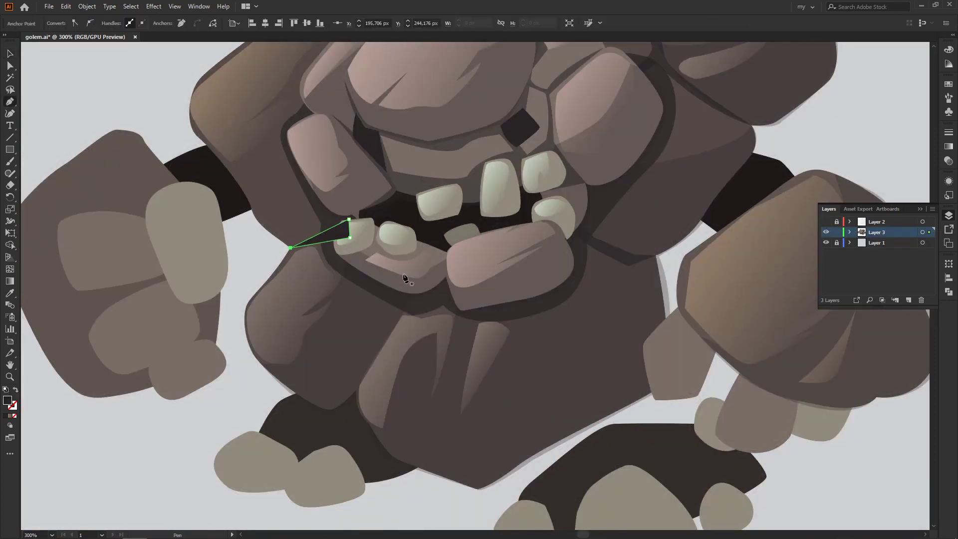
pyautogui.click(356, 389)
pyautogui.click(426, 284)
# Match the new cracks to the existing dark crack colour, then zoom out to 200%.
pyautogui.press('v')
pyautogui.keyDown('shift'); pyautogui.click(319, 239); pyautogui.keyUp('shift')
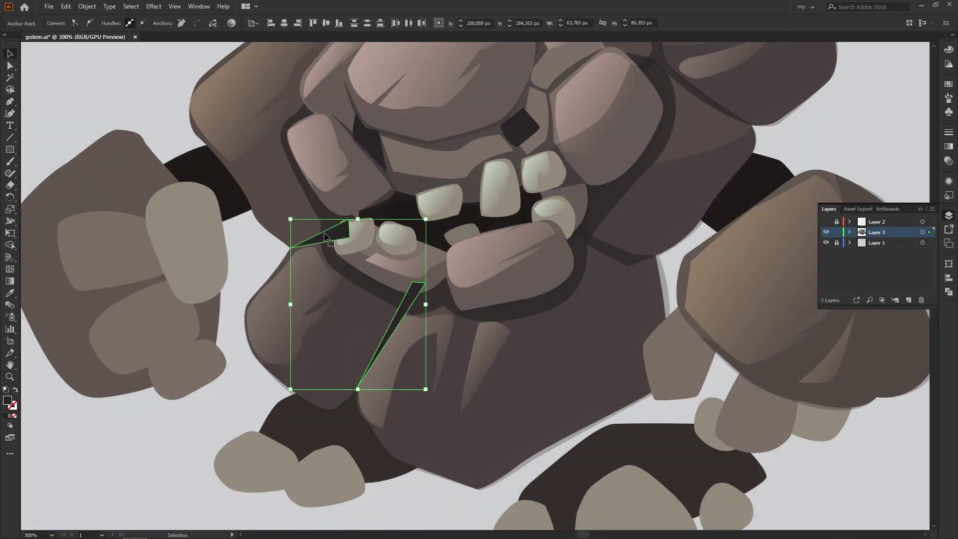
pyautogui.press('i')
pyautogui.click(652, 137)
pyautogui.press('v')
pyautogui.hotkey('ctrl', 'shift', 'a')
pyautogui.hotkey('ctrl', '-')
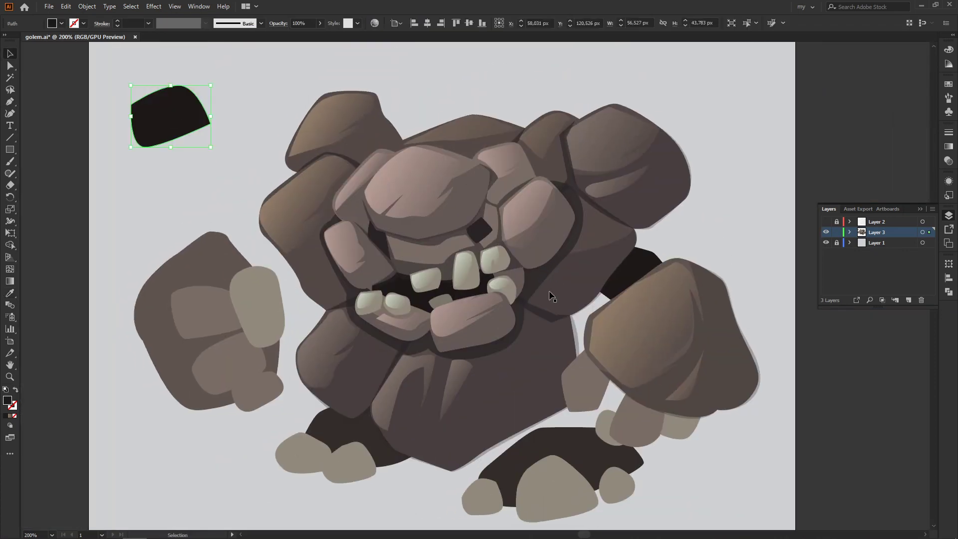
# Inspect the left fist's pieces and the dark rock under the right foot.
pyautogui.moveTo(268, 391); pyautogui.dragTo(268, 391)
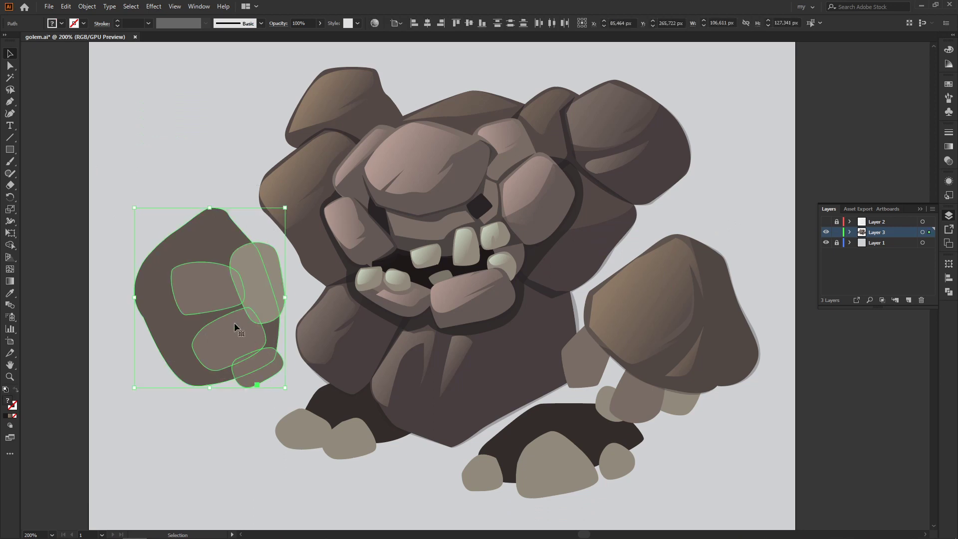
pyautogui.click(723, 177)
pyautogui.click(609, 421)
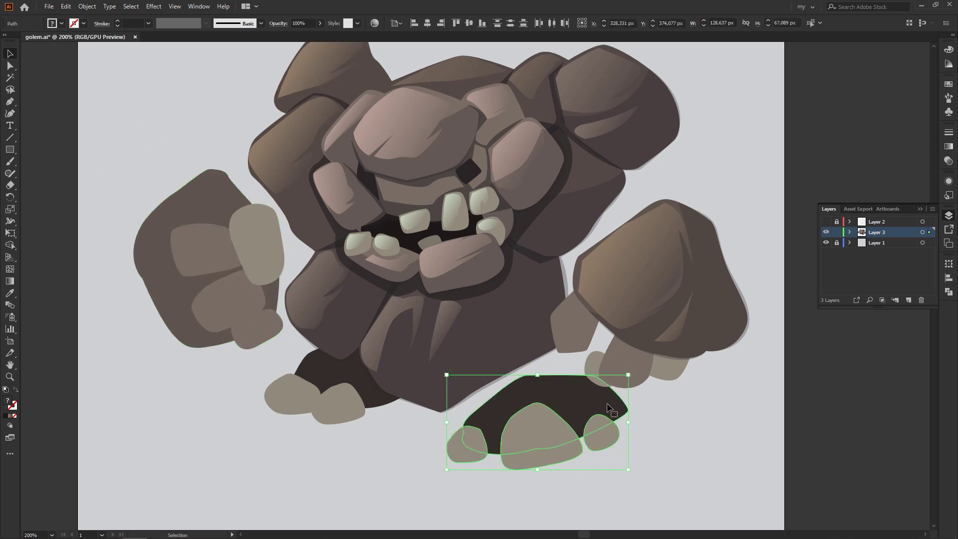
pyautogui.click(699, 424)
pyautogui.hotkey('ctrl', '-')
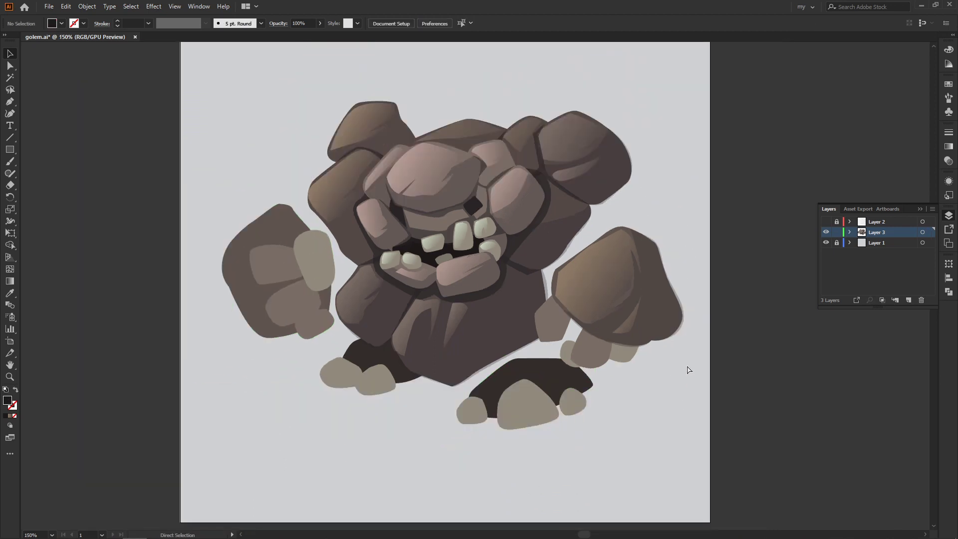
pyautogui.hotkey('ctrl', '+')
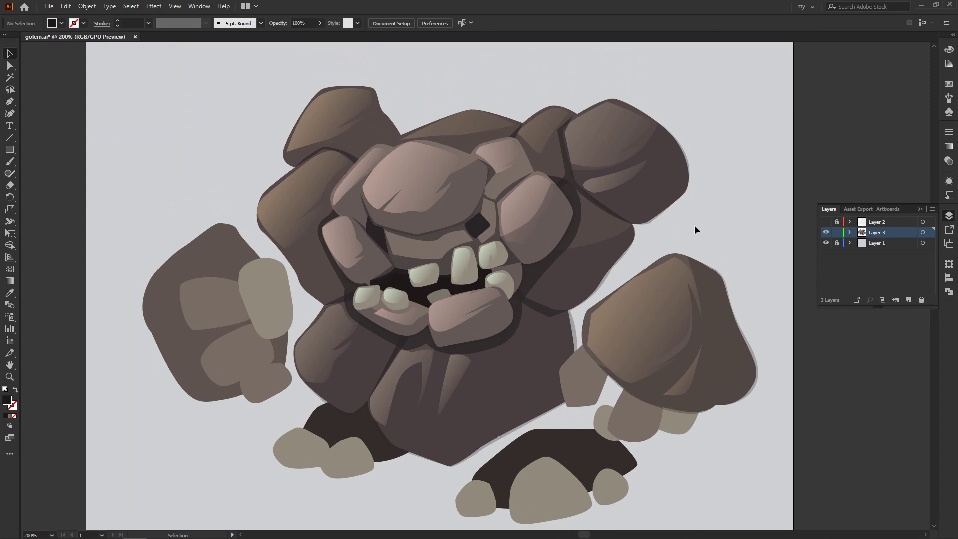
# Draw a shadow shape on the left fist and send it behind the finger rocks.
pyautogui.click(145, 304)
pyautogui.click(177, 275)
pyautogui.click(250, 249)
pyautogui.click(165, 320)
pyautogui.click(145, 304)
pyautogui.moveTo(289, 352); pyautogui.dragTo(277, 404)
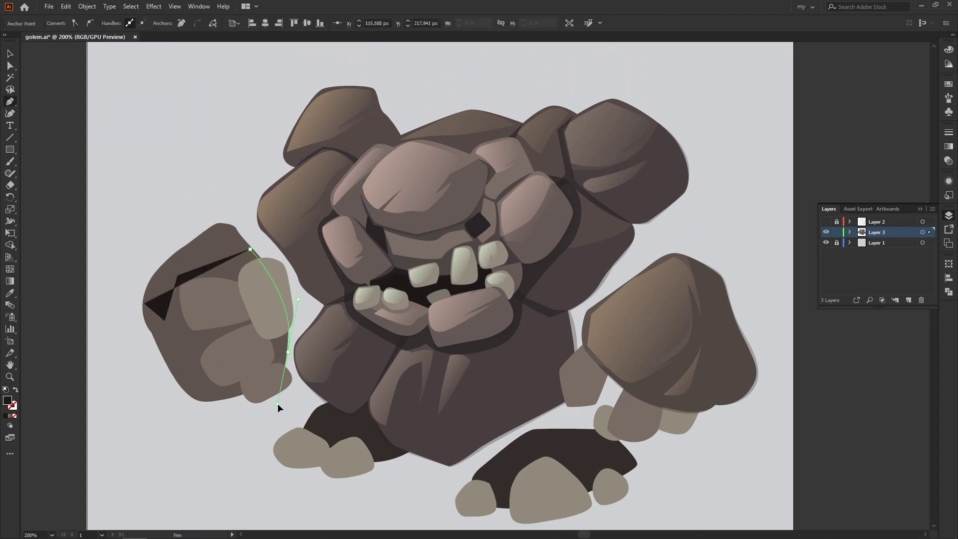
pyautogui.click(200, 403)
pyautogui.moveTo(152, 333); pyautogui.dragTo(145, 310)
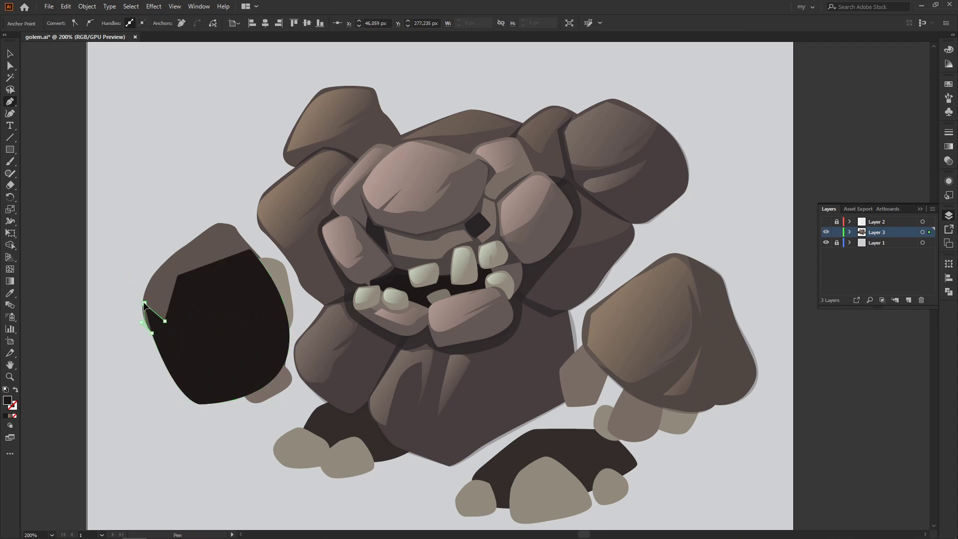
pyautogui.press('v')
pyautogui.click(239, 237)
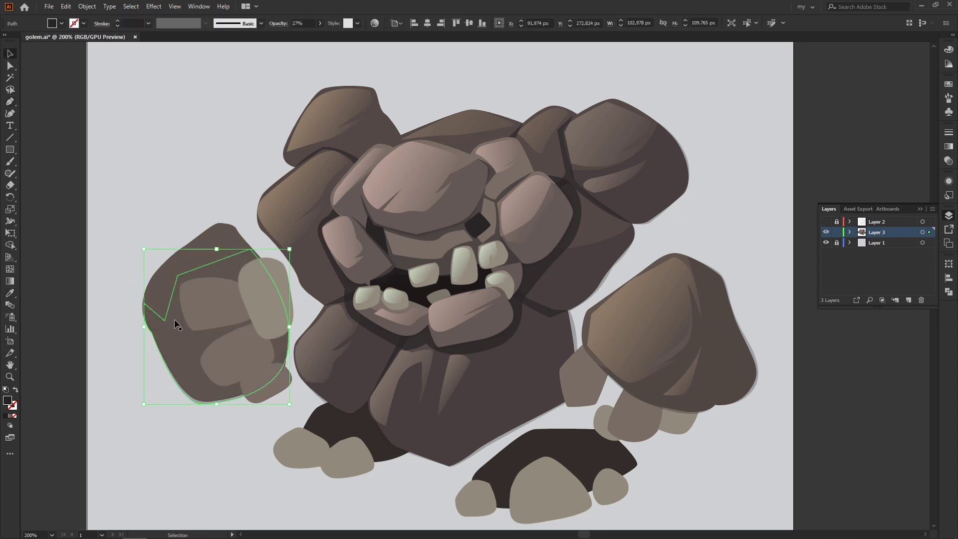
pyautogui.hotkey('ctrl', 'shift', '[')
pyautogui.click(313, 363)
# Outline a highlight shape along the left fist's top edge.
pyautogui.scroll(1, 314, 363)
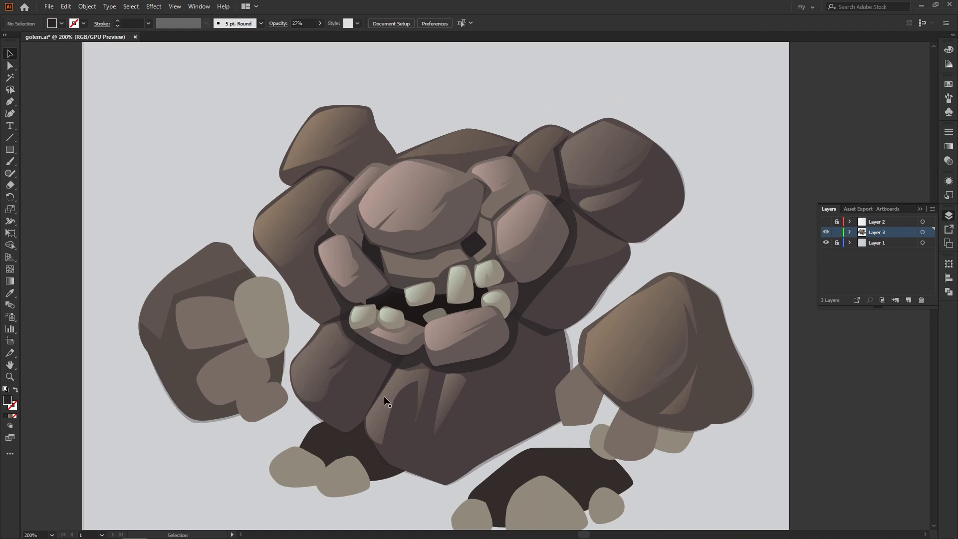
pyautogui.press('p')
pyautogui.click(144, 334)
pyautogui.moveTo(167, 279)
pyautogui.mouseDown()
pyautogui.moveTo(205, 245)
pyautogui.moveTo(191, 272)
pyautogui.mouseUp()
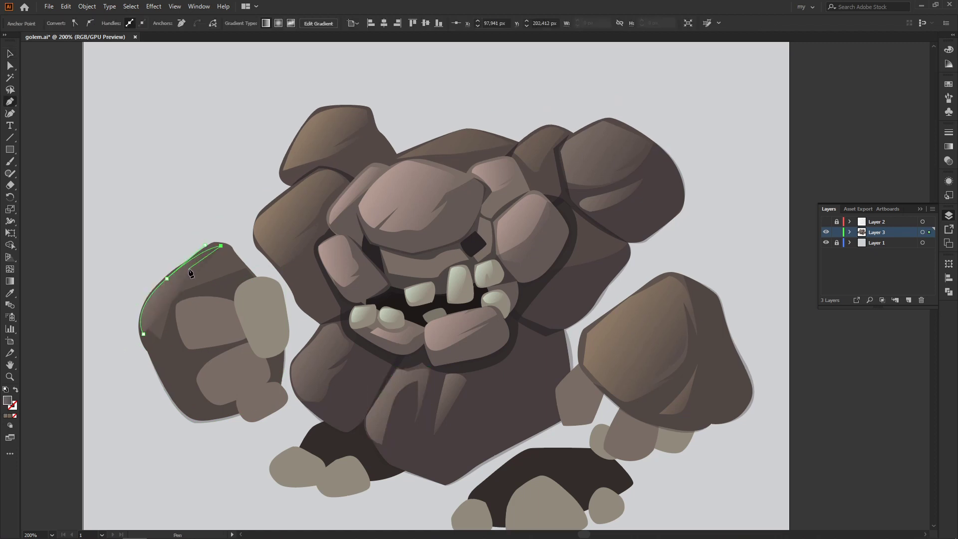
pyautogui.click(161, 344)
pyautogui.click(143, 334)
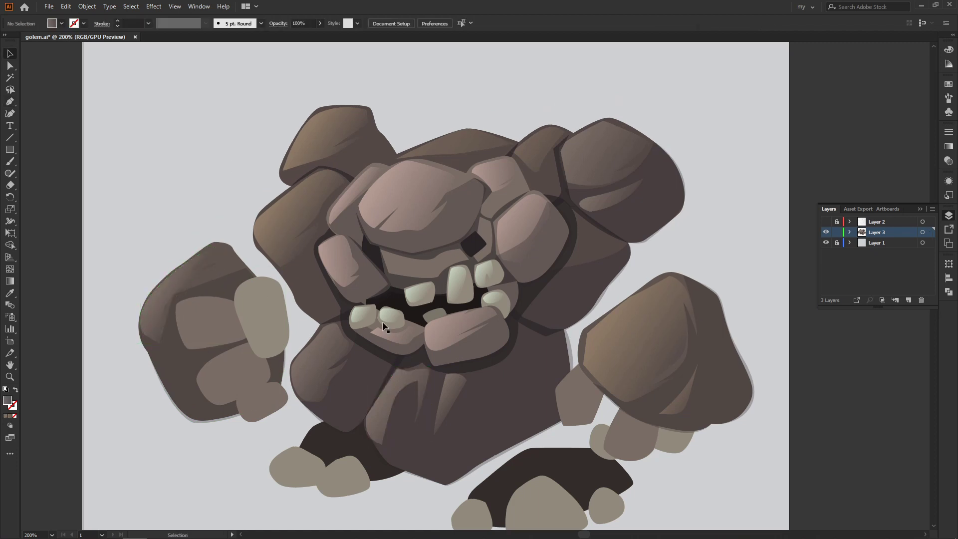
# Fill the top highlight with a sampled colour and a gradient with an adjusted stop colour.
pyautogui.press('i')
pyautogui.click(278, 223)
pyautogui.click(331, 194)
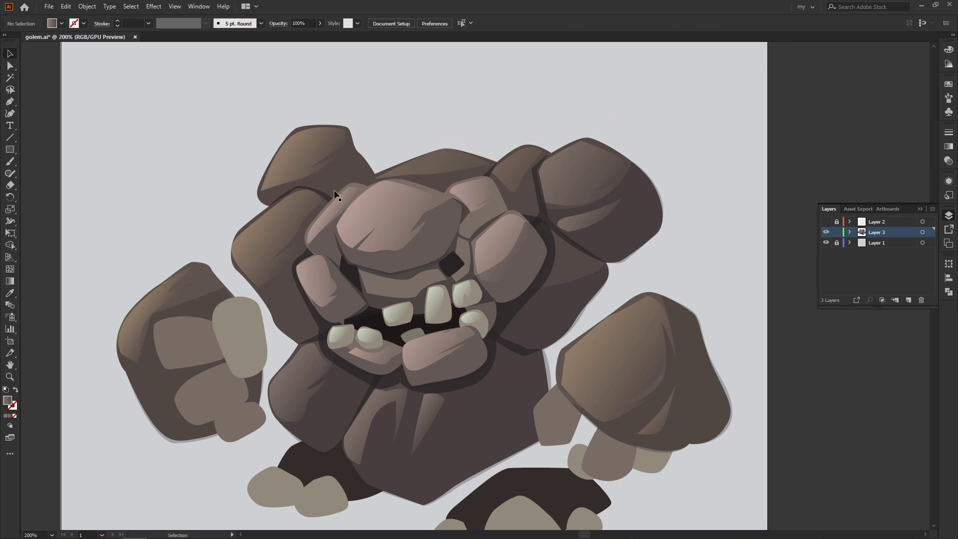
pyautogui.press('v')
pyautogui.scroll(-1, 249, 235)
pyautogui.press('g')
pyautogui.moveTo(159, 267); pyautogui.dragTo(212, 323)
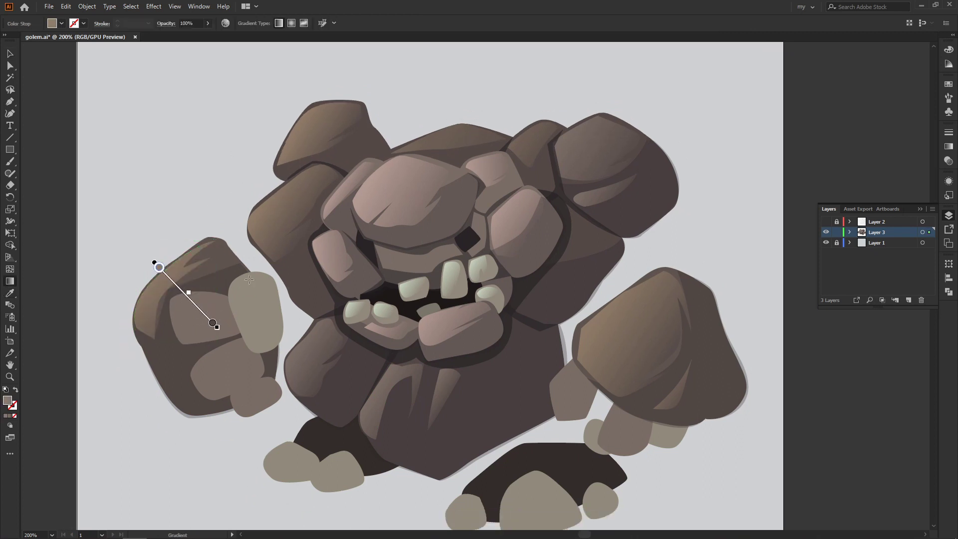
pyautogui.doubleClick(159, 268)
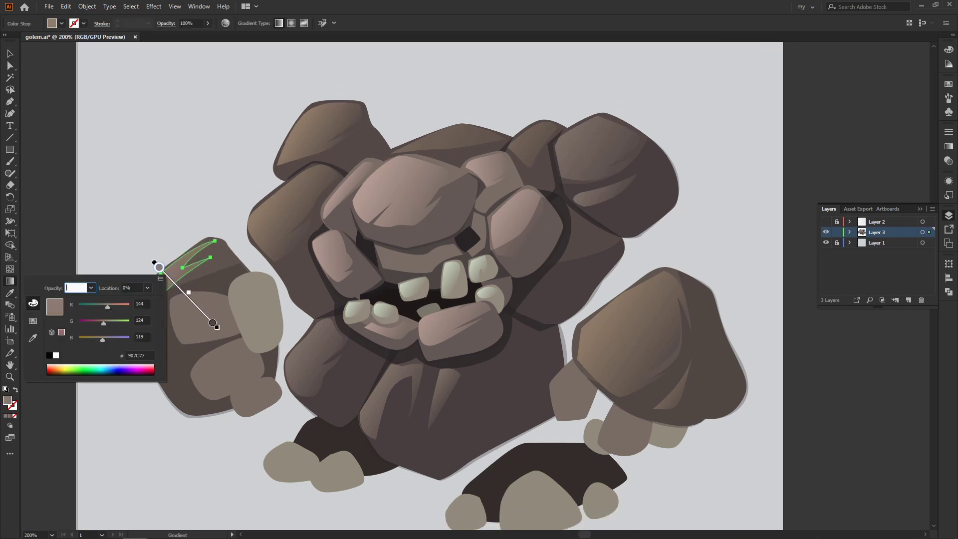
pyautogui.click(170, 189)
pyautogui.press('v')
# Draw a second shadow shape around the left fist's lower stones.
pyautogui.moveTo(308, 298); pyautogui.dragTo(332, 318)
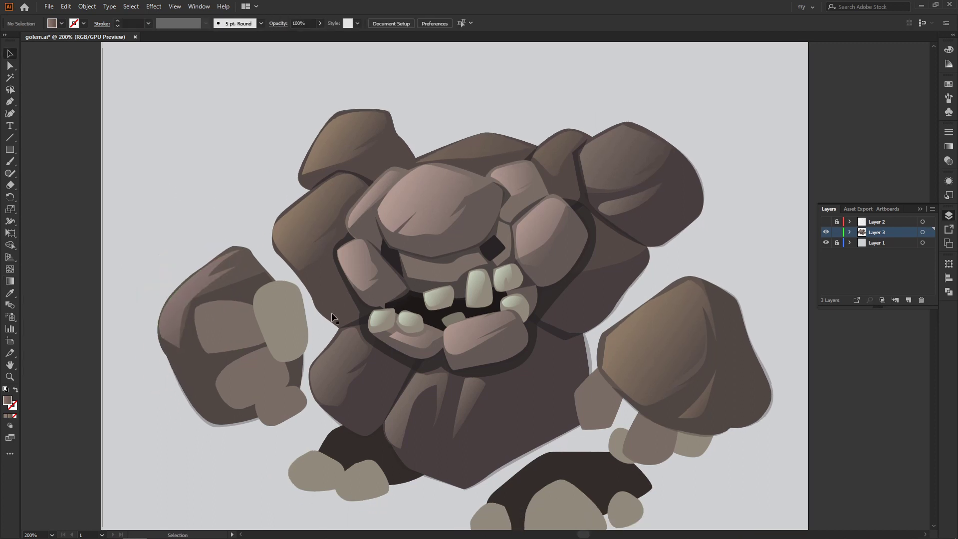
pyautogui.click(202, 303)
pyautogui.click(298, 388)
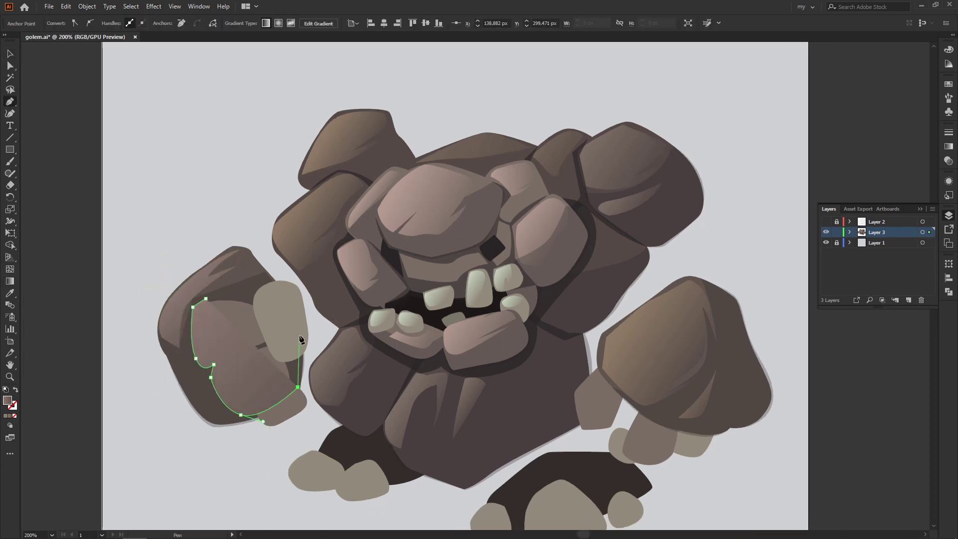
pyautogui.click(299, 336)
pyautogui.click(272, 278)
pyautogui.click(206, 299)
pyautogui.press('/')
pyautogui.press('v')
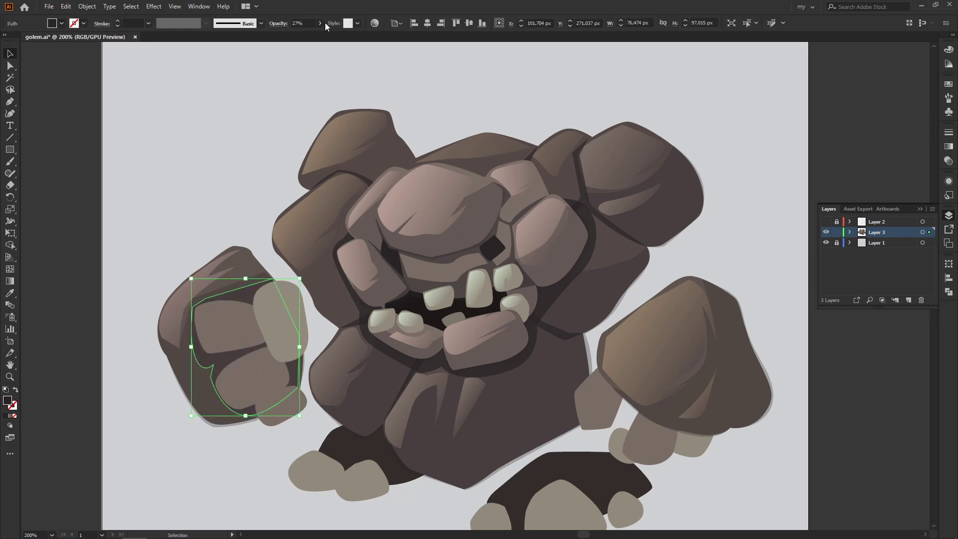
pyautogui.click(245, 118)
pyautogui.scroll(-1, 385, 199)
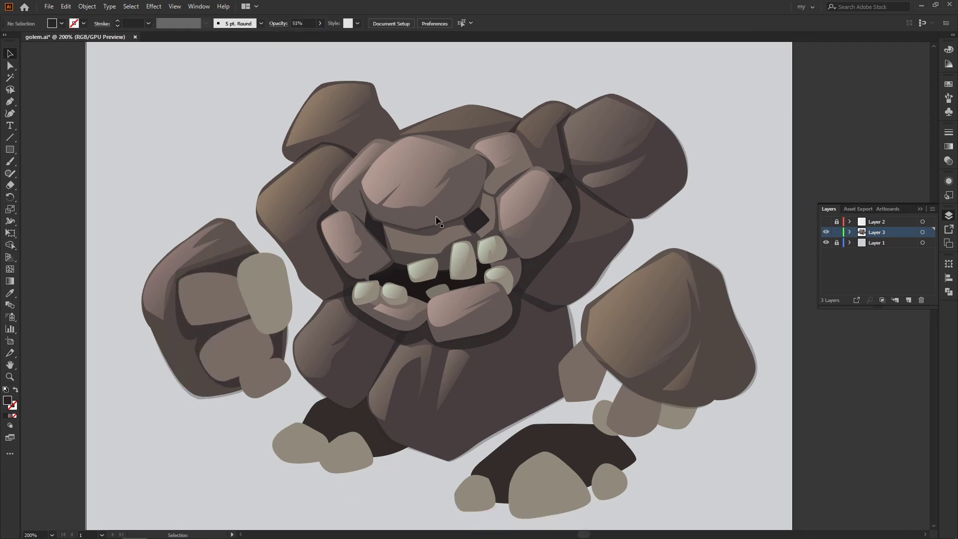
pyautogui.scroll(1, 436, 219)
# Draw a highlight on the upright finger rock and give it the light tooth colour.
pyautogui.moveTo(436, 220); pyautogui.dragTo(439, 243)
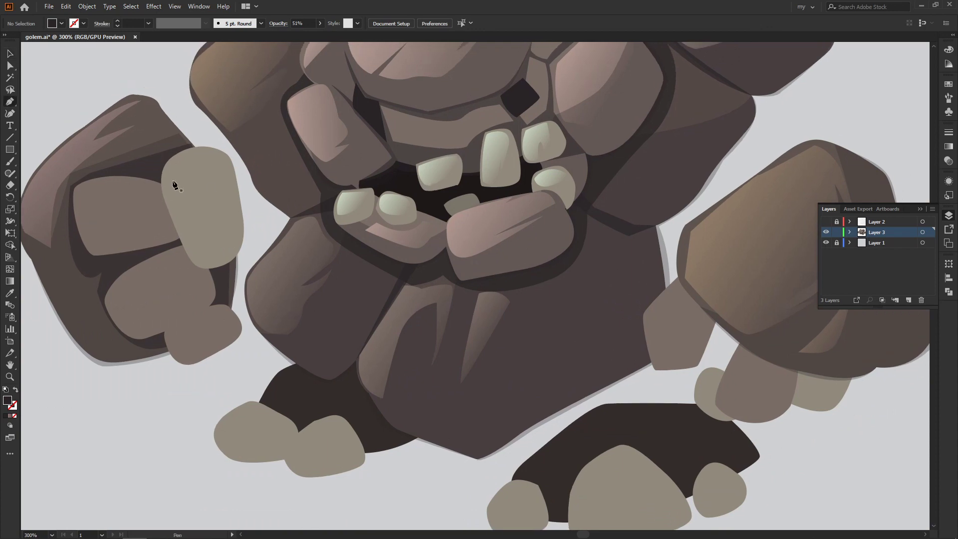
pyautogui.click(165, 179)
pyautogui.click(178, 157)
pyautogui.click(206, 153)
pyautogui.click(225, 199)
pyautogui.click(214, 235)
pyautogui.click(204, 262)
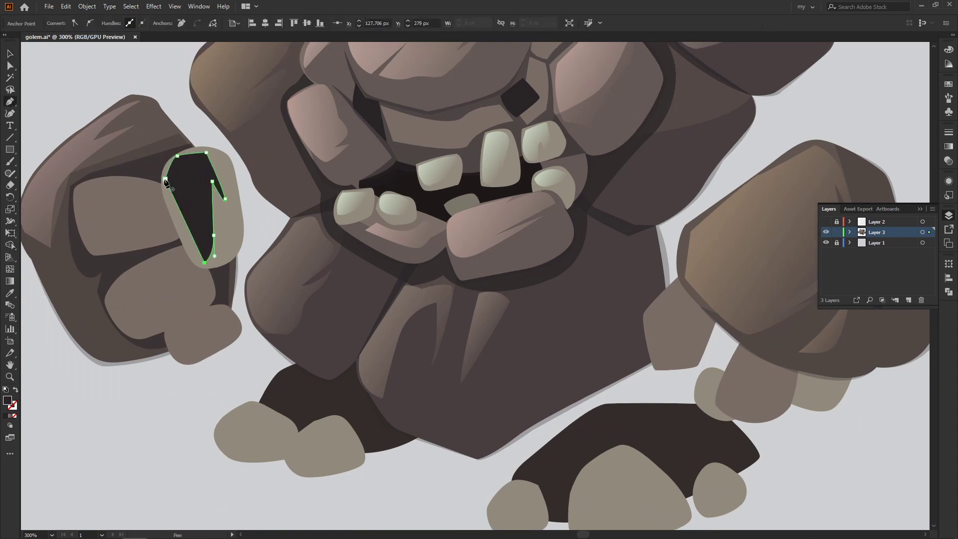
pyautogui.moveTo(166, 178); pyautogui.dragTo(172, 157)
pyautogui.click(358, 199)
pyautogui.press('v')
pyautogui.hotkey('ctrl', 'shift', 'a')
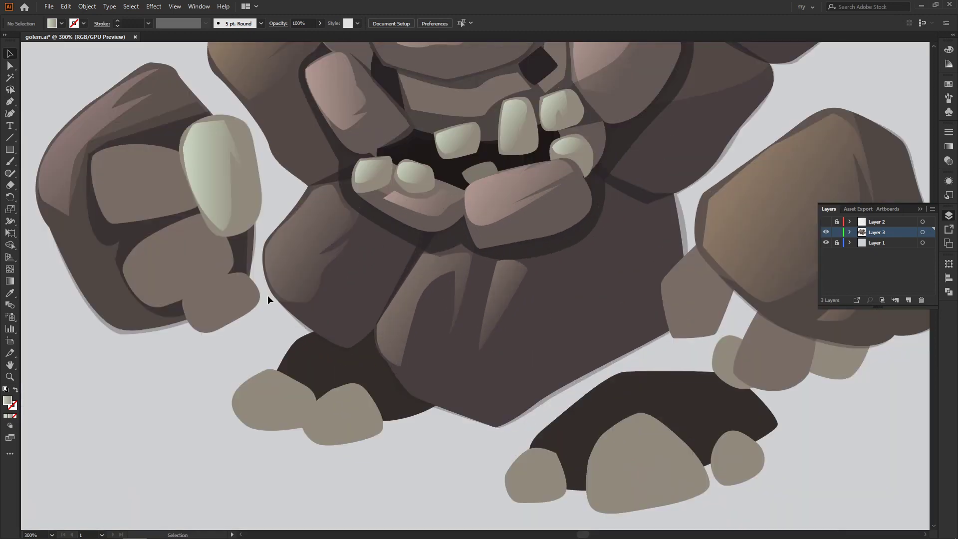
# Add a gradient highlight to the fist's upper stone, setting both stop colours.
pyautogui.moveTo(268, 300); pyautogui.dragTo(335, 354)
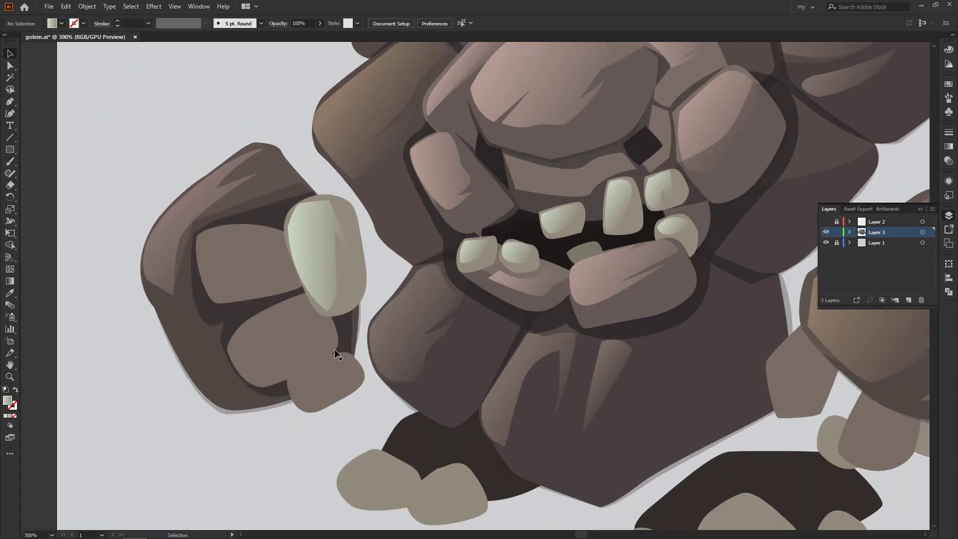
pyautogui.click(205, 271)
pyautogui.click(235, 255)
pyautogui.click(281, 249)
pyautogui.moveTo(199, 238); pyautogui.dragTo(241, 212)
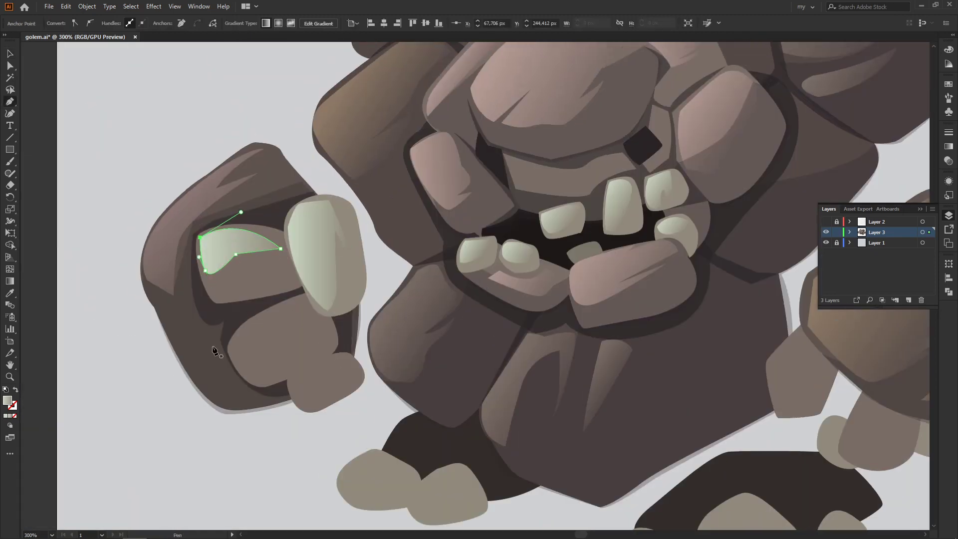
pyautogui.press('v')
pyautogui.press('g')
pyautogui.click(199, 238)
pyautogui.doubleClick(195, 243)
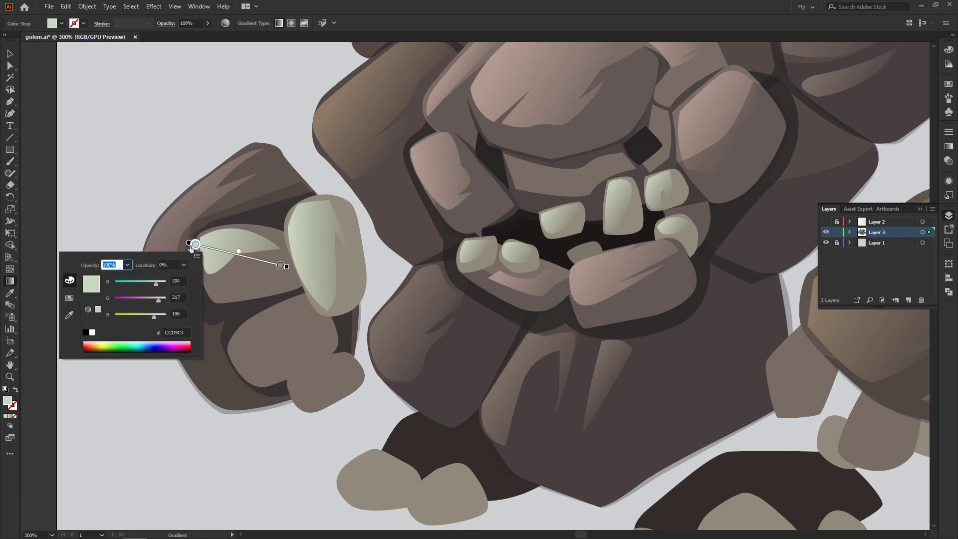
pyautogui.doubleClick(280, 265)
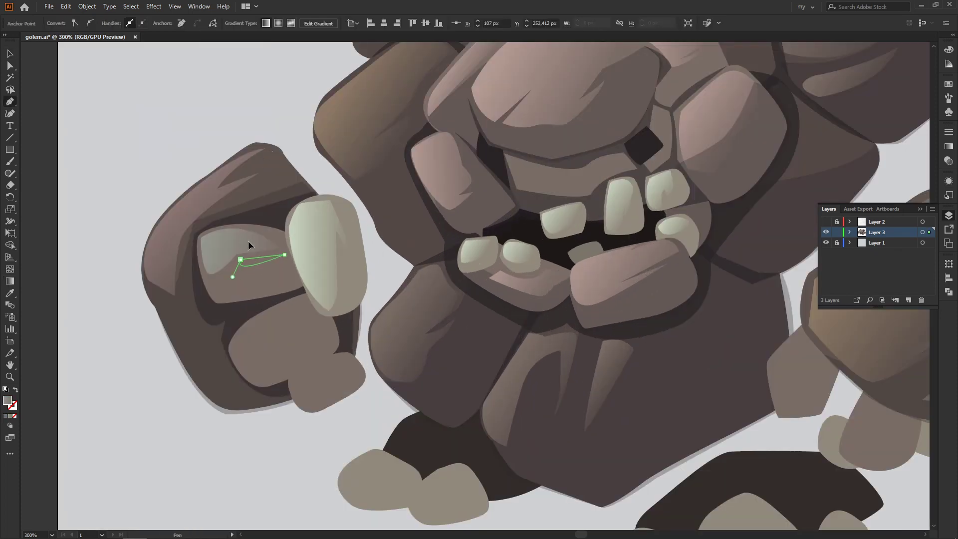
# Outline a highlight on the lower middle stone and begin one on the bottom stone.
pyautogui.keyDown('ctrl'); pyautogui.click(145, 96); pyautogui.keyUp('ctrl')
pyautogui.click(196, 310)
pyautogui.click(215, 283)
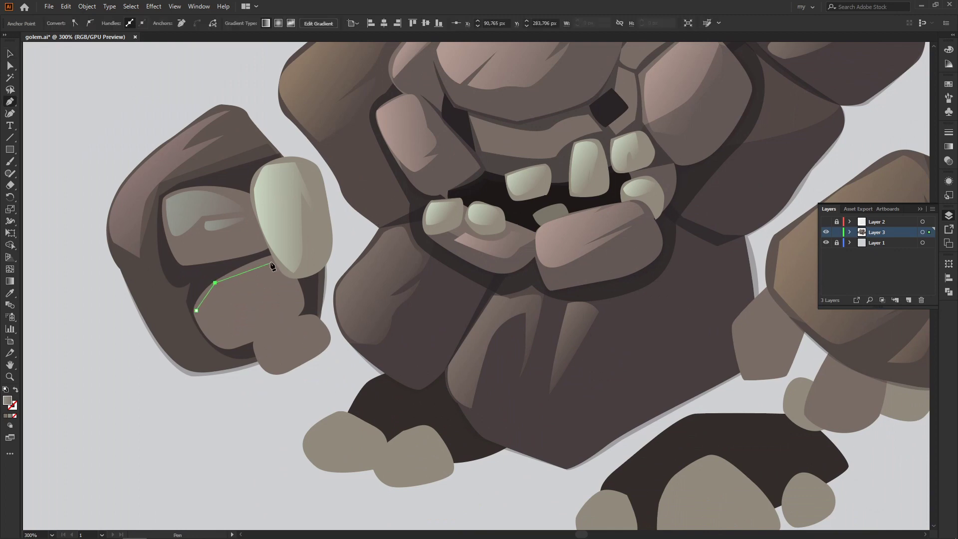
pyautogui.click(288, 283)
pyautogui.click(288, 292)
pyautogui.click(228, 305)
pyautogui.moveTo(216, 326); pyautogui.dragTo(204, 327)
pyautogui.click(196, 311)
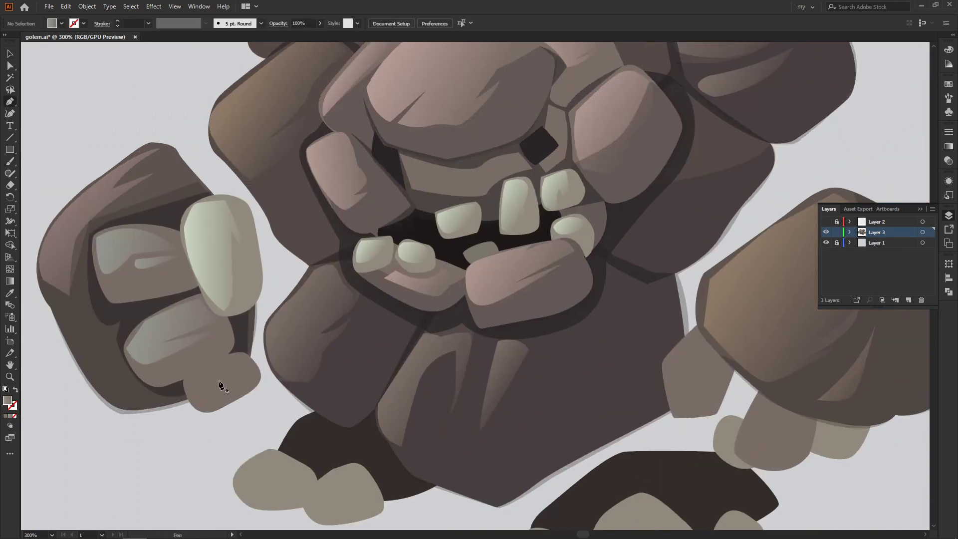
pyautogui.click(186, 382)
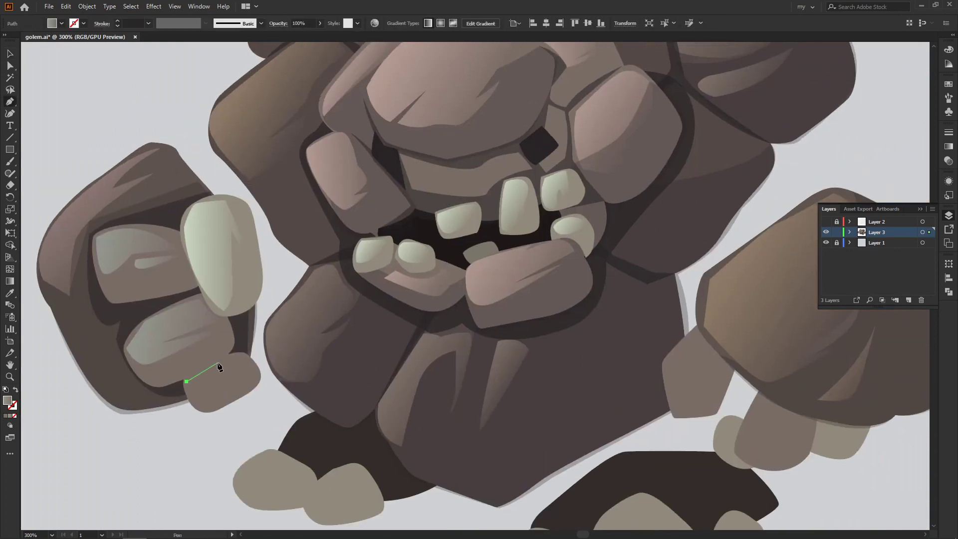
pyautogui.click(244, 356)
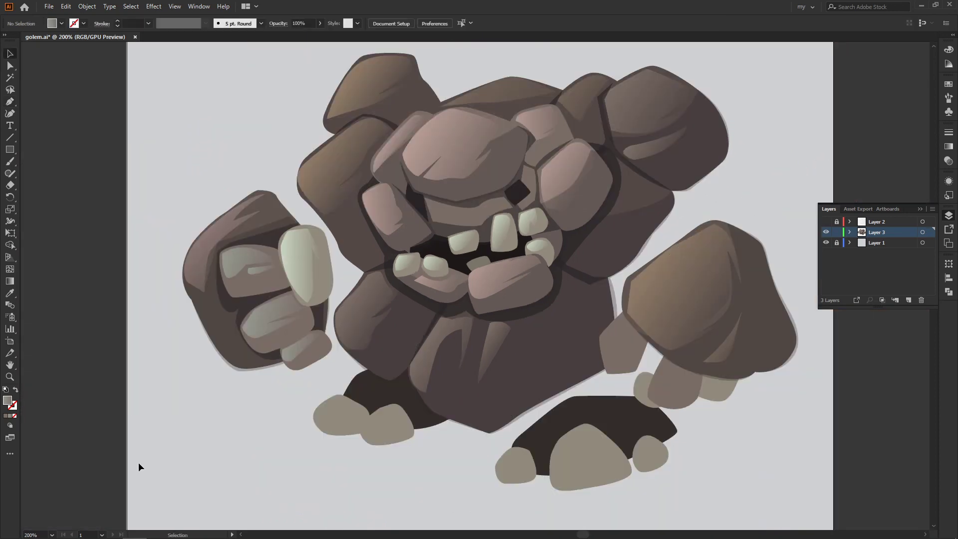
pyautogui.scroll(-1, 442, 330)
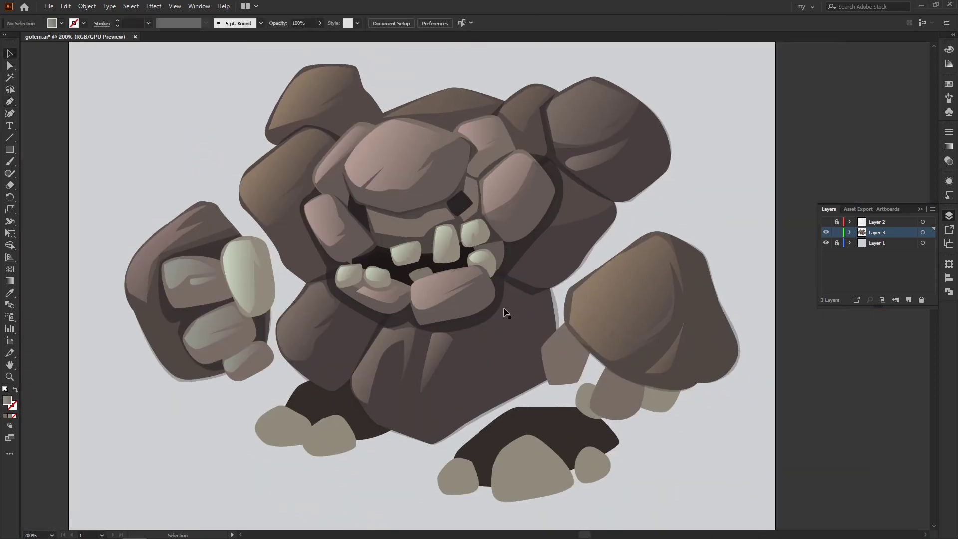
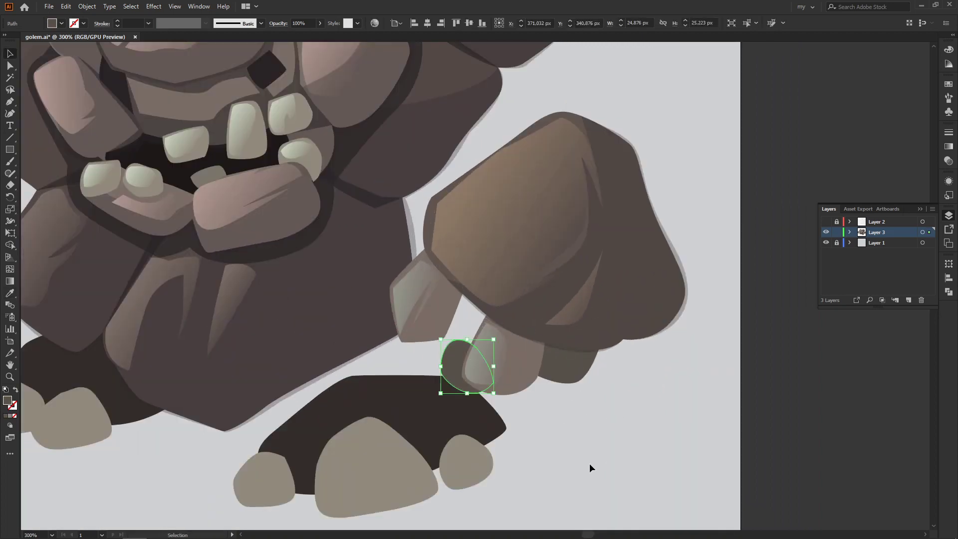
# Zoom in on the feet and draw a small shape beside the lower finger.
pyautogui.hotkey('ctrl', '+')
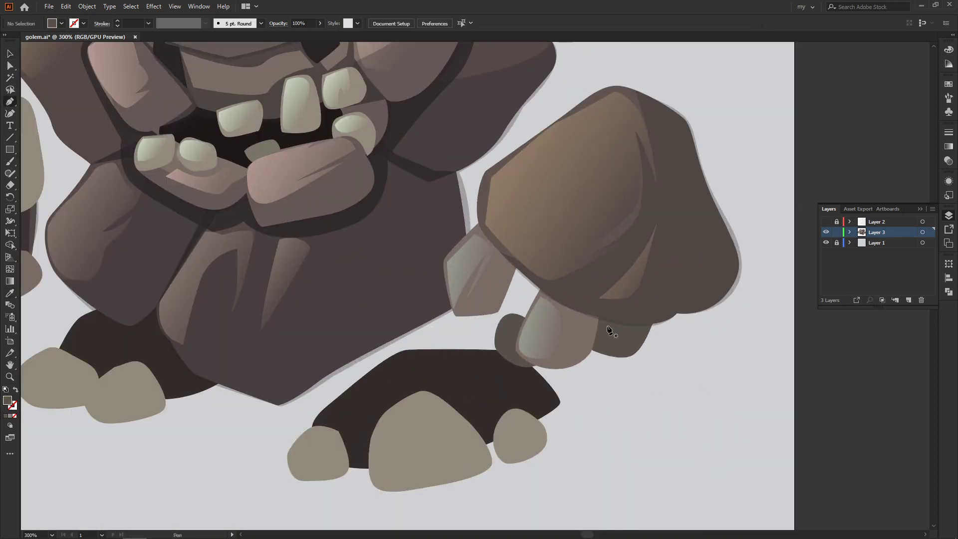
pyautogui.click(603, 325)
pyautogui.click(596, 349)
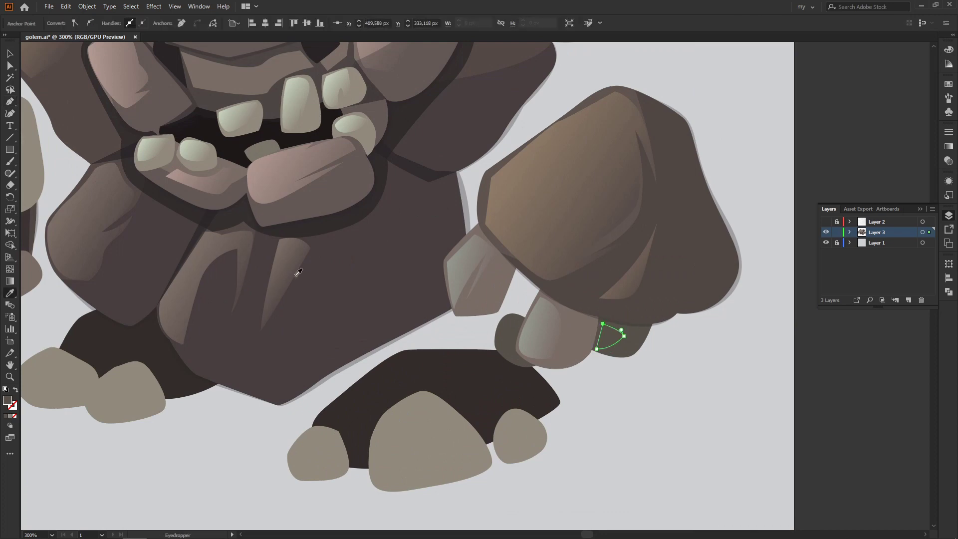
pyautogui.press('v')
pyautogui.click(603, 400)
# Draw a curved path along the finger's side.
pyautogui.click(514, 316)
pyautogui.moveTo(498, 346); pyautogui.dragTo(501, 381)
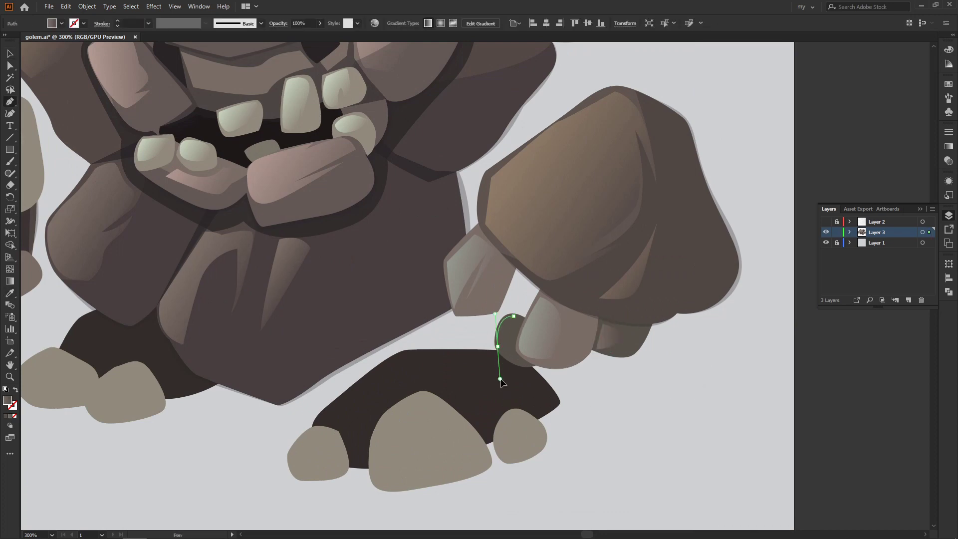
pyautogui.click(561, 342)
pyautogui.press('v')
pyautogui.hotkey('ctrl', 'shift', 'a')
pyautogui.moveTo(428, 387); pyautogui.dragTo(516, 315)
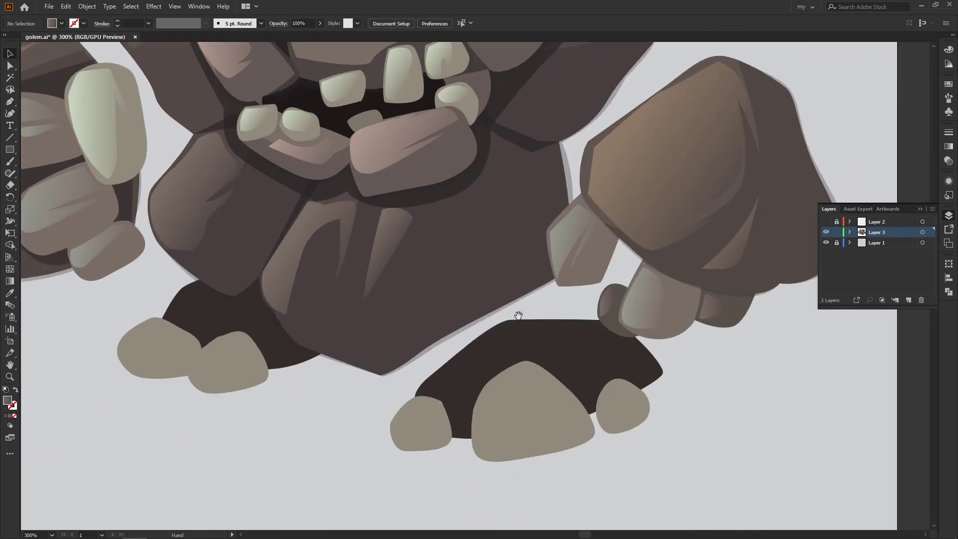
# Draw a curved highlight shape along the top of the right foot base.
pyautogui.press('p')
pyautogui.click(387, 406)
pyautogui.click(399, 385)
pyautogui.click(477, 330)
pyautogui.click(548, 330)
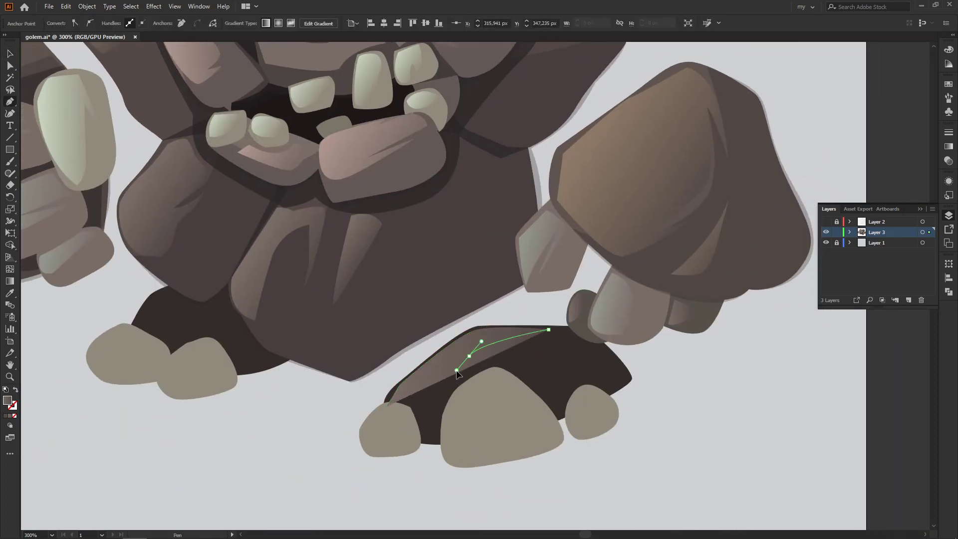
pyautogui.moveTo(469, 356); pyautogui.dragTo(508, 352)
pyautogui.click(387, 406)
pyautogui.press('a')
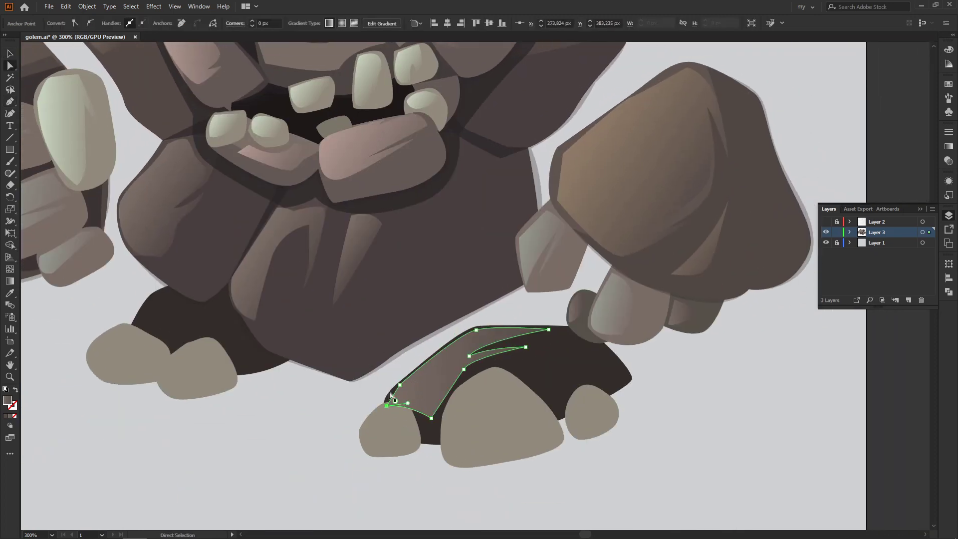
pyautogui.moveTo(387, 406); pyautogui.dragTo(388, 399)
# Fill the right foot highlight with a gradient and darken its start stop colour.
pyautogui.hotkey('ctrl', 'shift', 'a')
pyautogui.click(429, 359)
pyautogui.press('g')
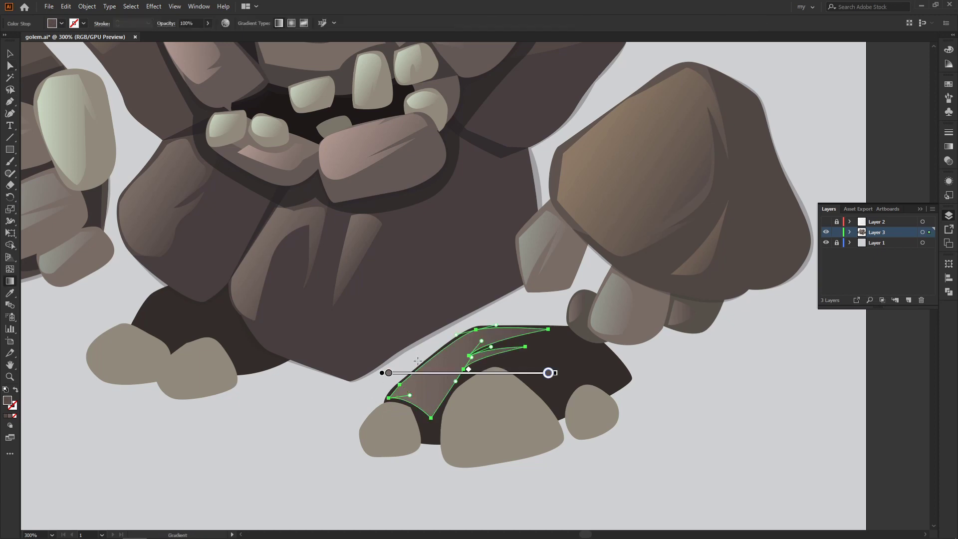
pyautogui.moveTo(417, 354); pyautogui.dragTo(532, 388)
pyautogui.doubleClick(531, 386)
pyautogui.press('Escape')
pyautogui.doubleClick(418, 354)
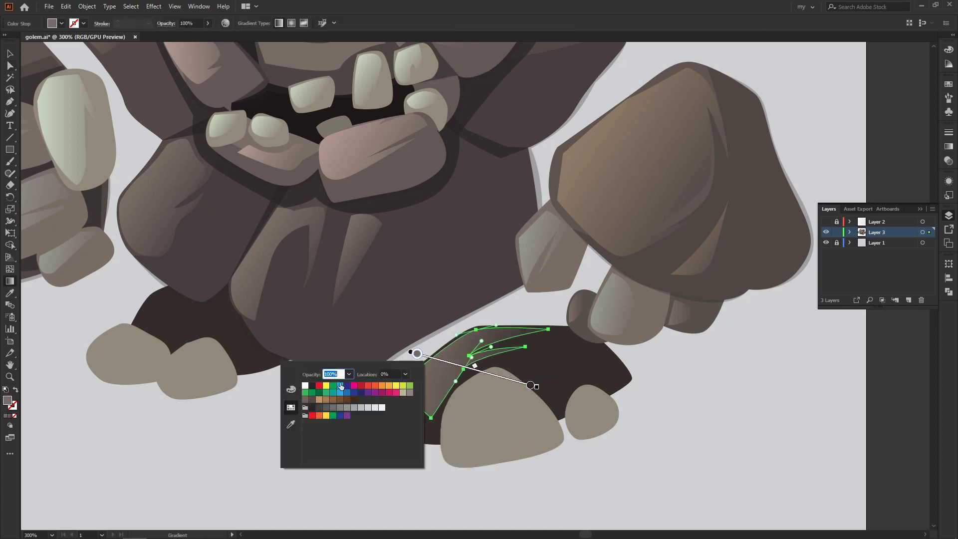
pyautogui.moveTo(358, 391); pyautogui.dragTo(356, 424)
pyautogui.press('Escape')
pyautogui.hotkey('ctrl', 'shift', 'a')
# Draw a curved highlight shape on the left foot base.
pyautogui.press('v')
pyautogui.hotkey('ctrl', '0')
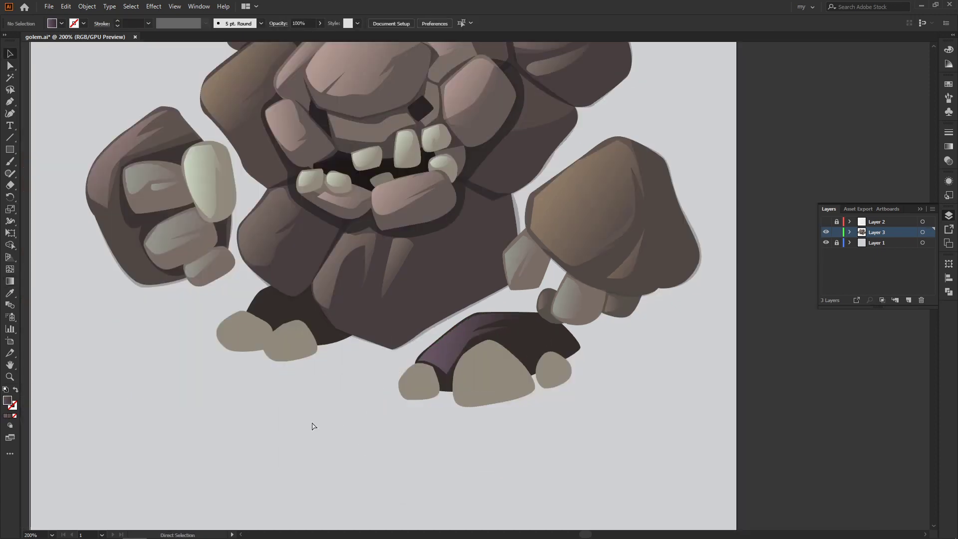
pyautogui.scroll(3, 538, 325)
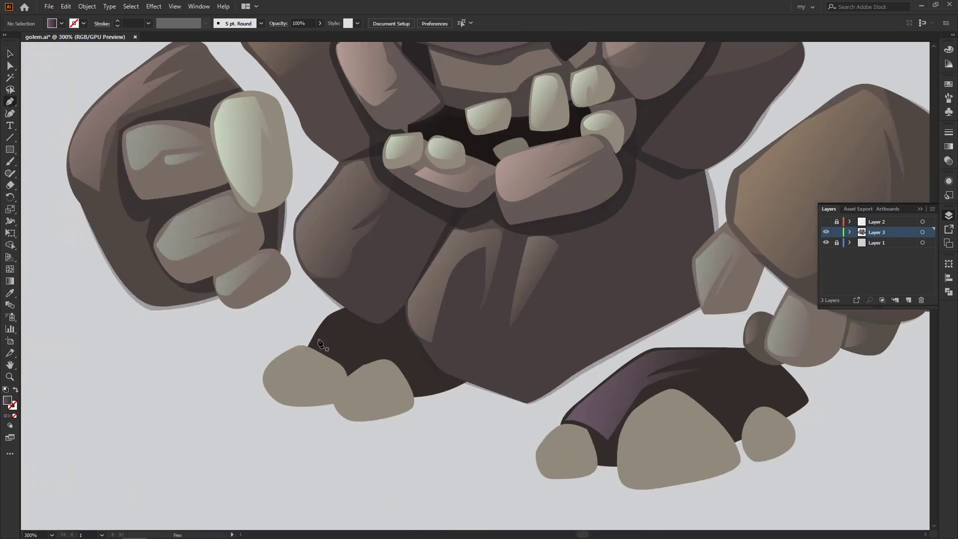
pyautogui.click(316, 342)
pyautogui.moveTo(343, 313); pyautogui.dragTo(362, 310)
pyautogui.click(370, 325)
pyautogui.click(316, 343)
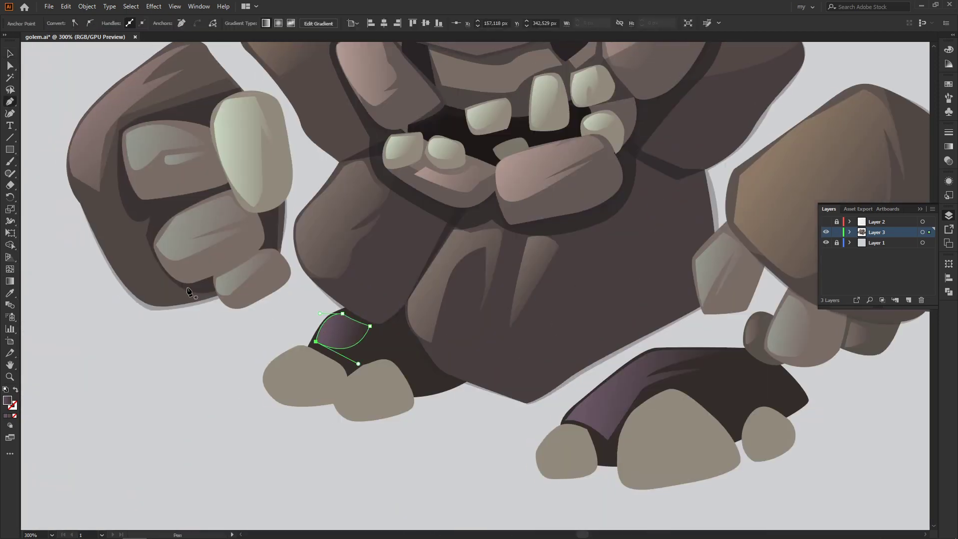
# Lay a gradient across the left foot highlight.
pyautogui.press('g')
pyautogui.moveTo(275, 297); pyautogui.dragTo(362, 344)
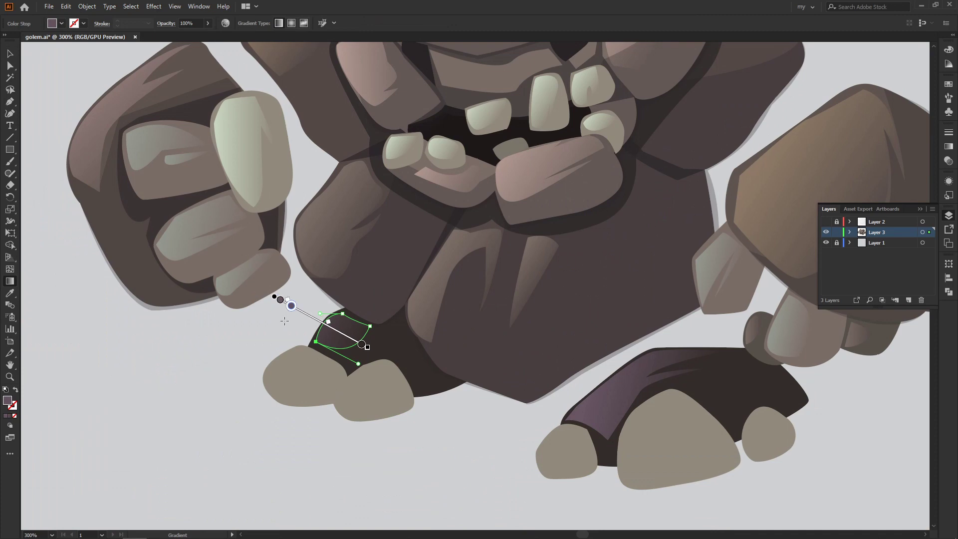
pyautogui.press('v')
pyautogui.click(242, 440)
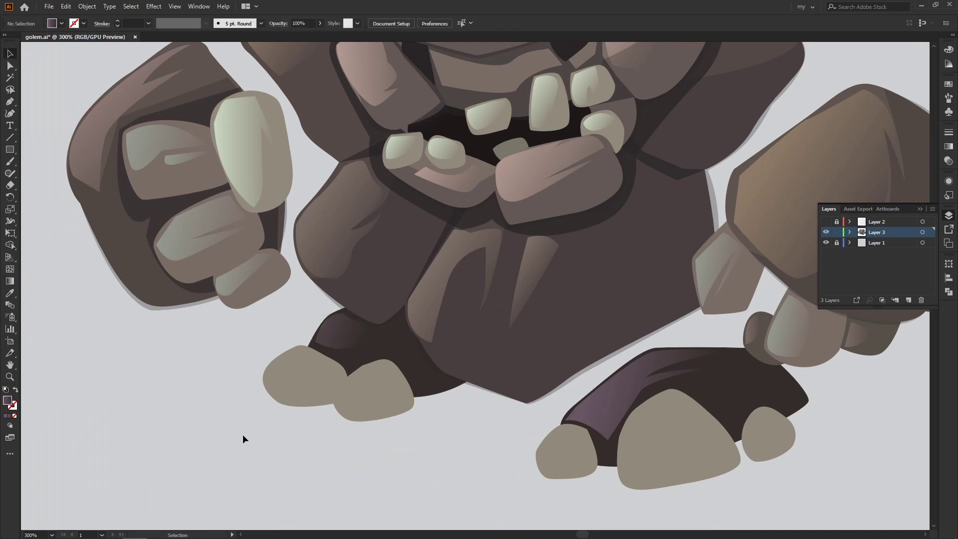
pyautogui.scroll(-2, 300, 399)
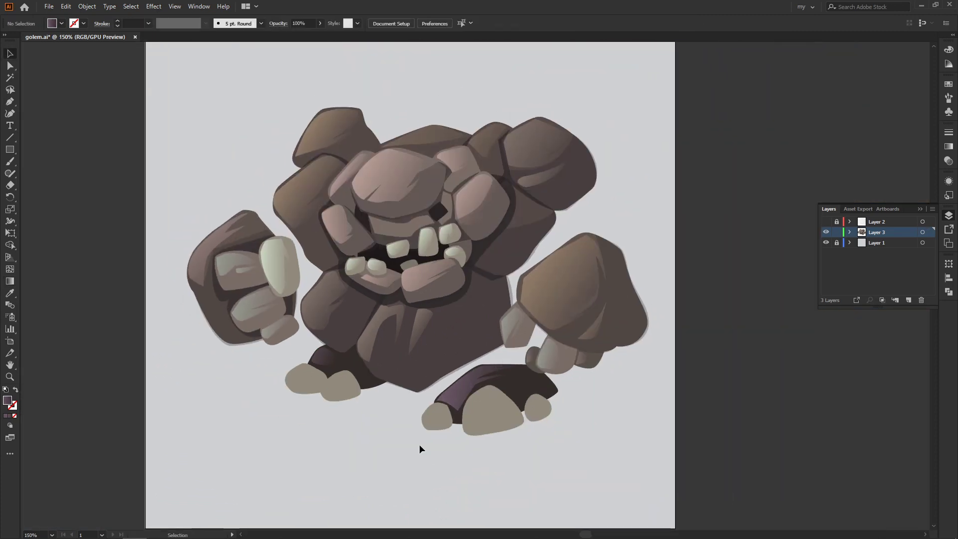
# Rotate and shift the right foot rock group slightly left.
pyautogui.click(490, 404)
pyautogui.moveTo(553, 397); pyautogui.dragTo(497, 391)
pyautogui.click(665, 435)
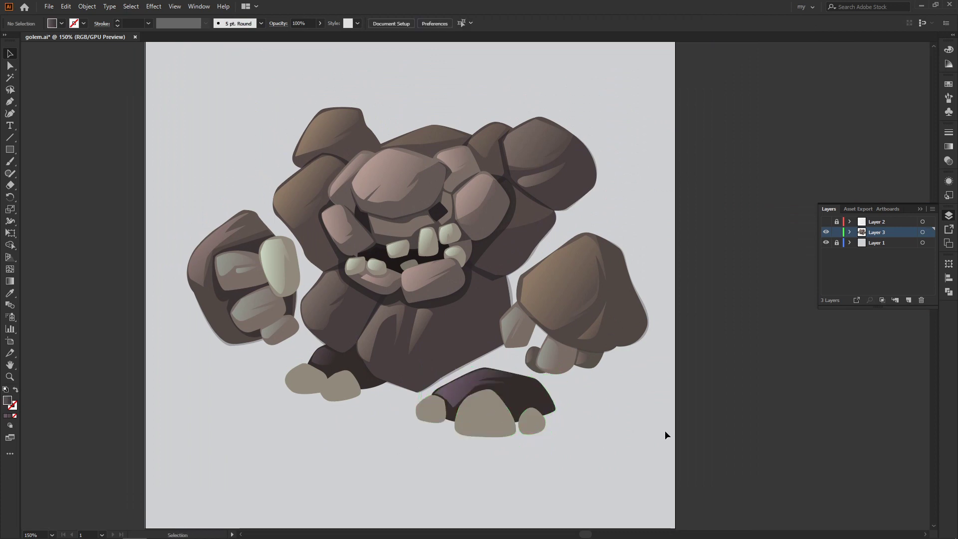
pyautogui.click(555, 402)
pyautogui.click(594, 379)
pyautogui.scroll(-1, 595, 379)
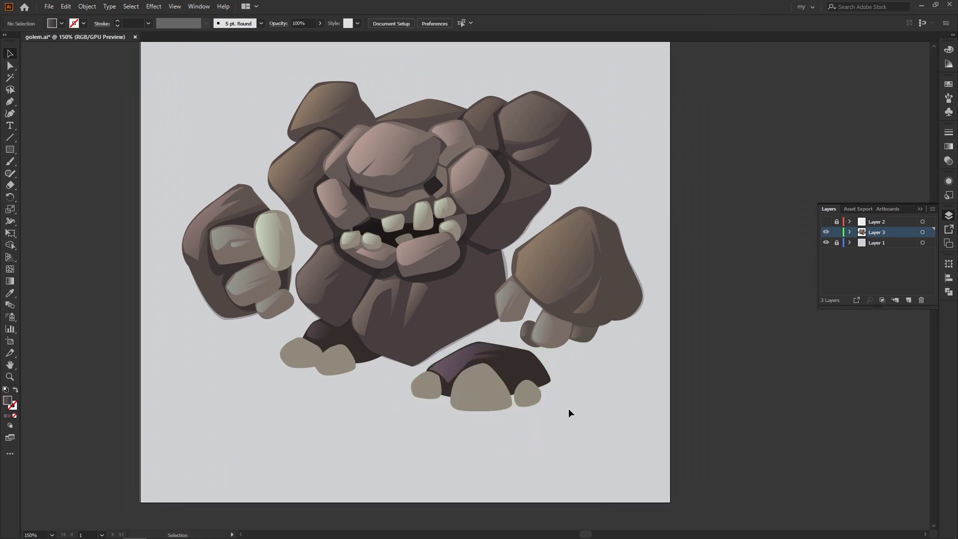
# Inspect the fist rock's gradient and draw a highlight on the leftmost foot rock.
pyautogui.click(273, 239)
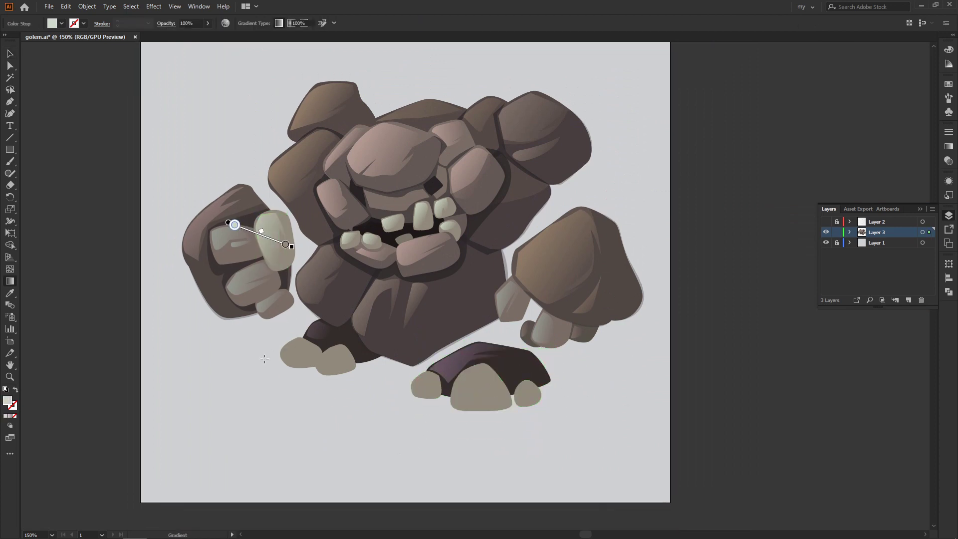
pyautogui.hotkey('ctrl', '1')
pyautogui.scroll(3, 529, 328)
pyautogui.press('p')
pyautogui.click(289, 314)
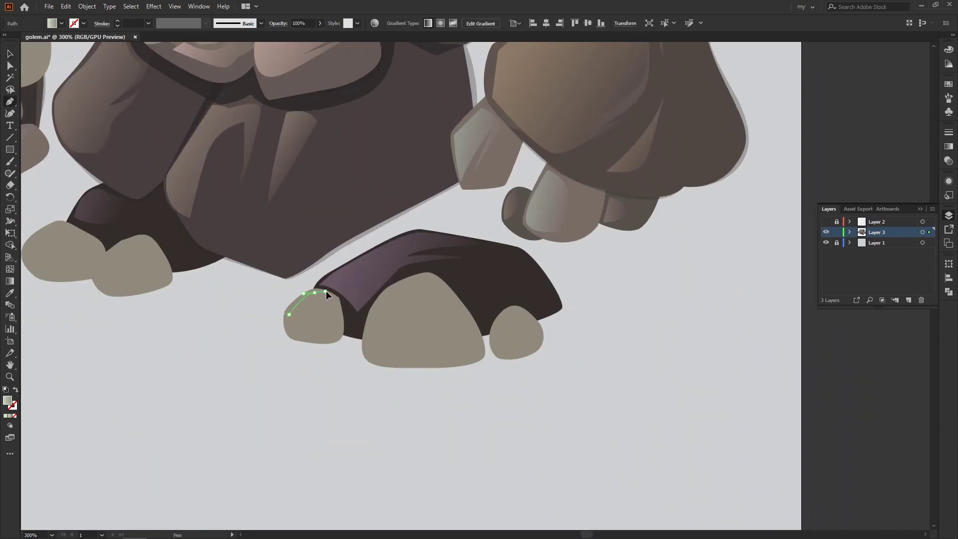
pyautogui.click(314, 293)
pyautogui.click(330, 294)
pyautogui.click(315, 310)
# Draw highlight shapes on the middle foot rock and the small right rock.
pyautogui.click(366, 342)
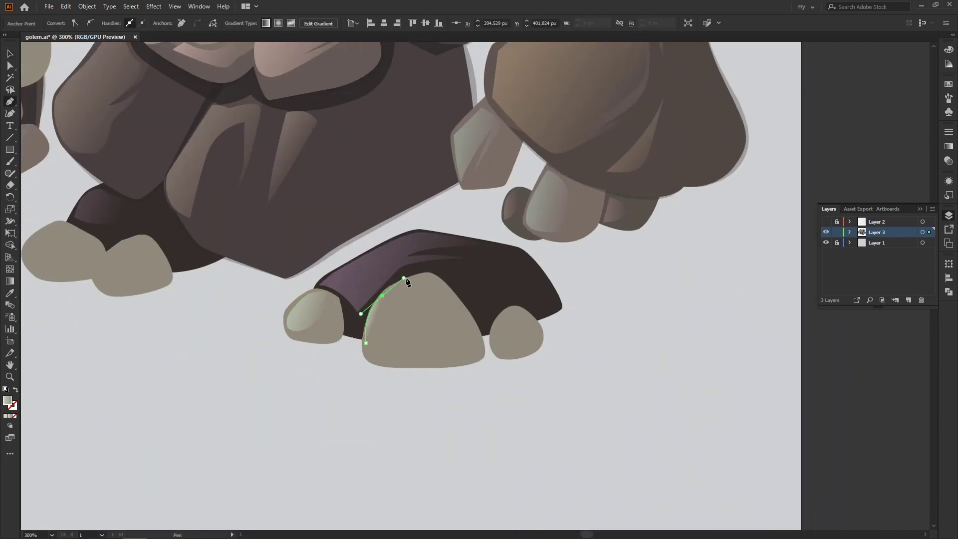
pyautogui.click(407, 278)
pyautogui.click(410, 327)
pyautogui.moveTo(429, 286); pyautogui.dragTo(433, 241)
pyautogui.click(423, 354)
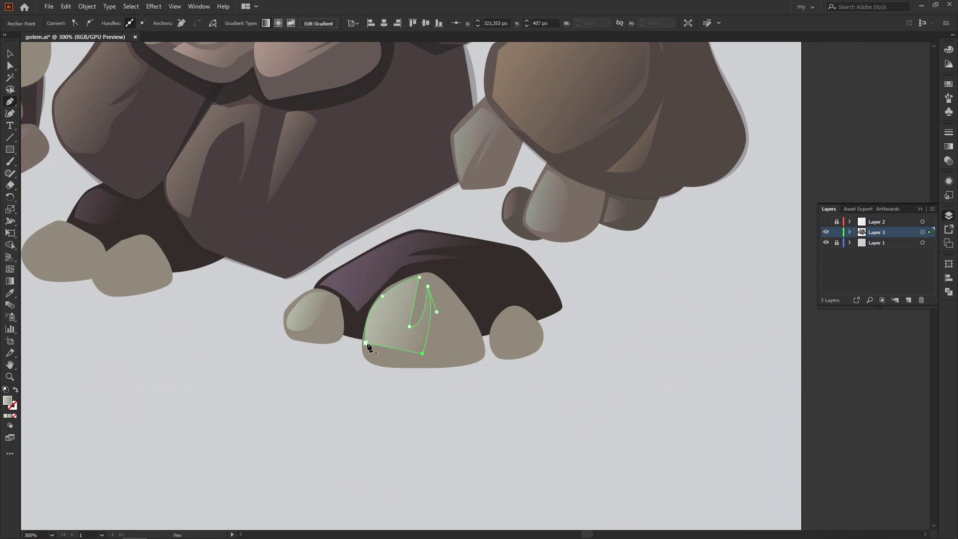
pyautogui.click(516, 313)
pyautogui.click(497, 344)
pyautogui.moveTo(519, 349); pyautogui.dragTo(774, 384)
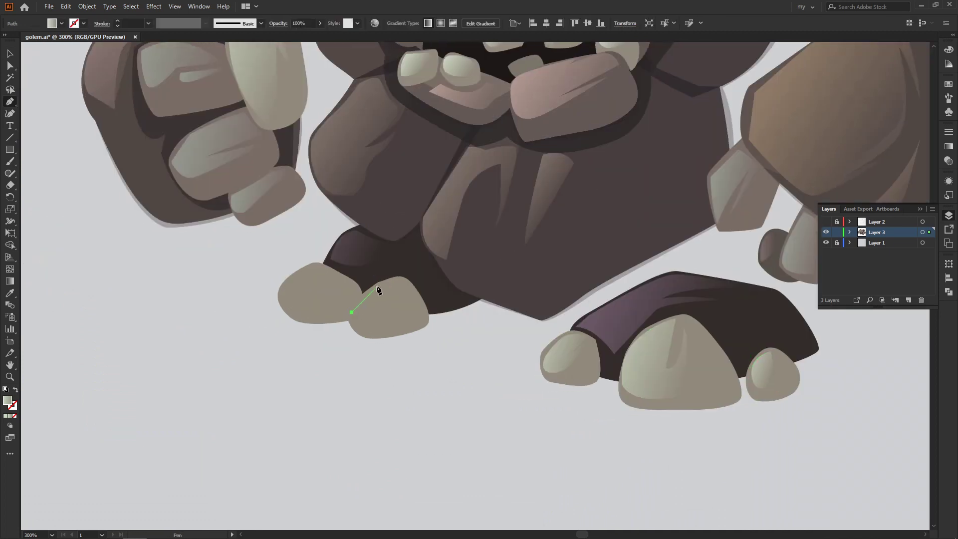
# Add highlight shapes on the other foot's rock and the left rock.
pyautogui.click(399, 279)
pyautogui.click(397, 294)
pyautogui.click(380, 323)
pyautogui.click(283, 290)
pyautogui.click(305, 299)
pyautogui.click(324, 292)
pyautogui.click(337, 282)
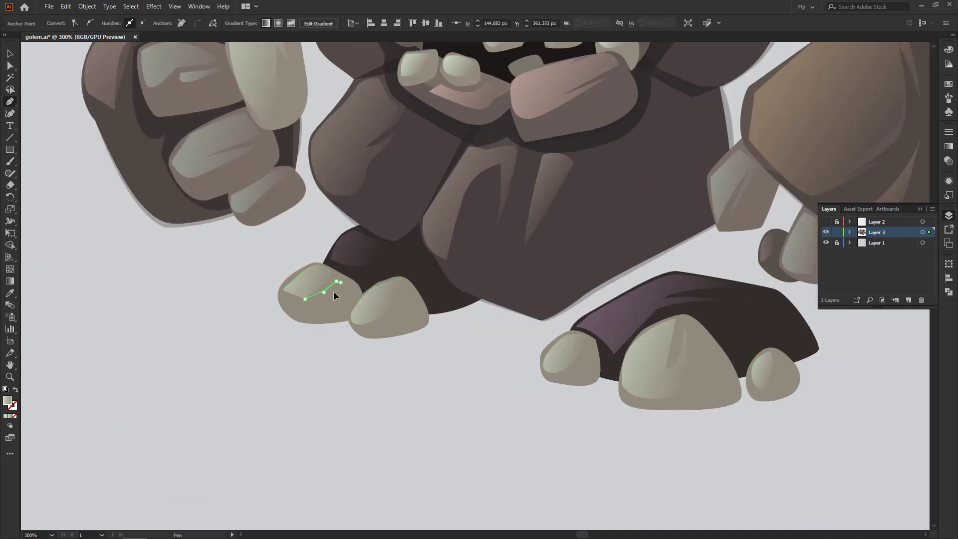
pyautogui.press('v')
pyautogui.click(274, 423)
# Zoom in on the dark mouth shape and adjust its anchor points.
pyautogui.hotkey('ctrl', '-')
pyautogui.hotkey('ctrl', '-')
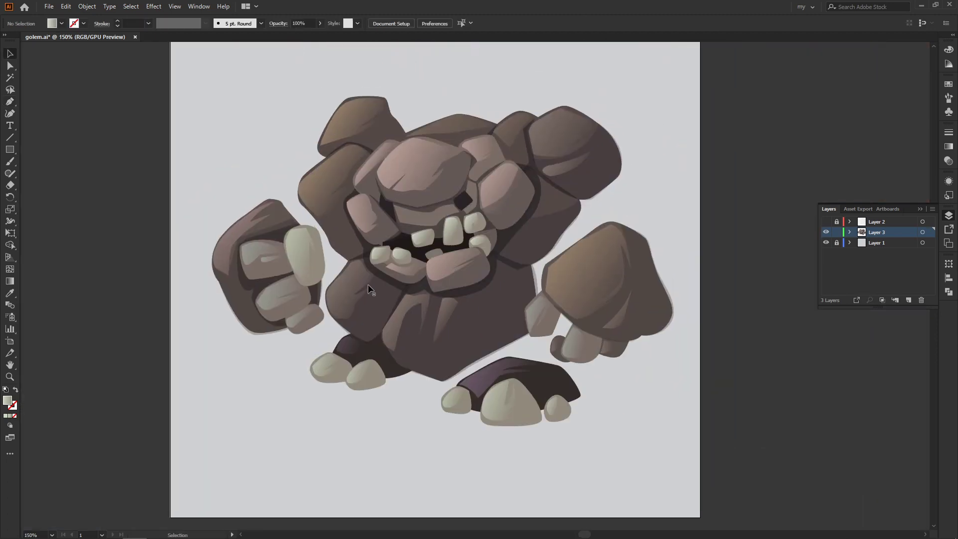
pyautogui.hotkey('ctrl', '+')
pyautogui.hotkey('ctrl', '+')
pyautogui.hotkey('ctrl', '+')
pyautogui.press('a')
pyautogui.click(417, 310)
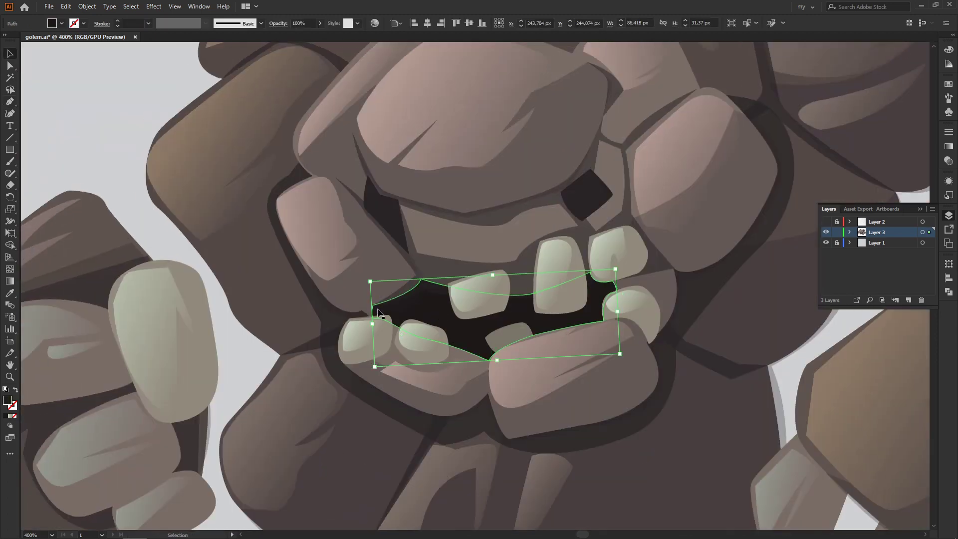
pyautogui.click(372, 305)
pyautogui.press('v')
pyautogui.hotkey('ctrl', 'shift', 'a')
pyautogui.hotkey('ctrl', '-')
pyautogui.hotkey('ctrl', '-')
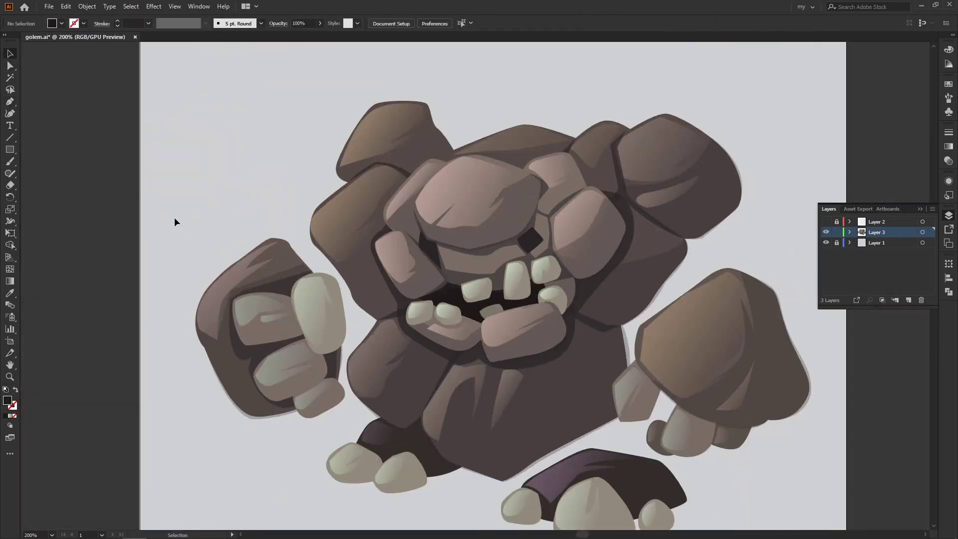
pyautogui.hotkey('ctrl', '+')
pyautogui.hotkey('ctrl', '+')
pyautogui.hotkey('ctrl', '+')
pyautogui.press('a')
pyautogui.click(255, 350)
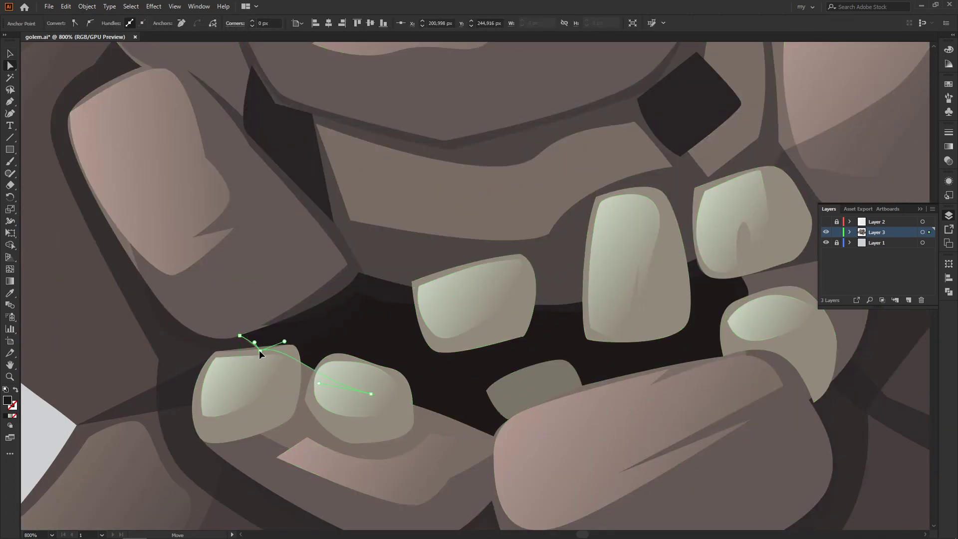
# Adjust the large shadow framing the face, then deselect and reposition the view.
pyautogui.hotkey('ctrl', '-')
pyautogui.hotkey('ctrl', '-')
pyautogui.hotkey('ctrl', '-')
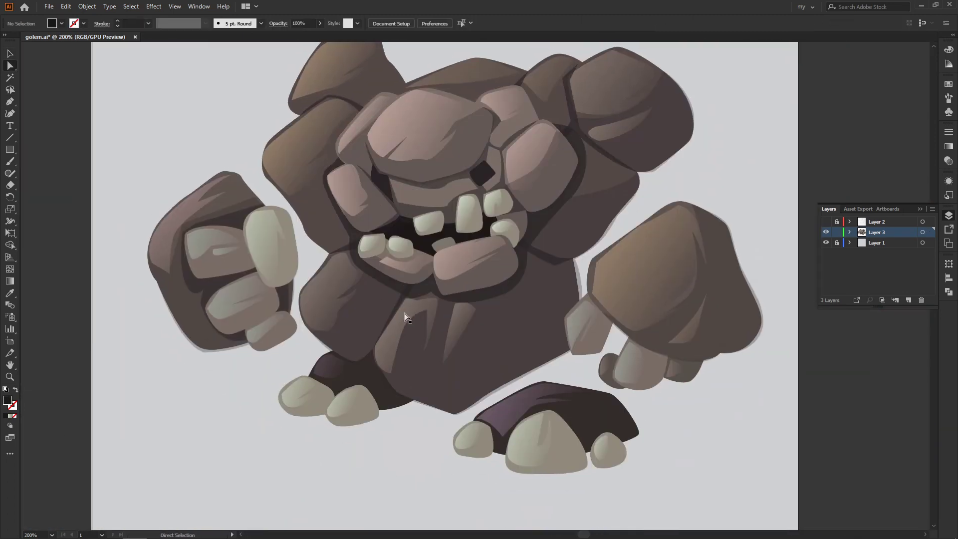
pyautogui.click(508, 289)
pyautogui.scroll(1, 494, 320)
pyautogui.press('v')
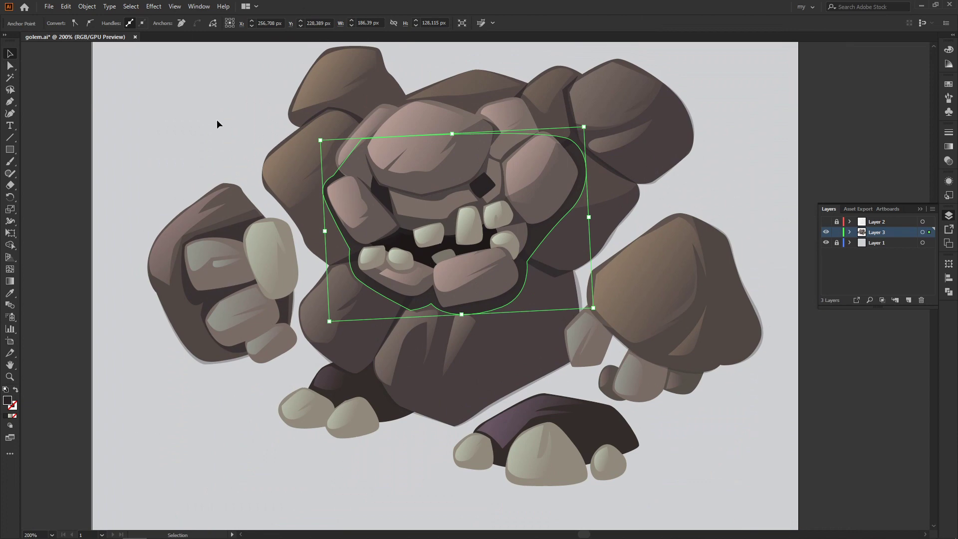
pyautogui.click(722, 163)
pyautogui.moveTo(627, 186); pyautogui.dragTo(614, 225)
# Pen-draw a four-point horn shape on the golem's upper-right rock, tracing the sketch layer.
pyautogui.click(826, 221)
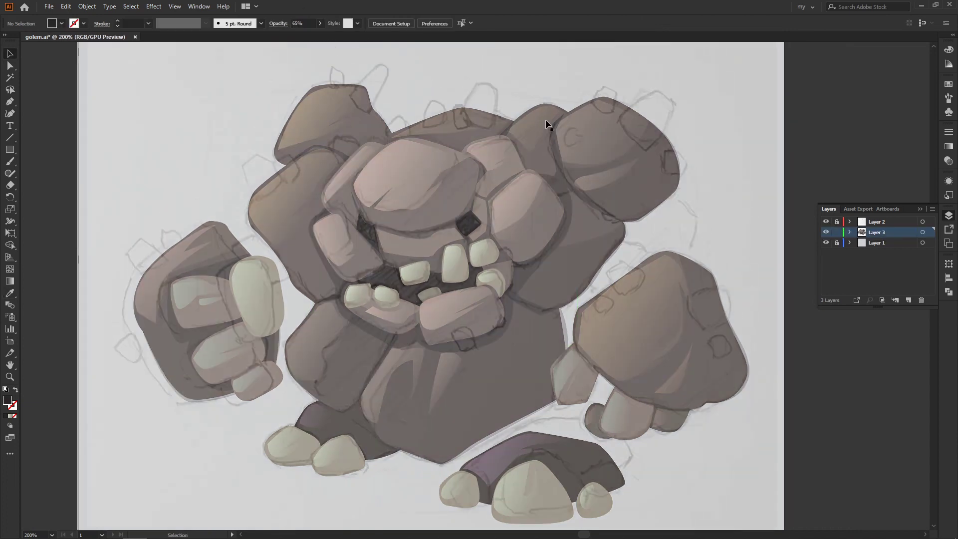
pyautogui.click(620, 118)
pyautogui.click(659, 93)
pyautogui.click(679, 104)
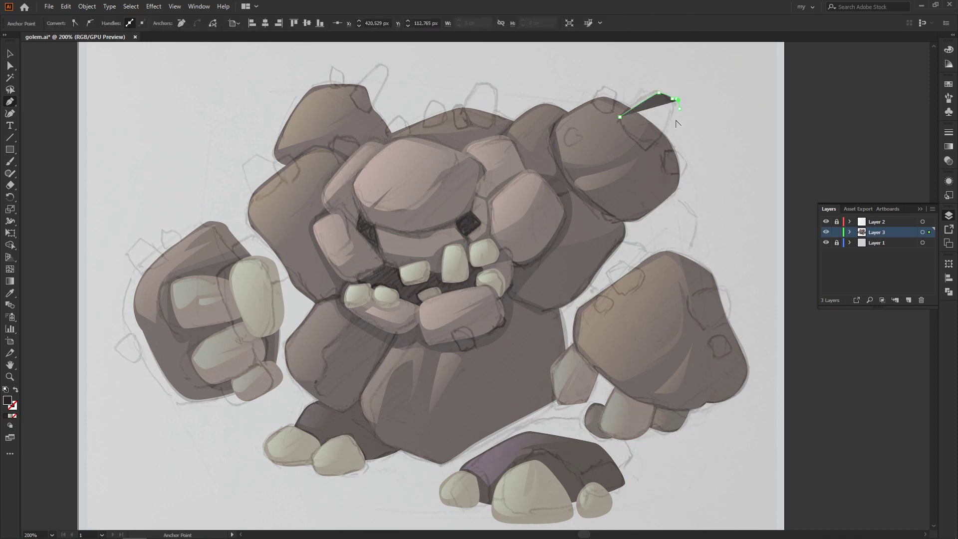
pyautogui.click(649, 152)
pyautogui.click(620, 118)
pyautogui.click(826, 222)
pyautogui.press('v')
pyautogui.click(651, 117)
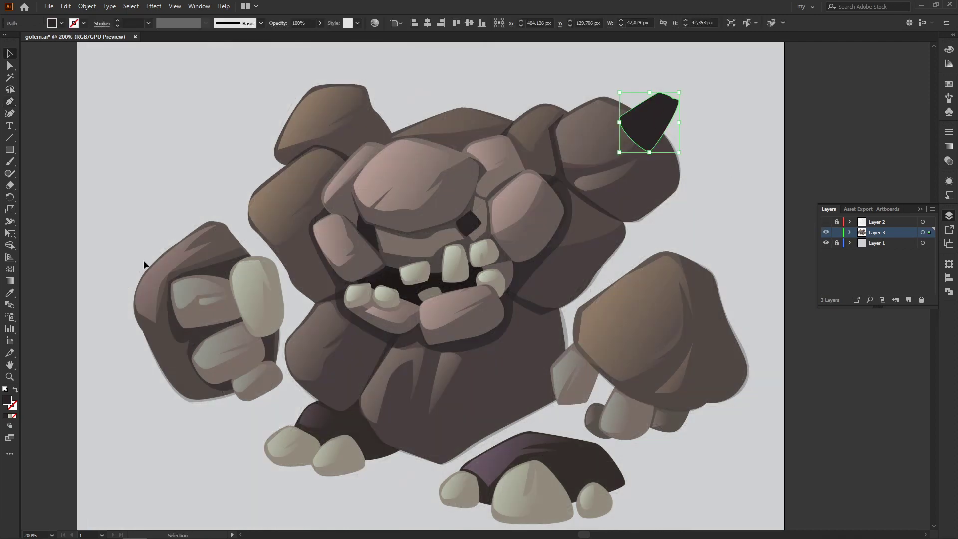
# Fill the horn with a light blue-purple colour.
pyautogui.doubleClick(7, 400)
pyautogui.moveTo(491, 207); pyautogui.dragTo(492, 239)
pyautogui.click(386, 289)
pyautogui.click(584, 207)
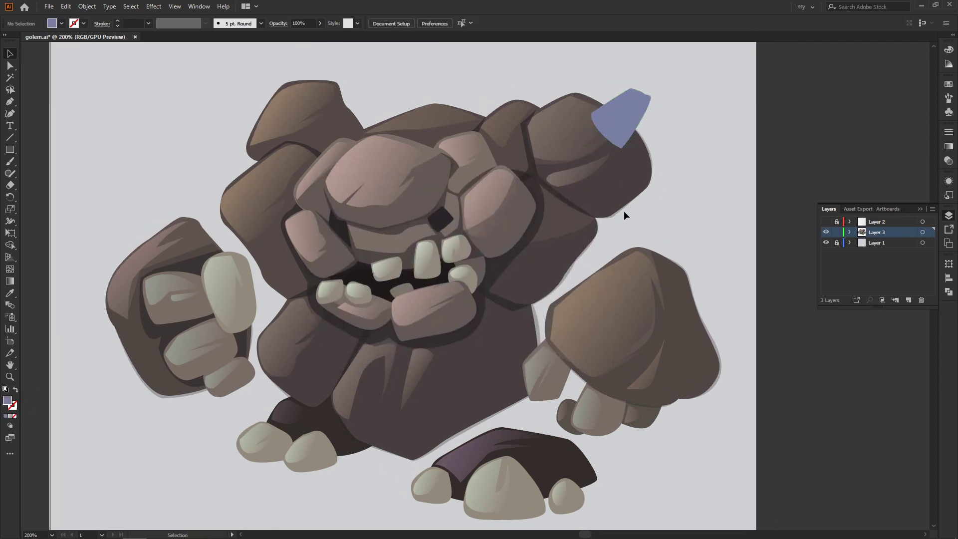
pyautogui.scroll(3, 624, 211)
pyautogui.moveTo(624, 211); pyautogui.dragTo(570, 254)
pyautogui.hotkey('ctrl', '+')
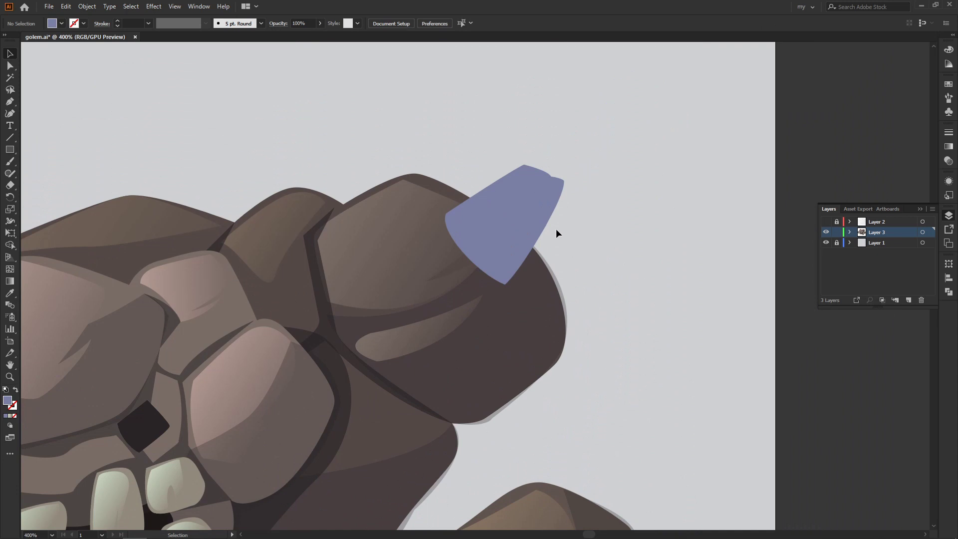
# Draw a 27%-opacity dark shadow shape on the horn.
pyautogui.press('p')
pyautogui.click(539, 173)
pyautogui.click(529, 199)
pyautogui.moveTo(533, 213); pyautogui.dragTo(527, 223)
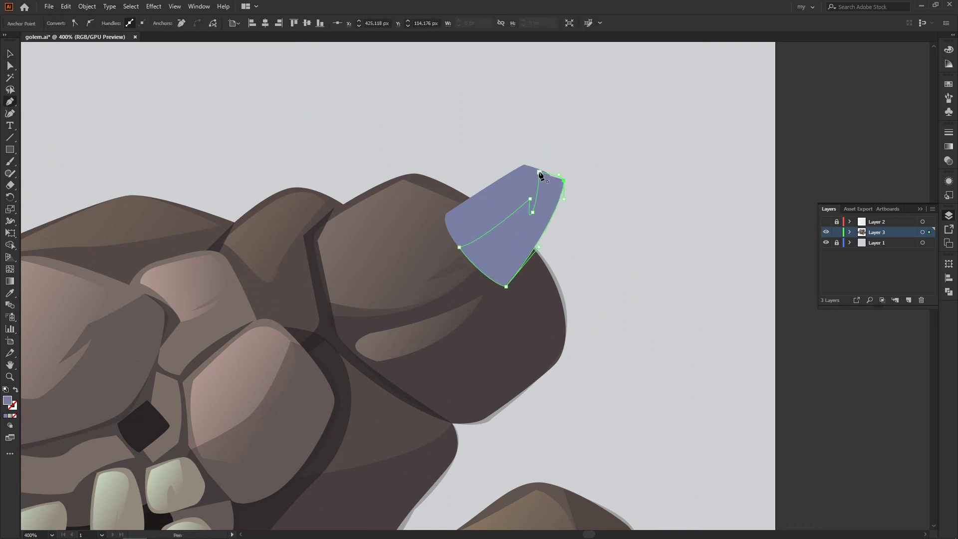
pyautogui.click(317, 338)
pyautogui.press('a')
pyautogui.click(684, 289)
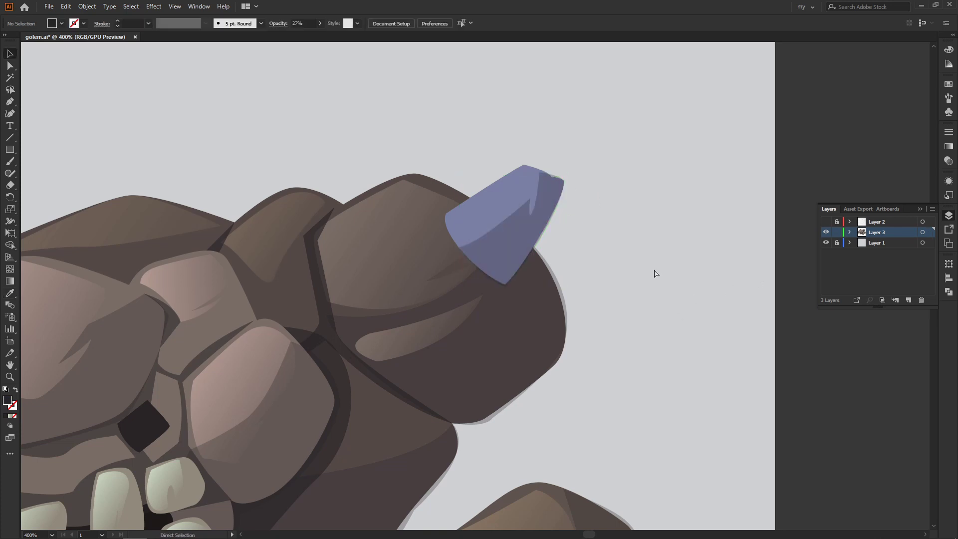
# Draw a curved highlight shape along the horn's edge.
pyautogui.click(448, 215)
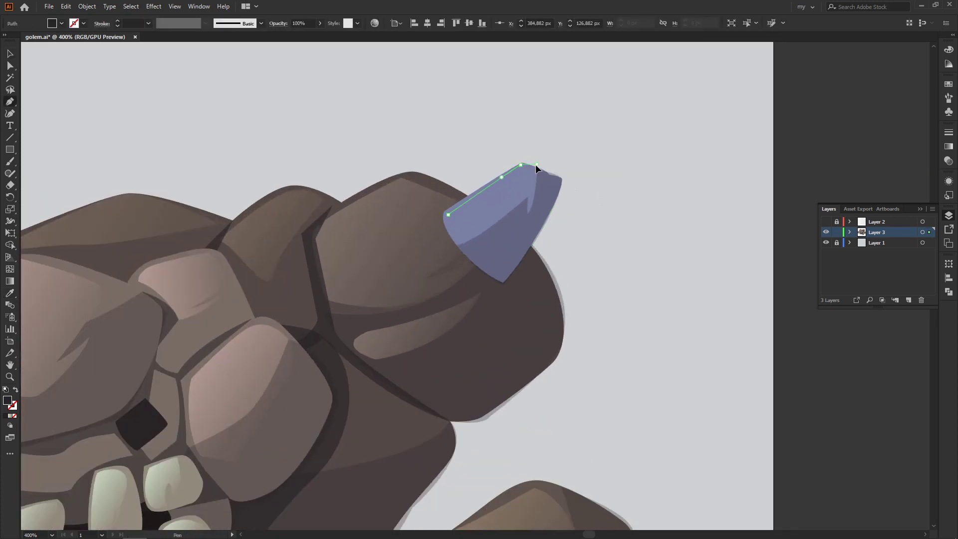
pyautogui.click(535, 173)
pyautogui.click(514, 201)
pyautogui.moveTo(474, 237); pyautogui.dragTo(487, 235)
pyautogui.click(449, 215)
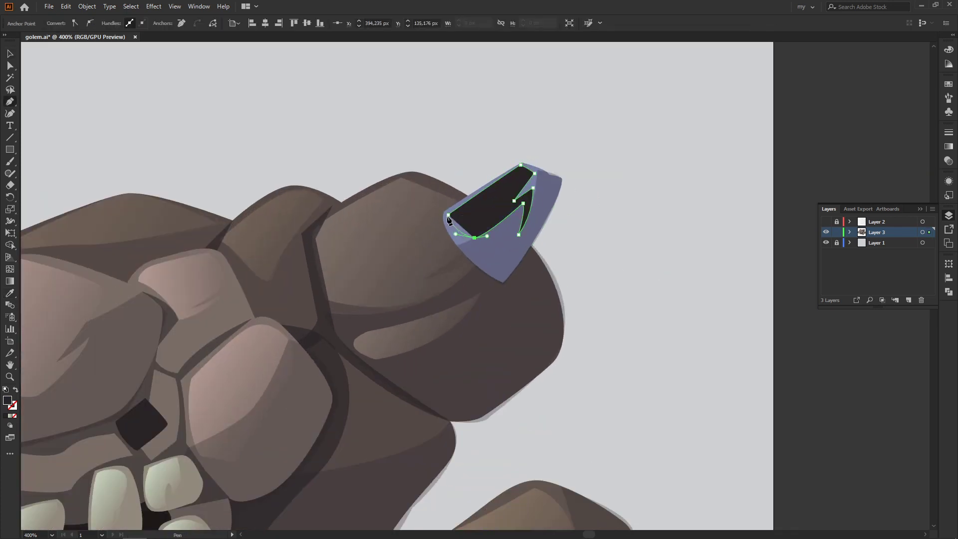
# Give the highlight a diagonal gradient with a lightened blue-purple stop.
pyautogui.press('g')
pyautogui.click(522, 196)
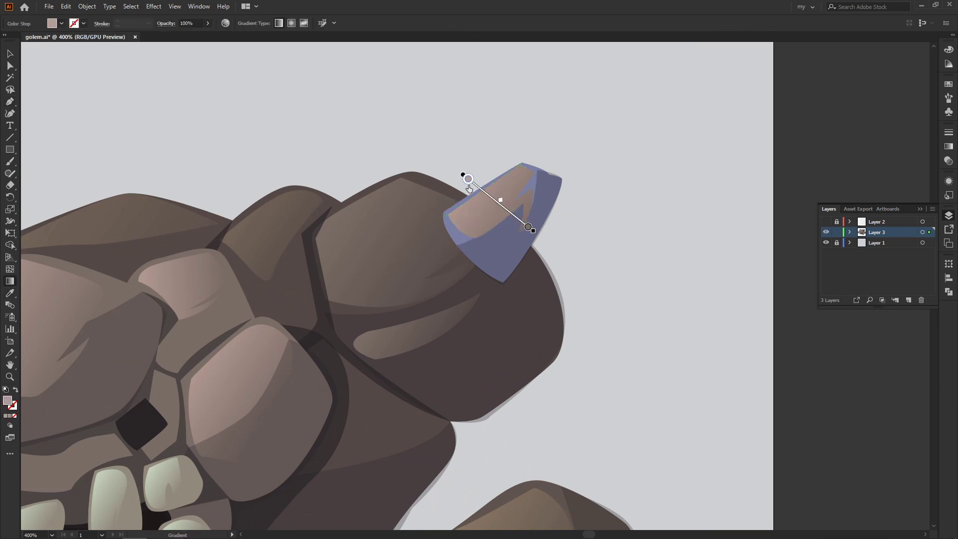
pyautogui.moveTo(468, 177); pyautogui.dragTo(530, 228)
pyautogui.doubleClick(468, 179)
pyautogui.click(342, 250)
pyautogui.click(462, 179)
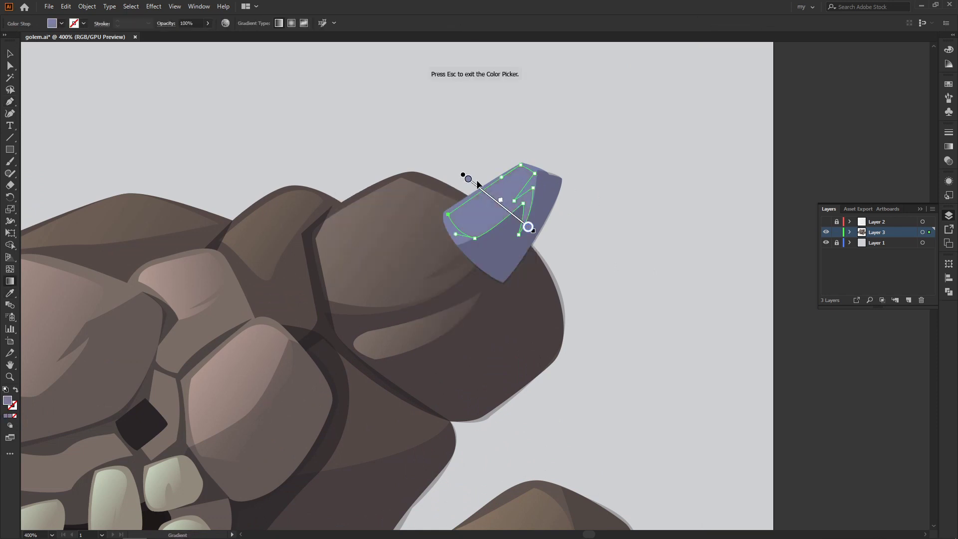
pyautogui.click(343, 215)
pyautogui.moveTo(425, 232); pyautogui.dragTo(432, 249)
pyautogui.click(606, 223)
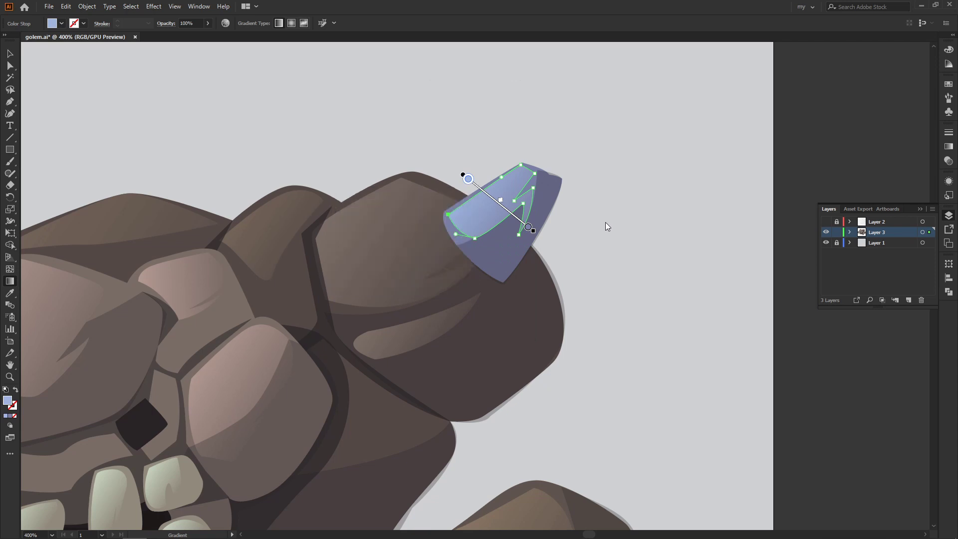
pyautogui.press('v')
pyautogui.hotkey('ctrl', '-')
pyautogui.hotkey('ctrl', '+')
pyautogui.hotkey('ctrl', '+')
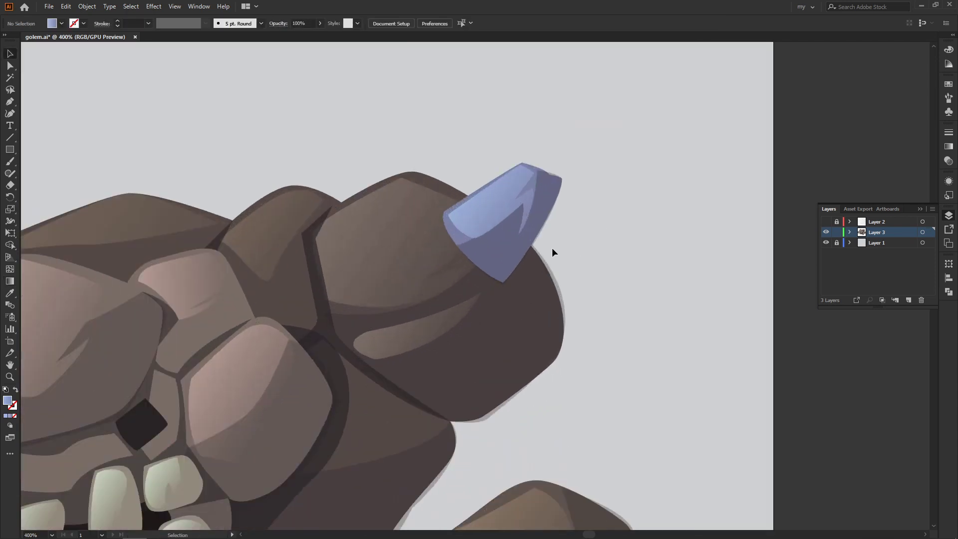
# Draw a darker rim shadow path along the horn's base.
pyautogui.press('p')
pyautogui.click(454, 204)
pyautogui.click(436, 210)
pyautogui.click(469, 263)
pyautogui.click(505, 288)
pyautogui.click(513, 270)
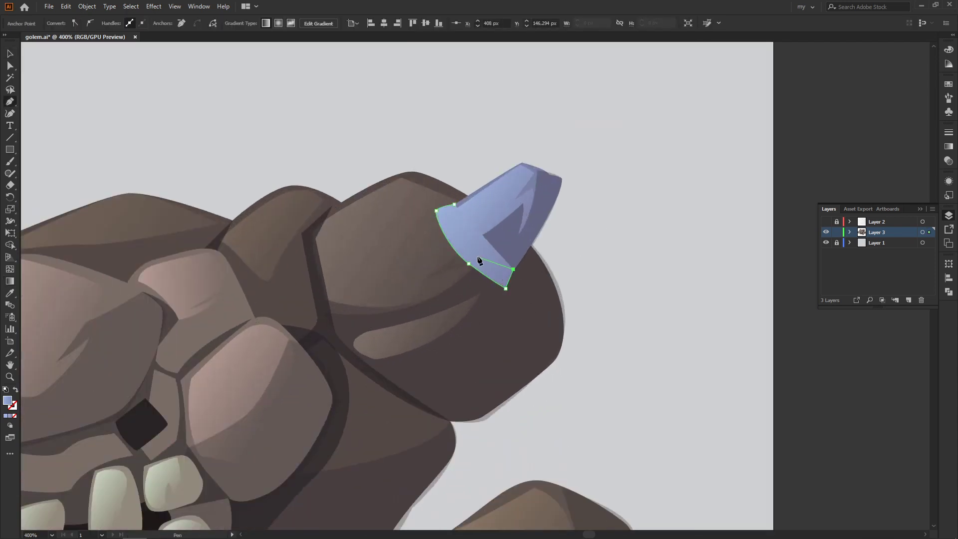
pyautogui.click(517, 239)
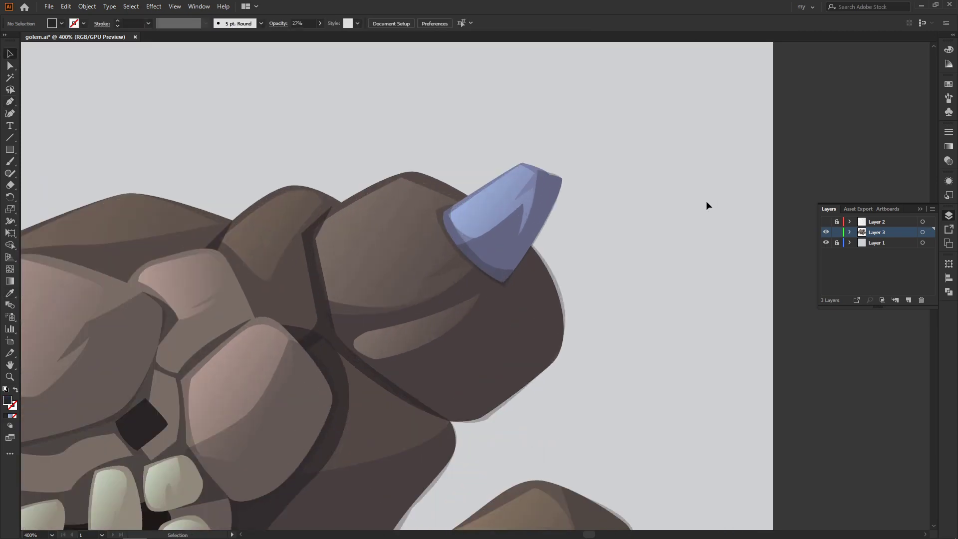
pyautogui.press('v')
pyautogui.click(365, 109)
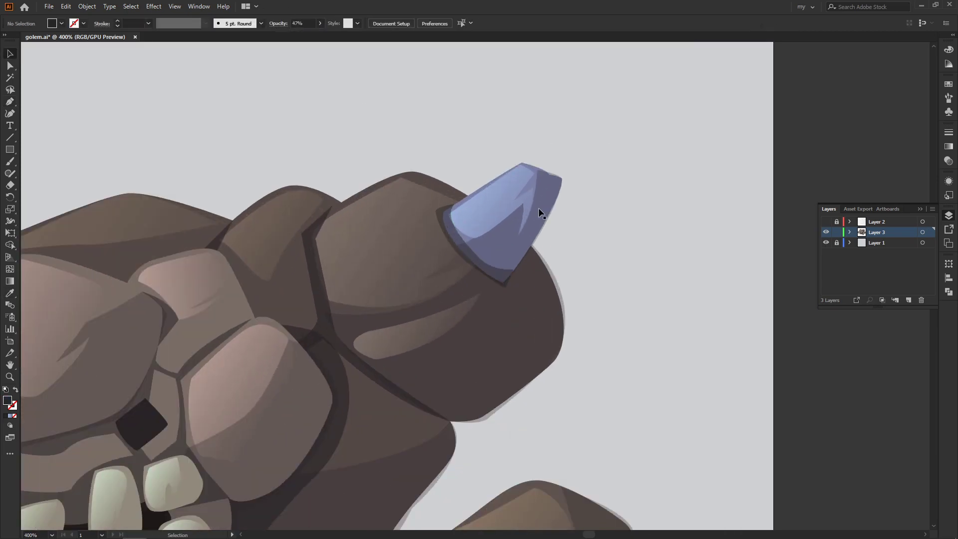
# Check the horn outline, then zoom out and select the golem artwork.
pyautogui.press('a')
pyautogui.click(540, 205)
pyautogui.click(644, 187)
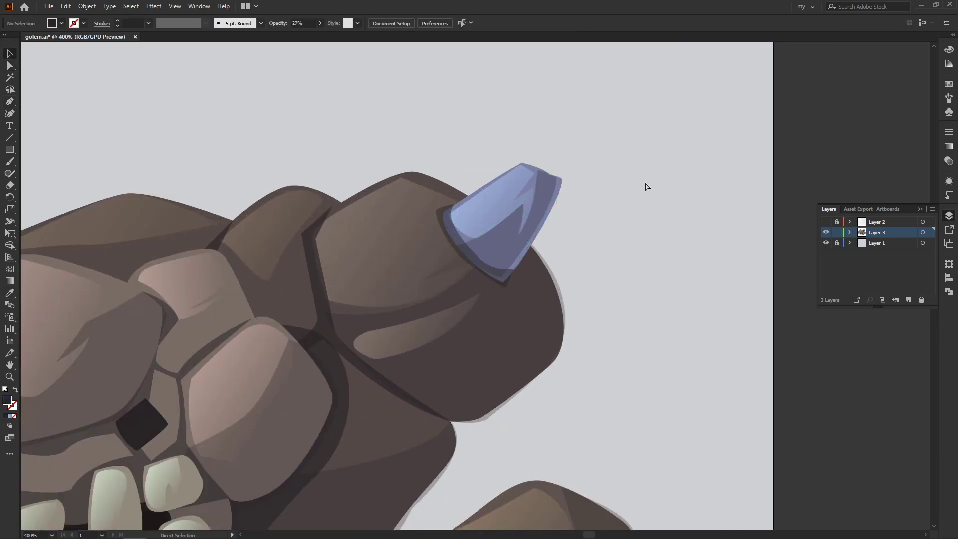
pyautogui.press('v')
pyautogui.hotkey('ctrl', '-')
pyautogui.hotkey('ctrl', '-')
pyautogui.click(544, 190)
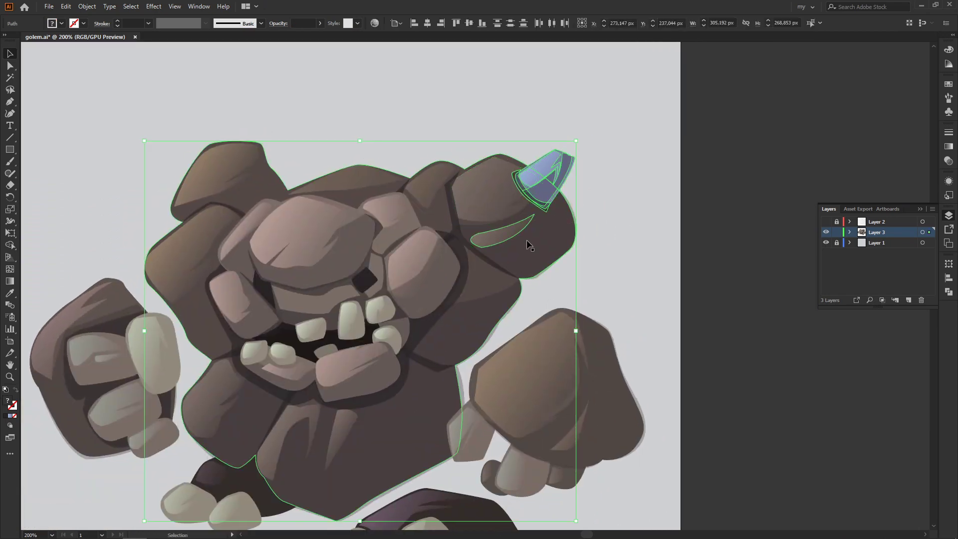
# Place an upright copy of the horn on the golem's top rock.
pyautogui.click(550, 175)
pyautogui.press('a')
pyautogui.press('v')
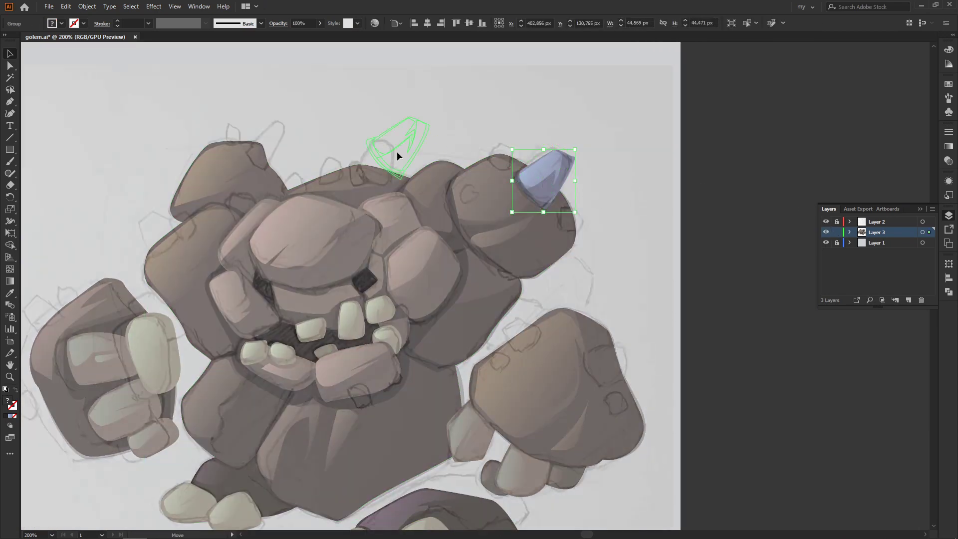
pyautogui.moveTo(420, 115); pyautogui.dragTo(391, 125)
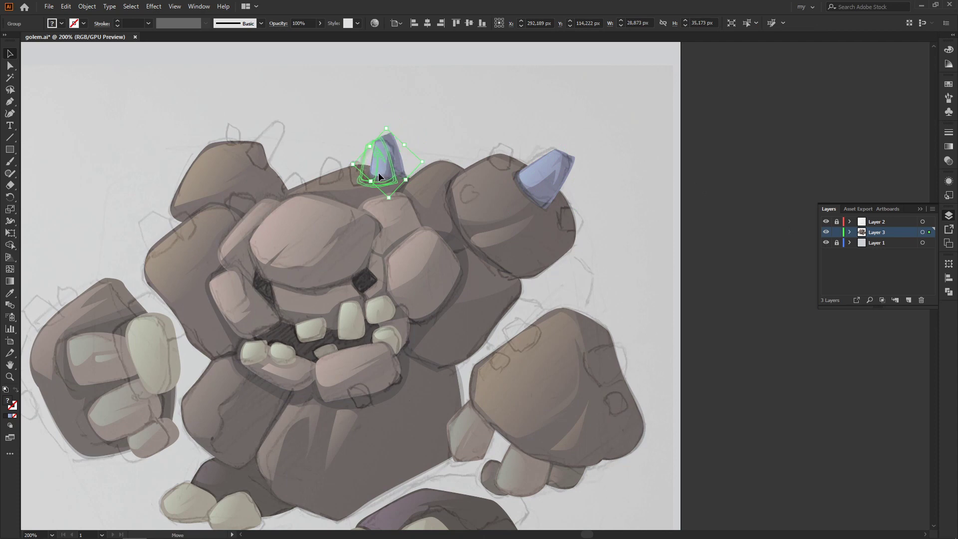
pyautogui.hotkey('ctrl', 'shift', 'a')
# Place another horn copy on the golem's left rock.
pyautogui.click(826, 222)
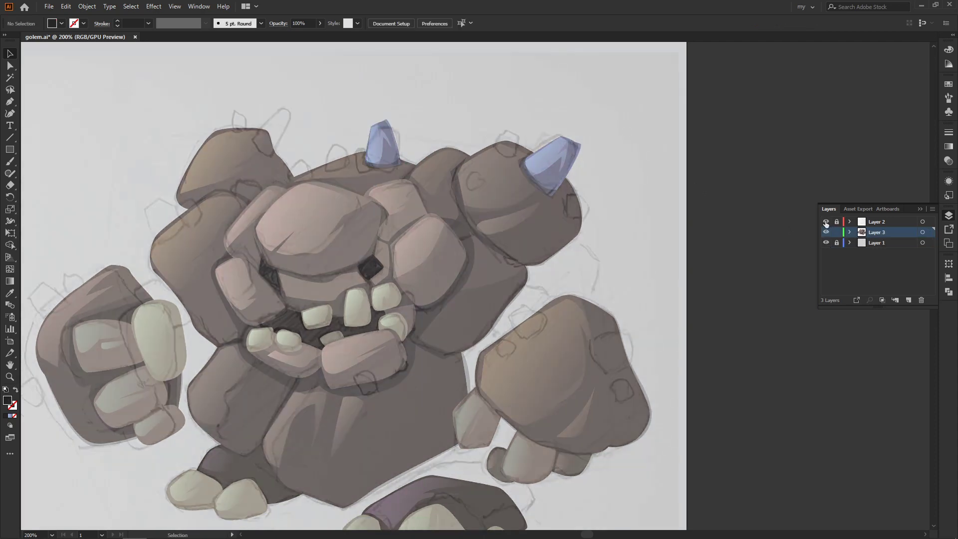
pyautogui.moveTo(292, 122); pyautogui.dragTo(315, 153)
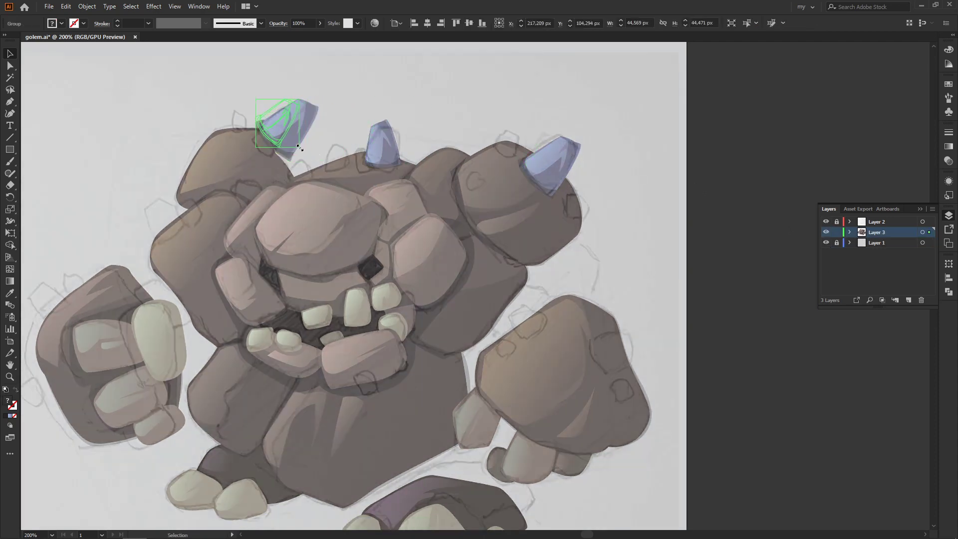
pyautogui.hotkey('ctrl', 'shift', 'a')
pyautogui.click(826, 222)
pyautogui.hotkey('ctrl', '-')
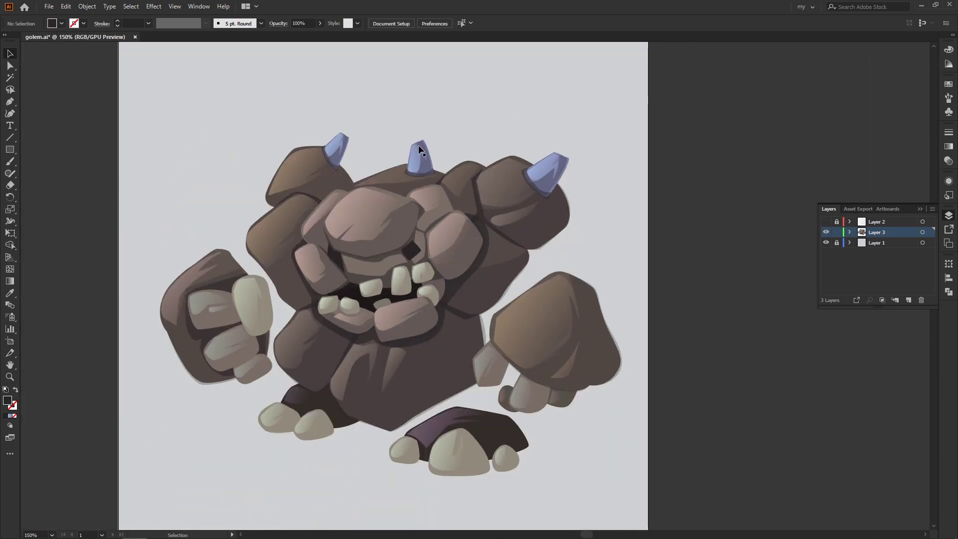
# Move a crystal spike onto the left fist and rotate it to tilt outward.
pyautogui.click(827, 222)
pyautogui.moveTo(567, 163); pyautogui.dragTo(236, 188)
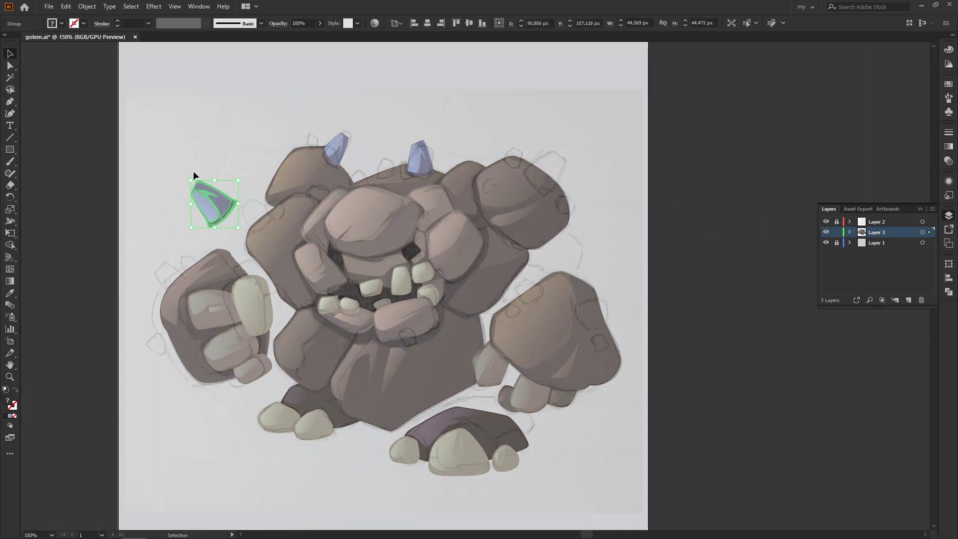
pyautogui.hotkey('ctrl', 'shift', 'a')
pyautogui.hotkey('ctrl', '+')
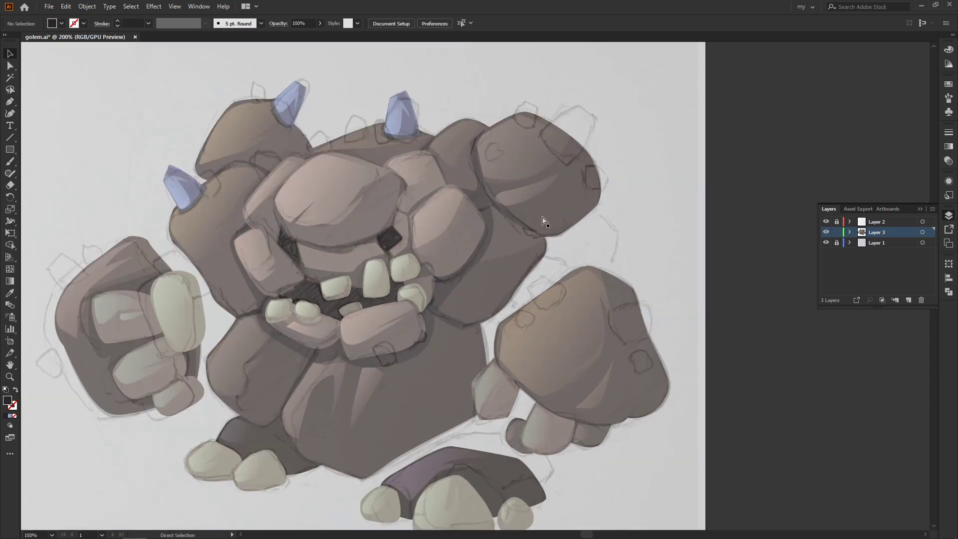
pyautogui.moveTo(139, 274); pyautogui.dragTo(143, 279)
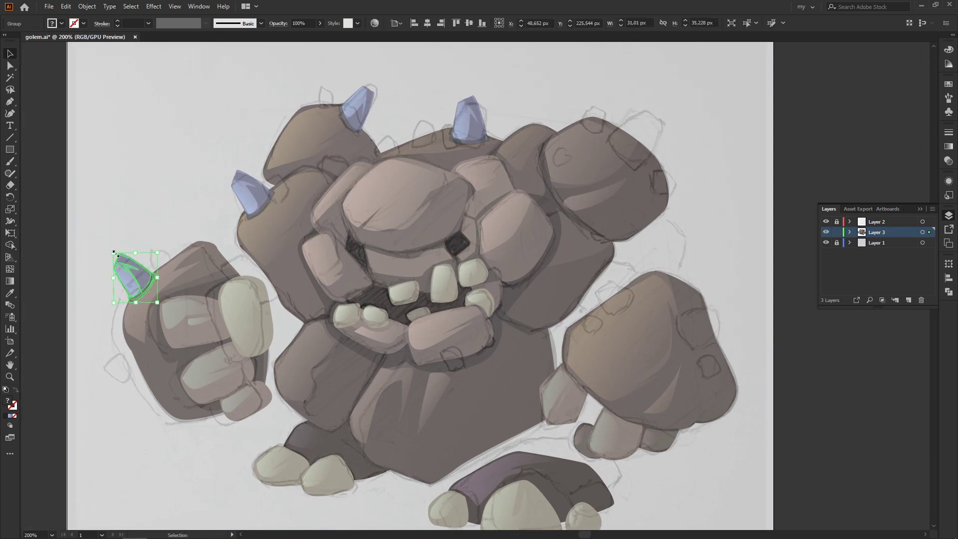
pyautogui.hotkey('ctrl', 'shift', 'a')
pyautogui.click(827, 222)
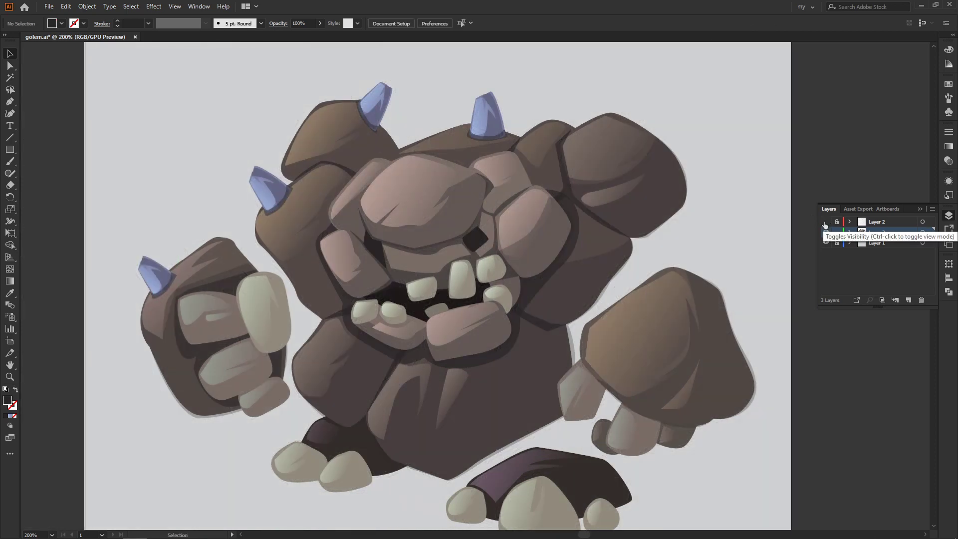
pyautogui.click(146, 268)
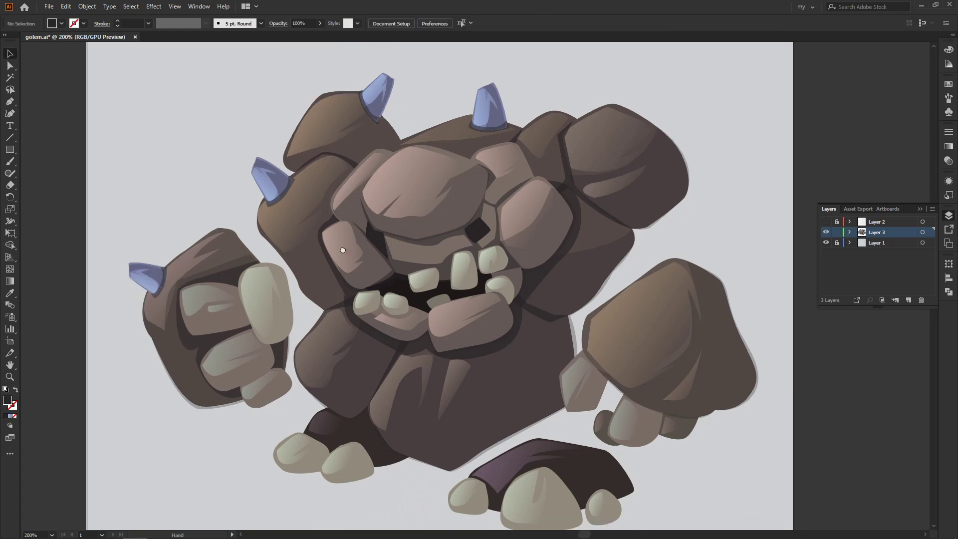
pyautogui.scroll(-2, 150, 270)
pyautogui.moveTo(131, 234); pyautogui.dragTo(128, 246)
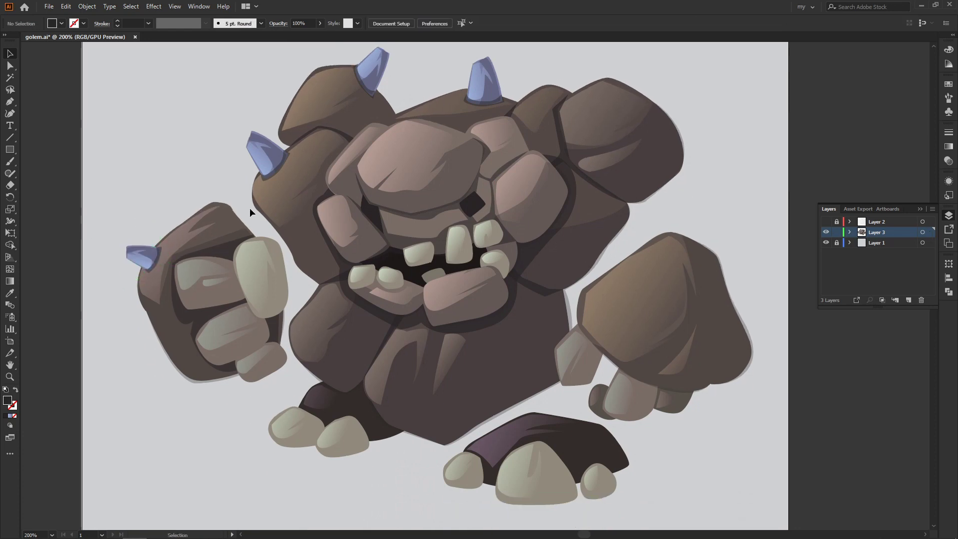
pyautogui.scroll(2, 551, 138)
# Copy the top-centre spike to the right shoulder, plus a smaller copy beside it.
pyautogui.click(473, 122)
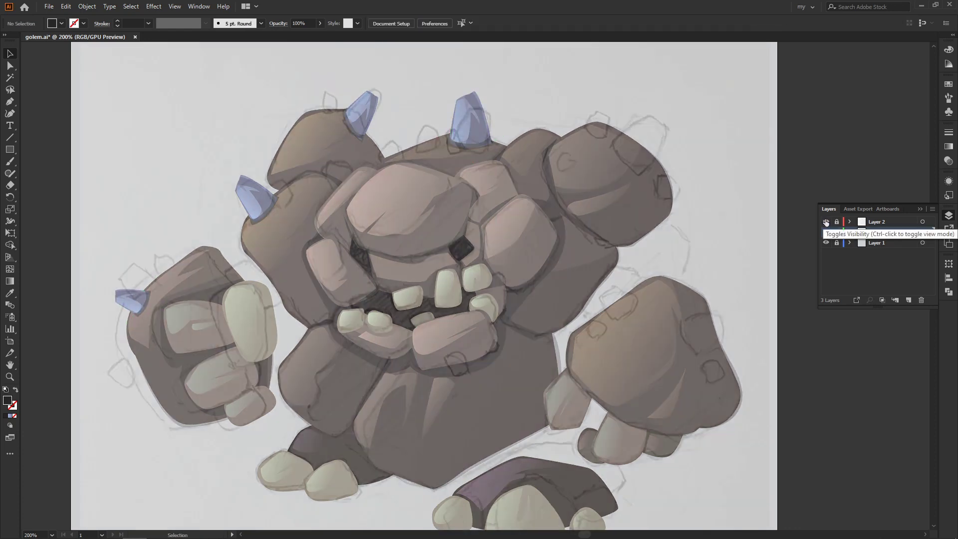
pyautogui.moveTo(472, 120)
pyautogui.mouseDown()
pyautogui.moveTo(642, 132)
pyautogui.moveTo(648, 145)
pyautogui.mouseUp()
pyautogui.hotkey('ctrl', 'shift', 'a')
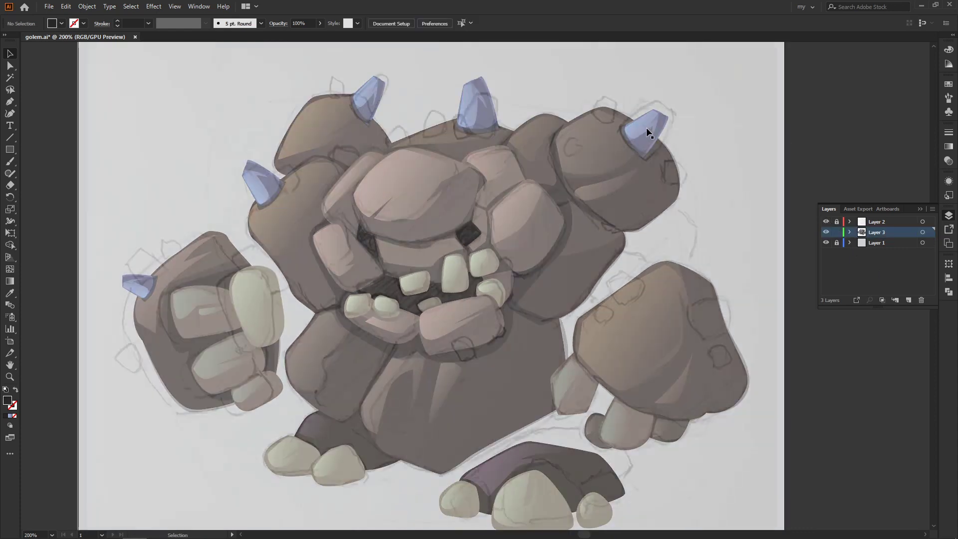
pyautogui.moveTo(647, 132); pyautogui.dragTo(617, 104)
pyautogui.click(680, 82)
pyautogui.click(826, 222)
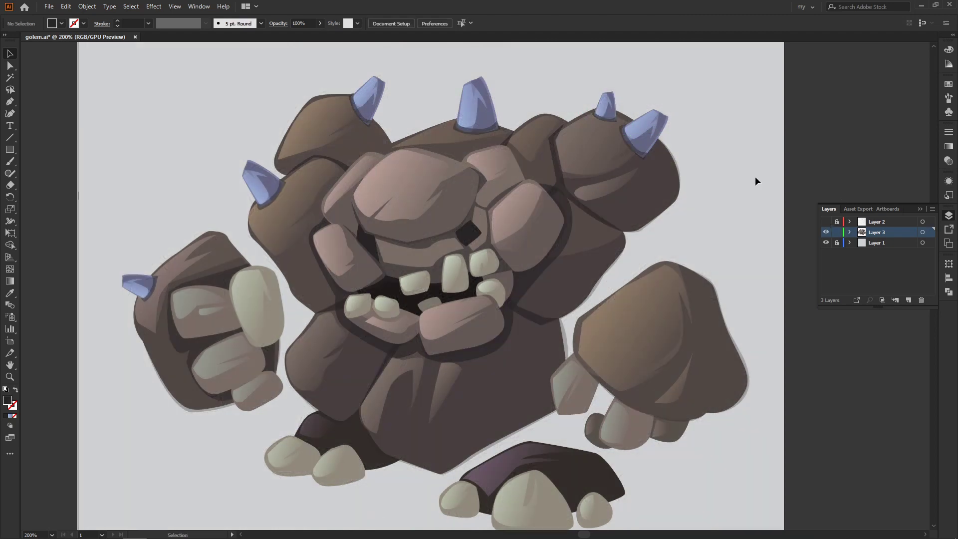
pyautogui.scroll(4, 663, 289)
# Change the small spike's body fill to a darker blue.
pyautogui.click(575, 145)
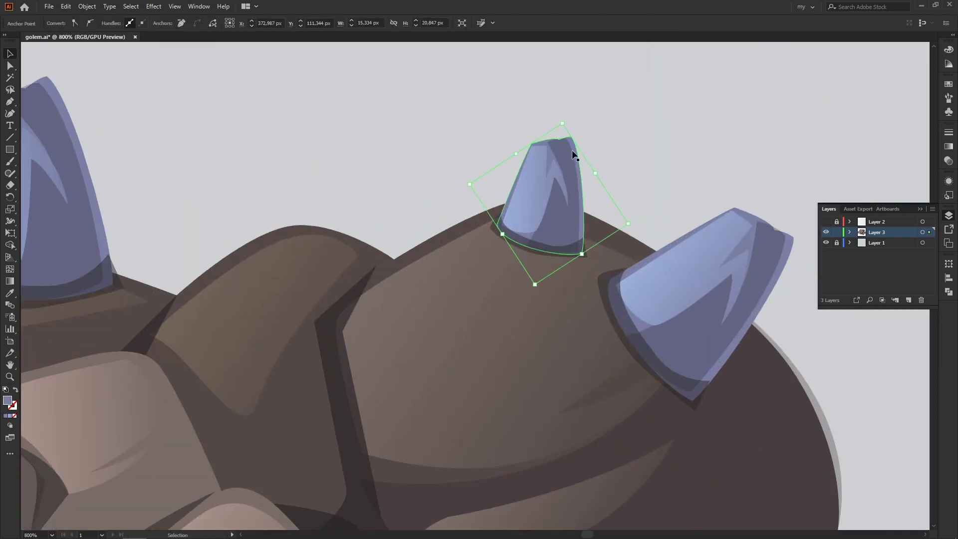
pyautogui.doubleClick(7, 400)
pyautogui.moveTo(498, 255); pyautogui.dragTo(498, 250)
pyautogui.click(584, 207)
pyautogui.click(578, 154)
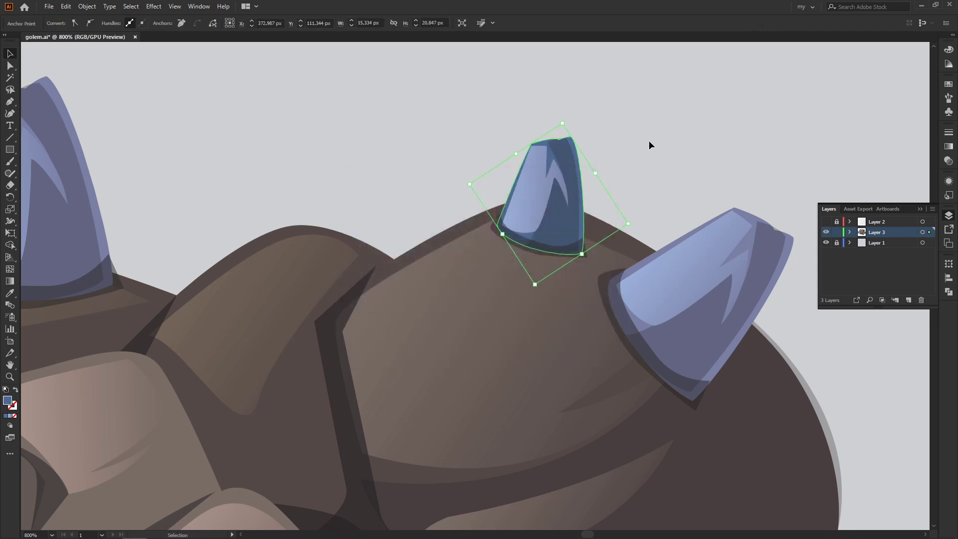
# Open the RGB settings of the highlight's left gradient stop.
pyautogui.click(528, 179)
pyautogui.press('g')
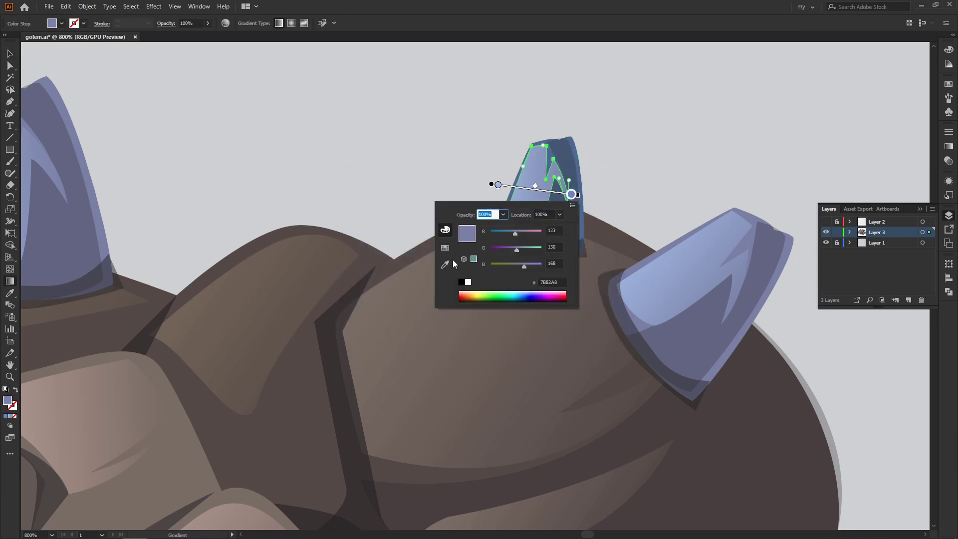
pyautogui.doubleClick(498, 185)
pyautogui.click(372, 220)
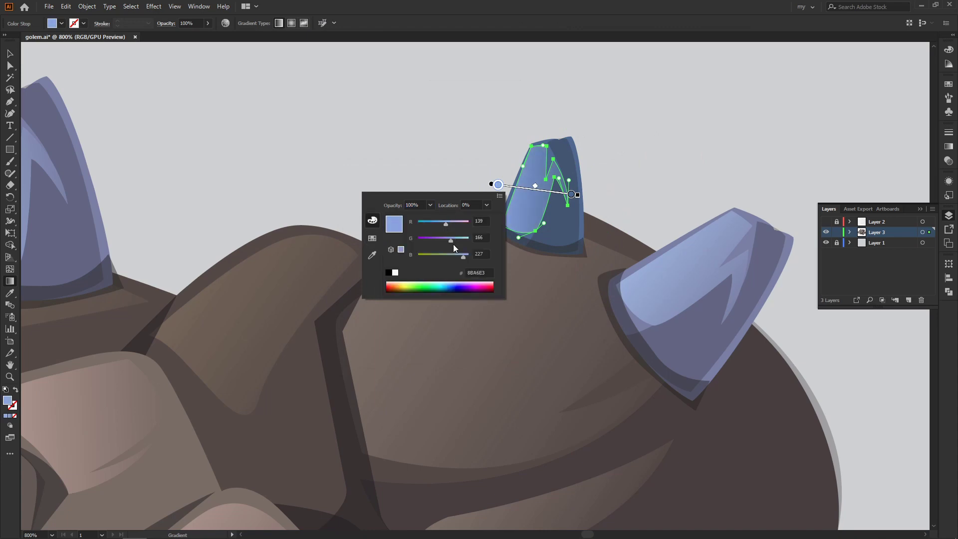
pyautogui.press('Escape')
# Select the small spike's inner highlight paths with Direct Selection.
pyautogui.press('a')
pyautogui.click(460, 134)
pyautogui.hotkey('ctrl', '-')
pyautogui.hotkey('ctrl', '-')
pyautogui.hotkey('ctrl', '-')
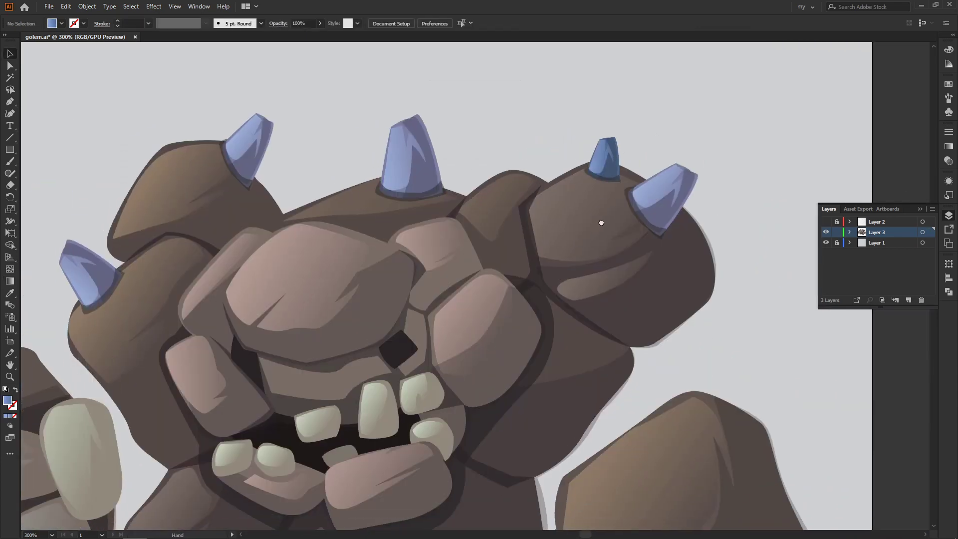
pyautogui.hotkey('ctrl', '-')
pyautogui.hotkey('ctrl', '+')
pyautogui.hotkey('ctrl', '+')
pyautogui.hotkey('ctrl', '+')
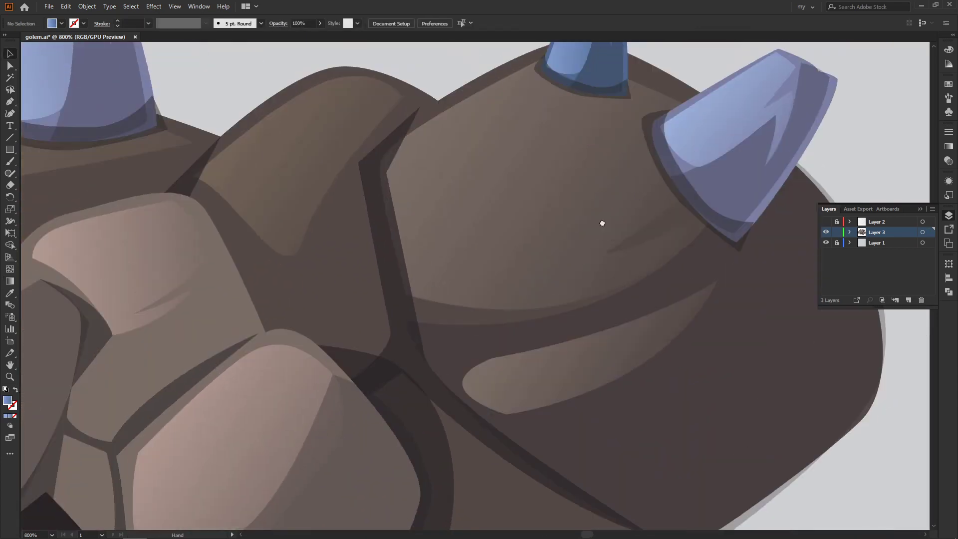
pyautogui.hotkey('ctrl', '+')
pyautogui.keyDown('ctrl'); pyautogui.click(433, 251); pyautogui.keyUp('ctrl')
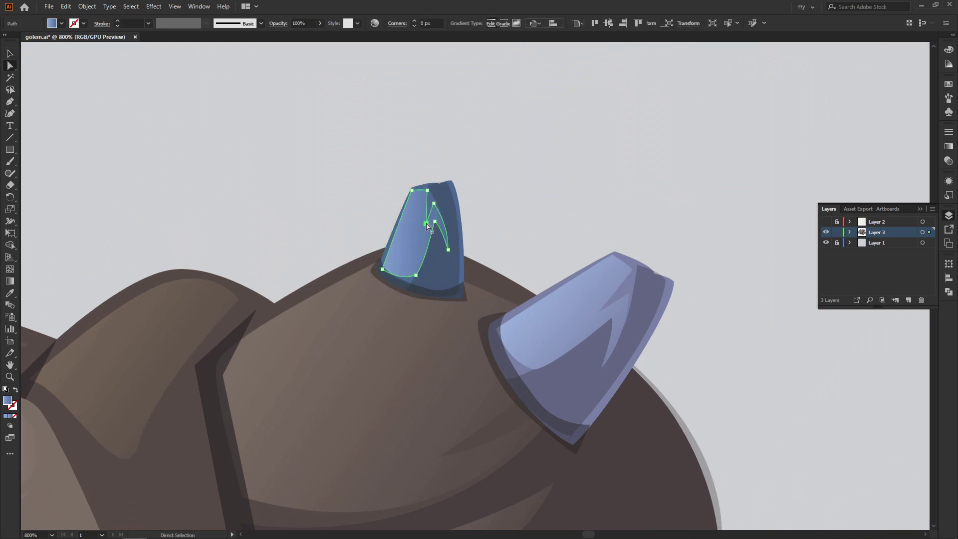
pyautogui.click(435, 204)
# Adjust the inner paths' anchors to make the spike's highlight narrower.
pyautogui.click(433, 201)
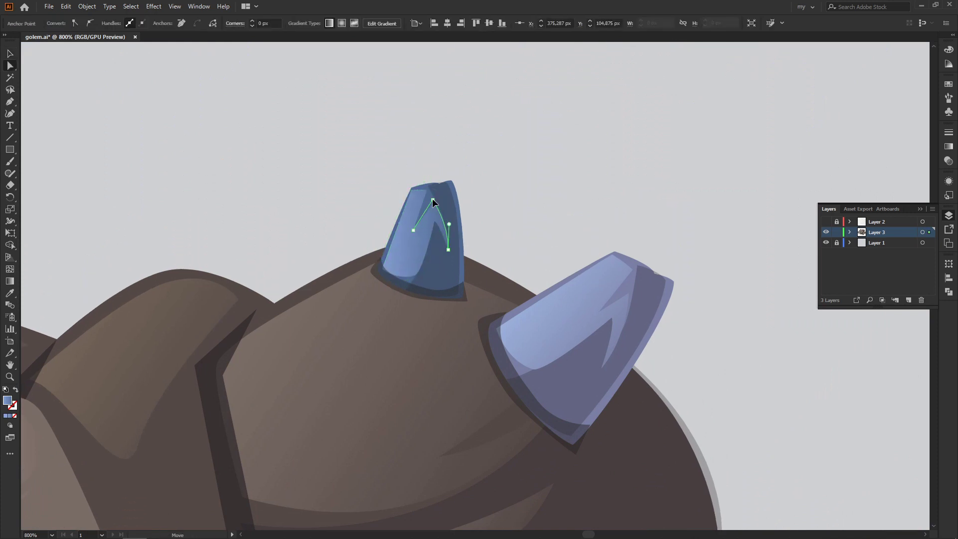
pyautogui.click(527, 210)
pyautogui.click(412, 277)
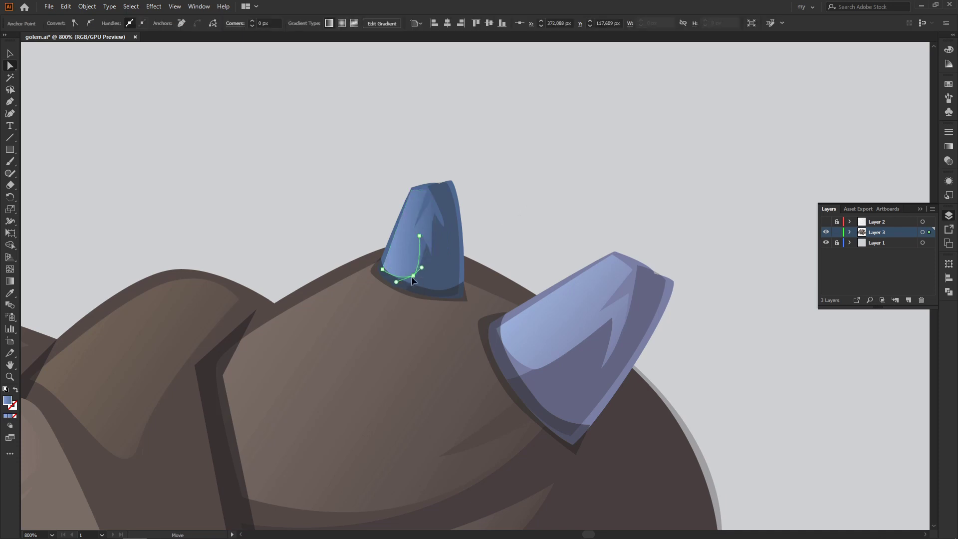
pyautogui.click(435, 214)
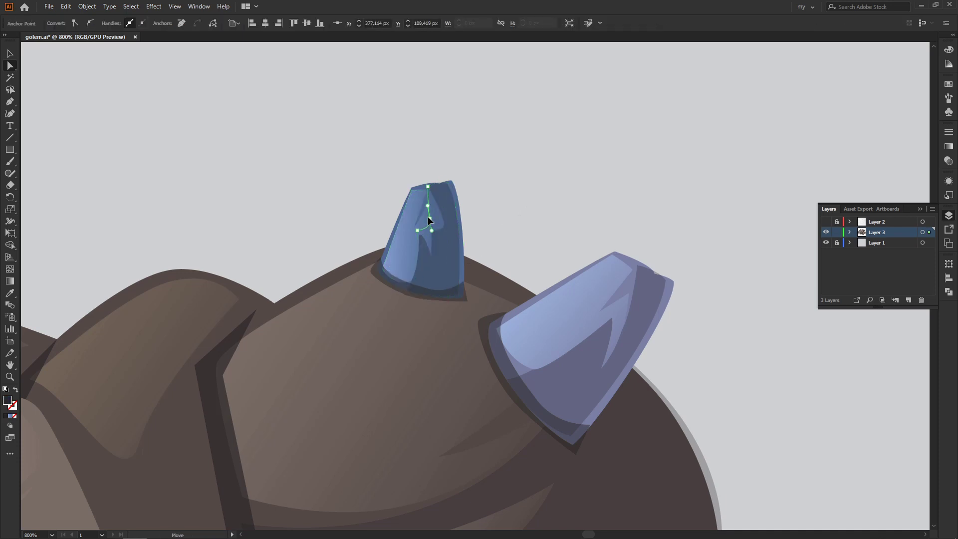
pyautogui.click(432, 200)
pyautogui.click(542, 218)
pyautogui.press('v')
pyautogui.hotkey('ctrl', '-')
pyautogui.hotkey('ctrl', '-')
pyautogui.hotkey('ctrl', '-')
# Tilt the small spike on the golem's upper back to the left.
pyautogui.scroll(3, 493, 140)
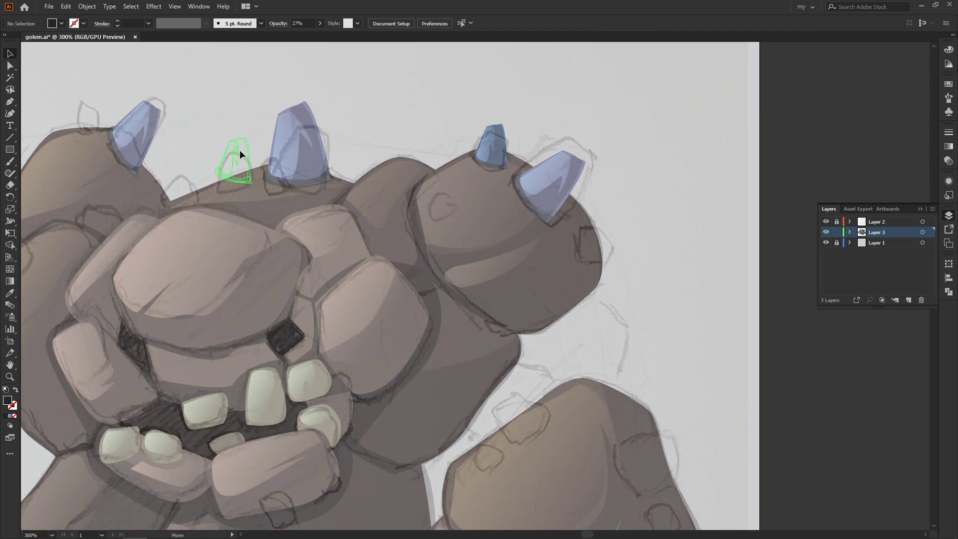
pyautogui.click(241, 154)
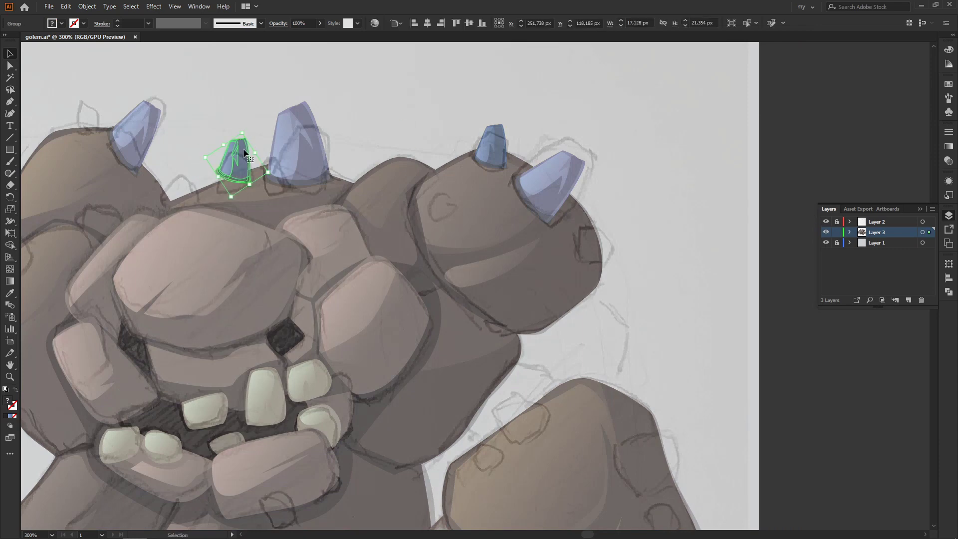
pyautogui.moveTo(248, 139); pyautogui.dragTo(221, 141)
pyautogui.click(422, 109)
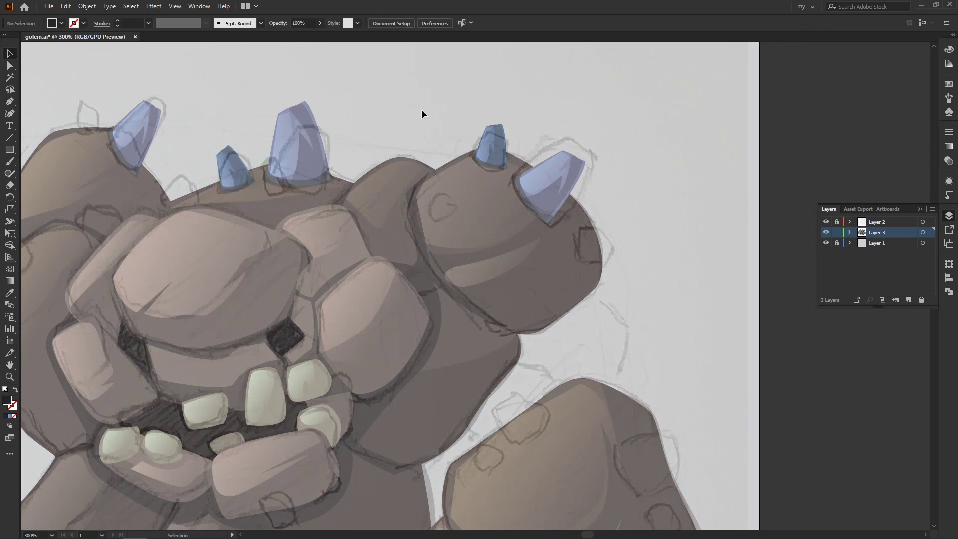
# Hide the sketch layer and round the small spike's tip into a dome.
pyautogui.hotkey('ctrl', '-')
pyautogui.click(826, 221)
pyautogui.hotkey('ctrl', '+')
pyautogui.hotkey('ctrl', '+')
pyautogui.scroll(3, 372, 242)
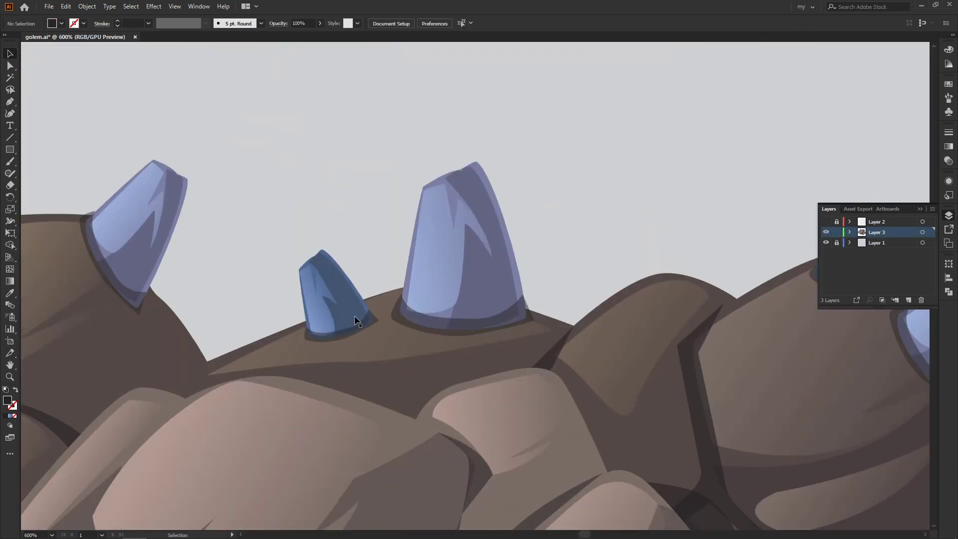
pyautogui.click(299, 314)
pyautogui.click(263, 321)
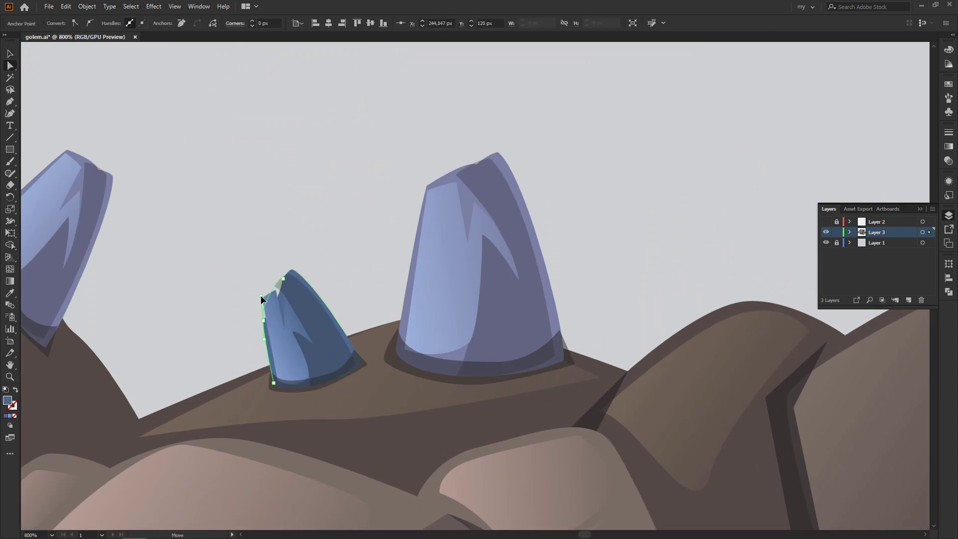
pyautogui.moveTo(260, 295); pyautogui.dragTo(346, 289)
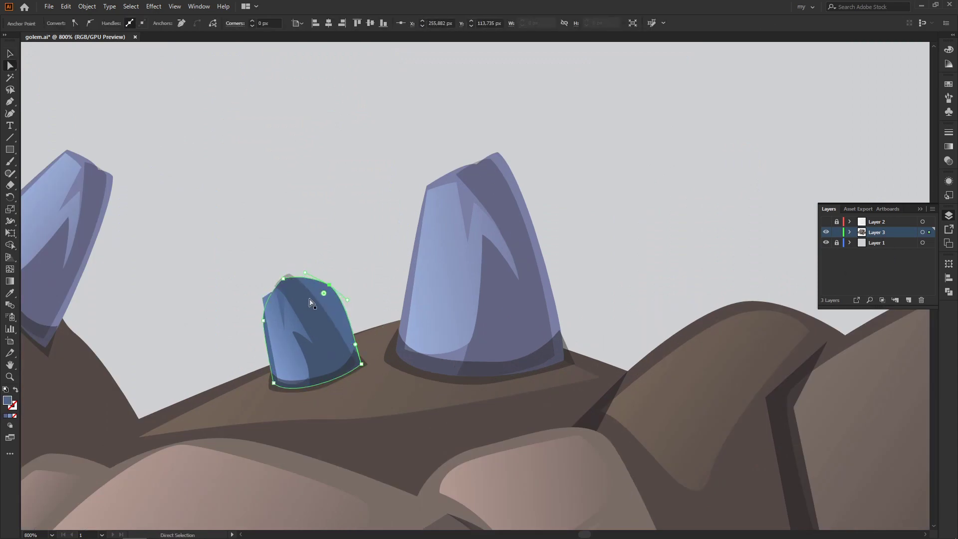
# Reshape the light-blue crystal highlight by moving its anchors with Direct Selection.
pyautogui.click(311, 302)
pyautogui.click(268, 299)
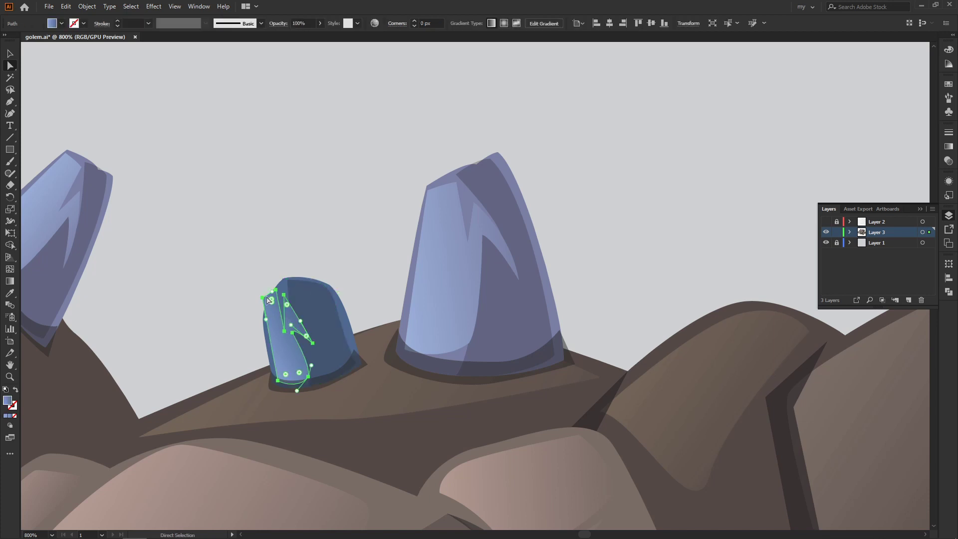
pyautogui.moveTo(268, 299); pyautogui.dragTo(268, 310)
pyautogui.click(285, 332)
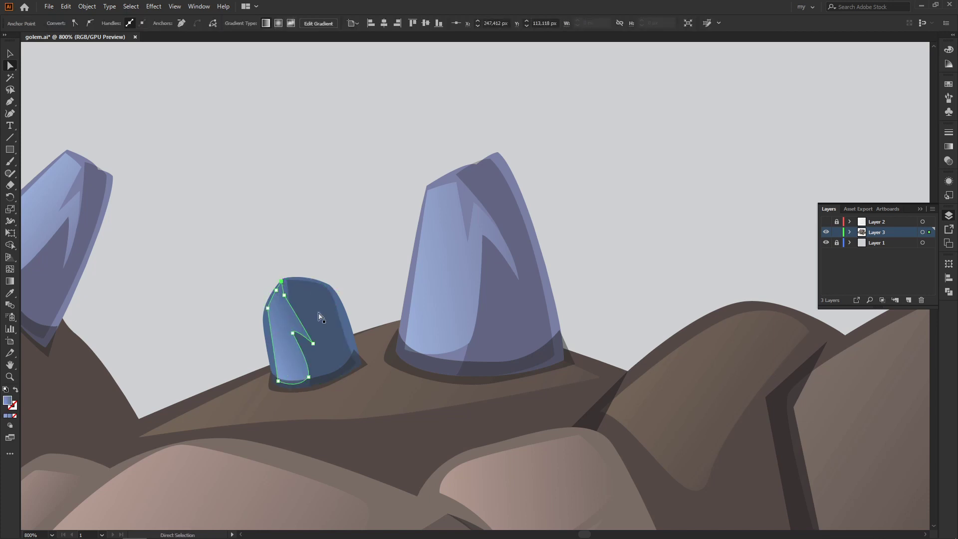
pyautogui.moveTo(313, 343); pyautogui.dragTo(314, 325)
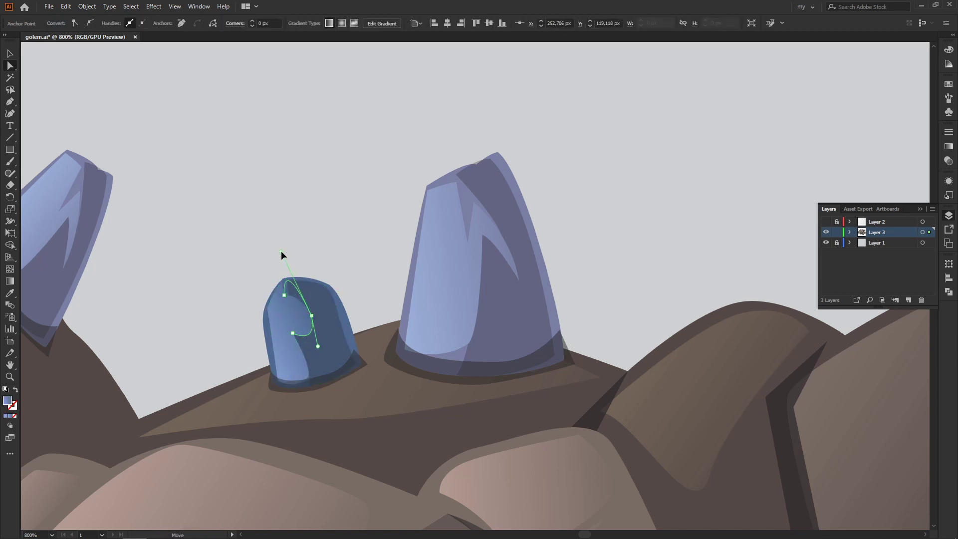
pyautogui.click(436, 214)
pyautogui.press('v')
# Make the small crystal's ground shadow more transparent.
pyautogui.scroll(3, 436, 214)
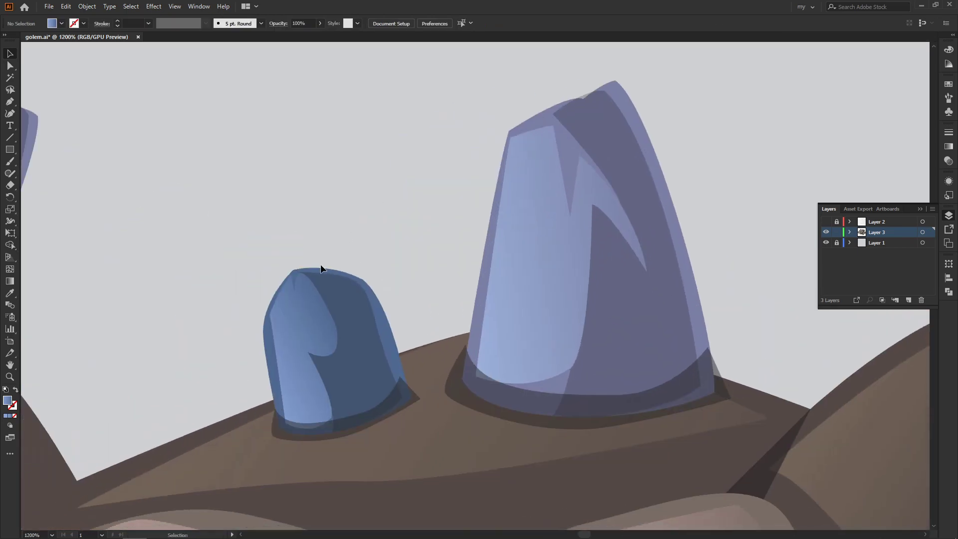
pyautogui.click(295, 274)
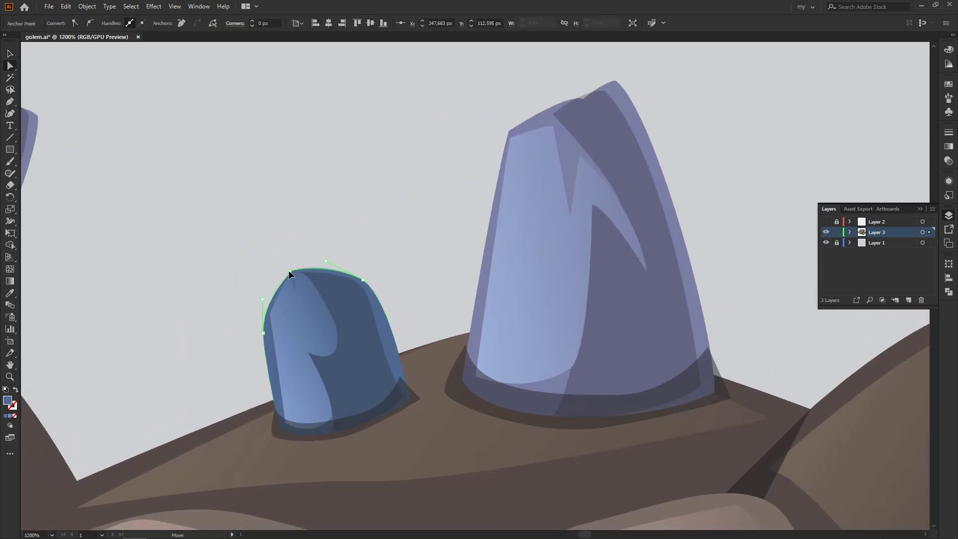
pyautogui.click(364, 229)
pyautogui.press('v')
pyautogui.scroll(-3, 364, 222)
pyautogui.scroll(3, 388, 394)
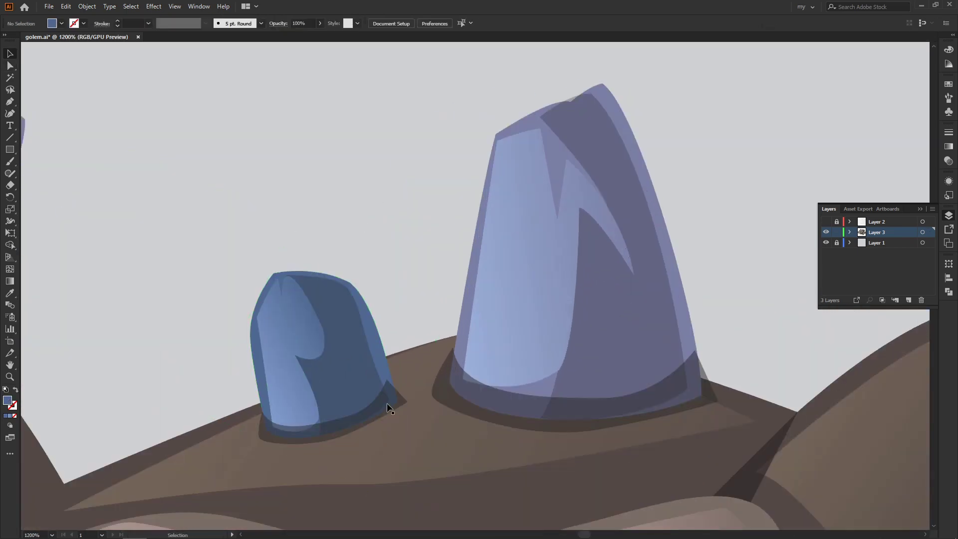
pyautogui.click(389, 395)
pyautogui.click(395, 240)
pyautogui.scroll(-6, 395, 240)
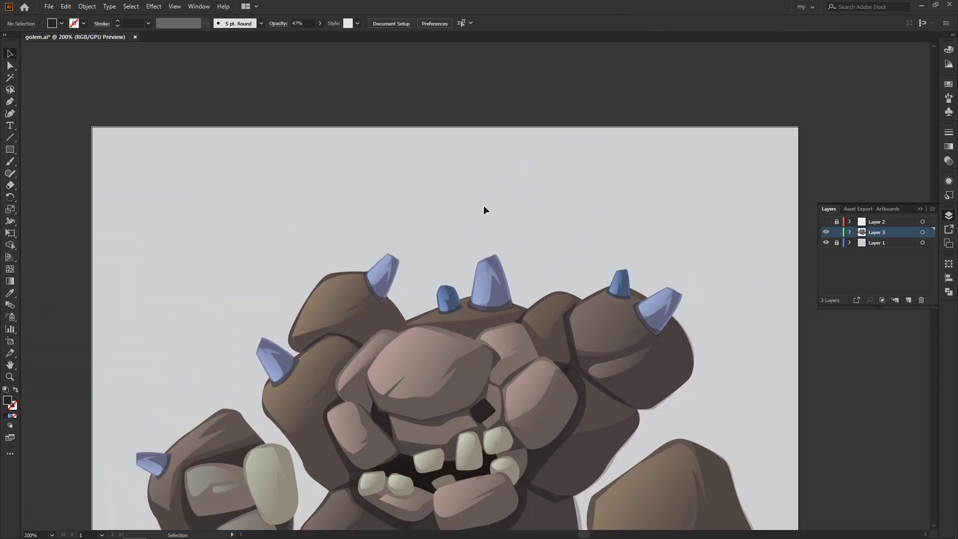
pyautogui.scroll(1, 484, 205)
# Alt-drag a copy of the small blue spike onto the golem's head.
pyautogui.click(437, 188)
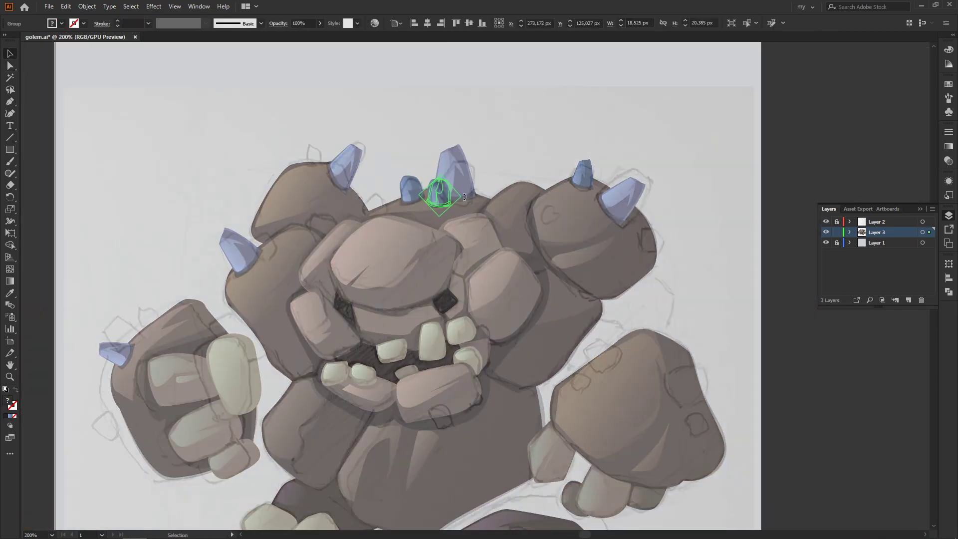
pyautogui.scroll(2, 565, 195)
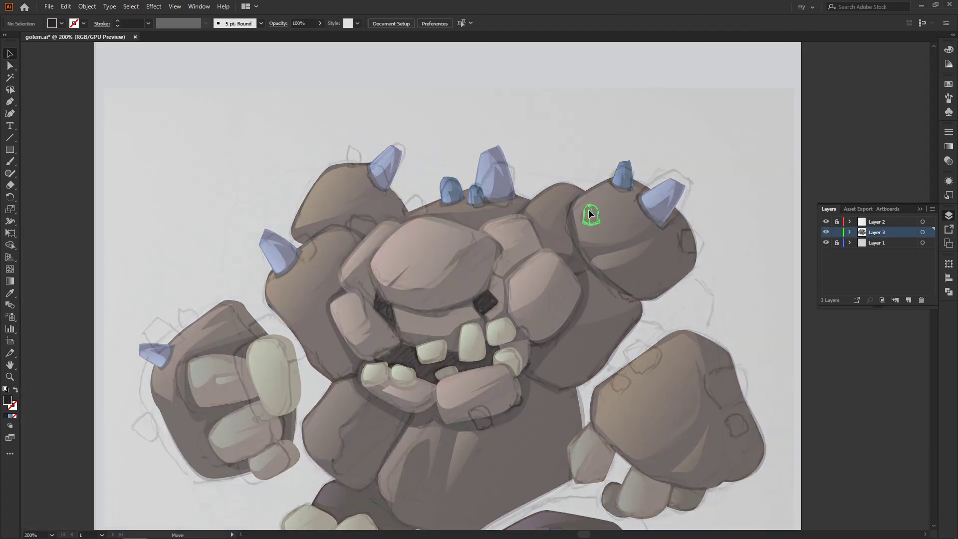
pyautogui.moveTo(590, 214); pyautogui.dragTo(576, 202)
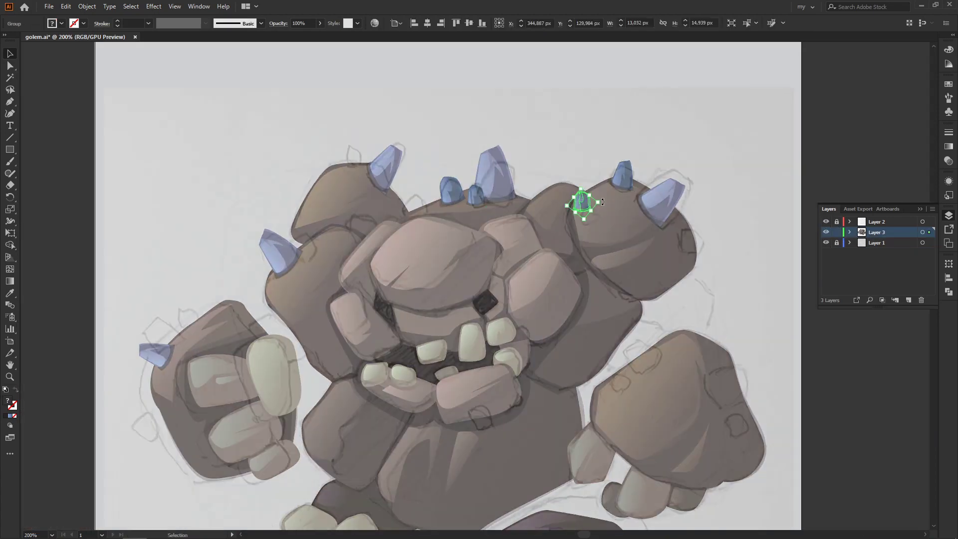
pyautogui.click(736, 250)
# Copy a small spike onto the right fist and settle it on the fist's edge.
pyautogui.click(314, 123)
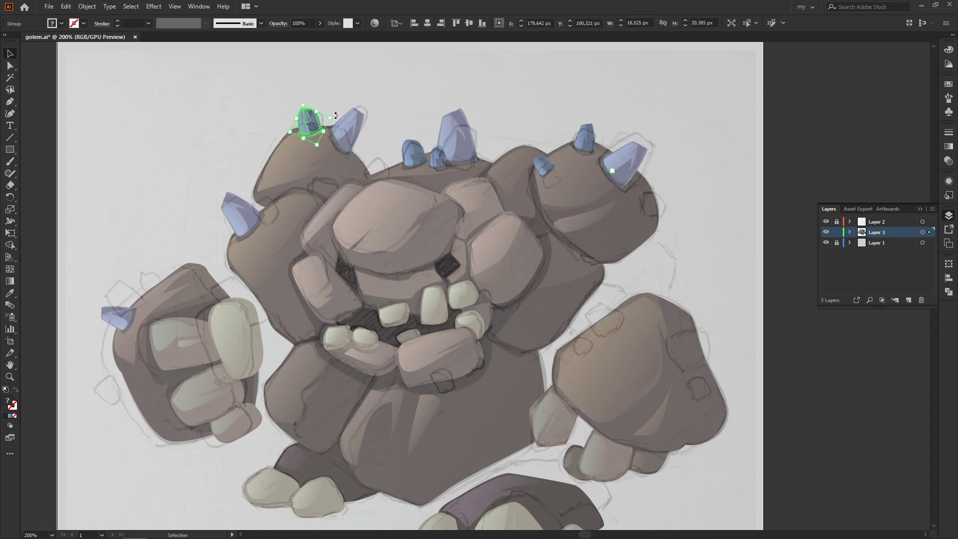
pyautogui.click(749, 240)
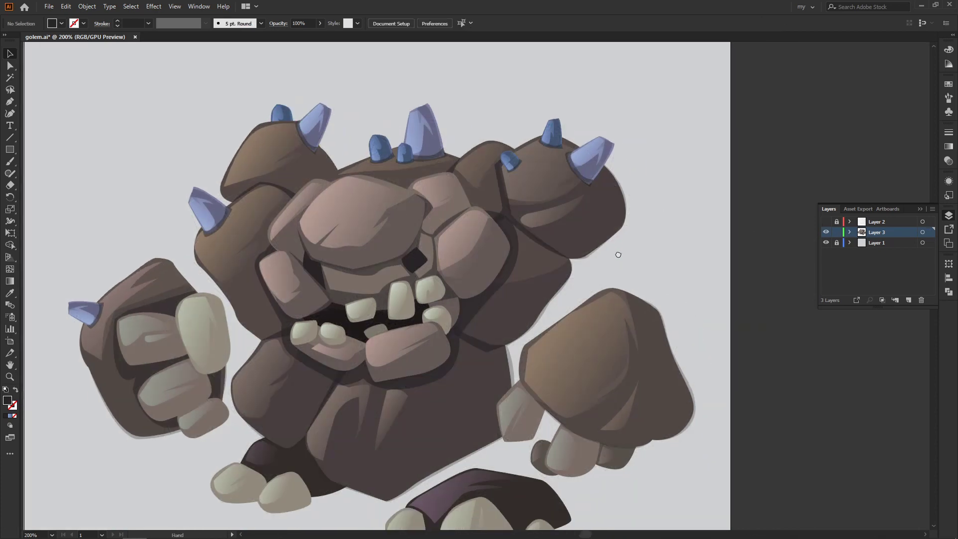
pyautogui.moveTo(373, 150); pyautogui.dragTo(570, 308)
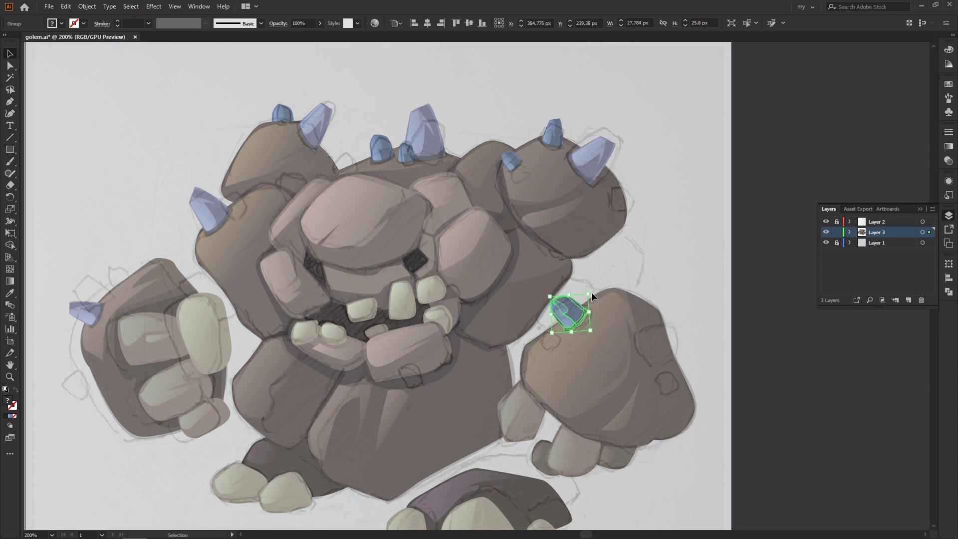
pyautogui.click(644, 183)
pyautogui.scroll(-2, 645, 184)
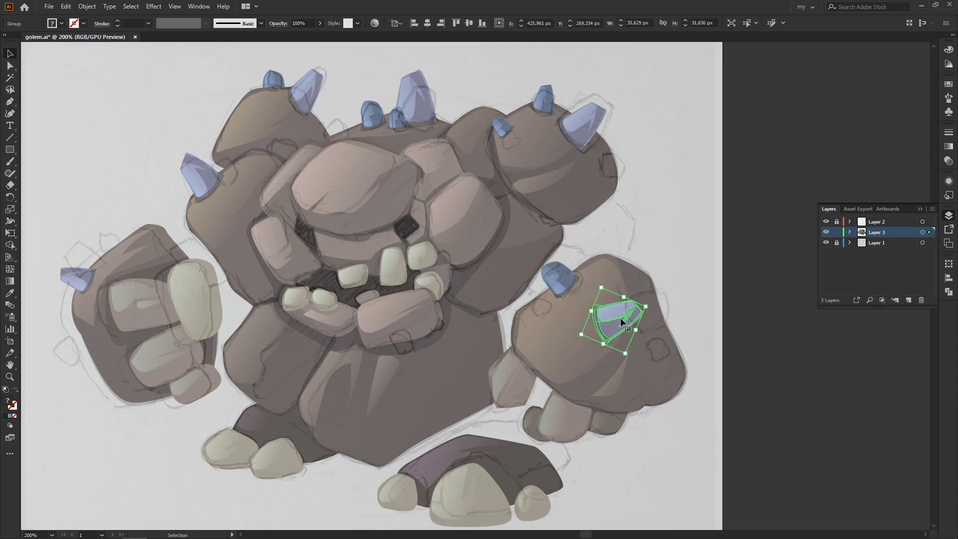
pyautogui.moveTo(621, 320); pyautogui.dragTo(664, 314)
pyautogui.moveTo(672, 324)
pyautogui.mouseDown()
pyautogui.moveTo(668, 293)
pyautogui.moveTo(666, 330)
pyautogui.mouseUp()
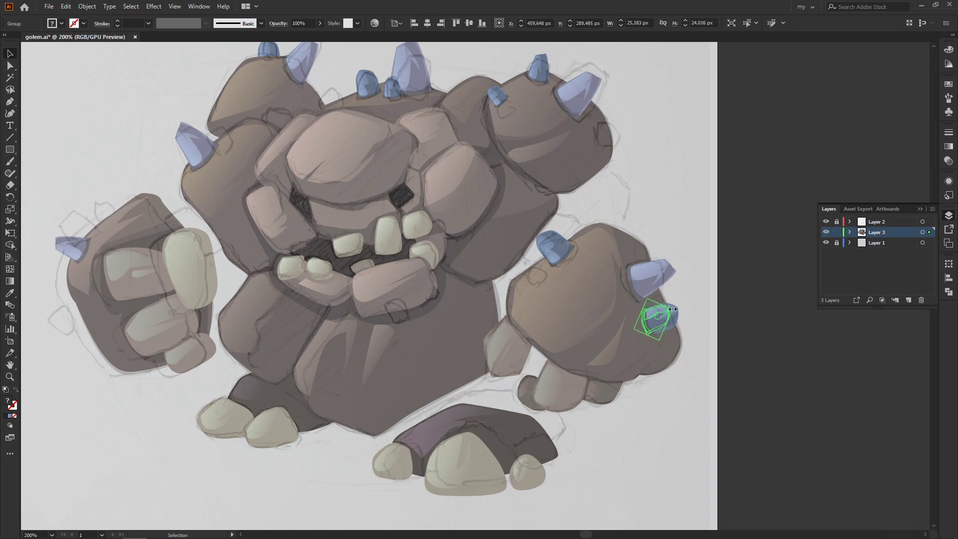
pyautogui.click(712, 285)
# Move a small crystal up on the right fist and add one beside the left shoulder spike.
pyautogui.hscroll(-2, 712, 285)
pyautogui.moveTo(609, 297); pyautogui.dragTo(558, 279)
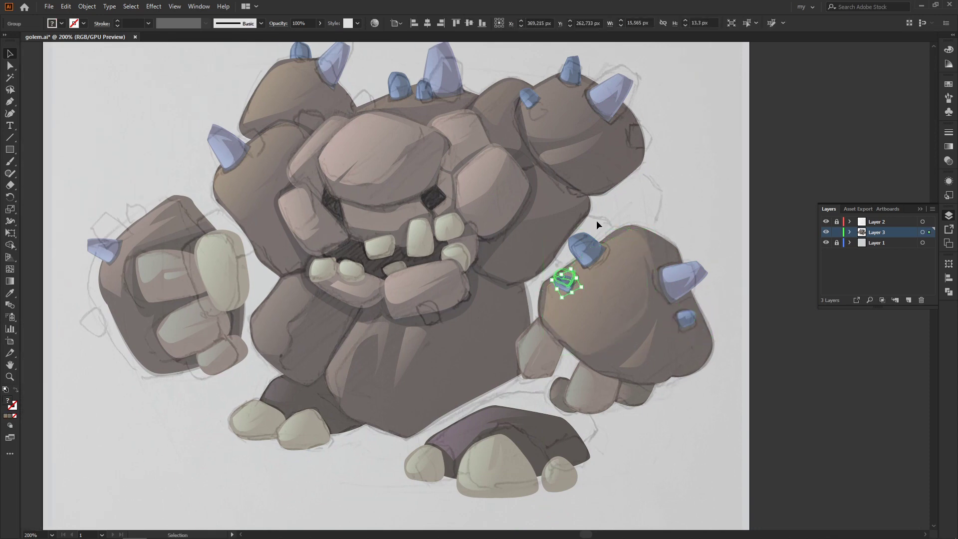
pyautogui.click(826, 221)
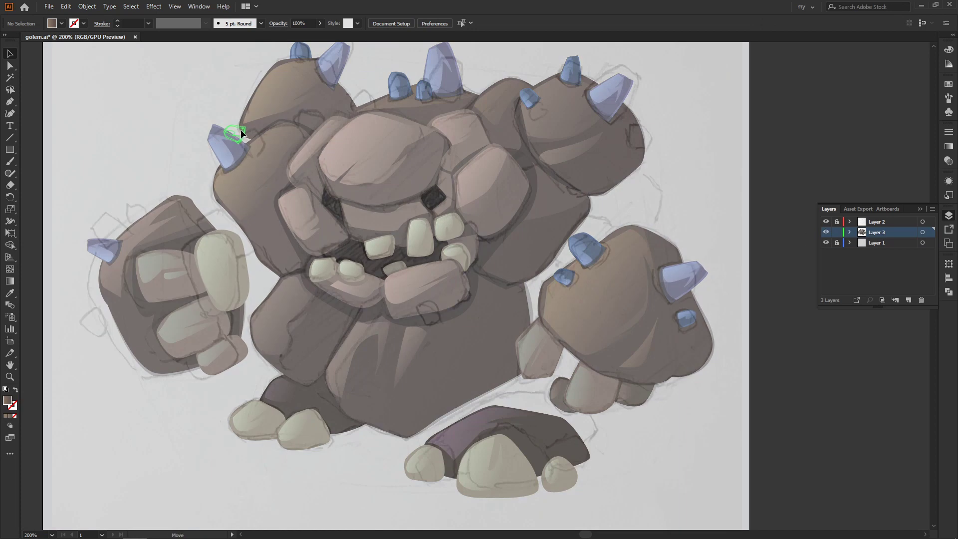
pyautogui.moveTo(240, 130); pyautogui.dragTo(261, 144)
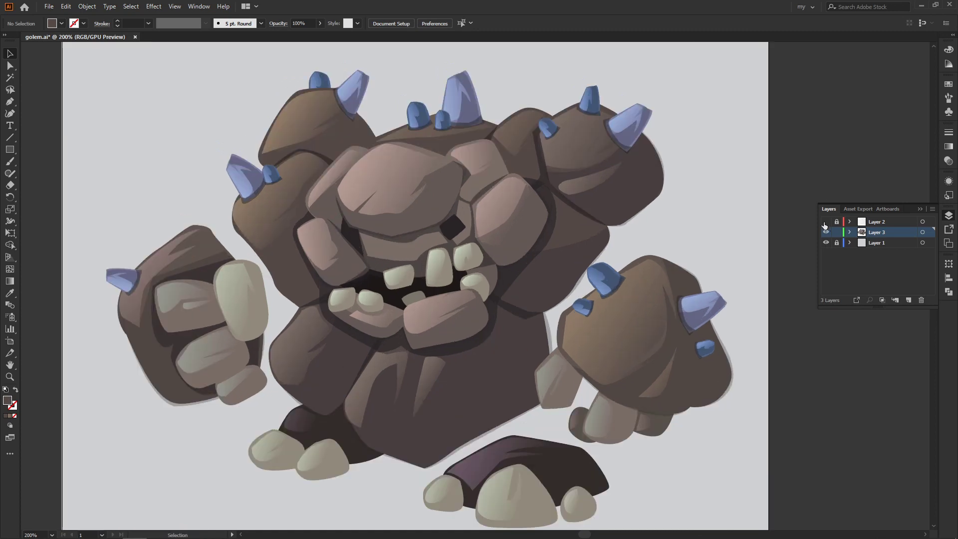
# Show the sketch layer, bring a crystal in front of the rock, and copy one onto the head.
pyautogui.click(826, 221)
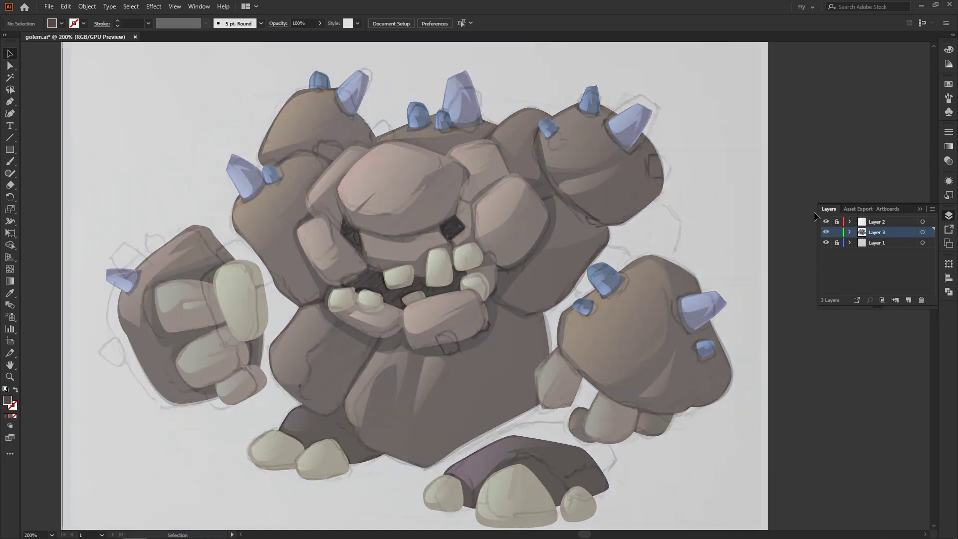
pyautogui.click(326, 146)
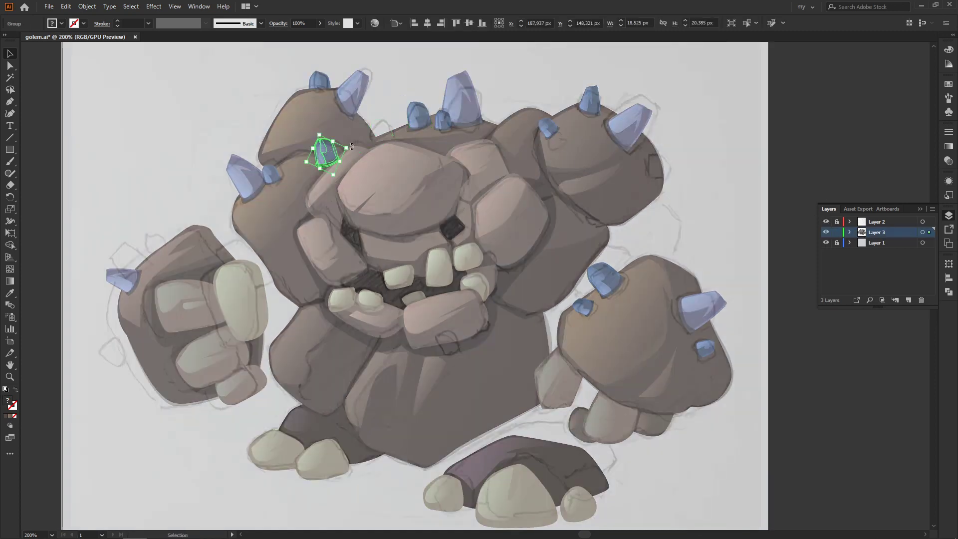
pyautogui.hotkey('ctrl', 'shift', ']')
pyautogui.click(408, 163)
pyautogui.click(417, 113)
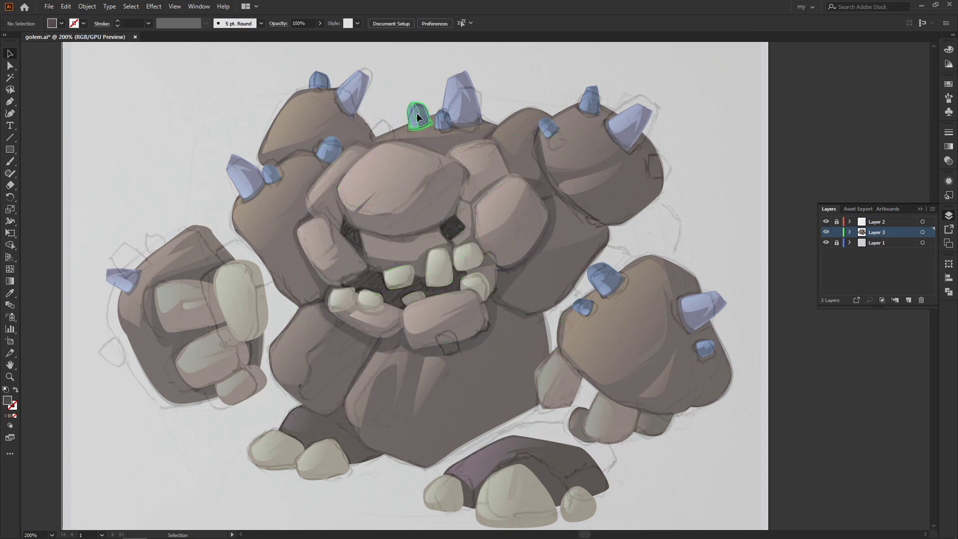
pyautogui.moveTo(417, 113); pyautogui.dragTo(381, 129)
pyautogui.click(383, 62)
# Bring a hidden crystal in front of the rock and move one to the left fist's lower left.
pyautogui.hscroll(-3, 517, 119)
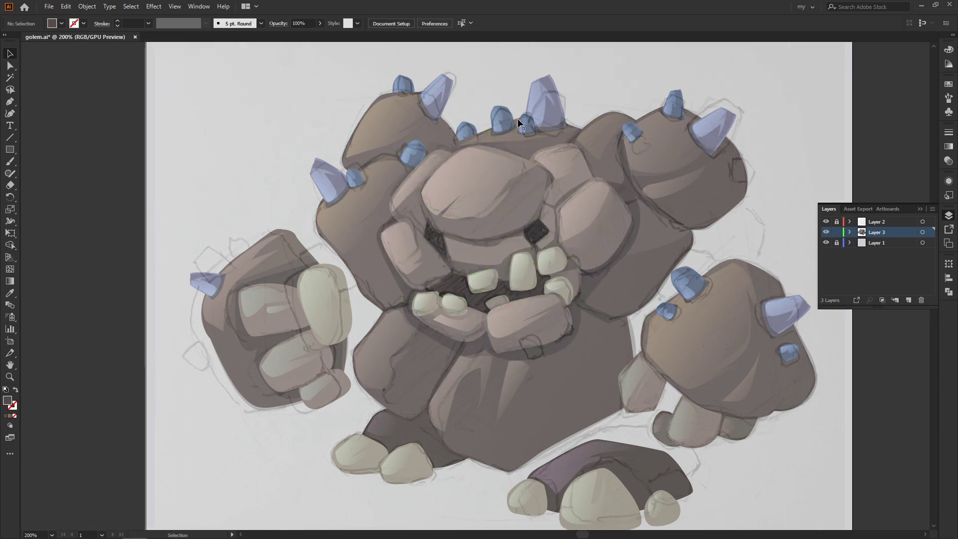
pyautogui.click(219, 260)
pyautogui.hotkey('ctrl', 'shift', ']')
pyautogui.click(244, 205)
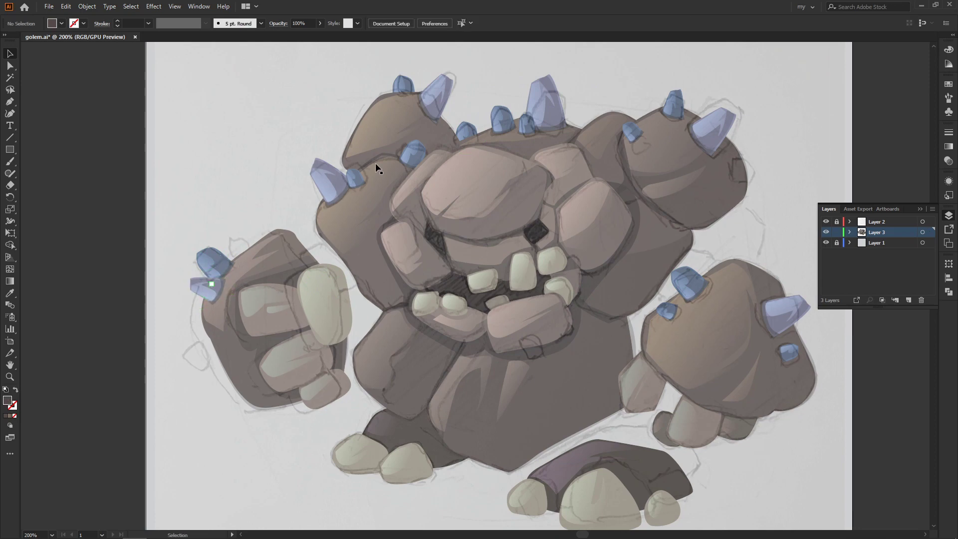
pyautogui.click(257, 239)
pyautogui.moveTo(251, 247); pyautogui.dragTo(205, 352)
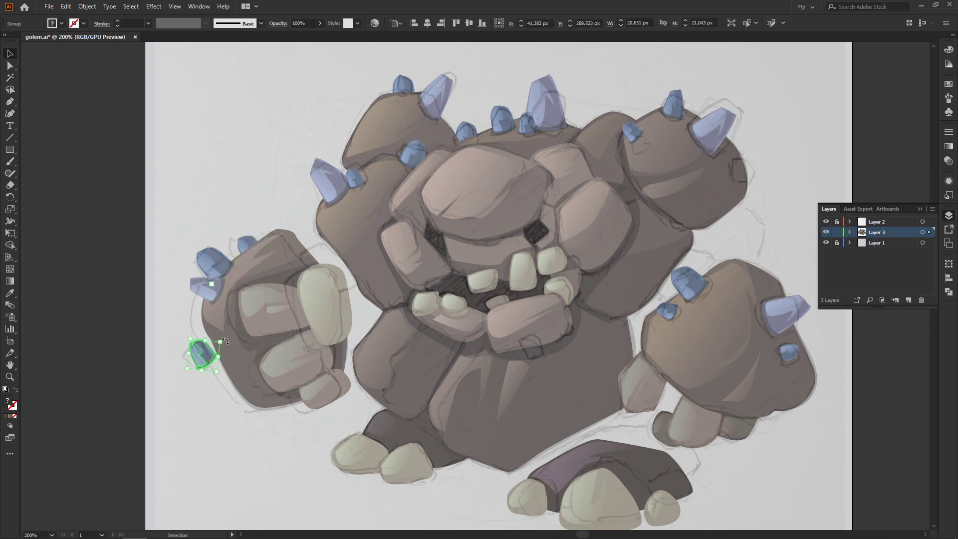
# Alt-drag a crystal copy onto the golem's outer right shoulder.
pyautogui.hscroll(2, 298, 196)
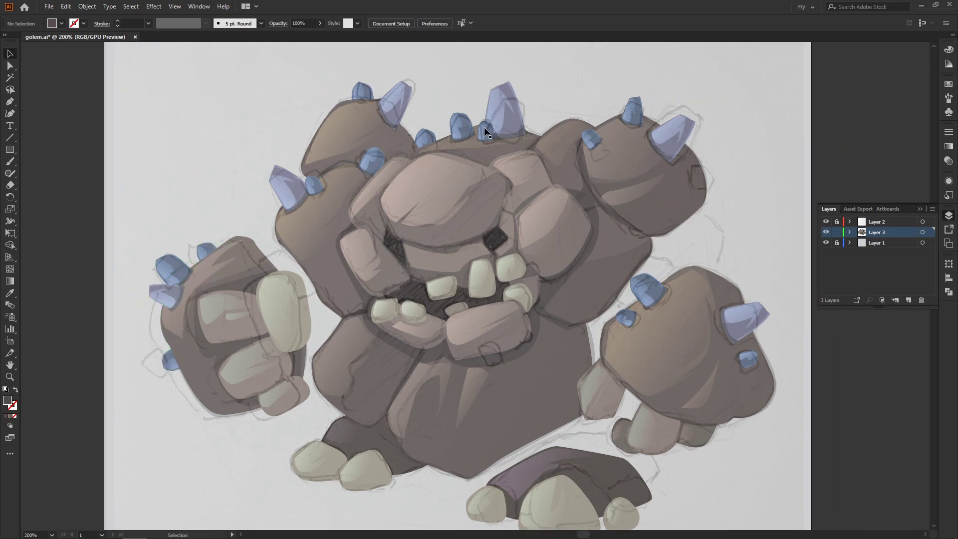
pyautogui.moveTo(487, 130); pyautogui.dragTo(696, 172)
pyautogui.click(729, 170)
pyautogui.scroll(-1, 512, 322)
pyautogui.hscroll(-1, 512, 322)
pyautogui.click(511, 321)
pyautogui.hscroll(1, 670, 214)
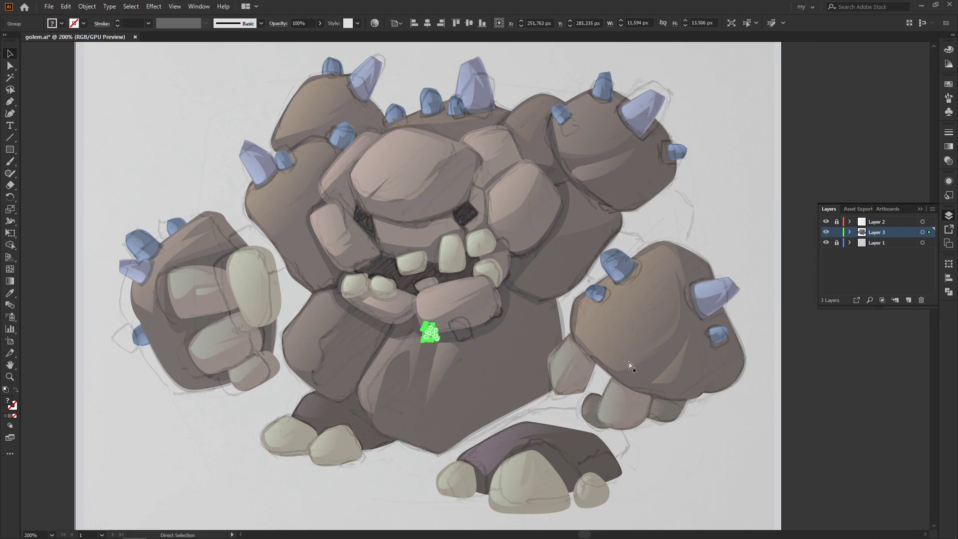
# Reflect the crystal below the mouth vertically with Transform > Reflect.
pyautogui.click(950, 264)
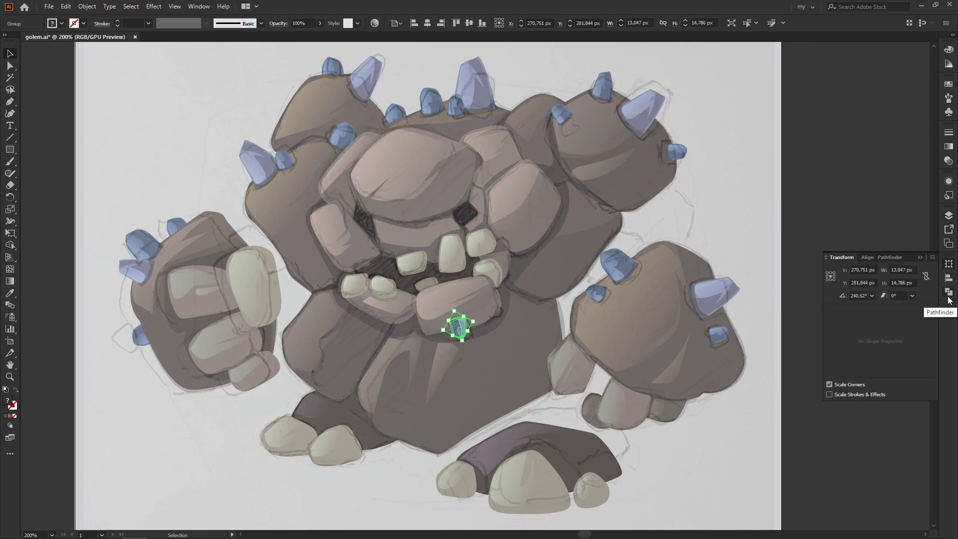
pyautogui.click(764, 228)
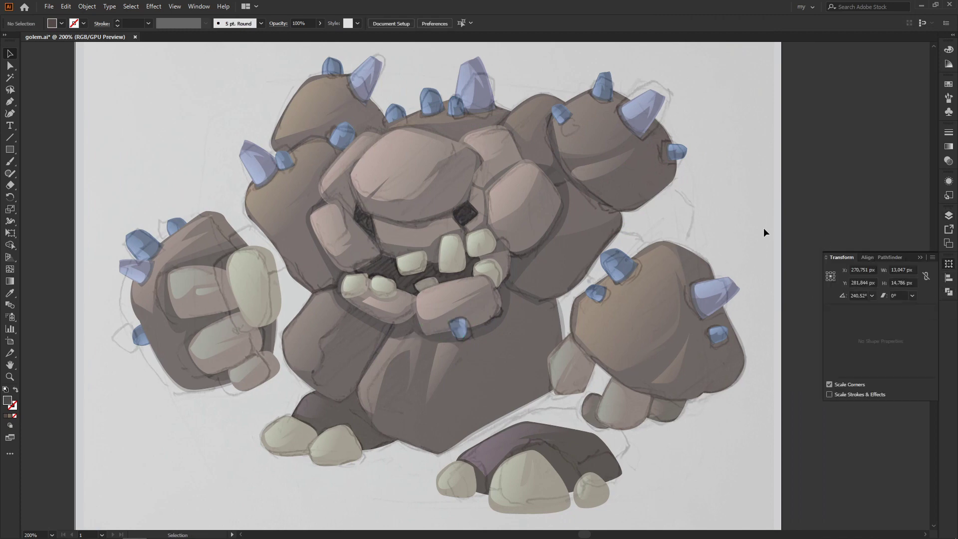
pyautogui.rightClick(456, 327)
pyautogui.click(587, 475)
pyautogui.moveTo(471, 184); pyautogui.dragTo(599, 177)
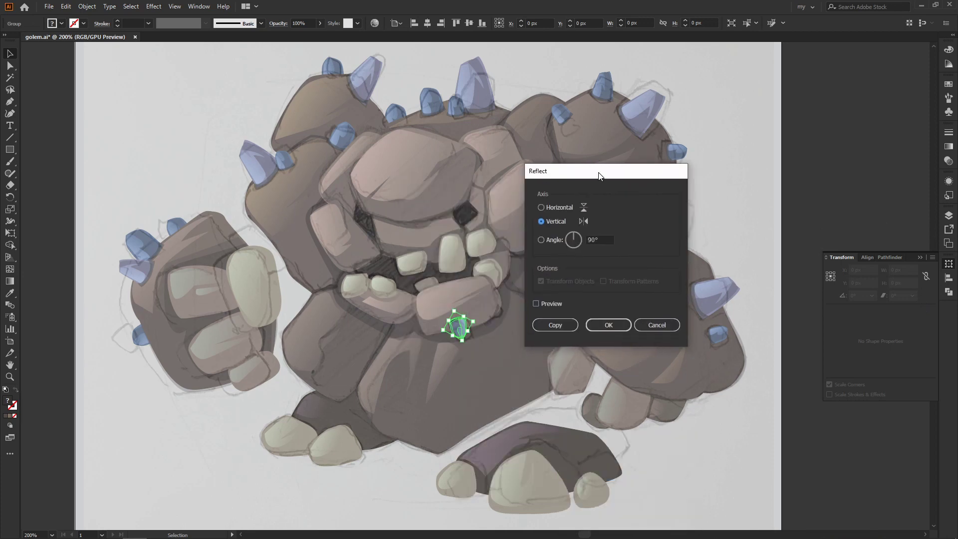
pyautogui.click(537, 303)
pyautogui.click(609, 325)
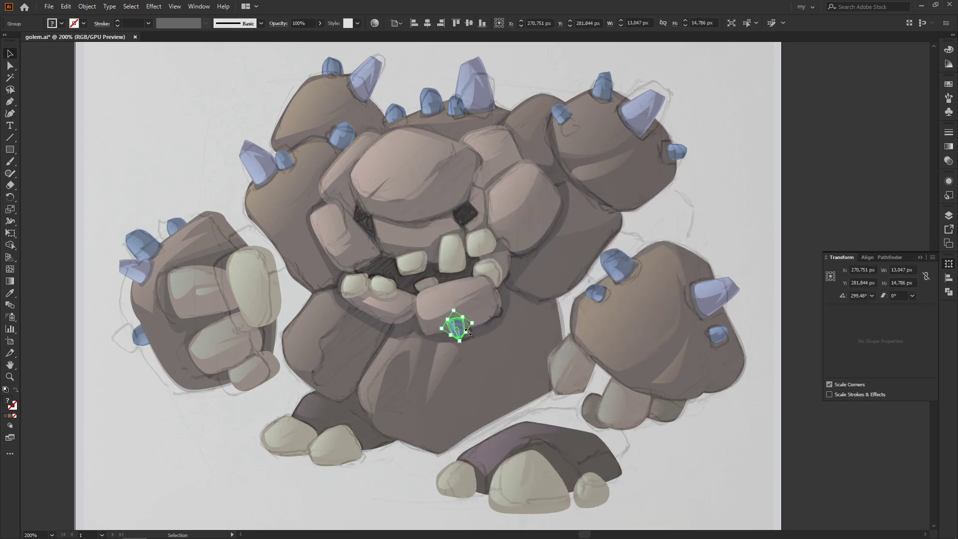
pyautogui.click(719, 228)
# Inspect the mirrored crystal, zoom to the full artboard, and hide the Layer 2 sketch.
pyautogui.click(501, 315)
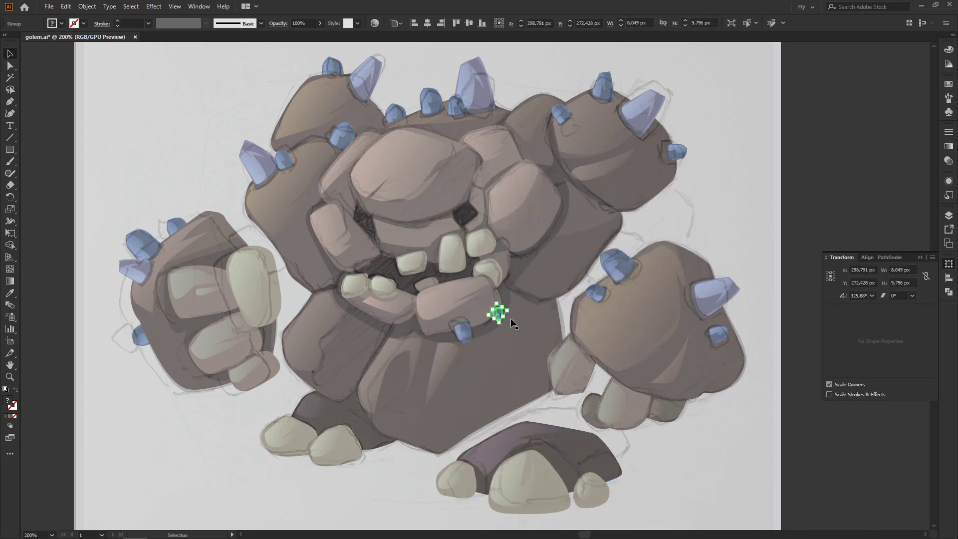
pyautogui.hotkey('ctrl', '=')
pyautogui.hotkey('ctrl', '=')
pyautogui.hotkey('ctrl', '=')
pyautogui.click(633, 265)
pyautogui.hotkey('ctrl', '0')
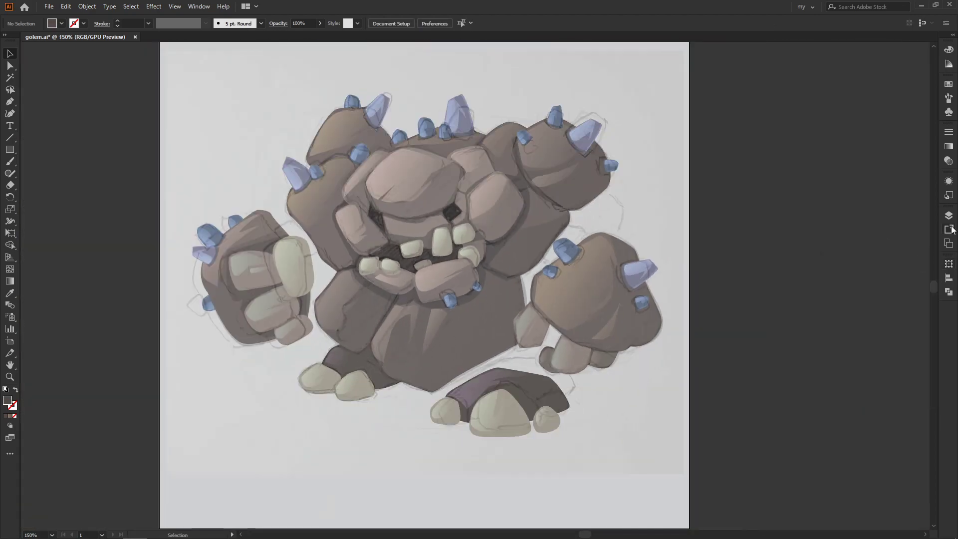
pyautogui.click(949, 215)
pyautogui.click(826, 222)
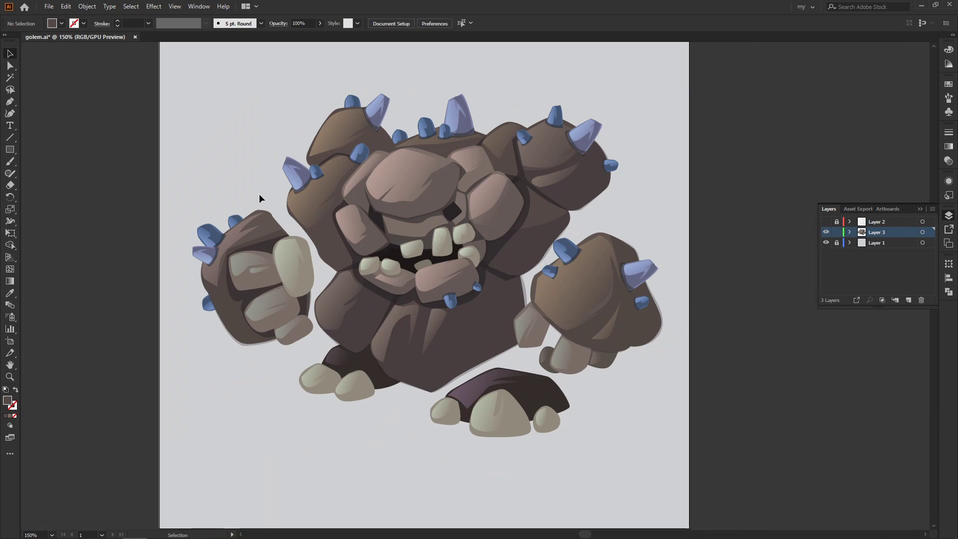
# Pen-draw a wide closed ground-shadow shape beneath the golem's feet.
pyautogui.press('p')
pyautogui.click(411, 355)
pyautogui.click(304, 357)
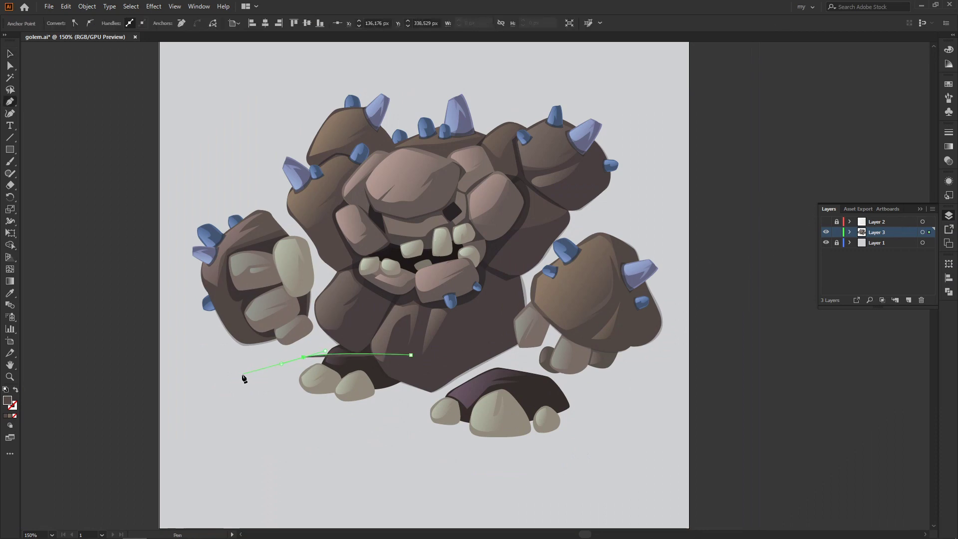
pyautogui.click(242, 374)
pyautogui.click(368, 411)
pyautogui.moveTo(479, 445); pyautogui.dragTo(499, 449)
pyautogui.click(612, 430)
pyautogui.click(644, 407)
pyautogui.click(577, 374)
pyautogui.click(411, 355)
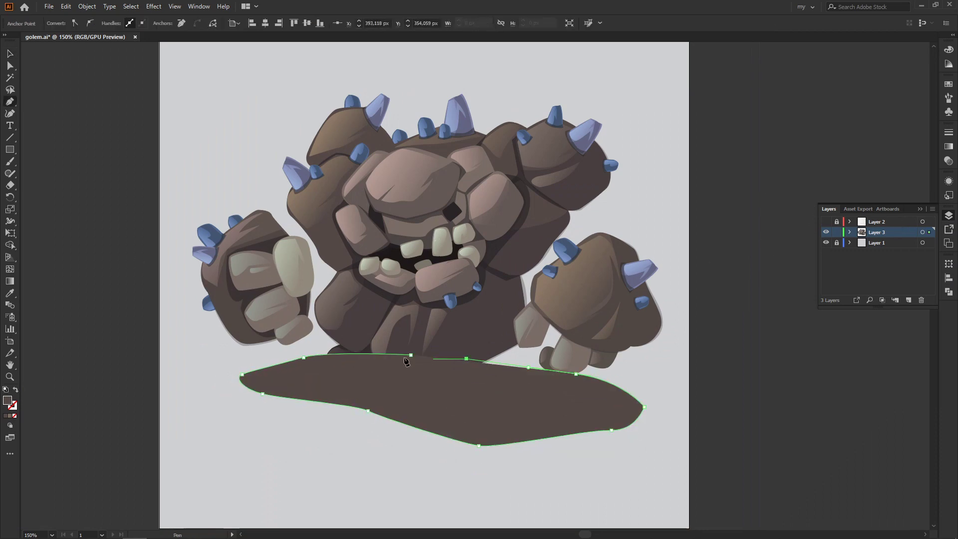
# Give the shadow an eyedropped grey fill at 26% opacity and send it behind the golem.
pyautogui.press('i')
pyautogui.click(526, 180)
pyautogui.press('v')
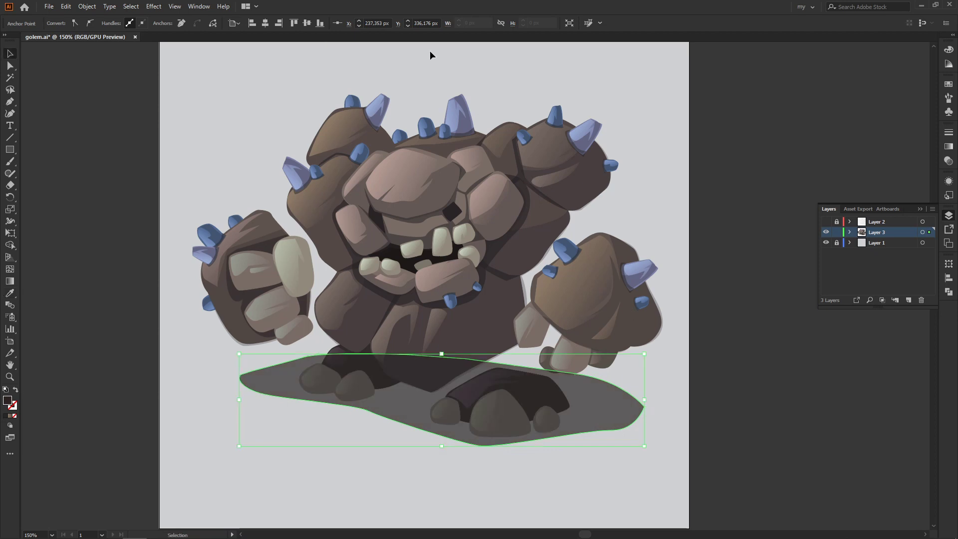
pyautogui.click(320, 22)
pyautogui.moveTo(320, 36); pyautogui.dragTo(292, 36)
pyautogui.click(399, 481)
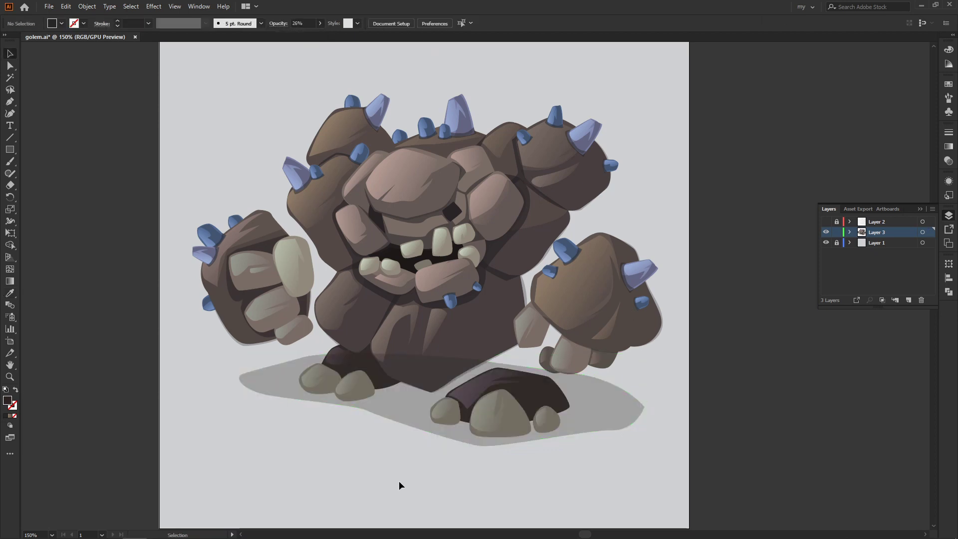
pyautogui.click(407, 397)
pyautogui.hotkey('ctrl', 'shift', '[')
pyautogui.hotkey('ctrl', 'shift', 'a')
# Pen-draw a closed shadow shape curving beneath both of the golem's feet.
pyautogui.press('p')
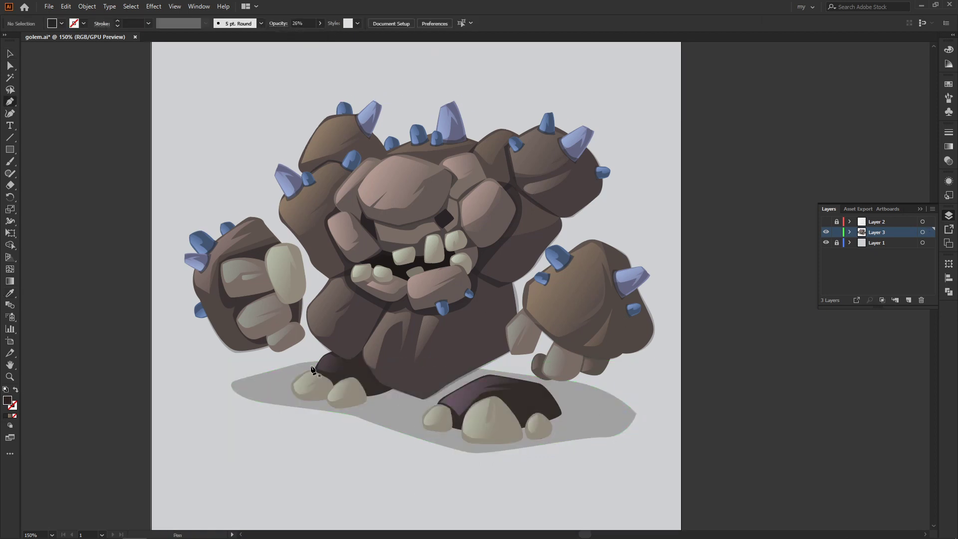
pyautogui.click(332, 367)
pyautogui.click(287, 374)
pyautogui.click(265, 389)
pyautogui.moveTo(309, 404); pyautogui.dragTo(325, 405)
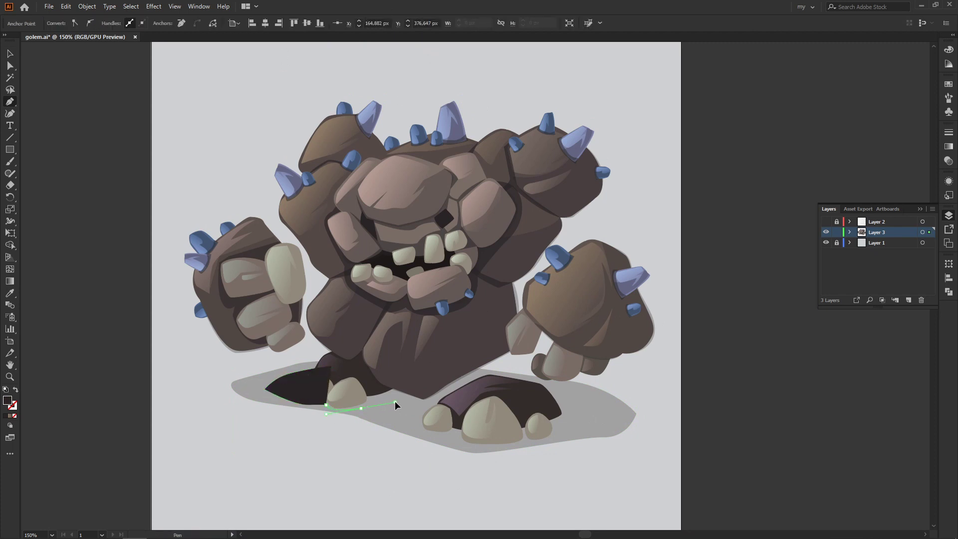
pyautogui.click(452, 434)
pyautogui.moveTo(499, 448); pyautogui.dragTo(546, 447)
pyautogui.click(577, 430)
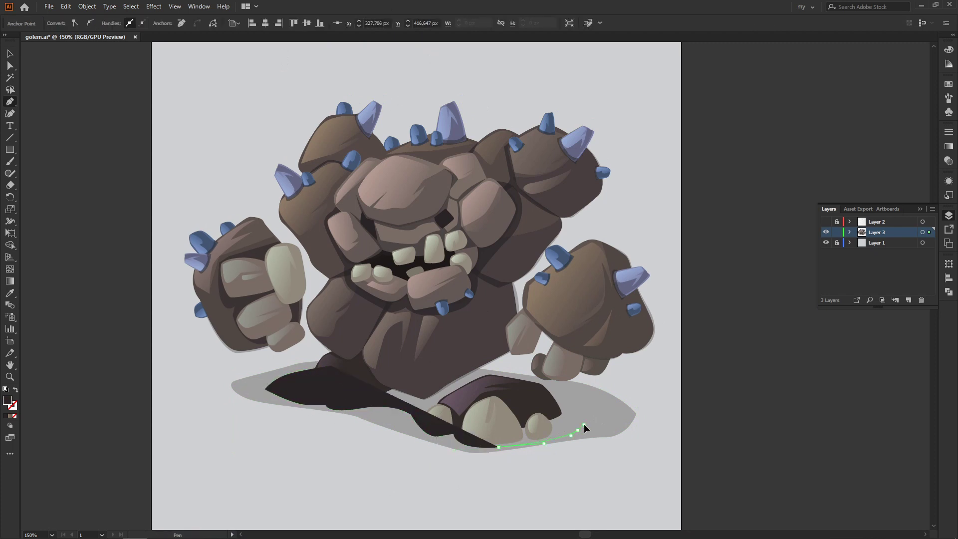
pyautogui.click(517, 398)
pyautogui.click(446, 378)
pyautogui.click(332, 366)
# Eyedropper the grey shadow fill onto the new shape and adjust one of its edge anchors.
pyautogui.press('i')
pyautogui.click(617, 398)
pyautogui.press('v')
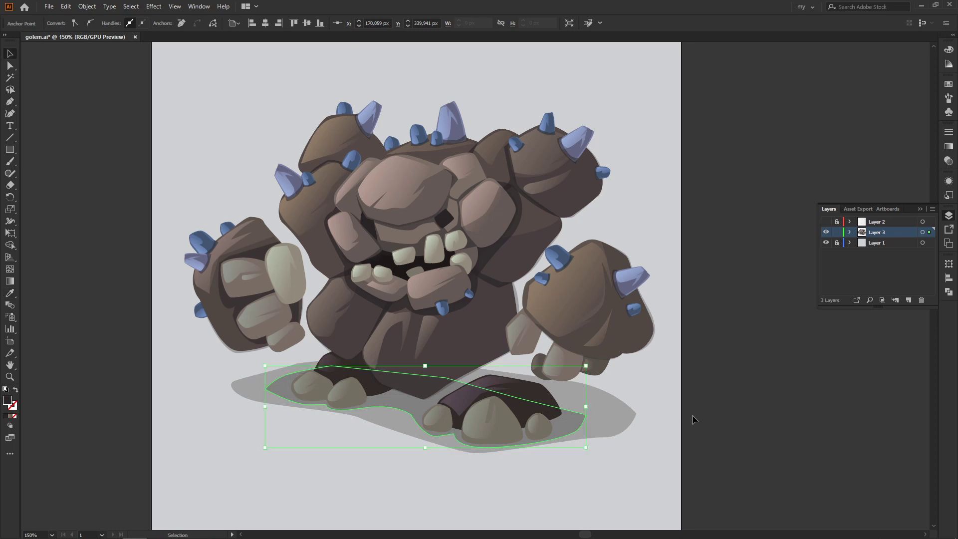
pyautogui.click(724, 394)
pyautogui.click(573, 425)
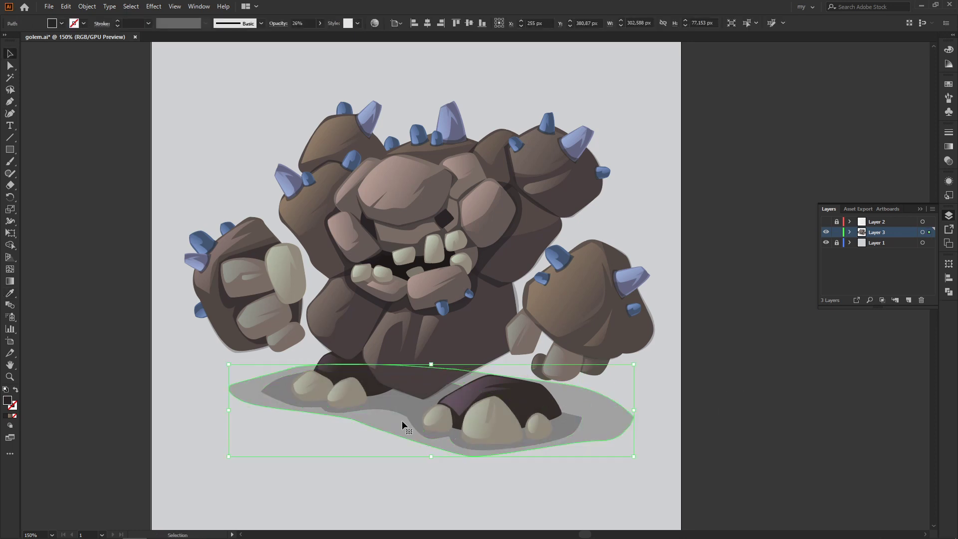
pyautogui.press('a')
pyautogui.click(564, 374)
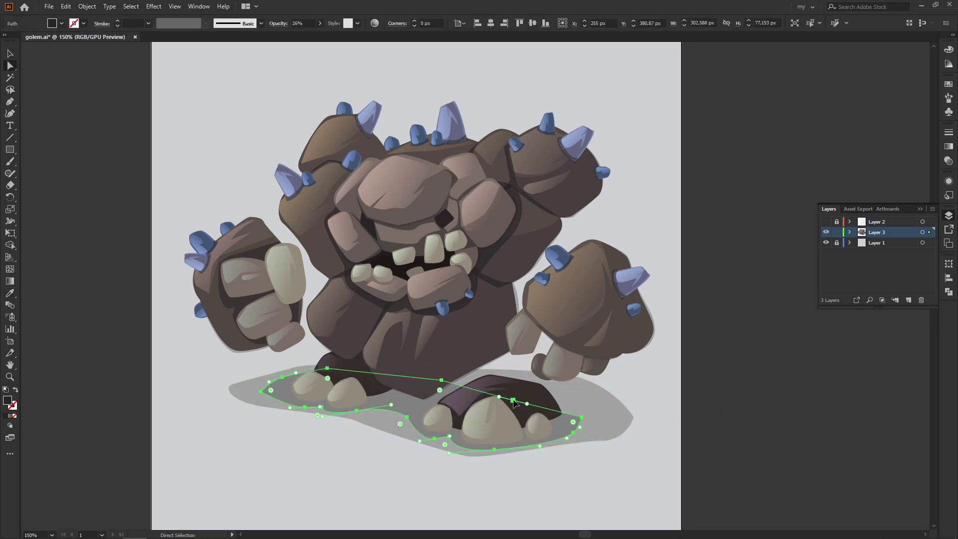
pyautogui.press('v')
pyautogui.click(669, 445)
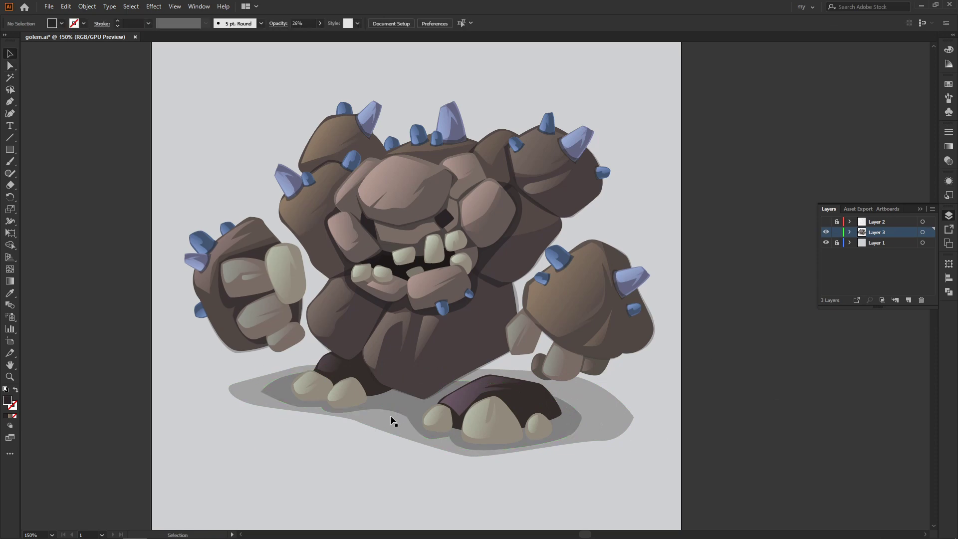
# Zoom in on the feet and start a tighter inner shadow path along the toes.
pyautogui.scroll(2, 393, 420)
pyautogui.press('p')
pyautogui.moveTo(176, 314); pyautogui.dragTo(244, 305)
pyautogui.click(181, 357)
pyautogui.click(209, 358)
pyautogui.click(236, 359)
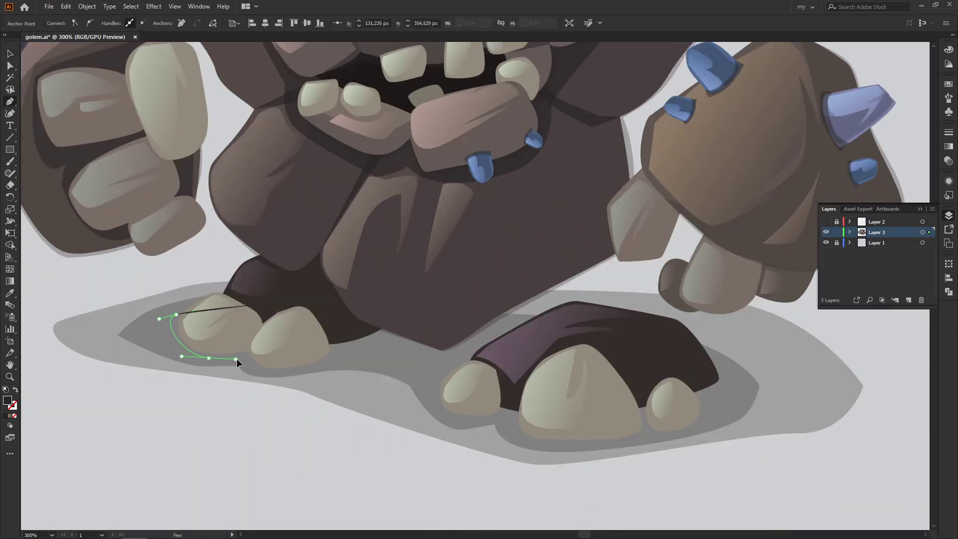
pyautogui.click(265, 372)
pyautogui.click(377, 354)
pyautogui.click(432, 399)
pyautogui.click(453, 420)
pyautogui.click(488, 424)
pyautogui.click(519, 410)
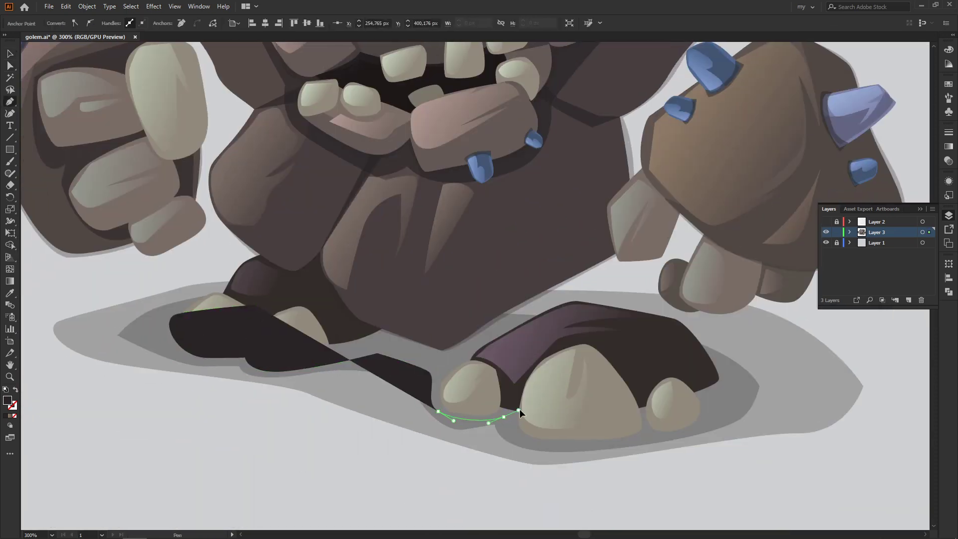
# Curve the inner shadow around the right toes and close it along the top edge.
pyautogui.click(572, 445)
pyautogui.click(647, 434)
pyautogui.moveTo(712, 404); pyautogui.dragTo(750, 384)
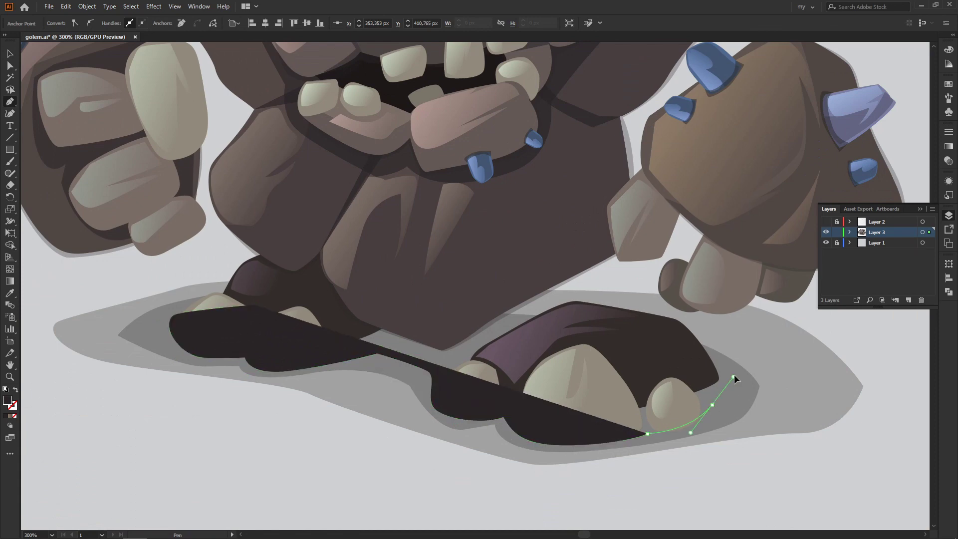
pyautogui.click(709, 365)
pyautogui.click(456, 321)
pyautogui.click(176, 315)
pyautogui.press('i')
pyautogui.click(146, 319)
# Set the inner foot shadow's opacity to 44%, then reselect it to adjust opacity again.
pyautogui.press('v')
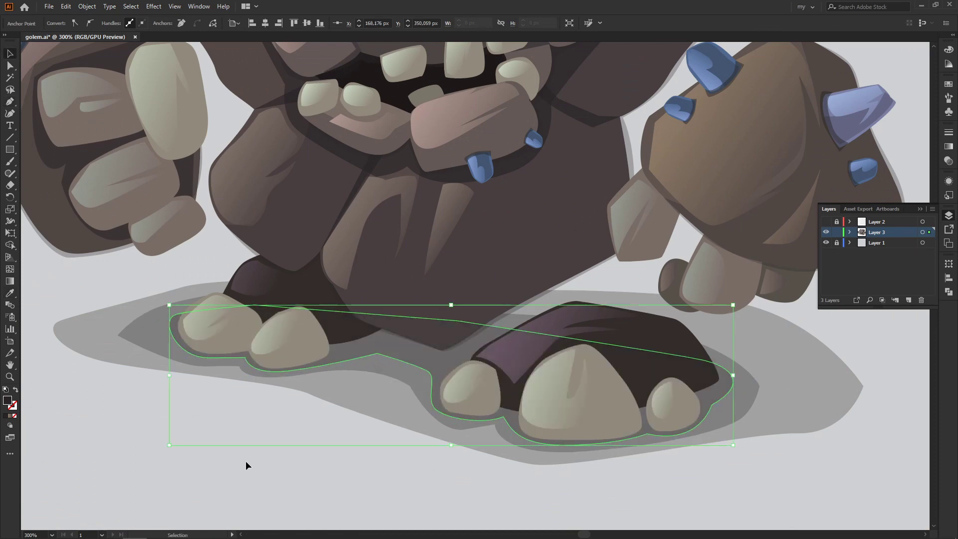
pyautogui.click(246, 465)
pyautogui.click(178, 321)
pyautogui.click(320, 23)
pyautogui.moveTo(320, 36); pyautogui.dragTo(298, 36)
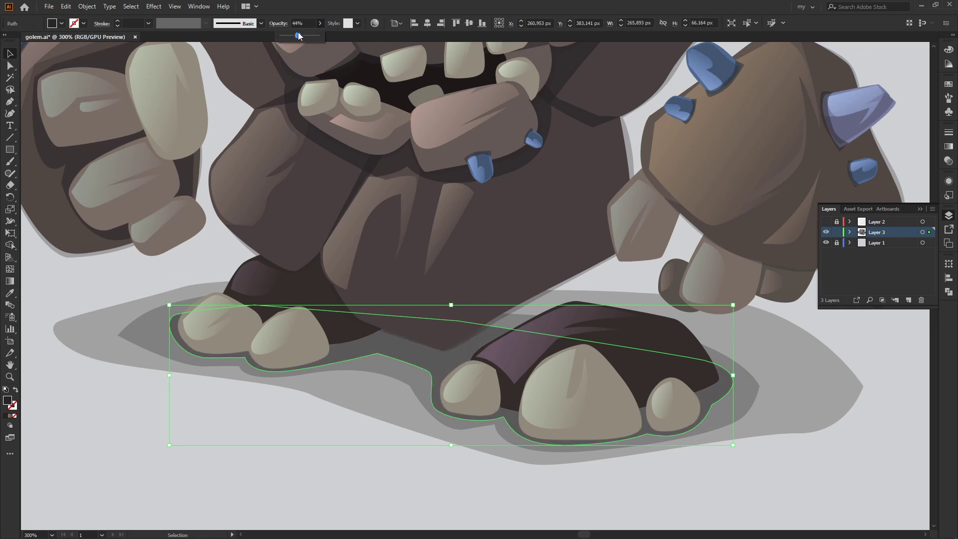
pyautogui.click(289, 452)
pyautogui.hotkey('ctrl', '1')
pyautogui.hotkey('ctrl', '+')
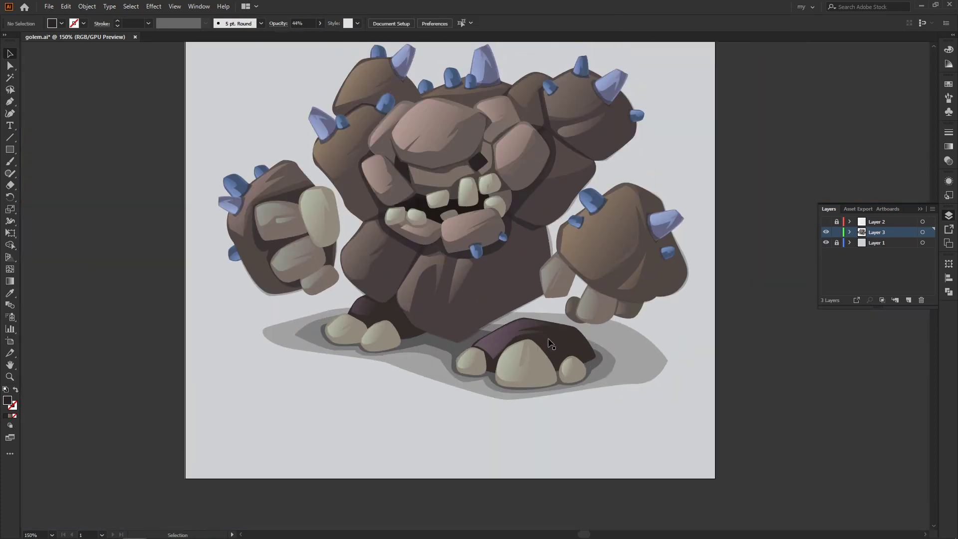
pyautogui.click(621, 370)
pyautogui.click(320, 23)
# Lower the inner foot shadow to 22% opacity and view the finished golem with Layers closed.
pyautogui.moveTo(298, 36); pyautogui.dragTo(290, 36)
pyautogui.click(634, 375)
pyautogui.hotkey('ctrl', '1')
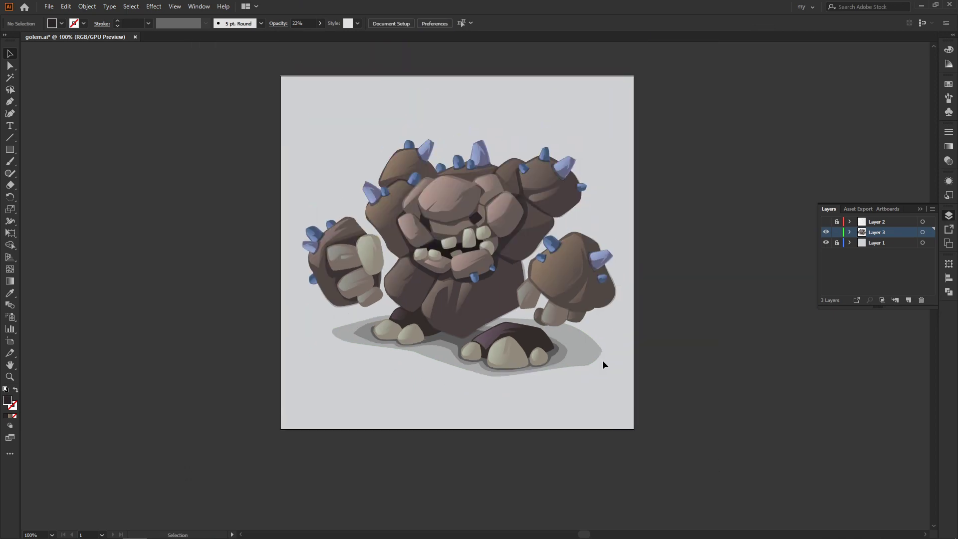
pyautogui.click(919, 209)
pyautogui.hotkey('ctrl', '+')
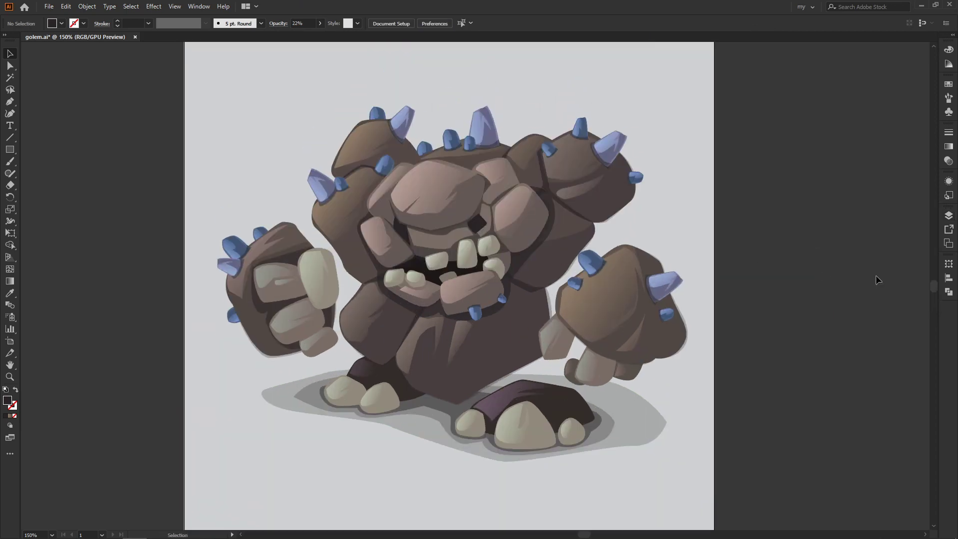